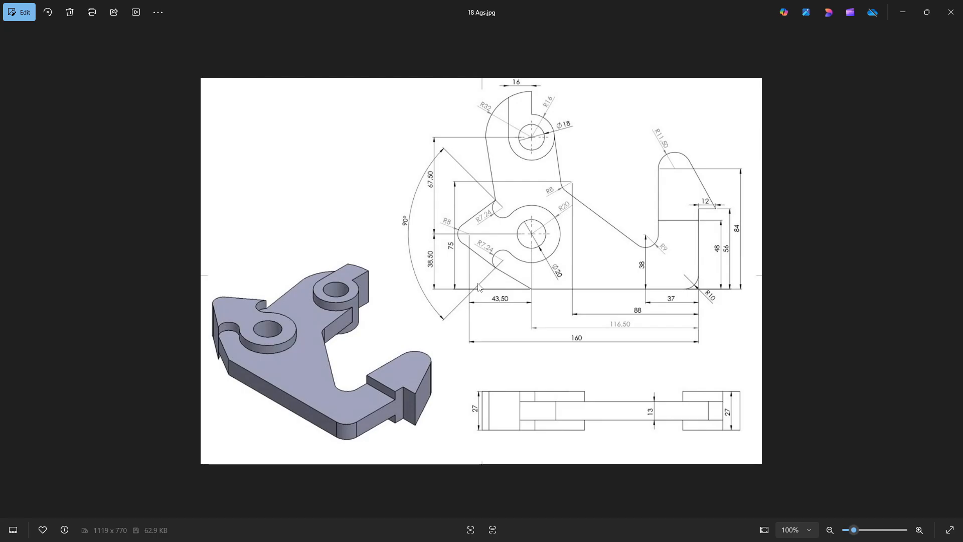
# Step: Check the reference drawing 18 Ags.jpg, then start a sketch on the Top Plane in SOLIDWORKS with MMGS document units
pyautogui.hotkey('alt', 'Tab')
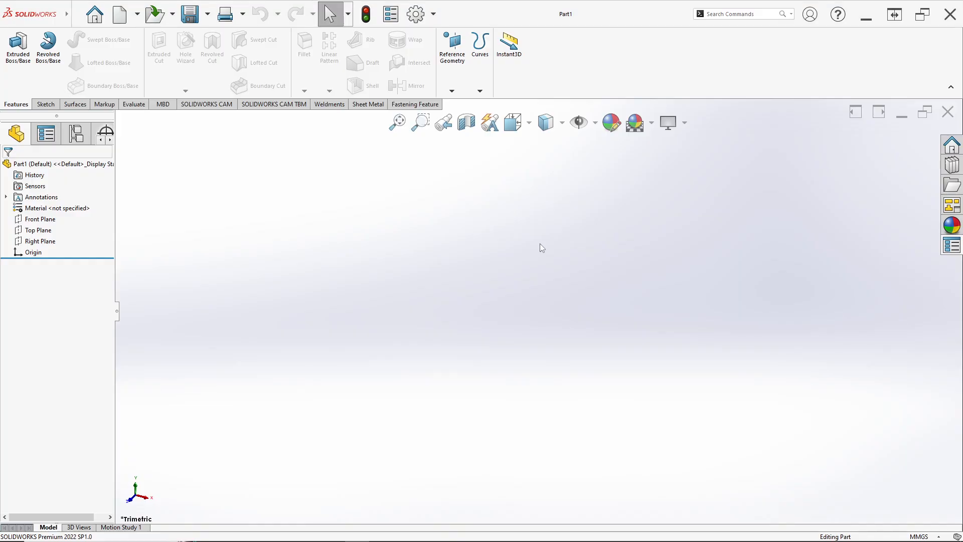
pyautogui.hotkey('alt', 'Tab')
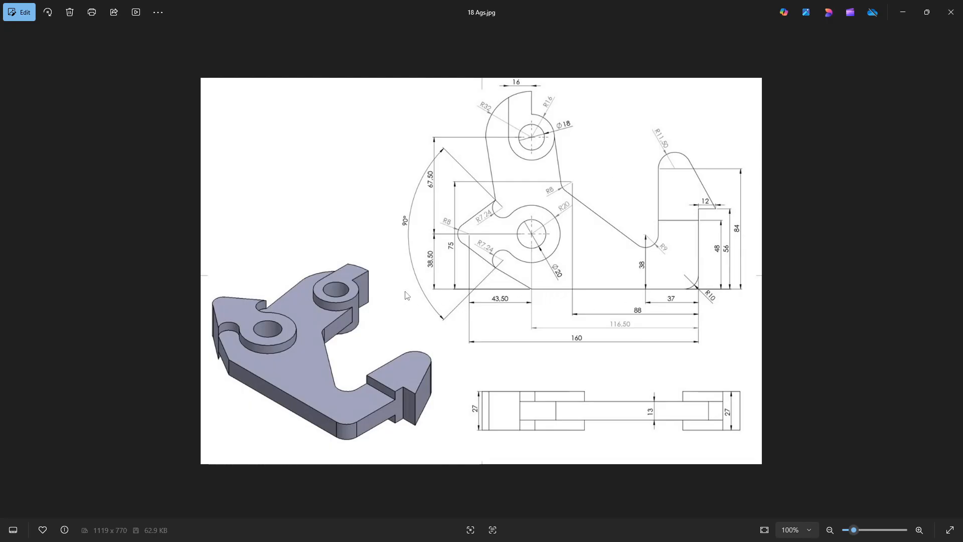
pyautogui.hotkey('alt', 'Tab')
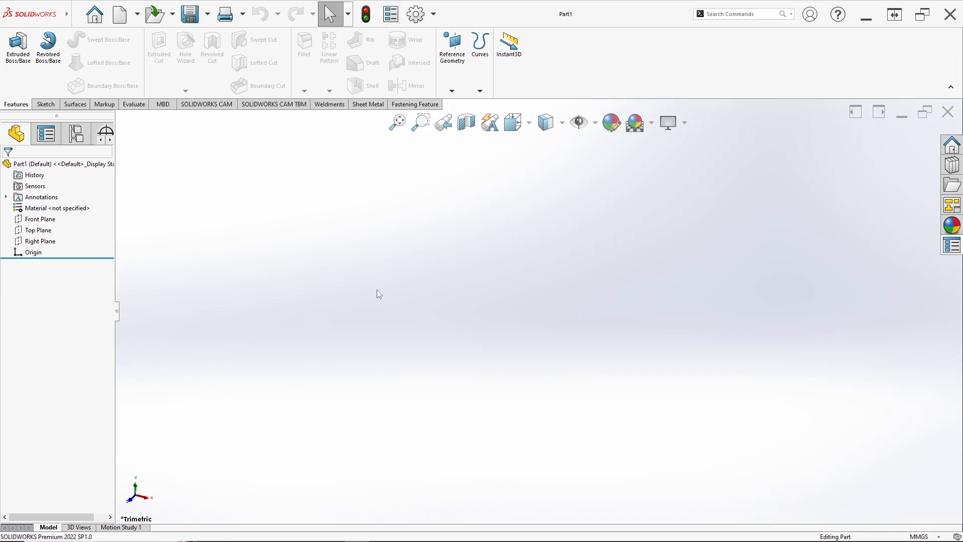
pyautogui.rightClick(35, 234)
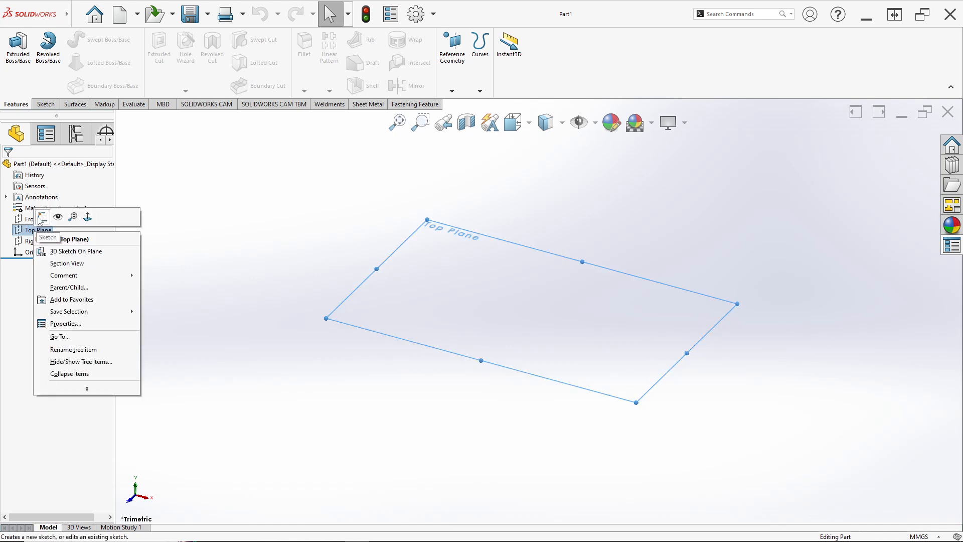
pyautogui.click(42, 218)
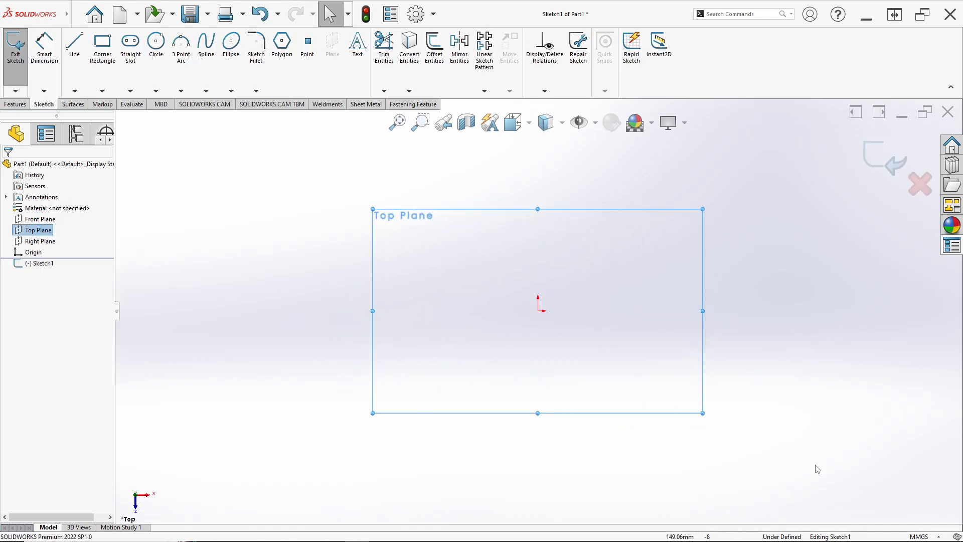
pyautogui.click(921, 537)
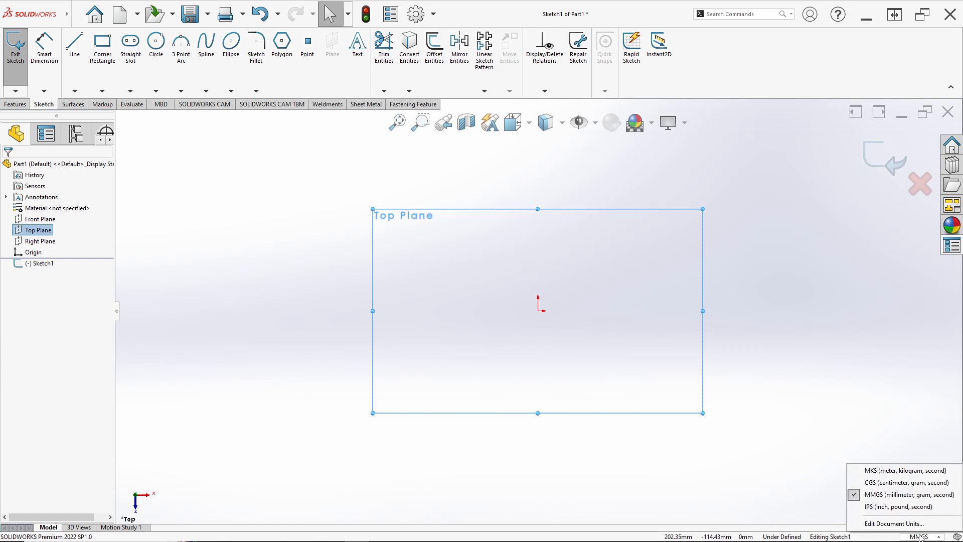
pyautogui.click(886, 495)
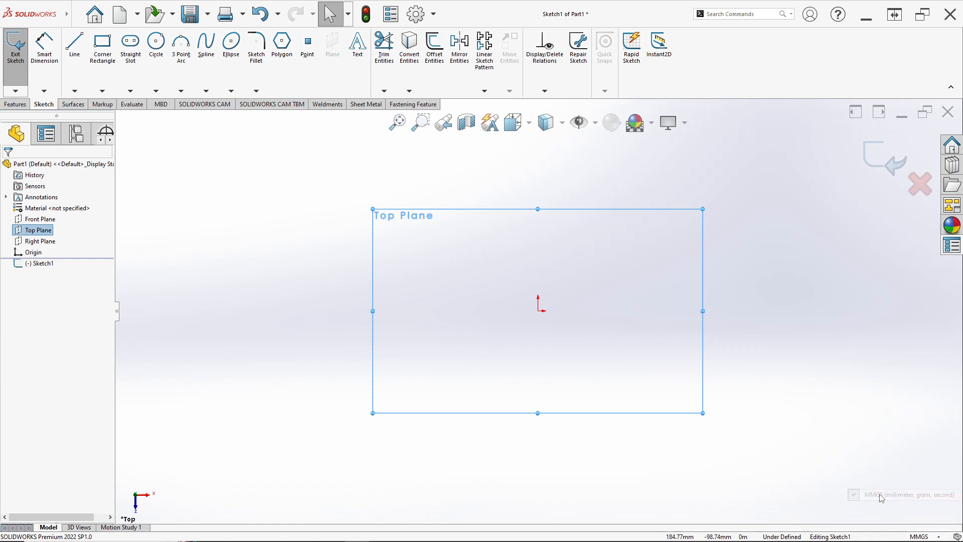
# Step: Consult the reference drawing and sketch two concentric circles centred on the origin, with radii of about 32 mm and 48 mm
pyautogui.hotkey('alt', 'Tab')
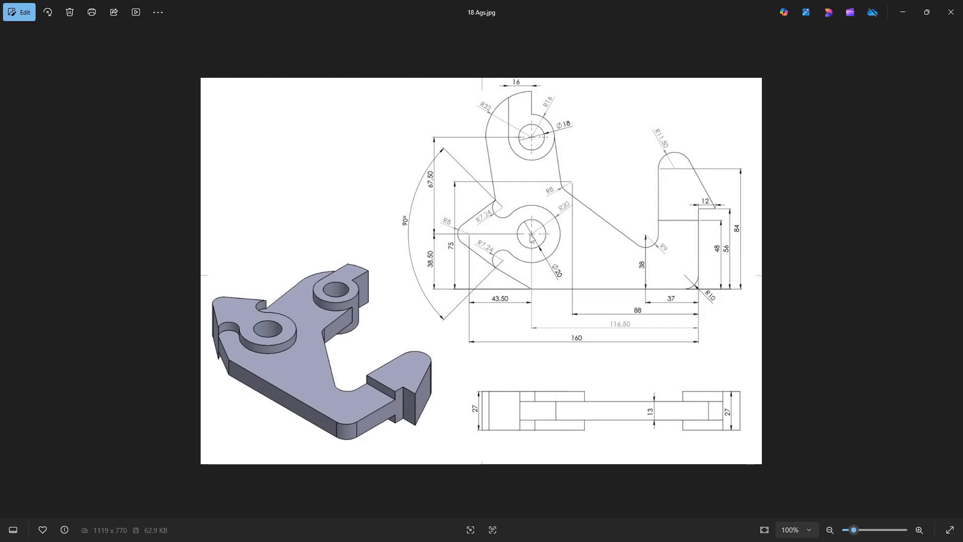
pyautogui.hotkey('alt', 'Tab')
pyautogui.click(156, 42)
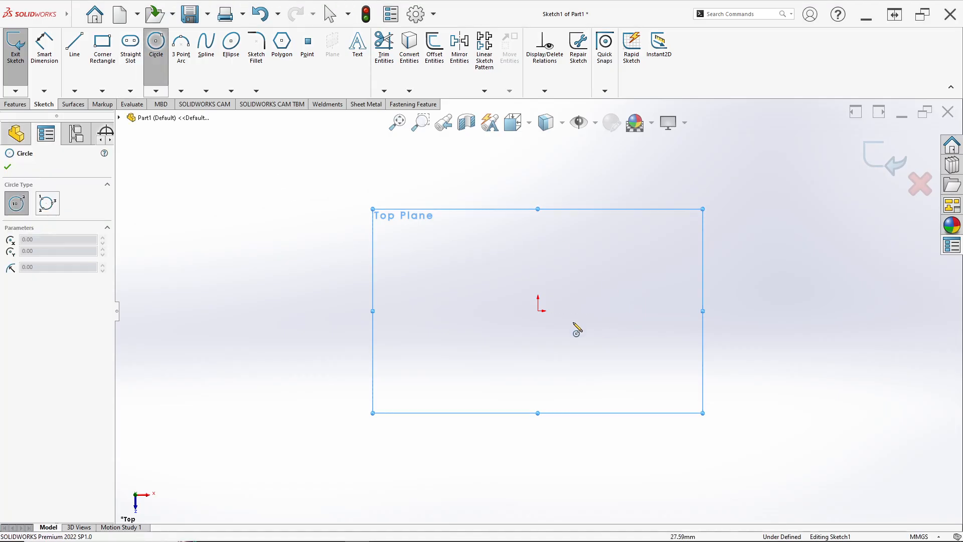
pyautogui.click(539, 311)
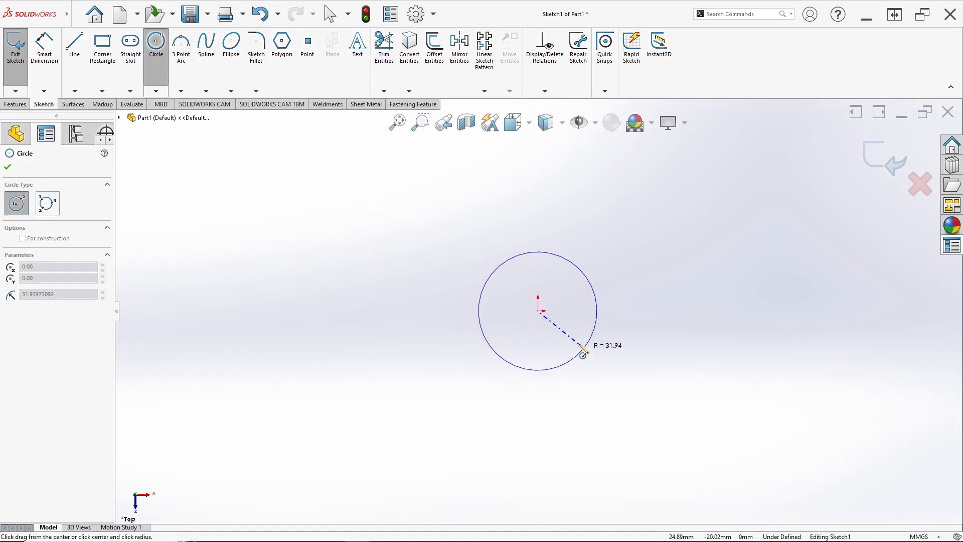
pyautogui.click(583, 352)
pyautogui.click(538, 311)
pyautogui.click(592, 381)
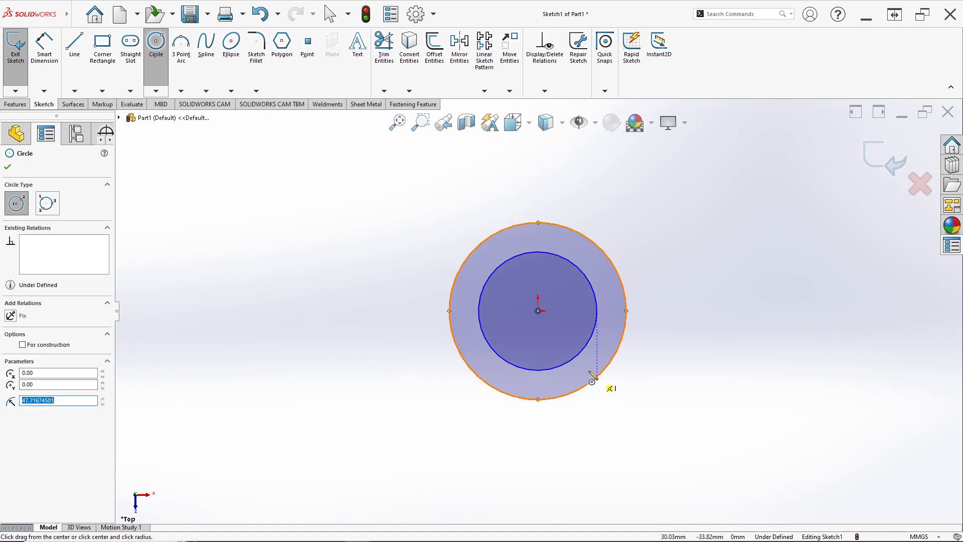
# Step: Dimension the inner circle's diameter as 20 mm, checking the value on the reference drawing
pyautogui.click(50, 56)
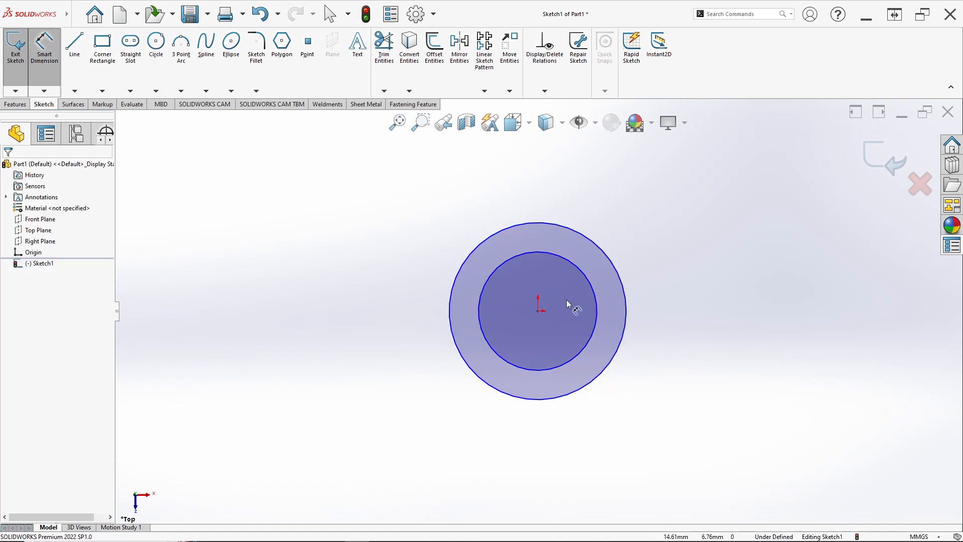
pyautogui.click(602, 312)
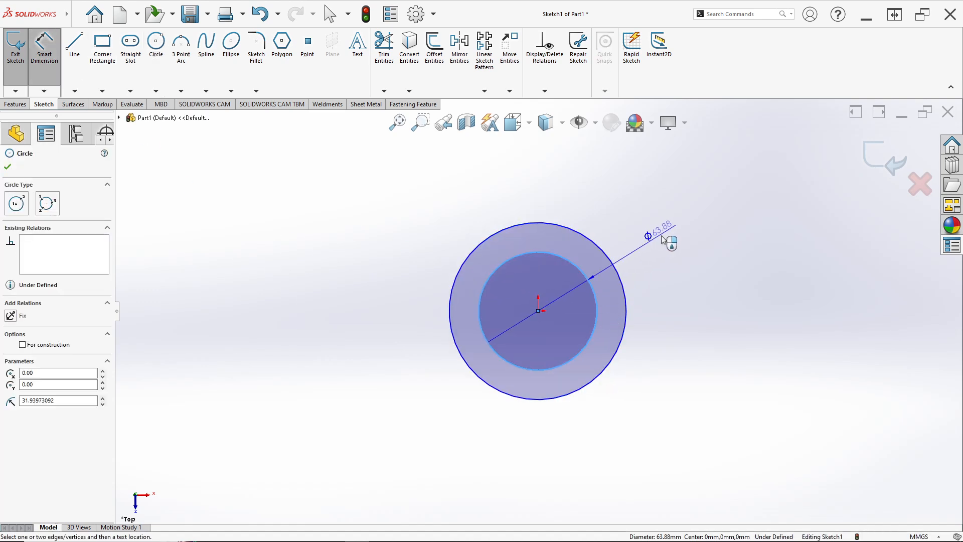
pyautogui.hotkey('alt', 'Tab')
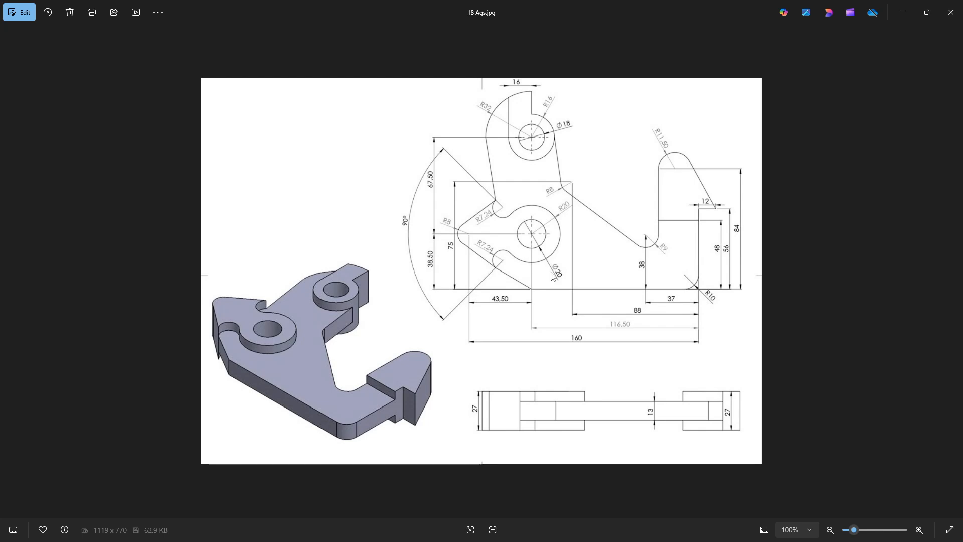
pyautogui.hotkey('alt', 'Tab')
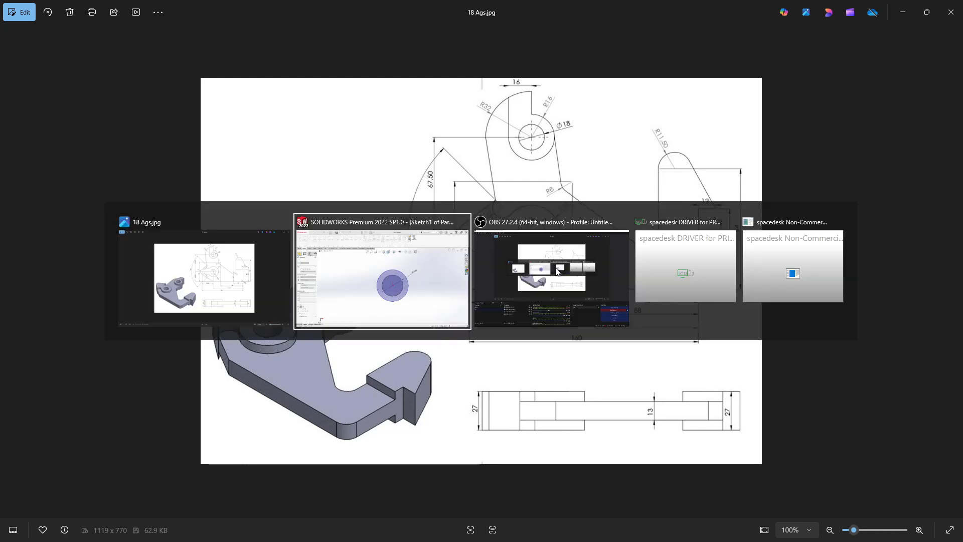
pyautogui.click(556, 267)
pyautogui.write('20')
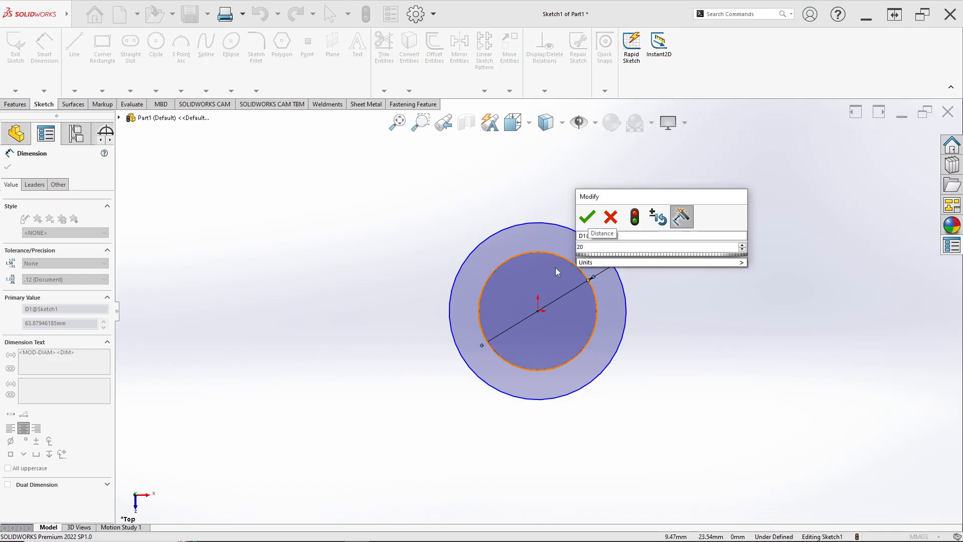
pyautogui.press('Return')
# Step: Dimension the outer circle's diameter as 40 mm
pyautogui.click(583, 236)
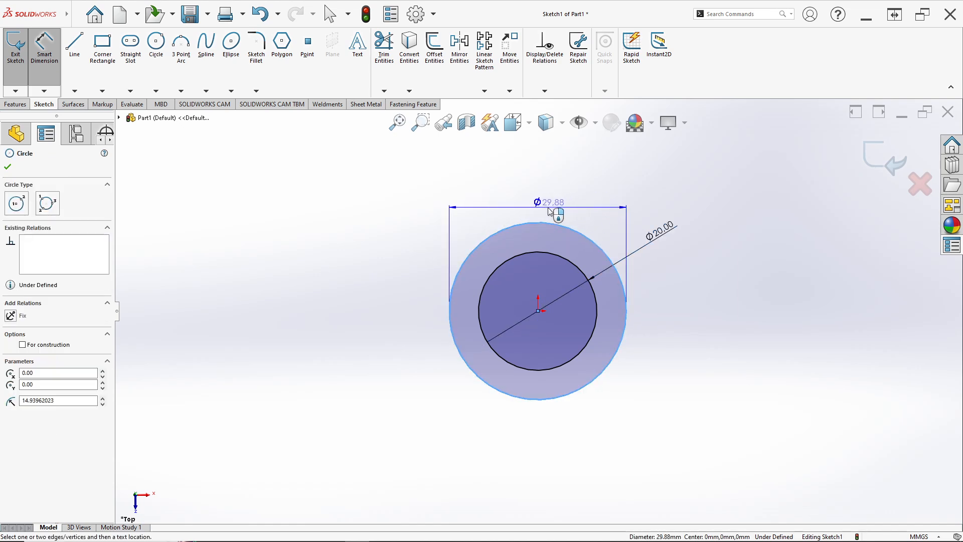
pyautogui.click(632, 211)
pyautogui.hotkey('alt', 'Tab')
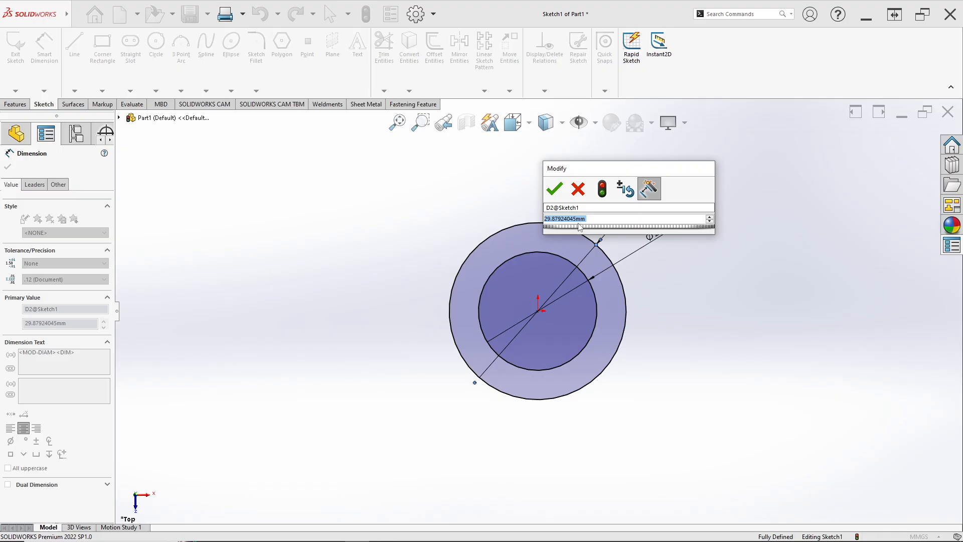
pyautogui.hotkey('alt', 'Tab')
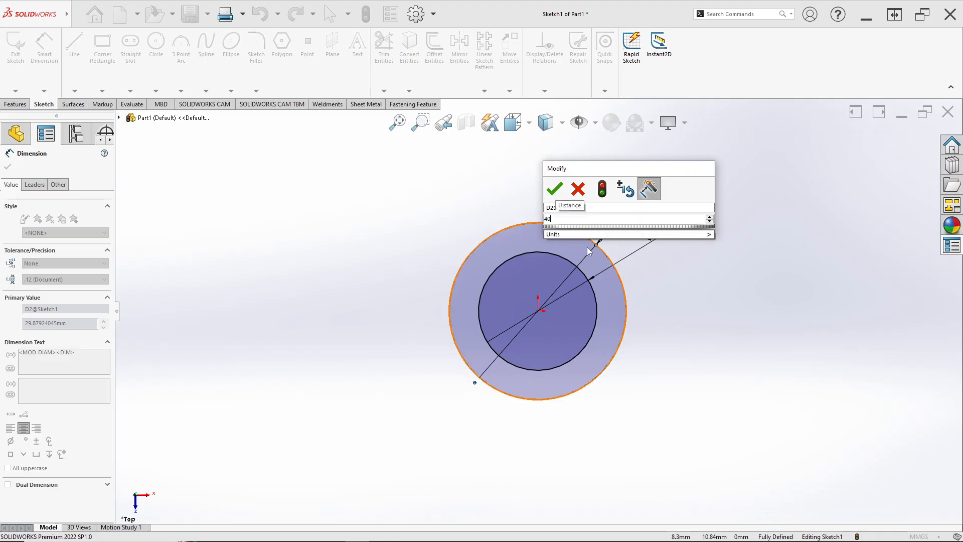
pyautogui.press('Return')
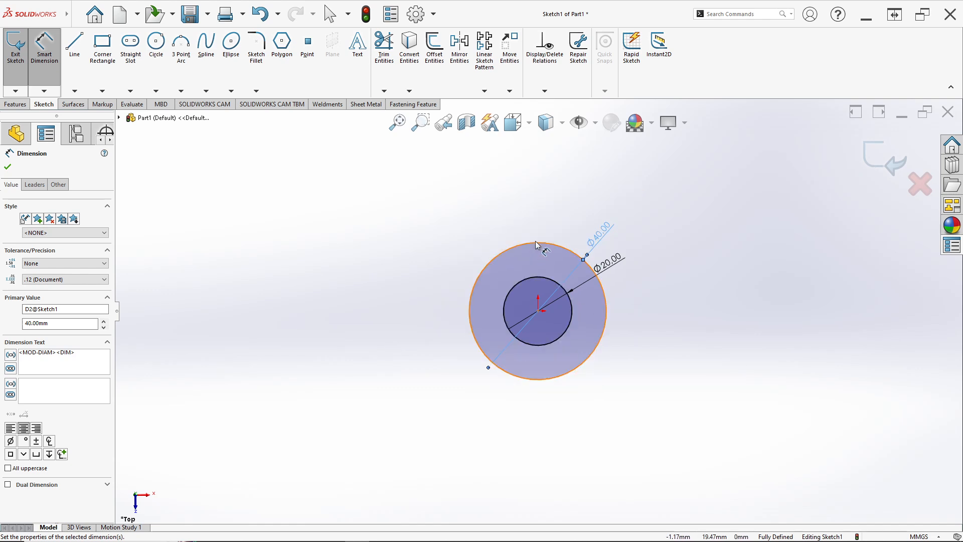
# Step: Consult the reference drawing and draw a horizontal construction line about 62 mm long from the origin toward the left of the circles
pyautogui.scroll(2, 535, 174)
pyautogui.scroll(-1, 535, 163)
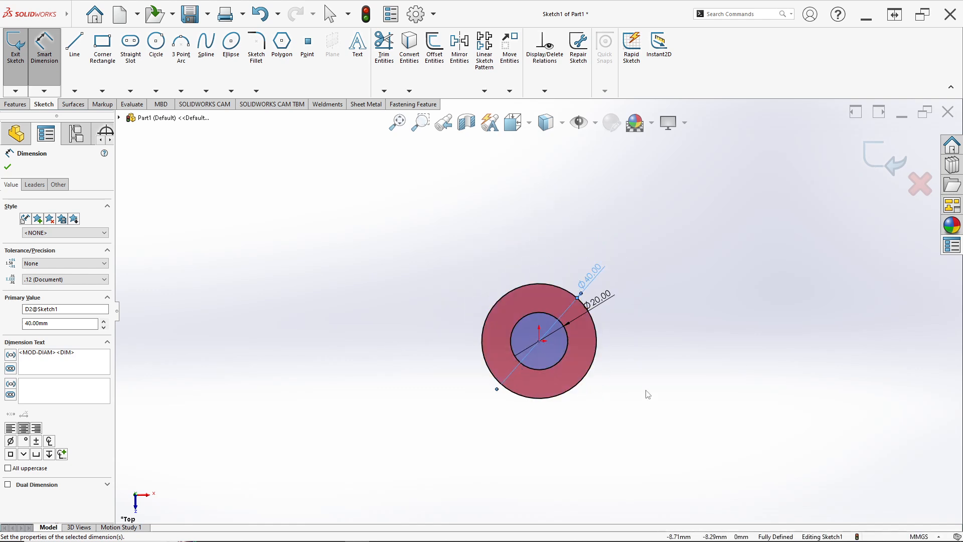
pyautogui.scroll(-3, 537, 332)
pyautogui.hotkey('alt', 'Tab')
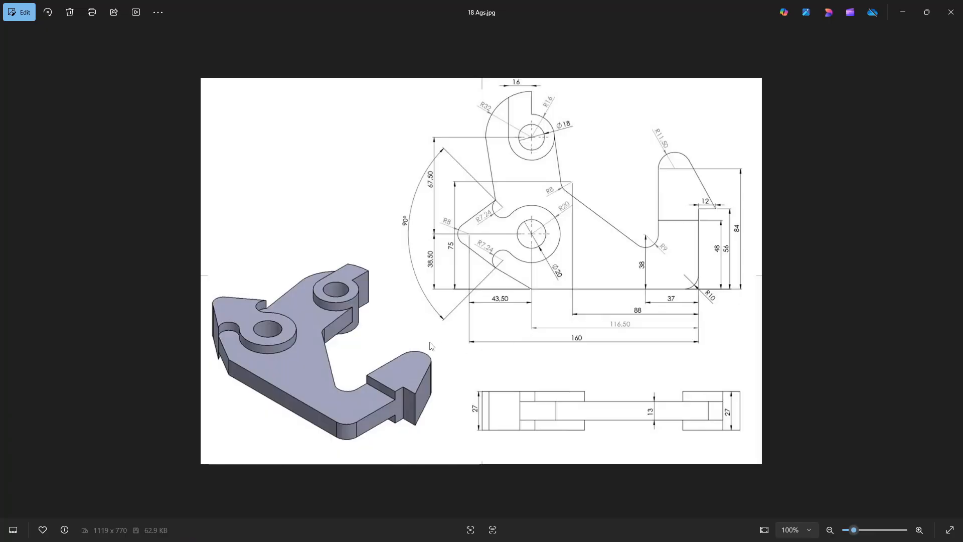
pyautogui.hotkey('alt', 'Tab')
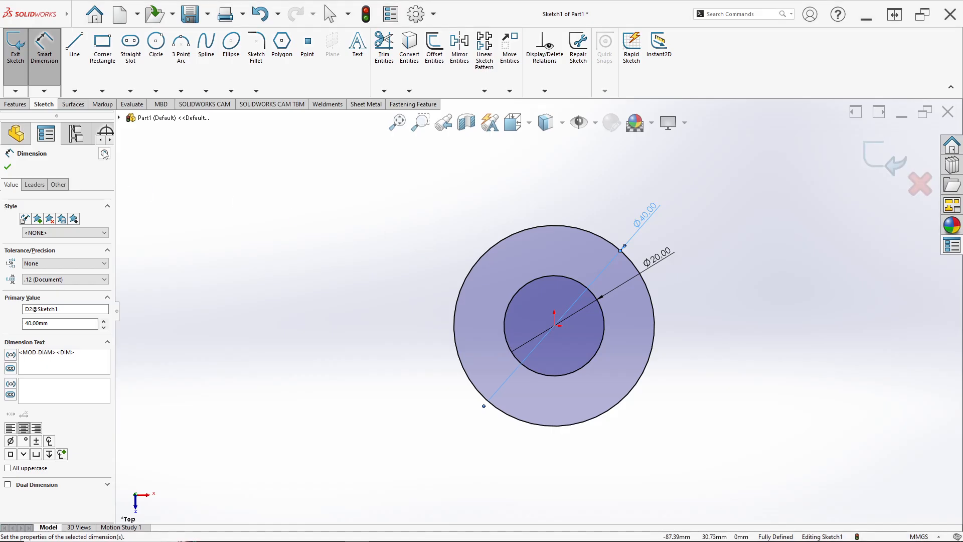
pyautogui.click(80, 93)
pyautogui.click(84, 107)
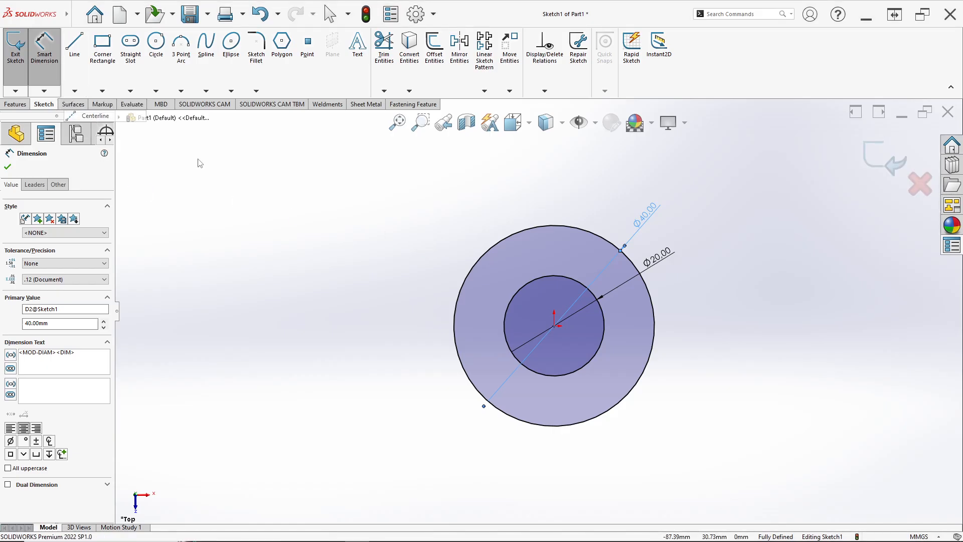
pyautogui.click(555, 326)
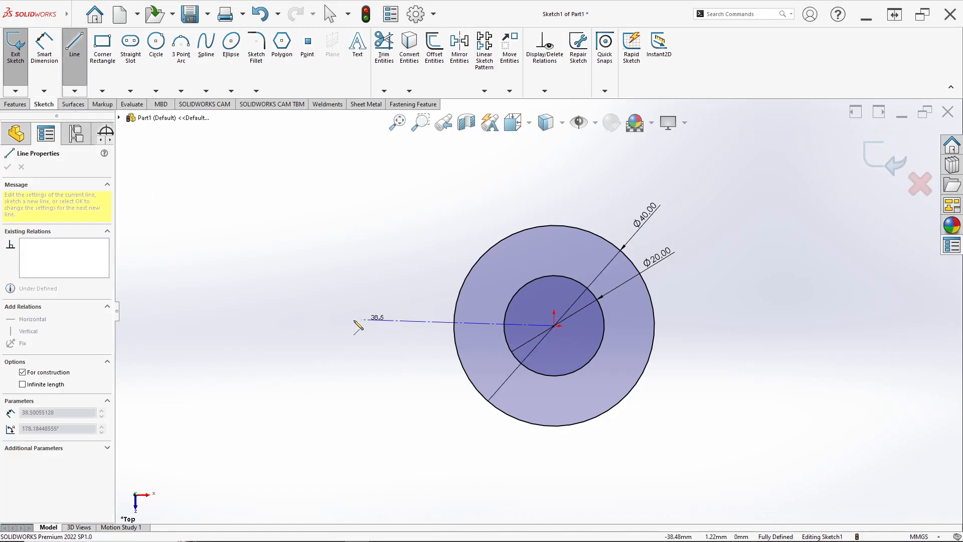
pyautogui.click(244, 326)
pyautogui.press('Escape')
pyautogui.rightClick(318, 327)
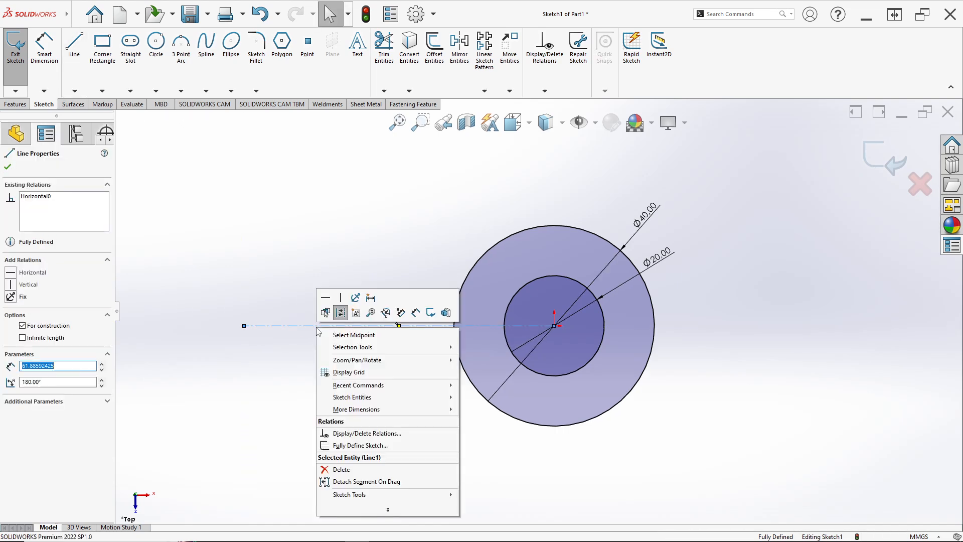
pyautogui.click(325, 299)
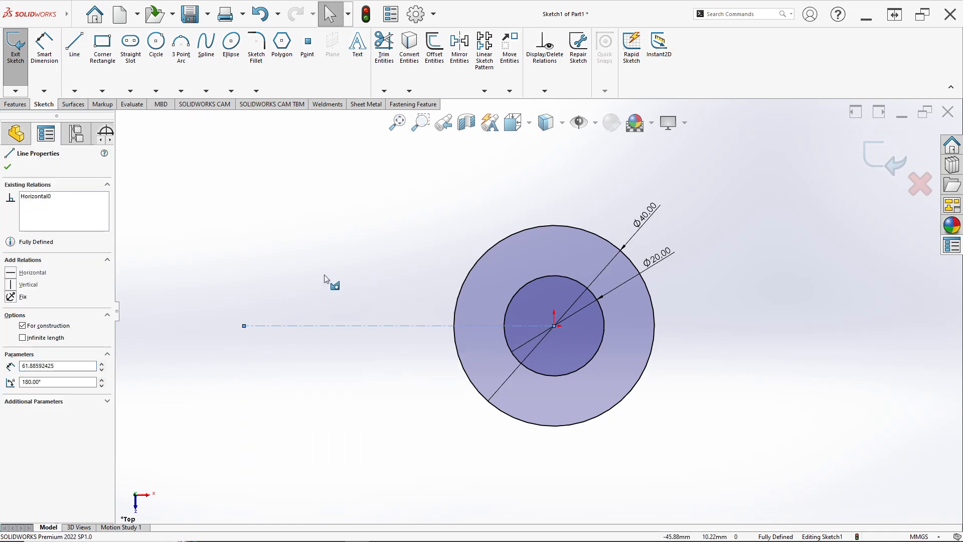
# Step: Look up the construction line's length on the reference drawing and dimension it as 43.5 mm
pyautogui.hotkey('alt', 'Tab')
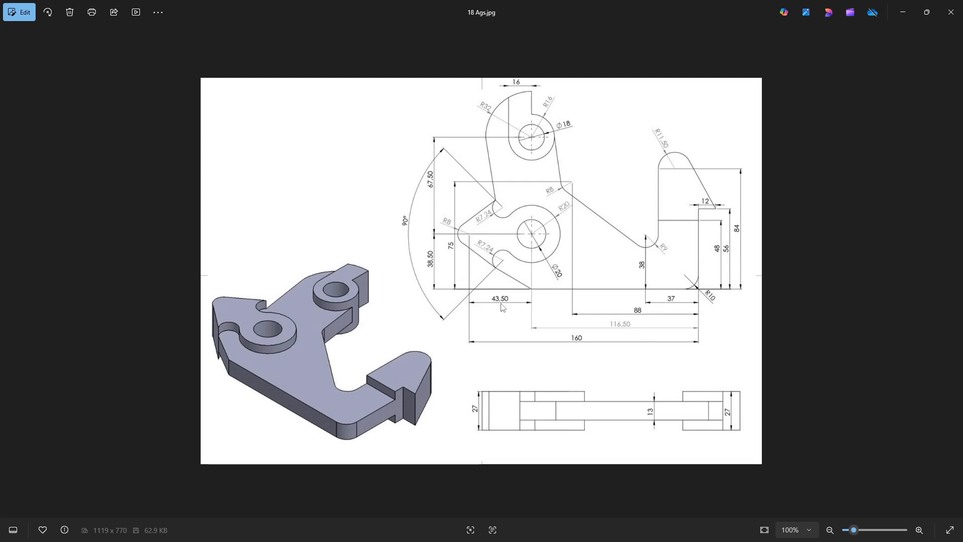
pyautogui.hotkey('alt', 'Tab')
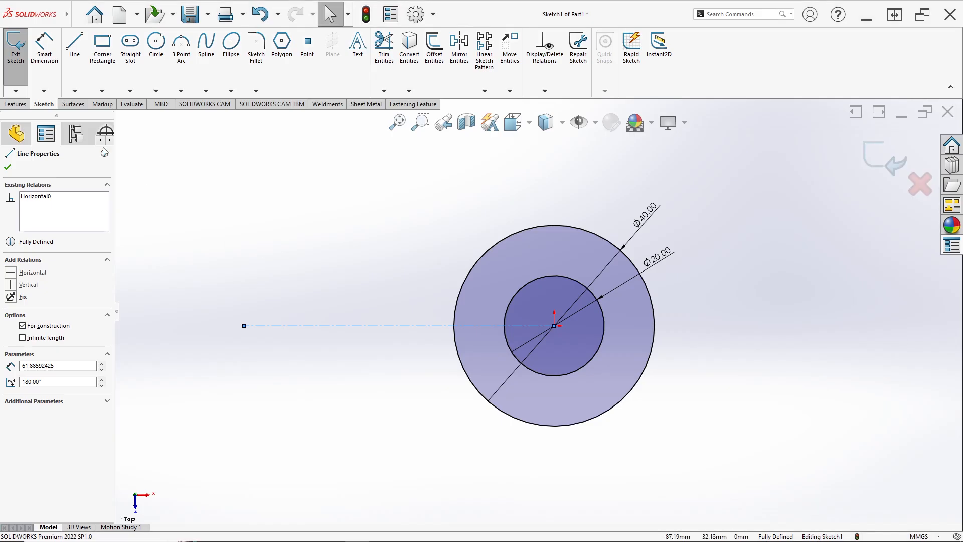
pyautogui.click(36, 61)
pyautogui.click(389, 326)
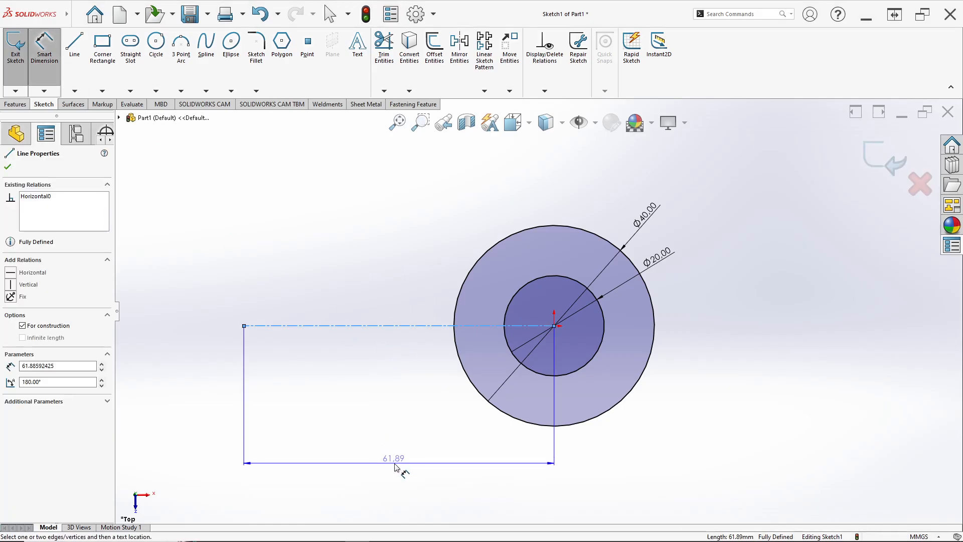
pyautogui.click(399, 467)
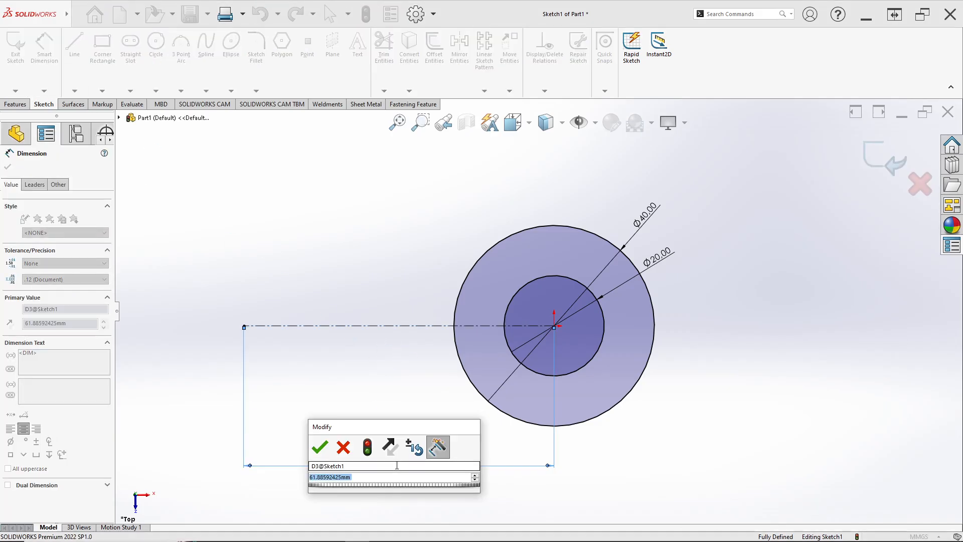
pyautogui.write('43,5')
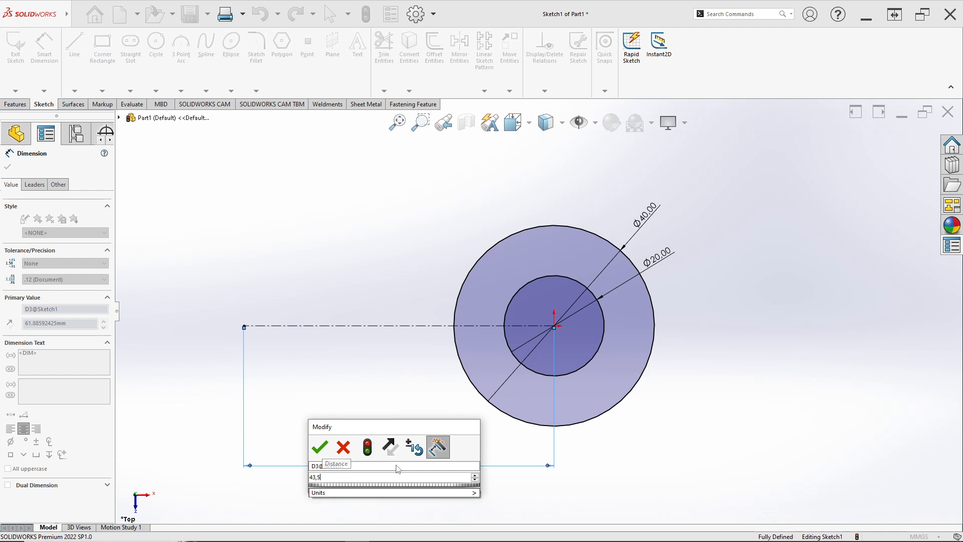
pyautogui.press('Return')
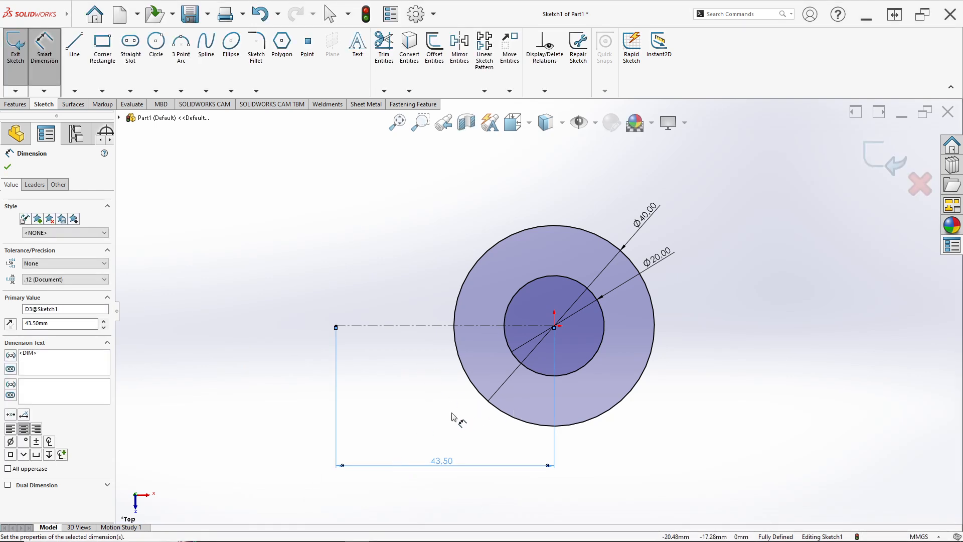
# Step: Check the reference drawing and draw a circle of about 11 mm radius centred on the left end of the horizontal construction line
pyautogui.scroll(1, 426, 364)
pyautogui.scroll(-3, 390, 344)
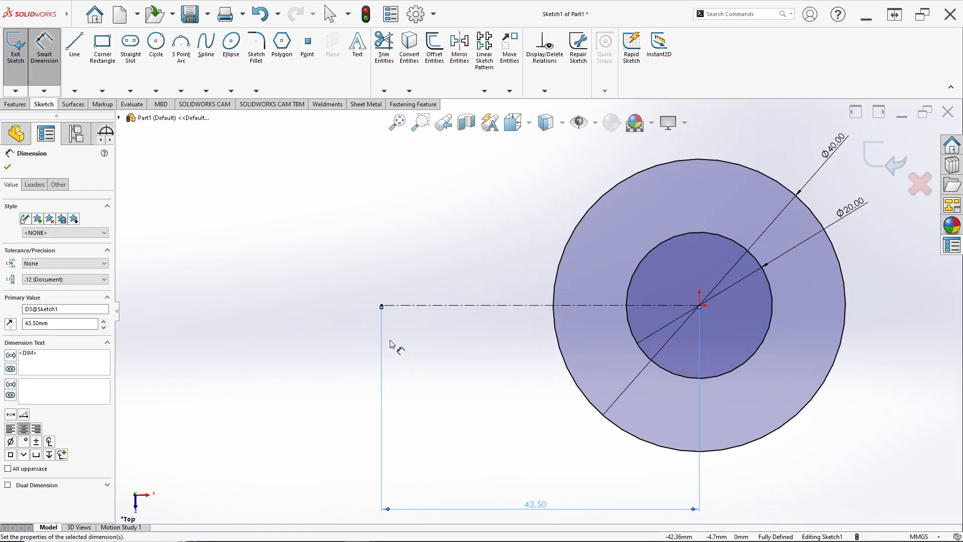
pyautogui.hotkey('alt', 'Tab')
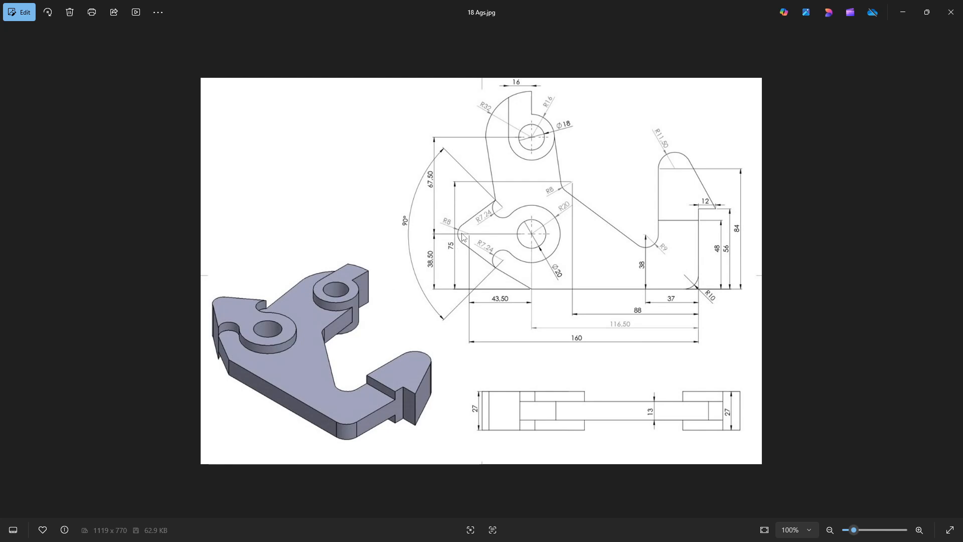
pyautogui.hotkey('alt', 'Tab')
pyautogui.click(158, 70)
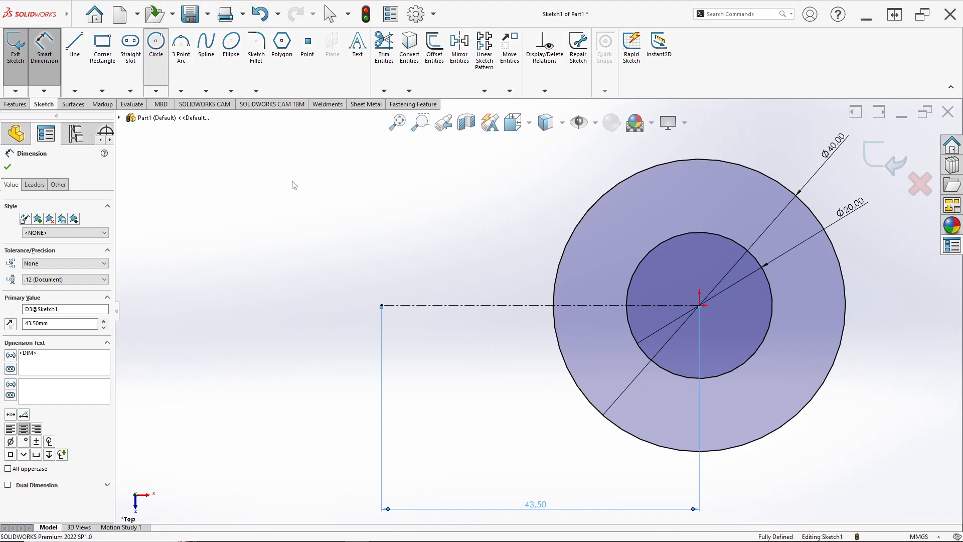
pyautogui.click(382, 305)
pyautogui.click(435, 365)
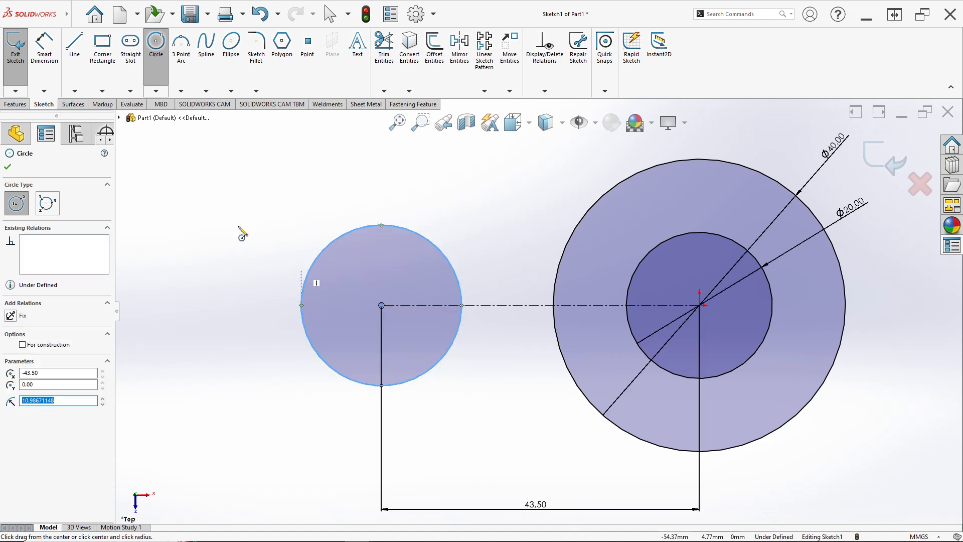
# Step: Dimension the diameter of the circle at the construction line's left end as 16 mm
pyautogui.click(49, 44)
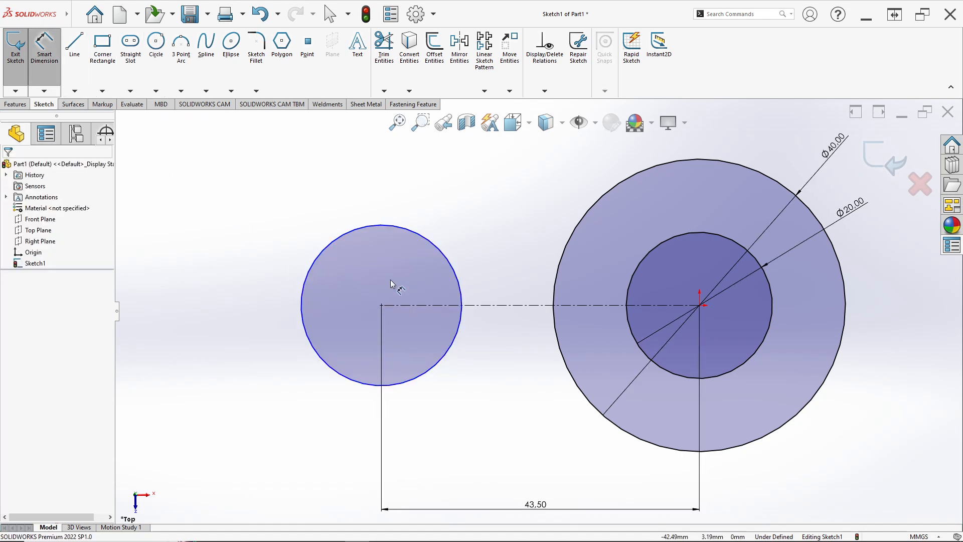
pyautogui.click(373, 226)
pyautogui.click(376, 201)
pyautogui.write('16')
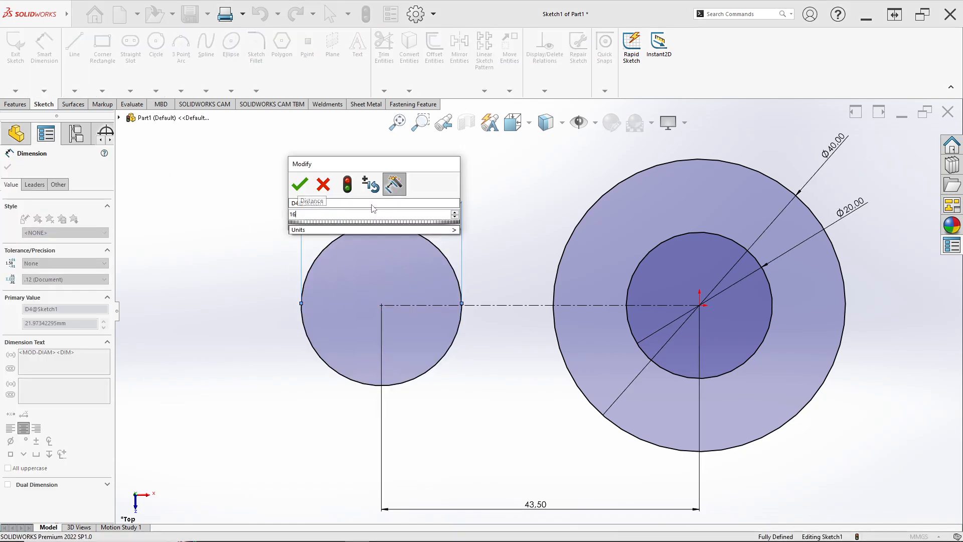
pyautogui.press('Return')
# Step: Consult the reference drawing and draw a slanted construction line about 40 mm long from the origin toward the upper left
pyautogui.hotkey('alt', 'Tab')
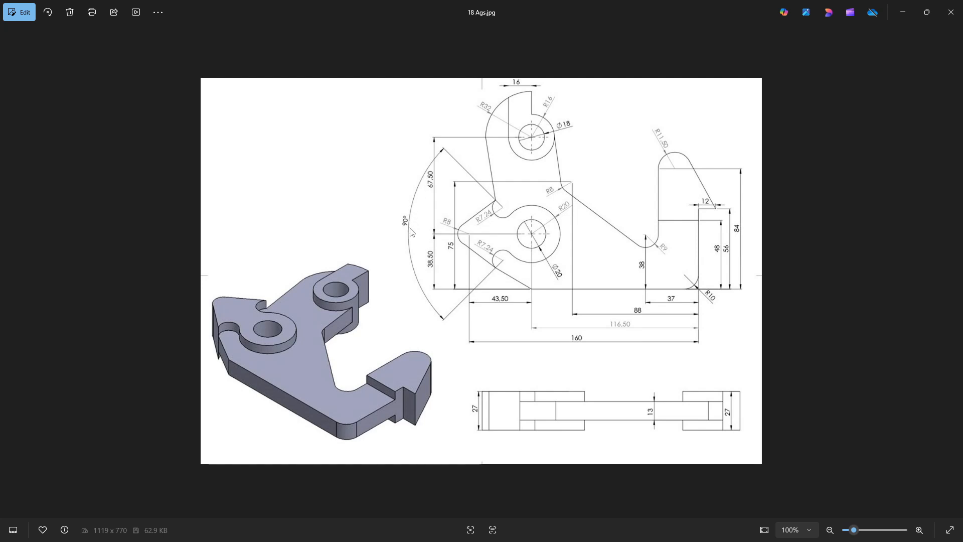
pyautogui.hotkey('alt', 'Tab')
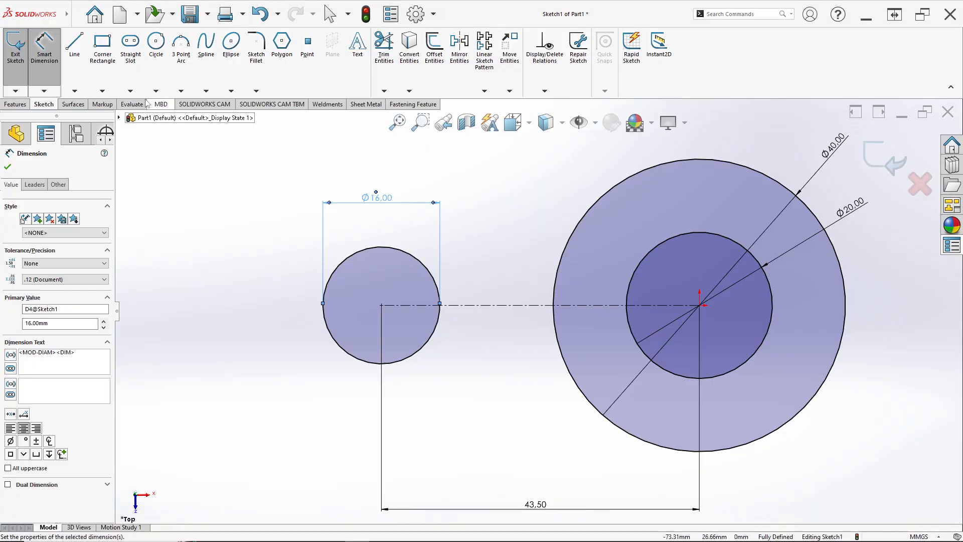
pyautogui.click(80, 92)
pyautogui.click(95, 116)
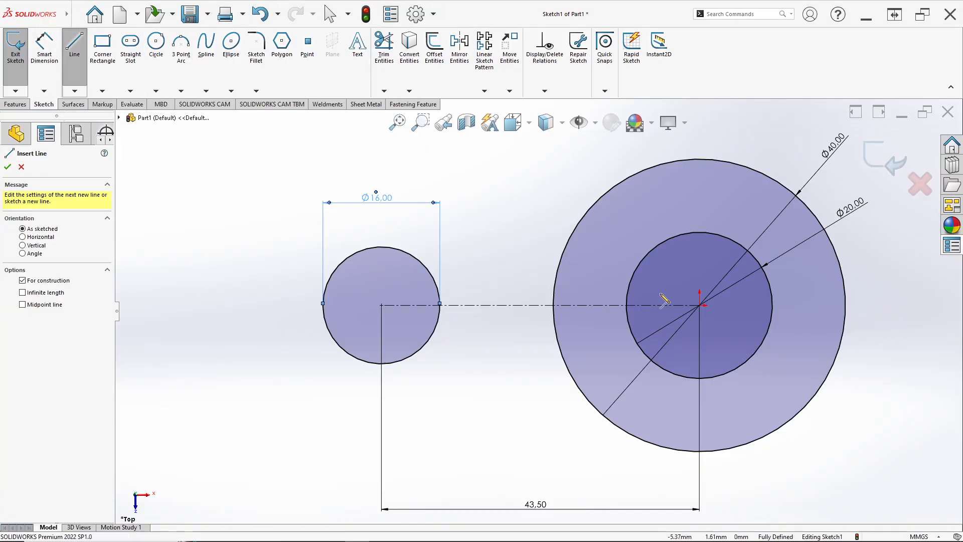
pyautogui.click(700, 305)
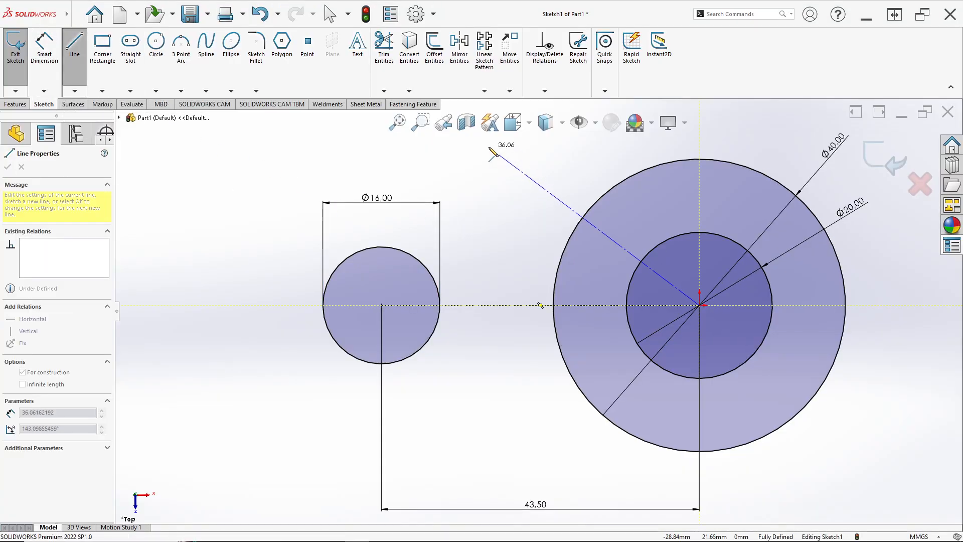
pyautogui.press('z')
pyautogui.click(498, 180)
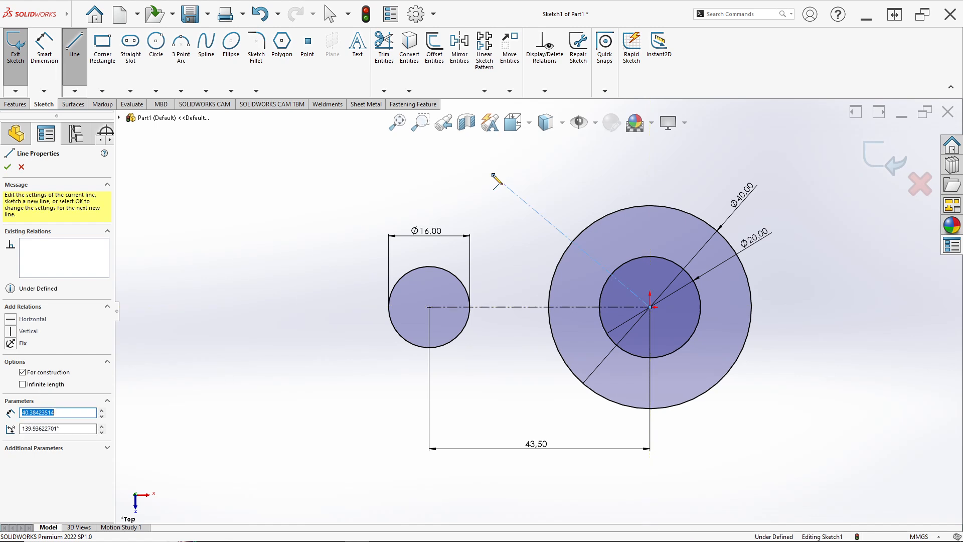
pyautogui.press('Escape')
# Step: Dimension the angle between the slanted and horizontal construction lines as 45 degrees, checking the angle on the reference drawing
pyautogui.scroll(-2, 625, 294)
pyautogui.click(622, 297)
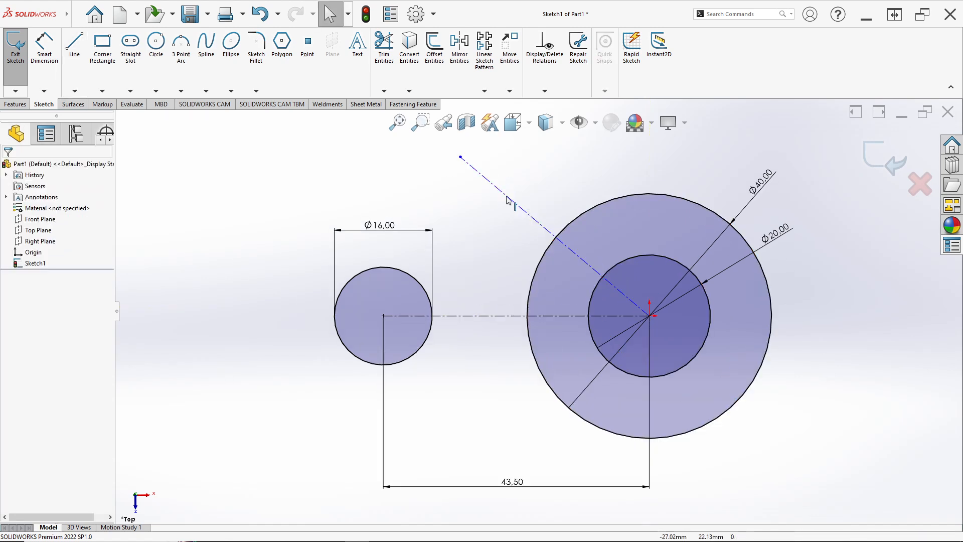
pyautogui.click(44, 44)
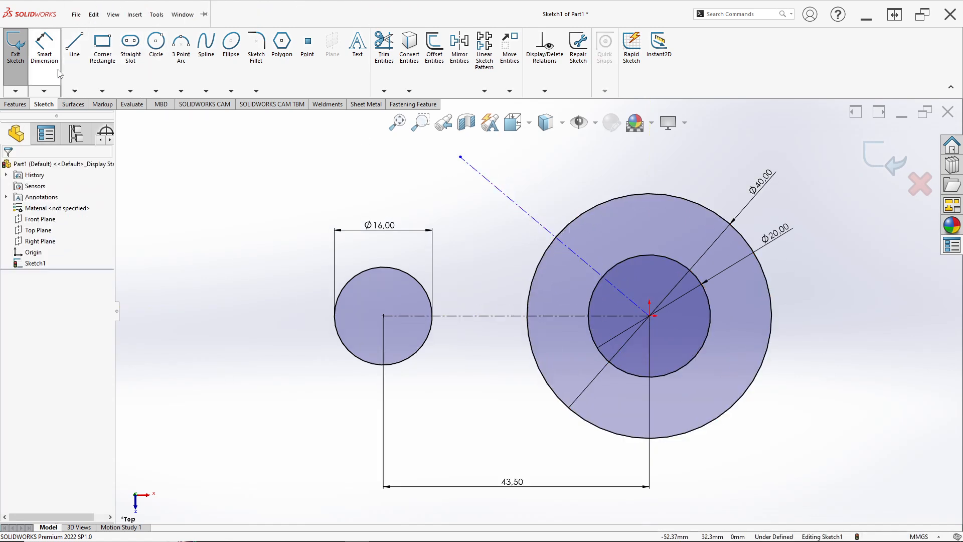
pyautogui.click(589, 270)
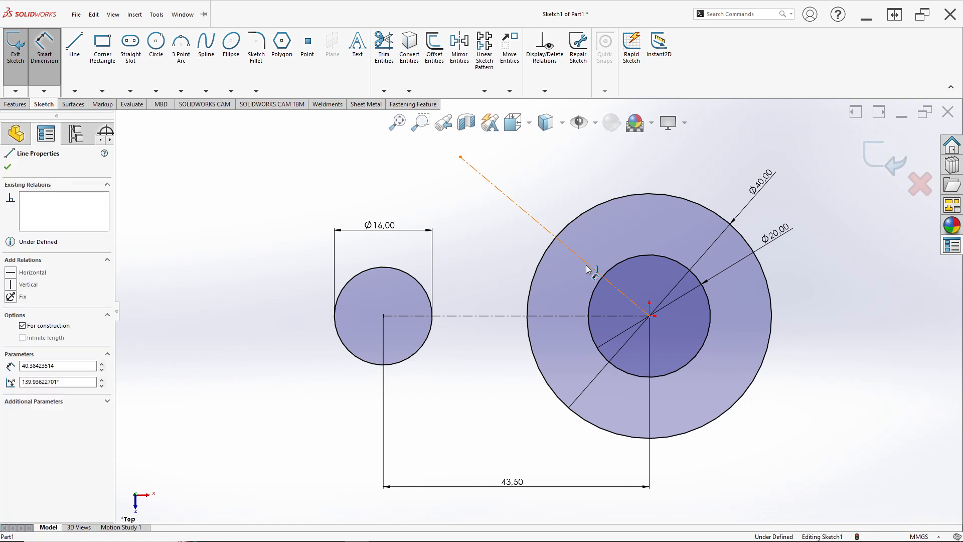
pyautogui.click(566, 316)
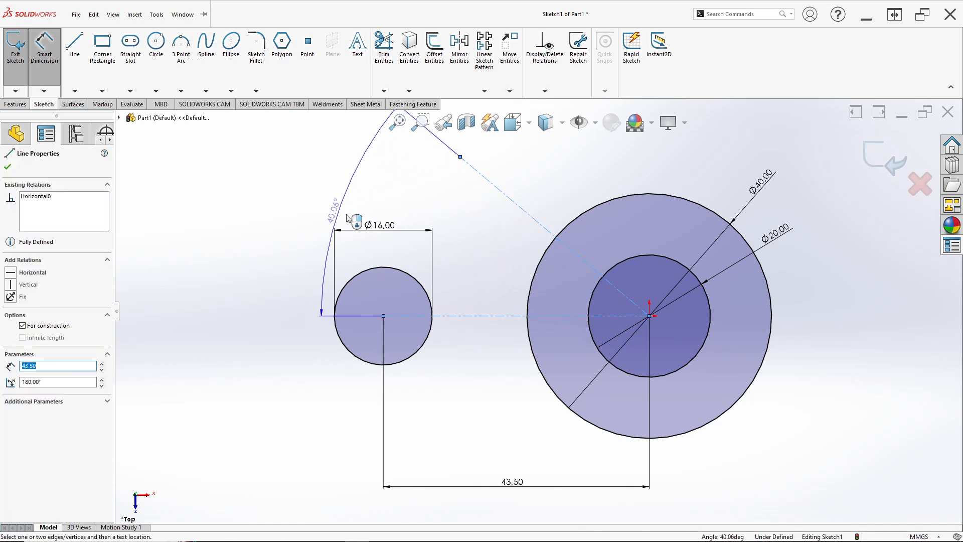
pyautogui.click(563, 300)
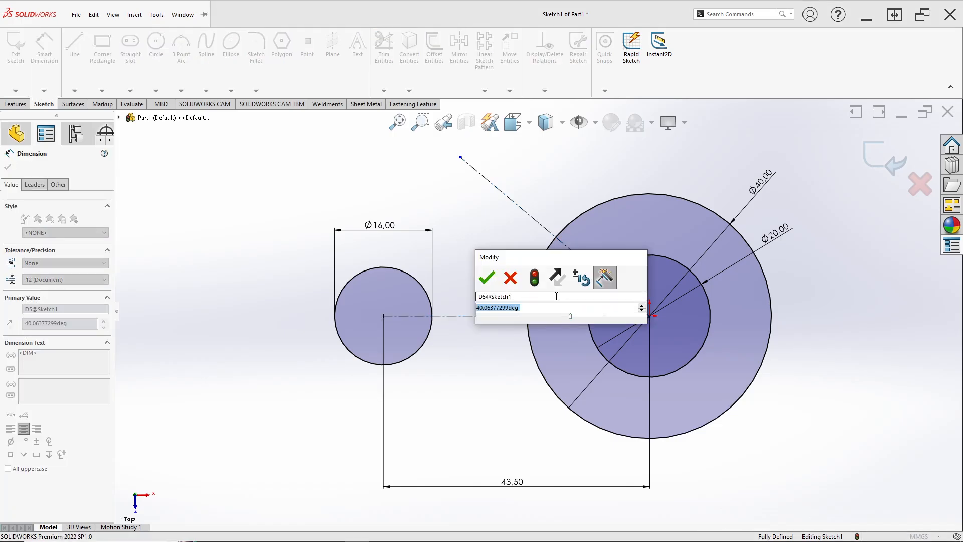
pyautogui.hotkey('alt', 'Tab')
pyautogui.hotkey('alt', 'Tab')
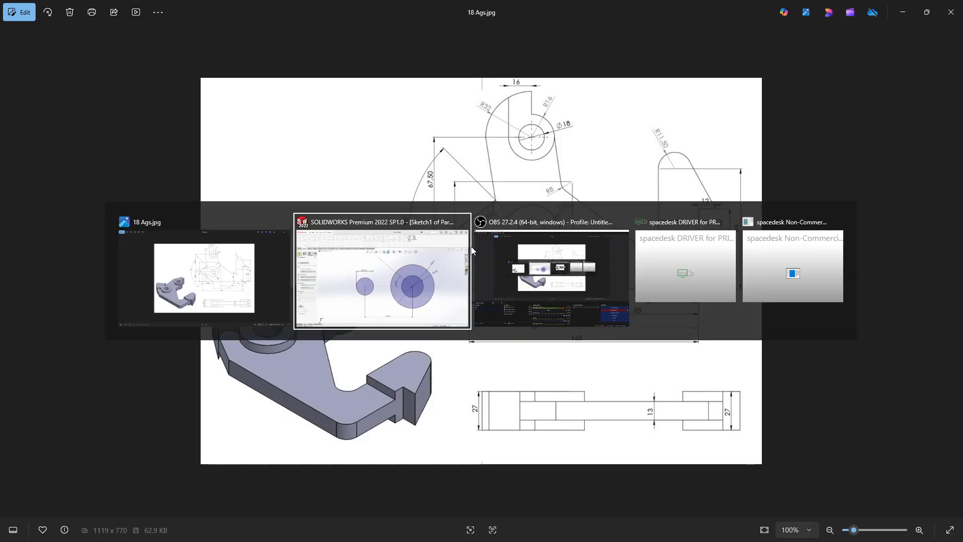
pyautogui.write('45')
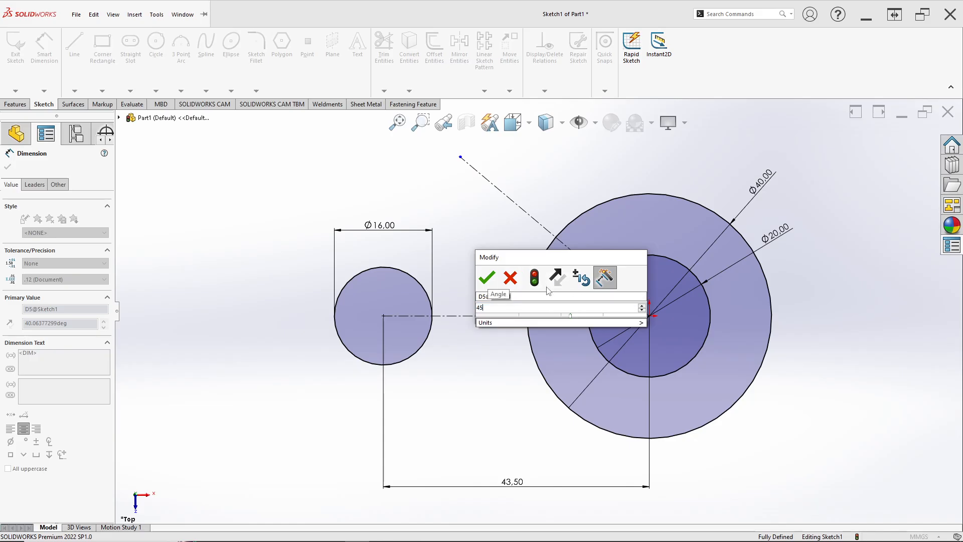
pyautogui.press('Return')
# Step: Consult the reference drawing and draw a circle about 9.8 mm in diameter centred on the slanted construction line, outside the 40 mm circle
pyautogui.hotkey('alt', 'Tab')
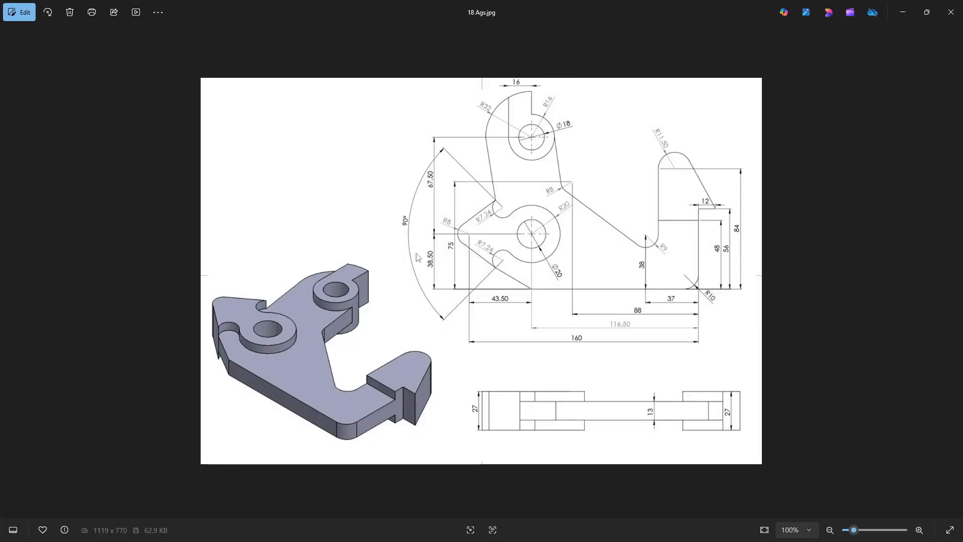
pyautogui.hotkey('alt', 'Tab')
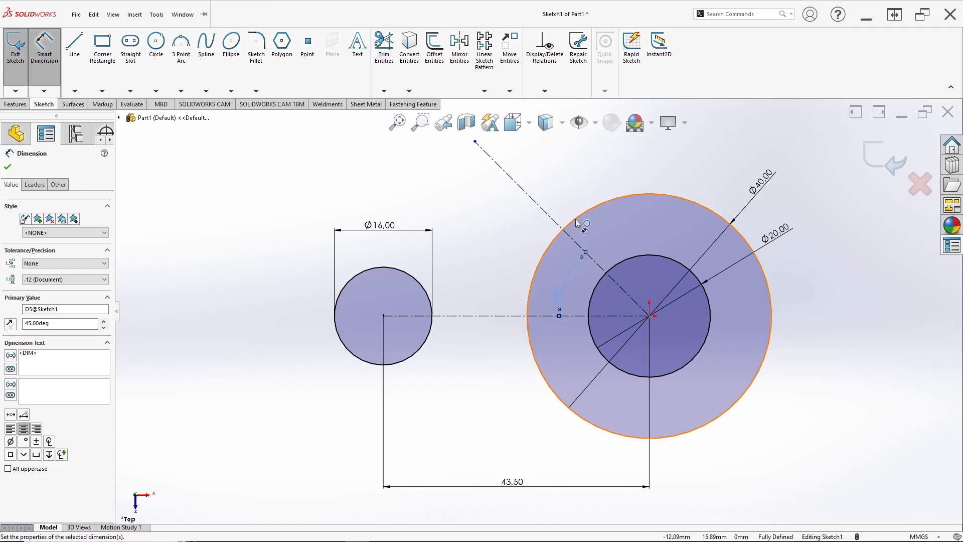
pyautogui.scroll(2, 546, 282)
pyautogui.scroll(-1, 546, 282)
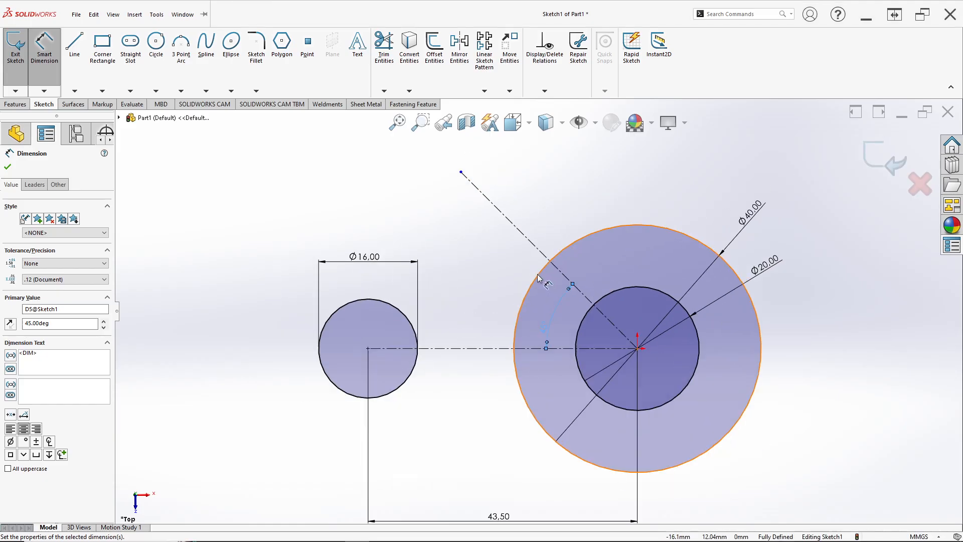
pyautogui.hotkey('alt', 'Tab')
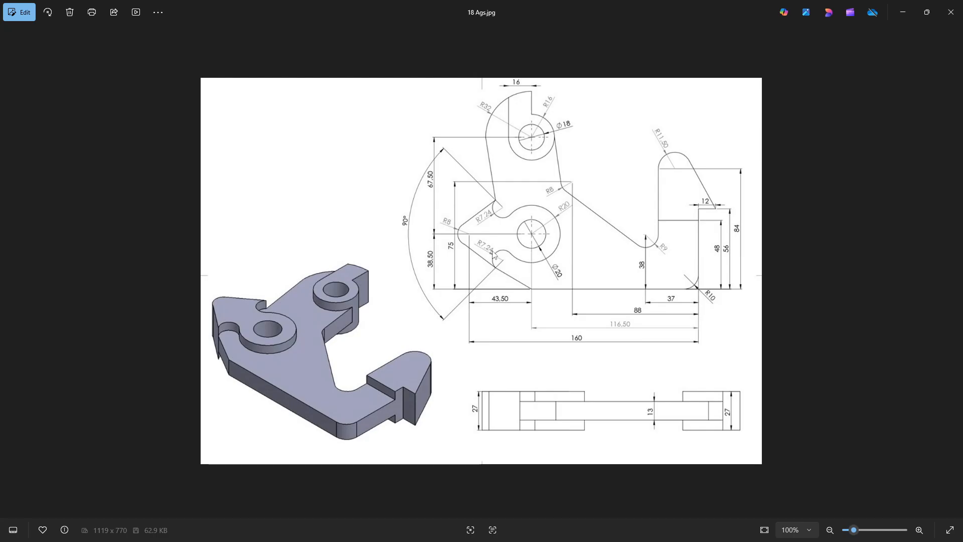
pyautogui.hotkey('alt', 'Tab')
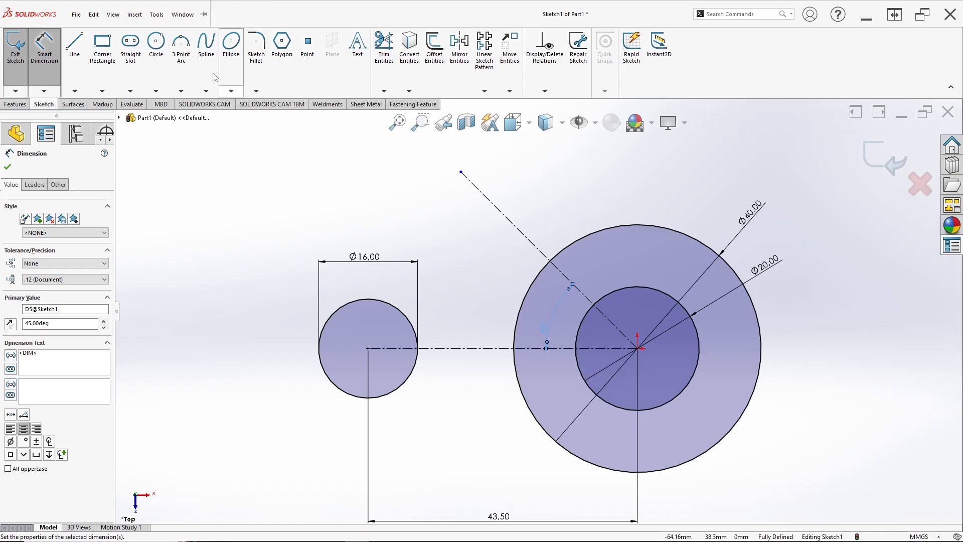
pyautogui.click(156, 48)
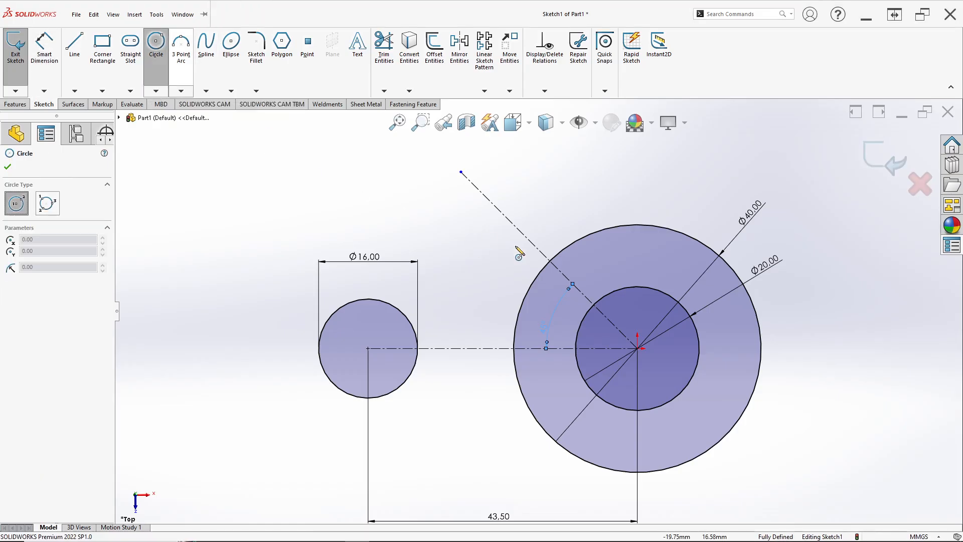
pyautogui.scroll(-2, 512, 226)
pyautogui.click(508, 225)
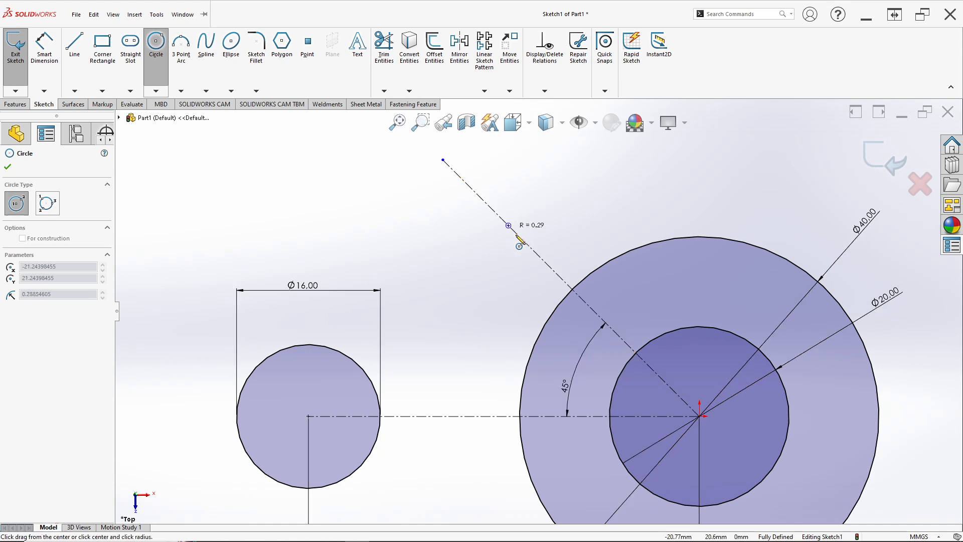
pyautogui.click(539, 259)
pyautogui.press('Escape')
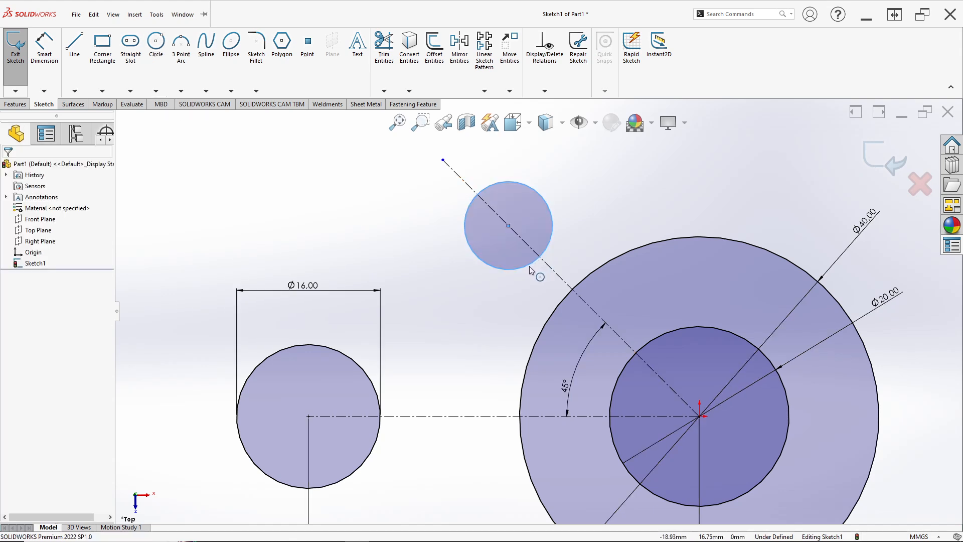
# Step: Look up the arc radius on the reference drawing and dimension the diameter of the circle on the slanted line as 14.48 mm
pyautogui.click(45, 47)
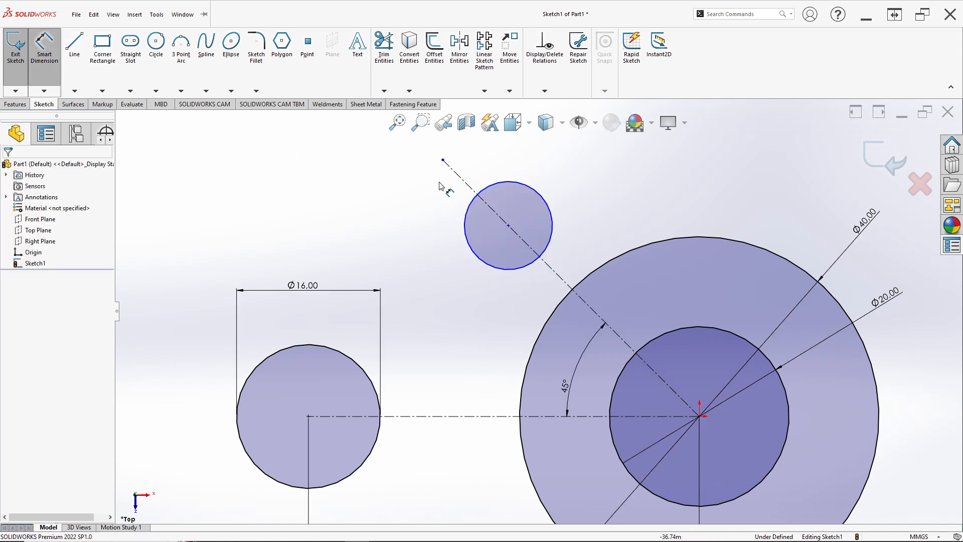
pyautogui.click(545, 196)
pyautogui.click(559, 182)
pyautogui.hotkey('alt', 'Tab')
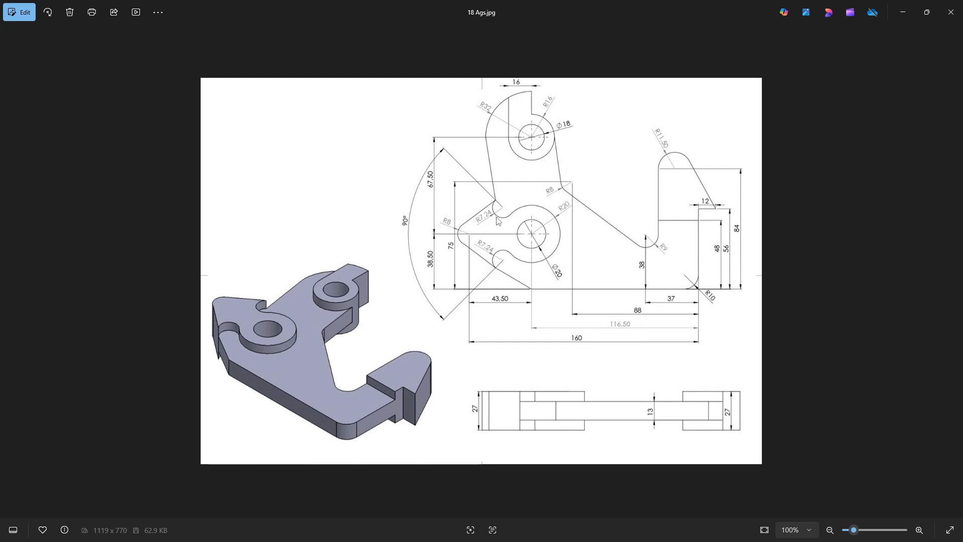
pyautogui.hotkey('alt', 'Tab')
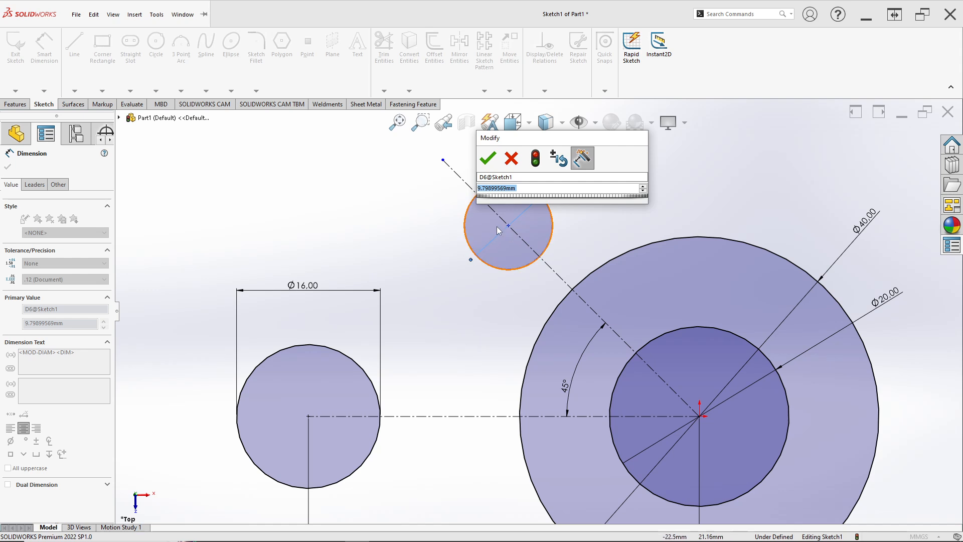
pyautogui.write('14.')
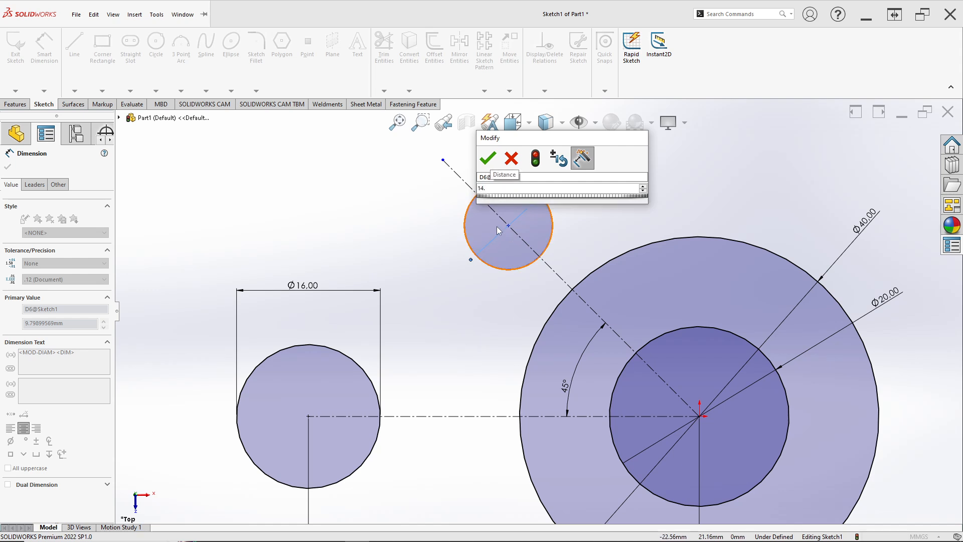
pyautogui.write('4')
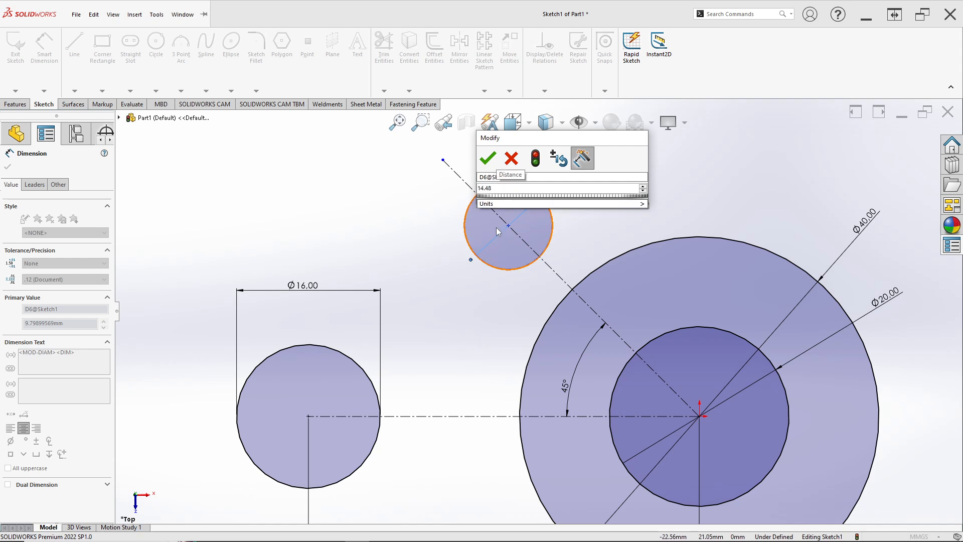
pyautogui.write('8')
pyautogui.press('Return')
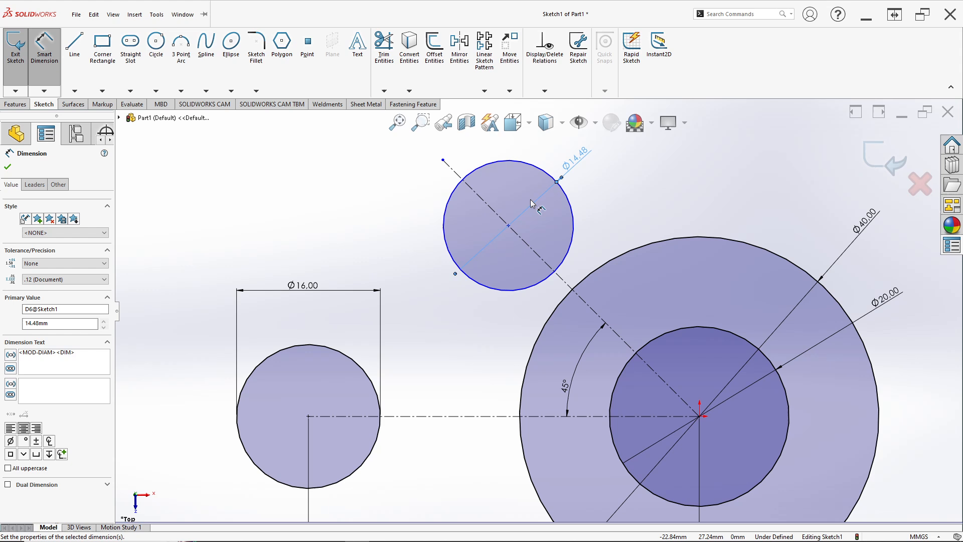
pyautogui.press('Escape')
# Step: Make the 14.48 mm circle tangent to the 40 mm circle
pyautogui.click(571, 248)
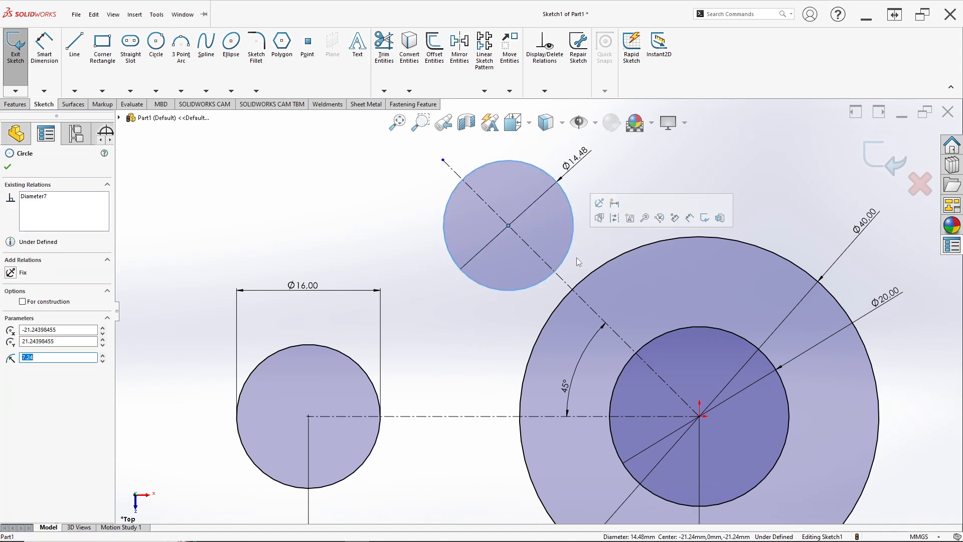
pyautogui.keyDown('ctrl'); pyautogui.click(589, 277); pyautogui.keyUp('ctrl')
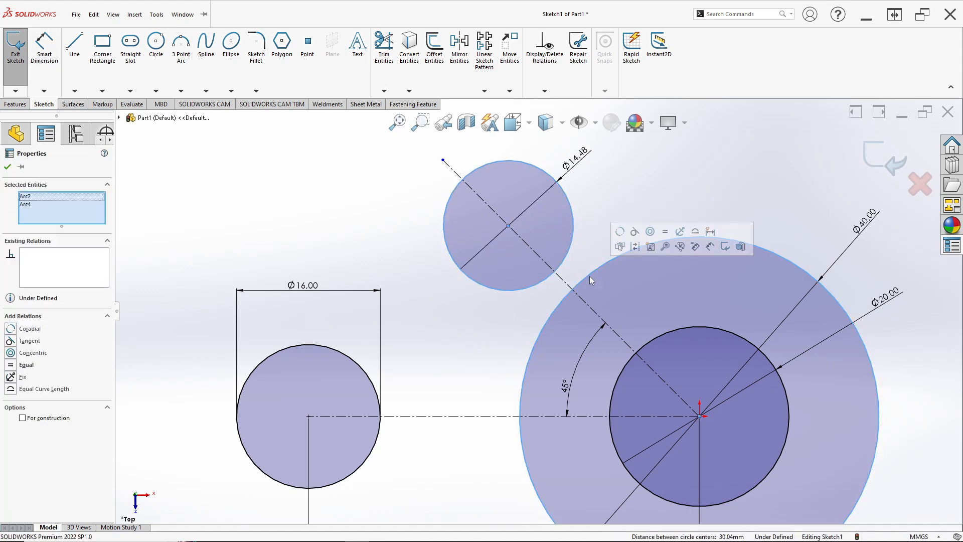
pyautogui.click(635, 232)
pyautogui.press('Escape')
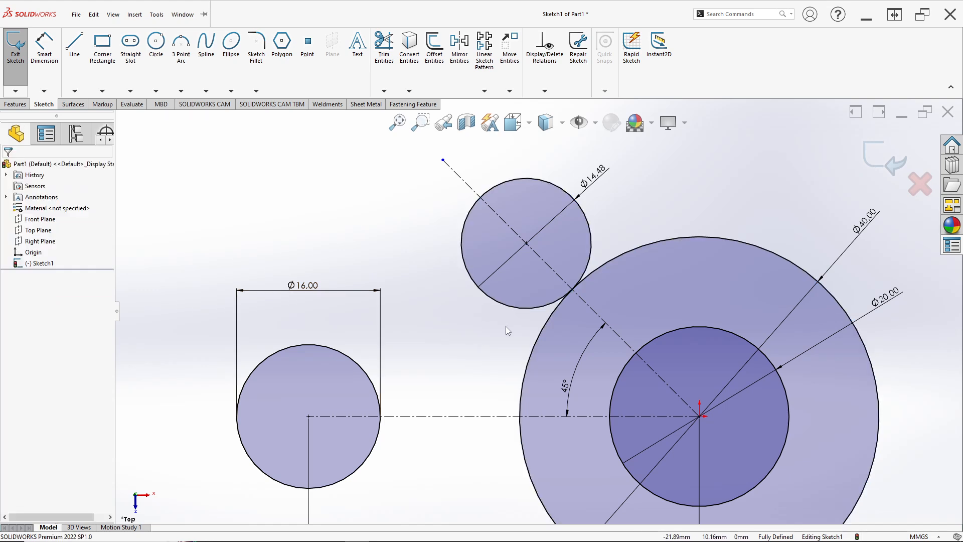
# Step: Draw a slanted line about 28 mm long from the upper edge of the 16 mm circle to the 14.48 mm circle
pyautogui.scroll(3, 532, 326)
pyautogui.scroll(-1, 551, 332)
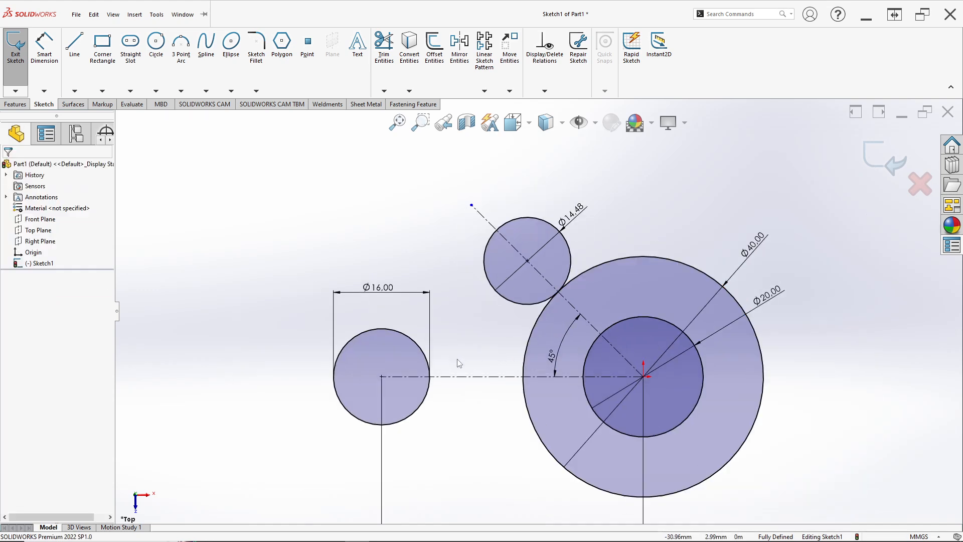
pyautogui.scroll(-2, 446, 333)
pyautogui.scroll(1, 504, 300)
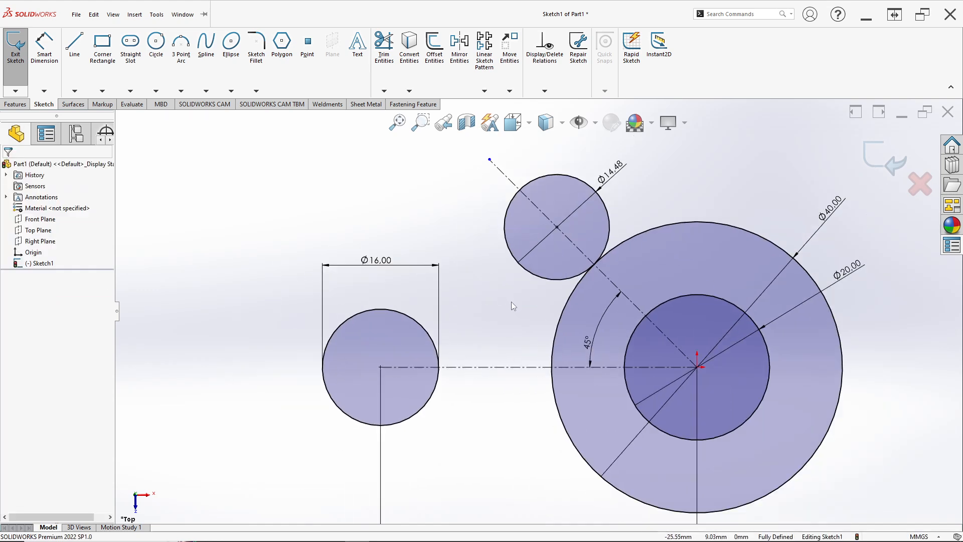
pyautogui.click(74, 44)
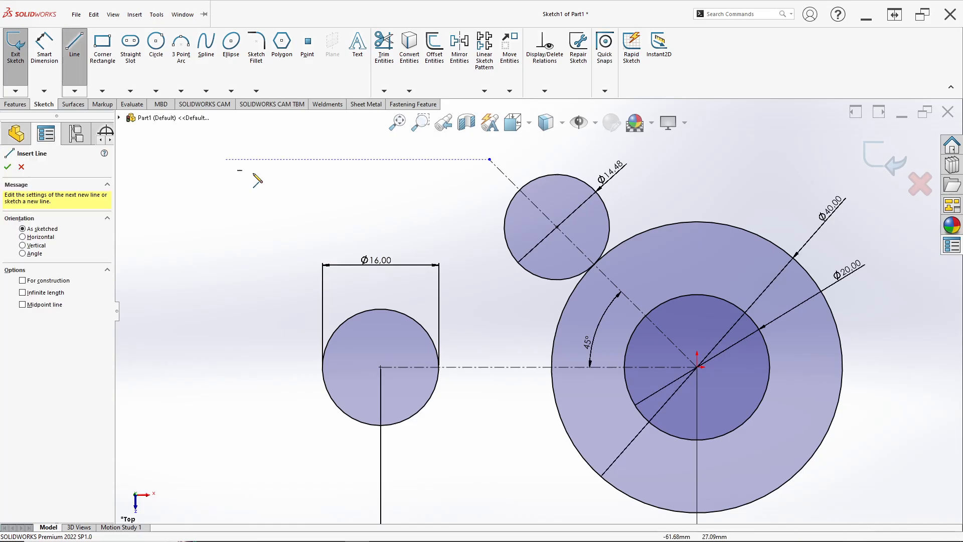
pyautogui.hotkey('alt', 'Tab')
pyautogui.hotkey('alt', 'Tab')
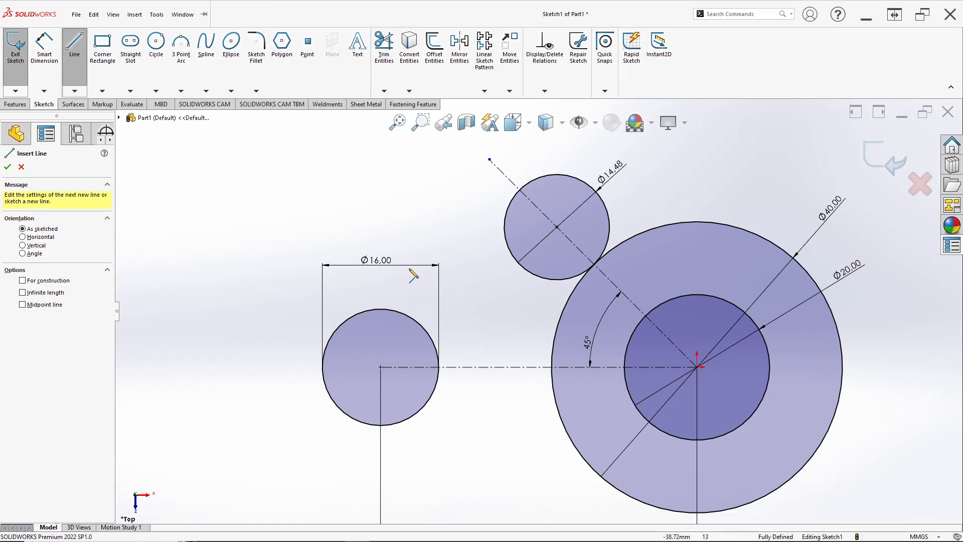
pyautogui.click(350, 317)
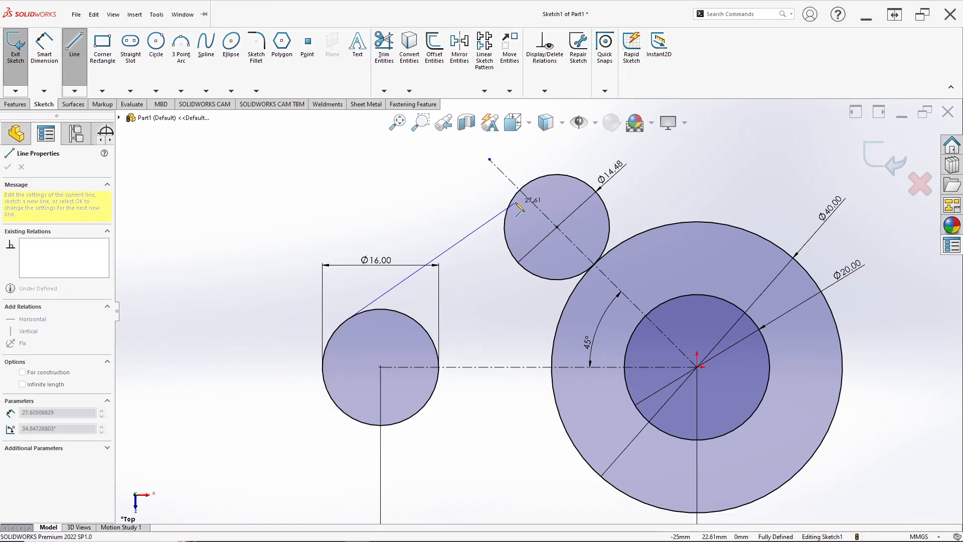
pyautogui.press('Escape')
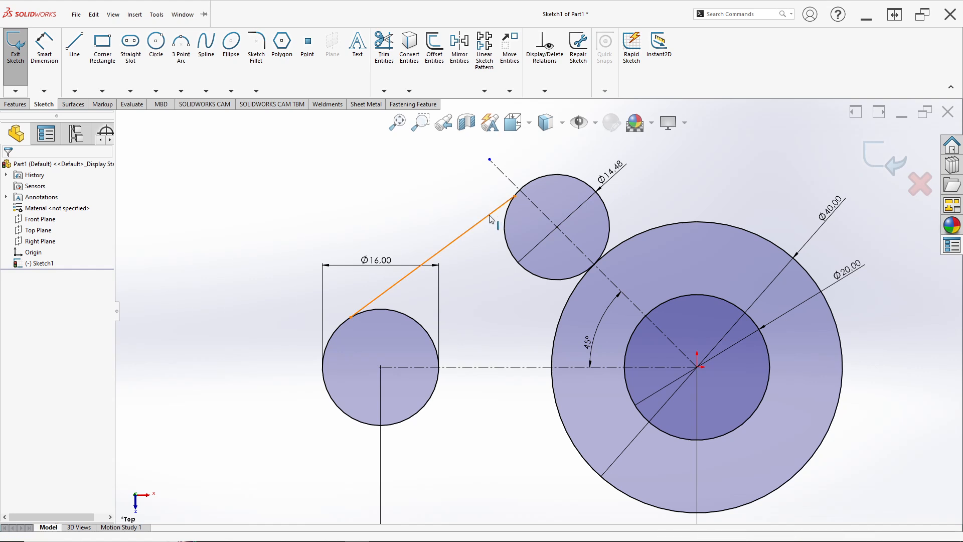
# Step: Make the slanted line tangent to the 14.48 mm circle
pyautogui.click(490, 214)
pyautogui.keyDown('ctrl'); pyautogui.click(506, 218); pyautogui.keyUp('ctrl')
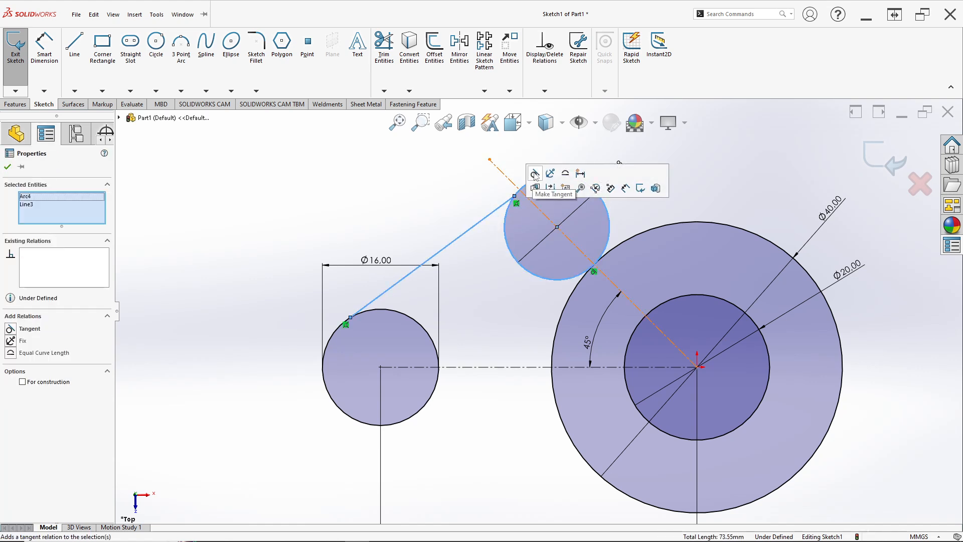
pyautogui.click(536, 174)
pyautogui.click(467, 253)
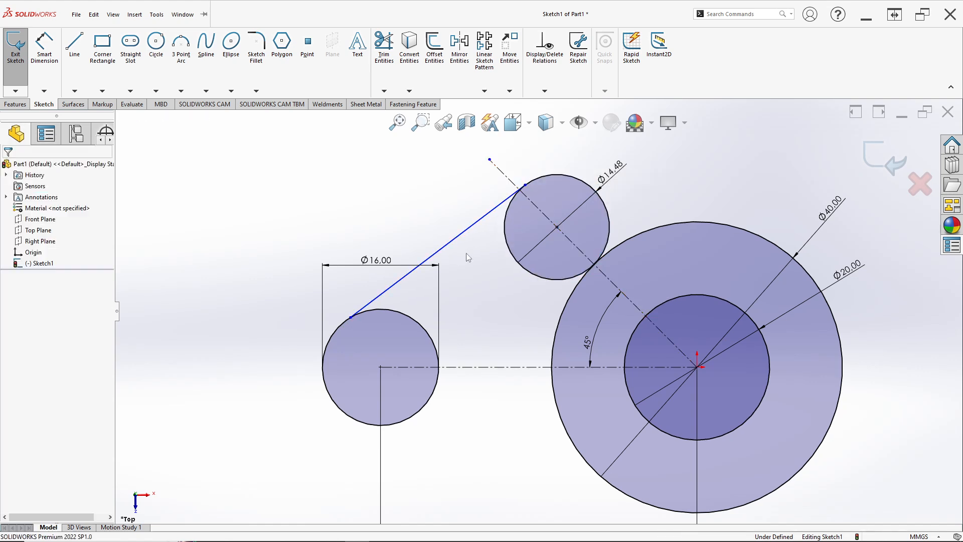
# Step: Make the slanted line tangent to the 16 mm circle as well
pyautogui.click(398, 285)
pyautogui.keyDown('ctrl'); pyautogui.click(416, 325); pyautogui.keyUp('ctrl')
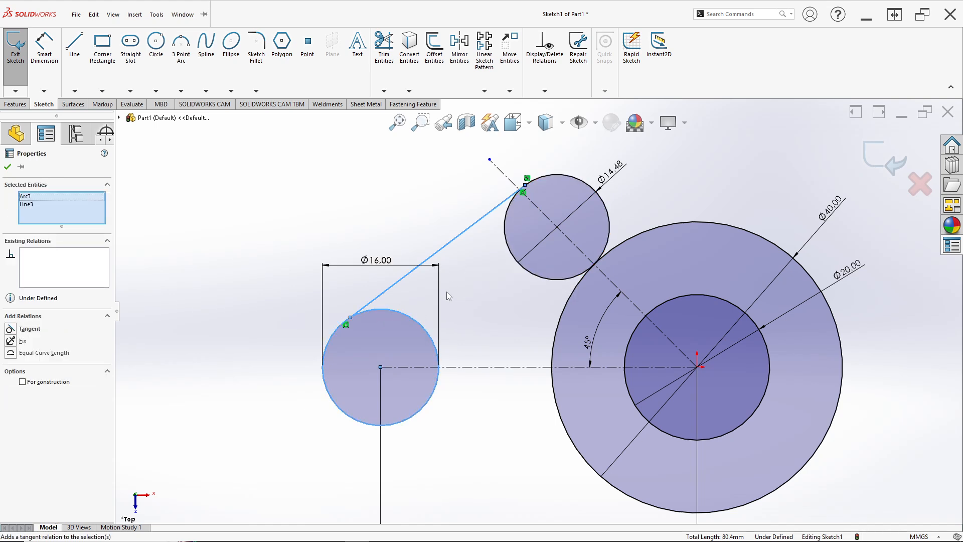
pyautogui.click(448, 296)
pyautogui.click(394, 286)
pyautogui.keyDown('ctrl'); pyautogui.click(400, 315); pyautogui.keyUp('ctrl')
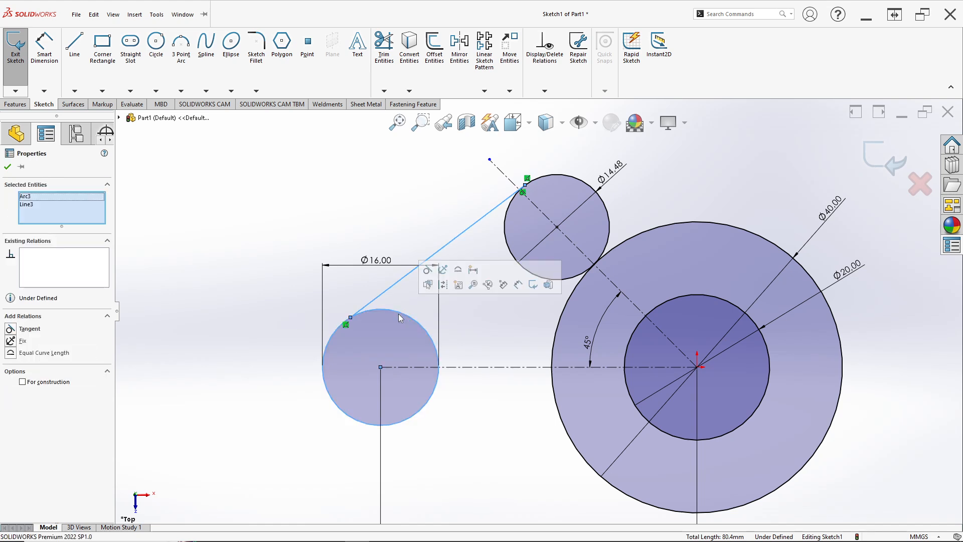
pyautogui.click(428, 270)
pyautogui.click(457, 329)
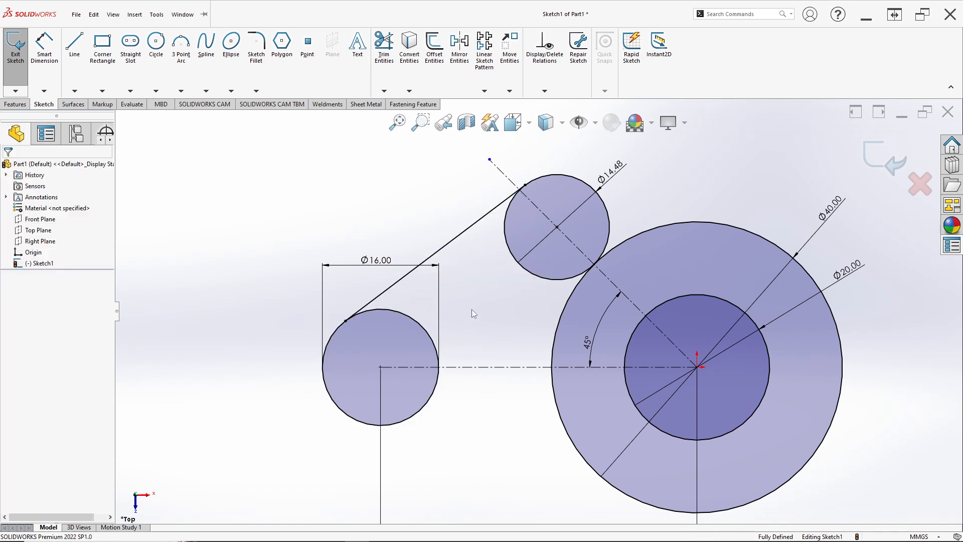
# Step: Check the reference drawing and mirror the tangent line and the 14.48 mm circle about the horizontal construction line
pyautogui.hotkey('alt', 'Tab')
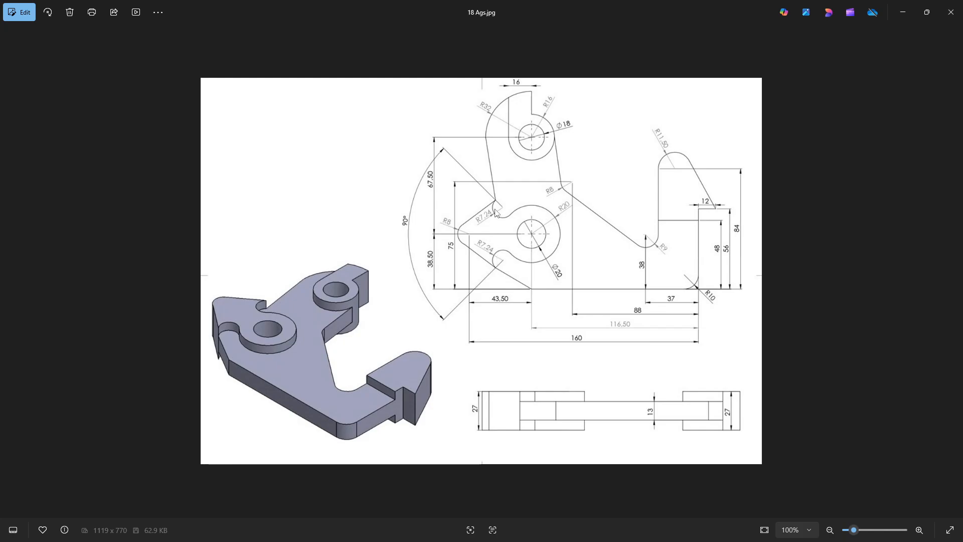
pyautogui.hotkey('alt', 'Tab')
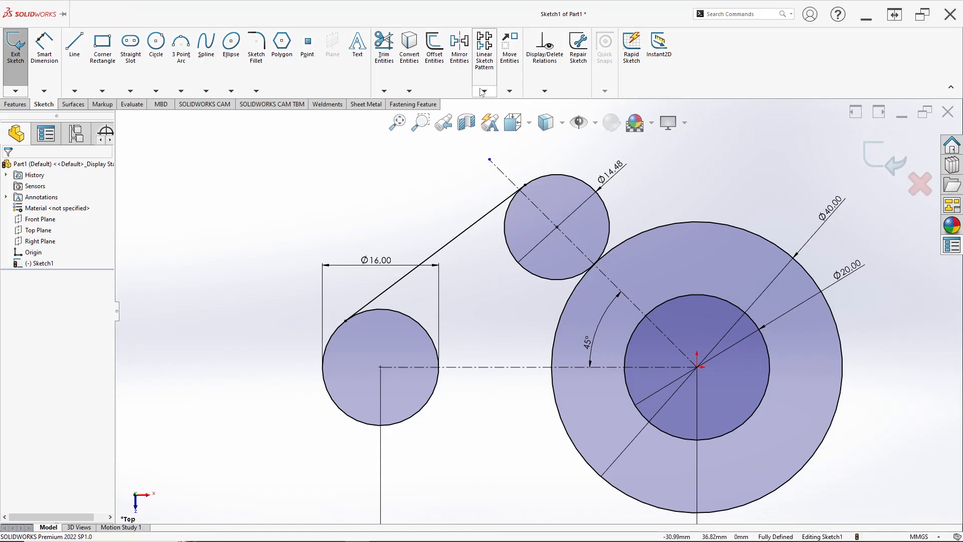
pyautogui.click(460, 84)
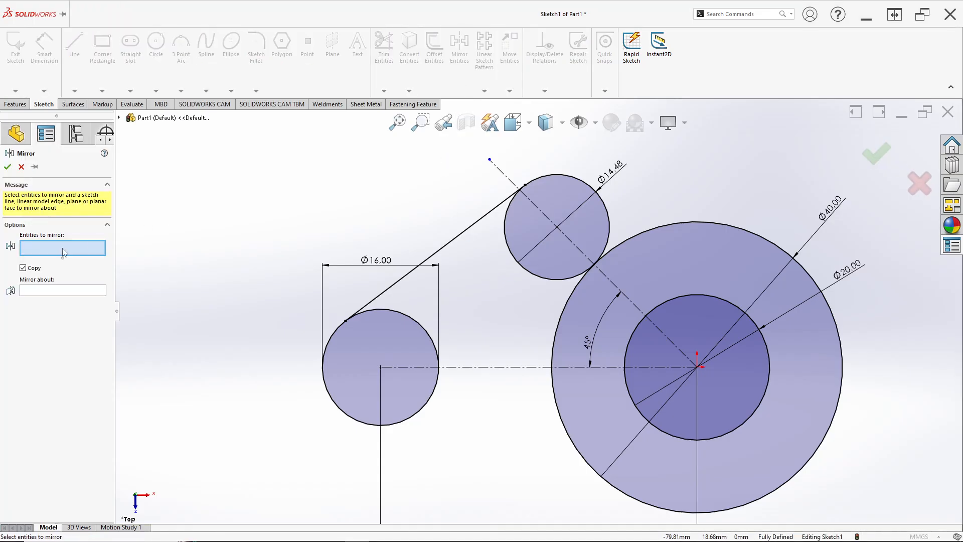
pyautogui.click(462, 233)
pyautogui.click(508, 239)
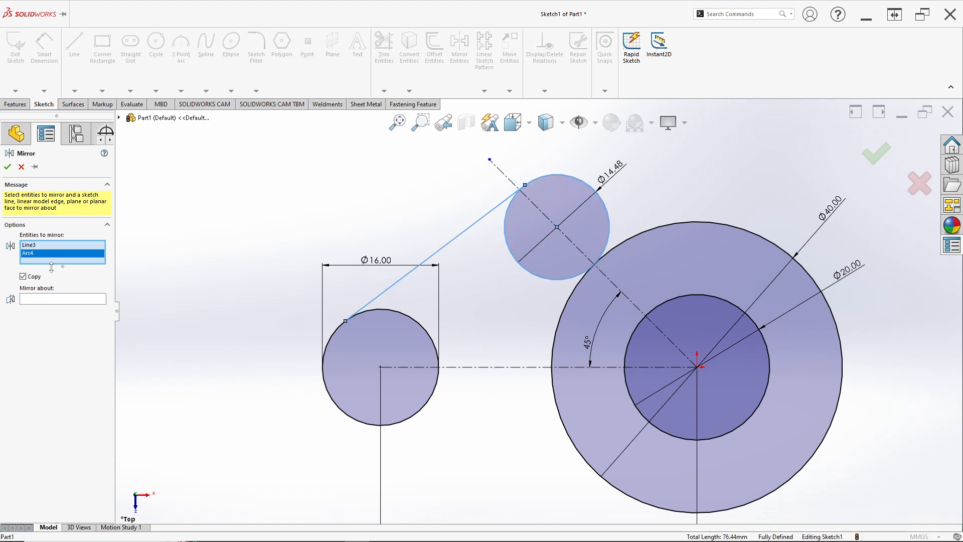
pyautogui.click(38, 301)
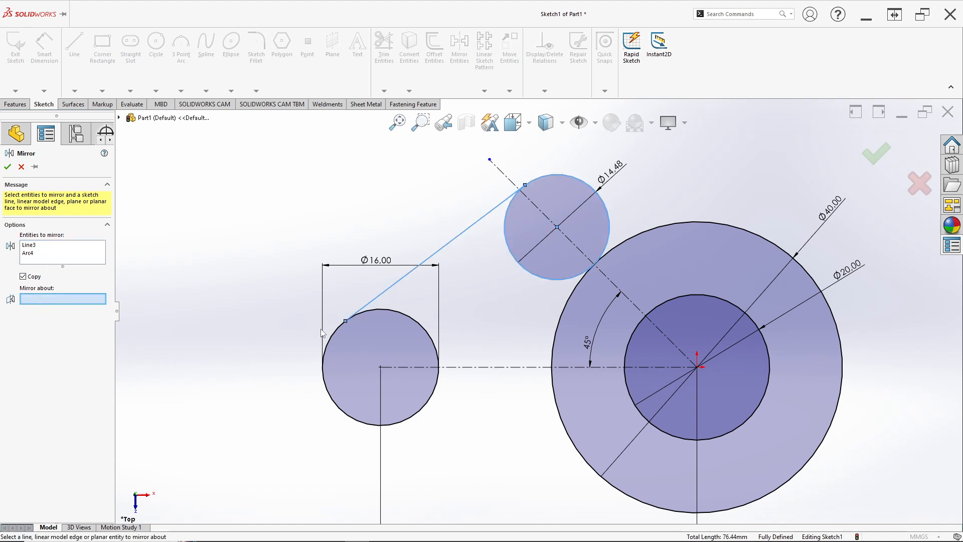
pyautogui.click(484, 369)
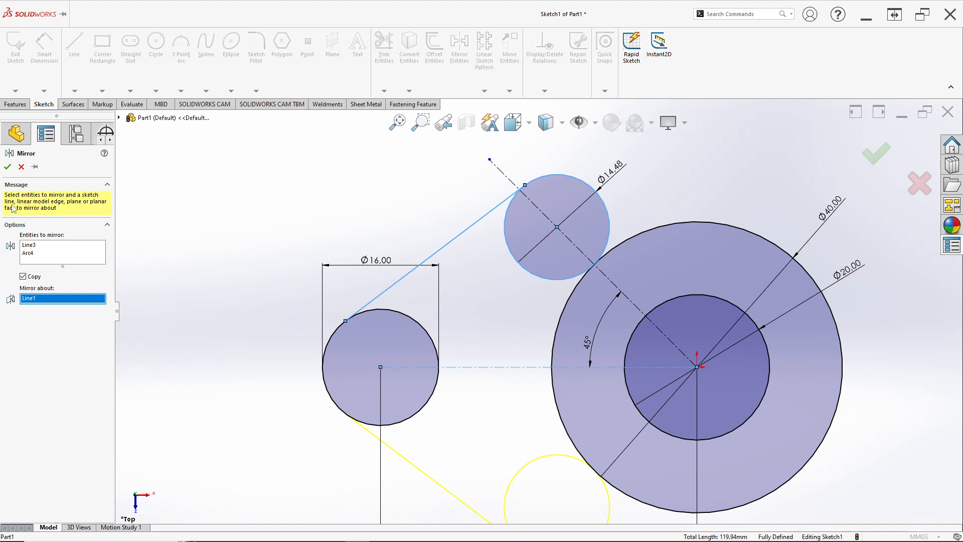
pyautogui.click(7, 167)
pyautogui.scroll(3, 554, 412)
pyautogui.scroll(-2, 554, 412)
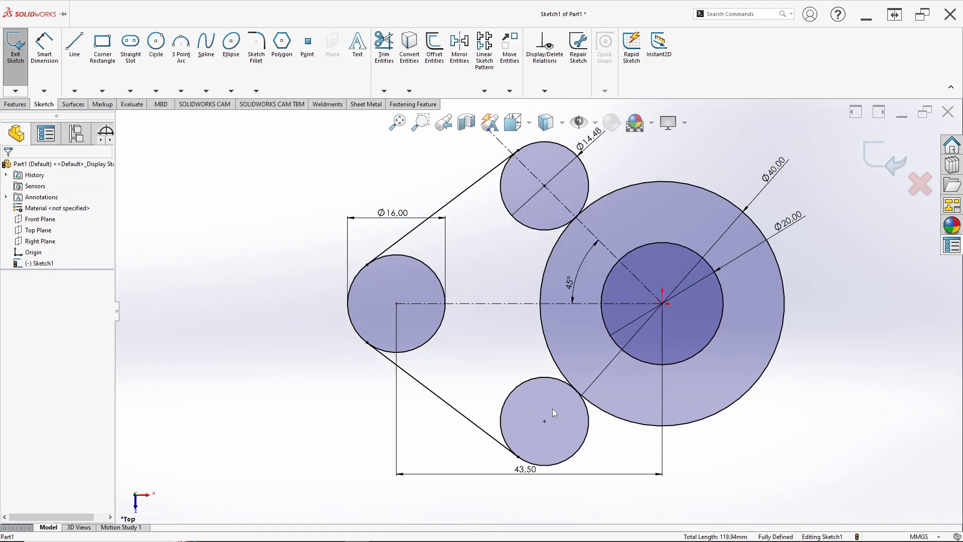
# Step: Consult the reference drawing and draw a horizontal line about 110 mm long below the circles, starting directly beneath the origin
pyautogui.hotkey('alt', 'Tab')
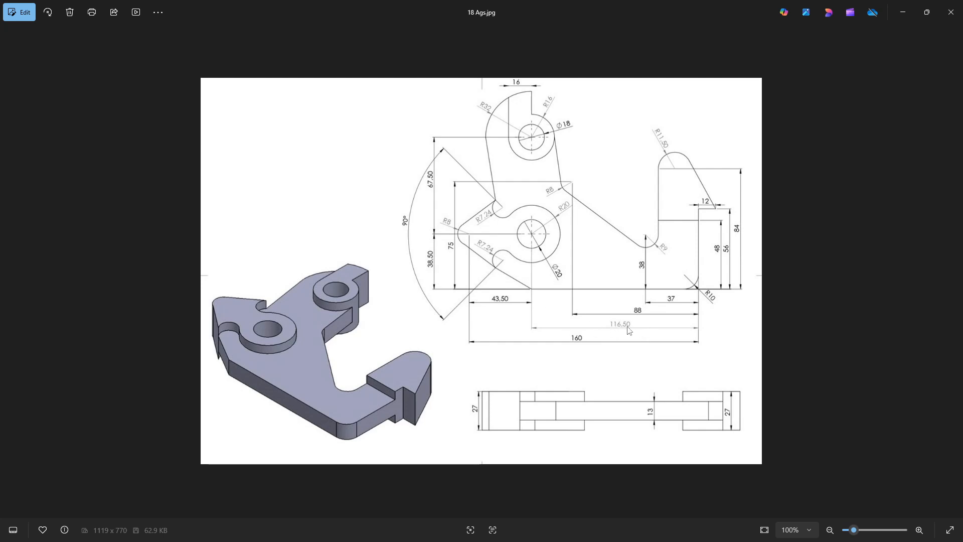
pyautogui.hotkey('alt', 'Tab')
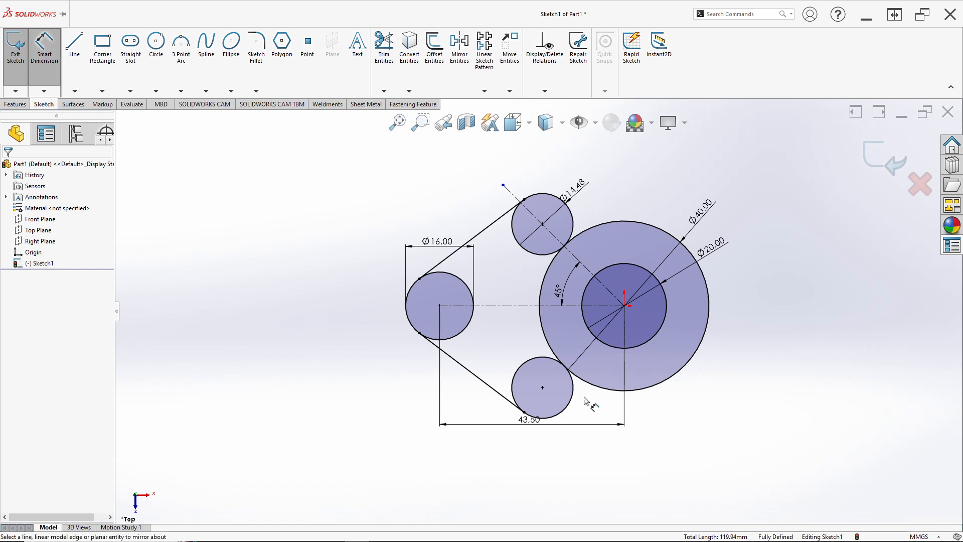
pyautogui.click(74, 45)
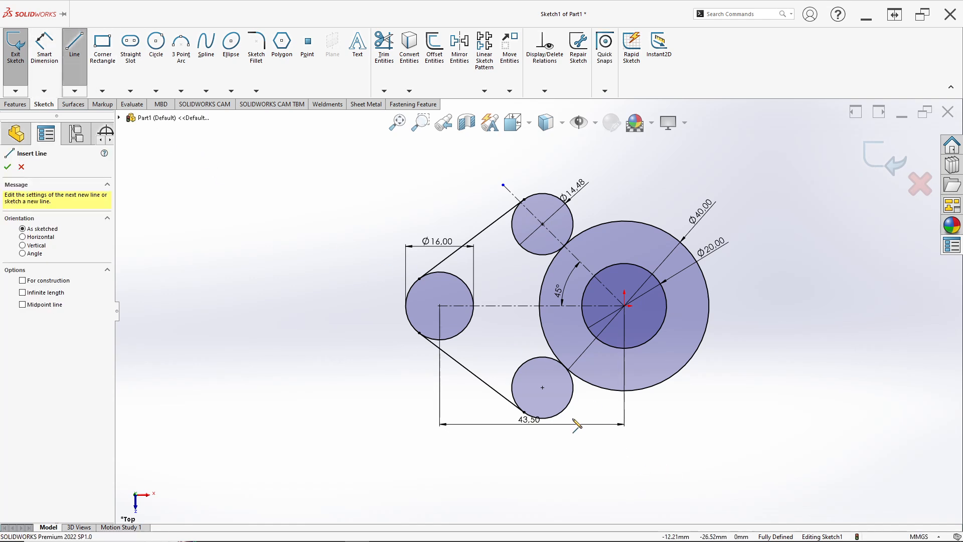
pyautogui.scroll(2, 539, 311)
pyautogui.click(598, 438)
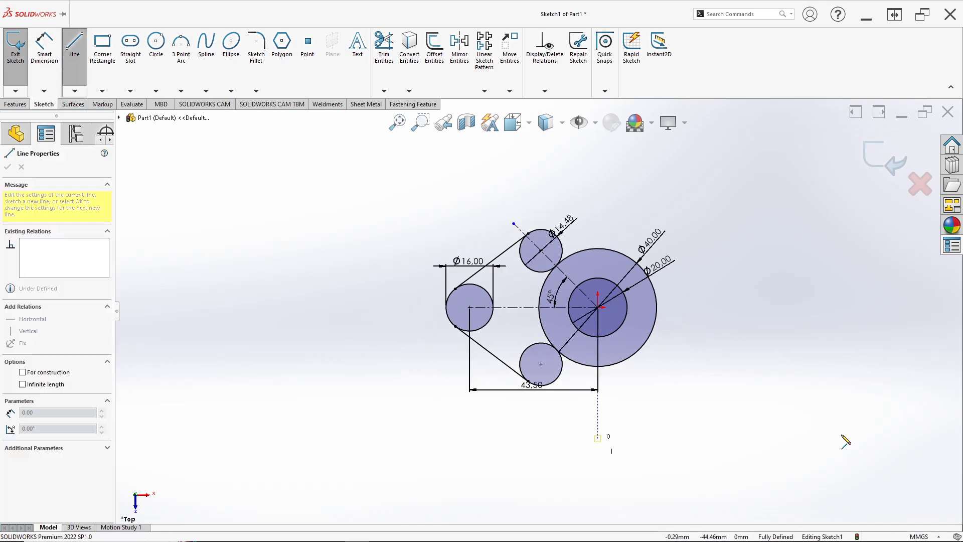
pyautogui.click(923, 439)
pyautogui.press('Escape')
pyautogui.scroll(-3, 723, 451)
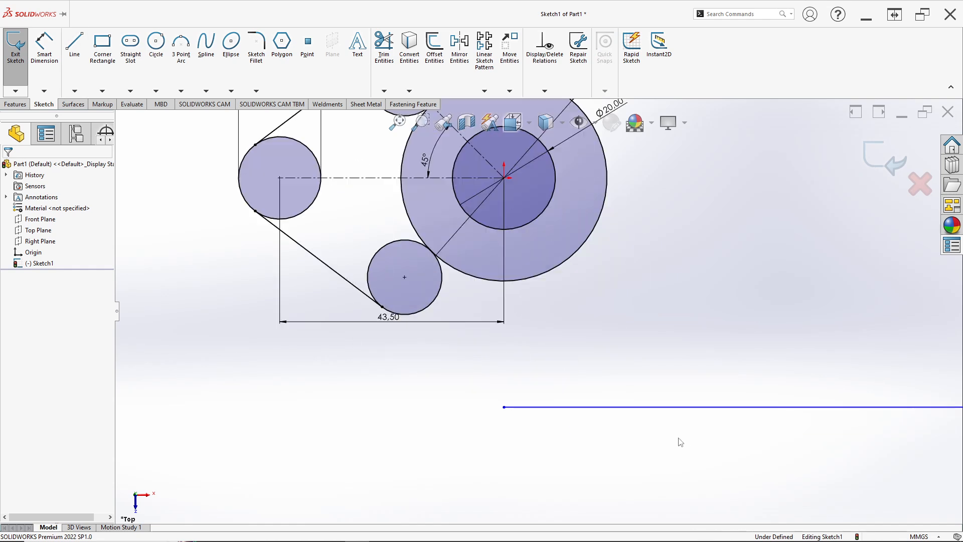
# Step: Constrain the new bottom line as horizontal and check that its start point is vertically aligned with the origin
pyautogui.rightClick(646, 408)
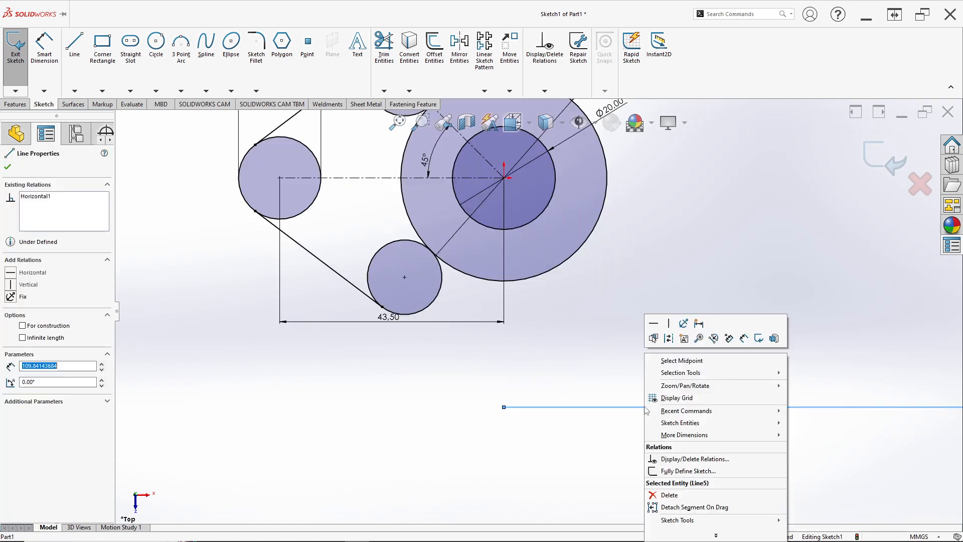
pyautogui.click(655, 323)
pyautogui.scroll(2, 577, 344)
pyautogui.press('Escape')
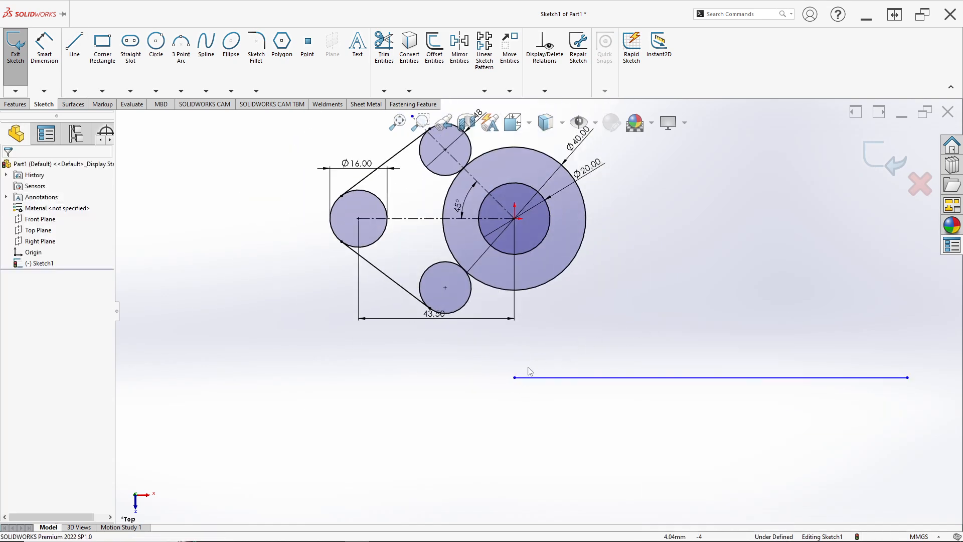
pyautogui.click(514, 378)
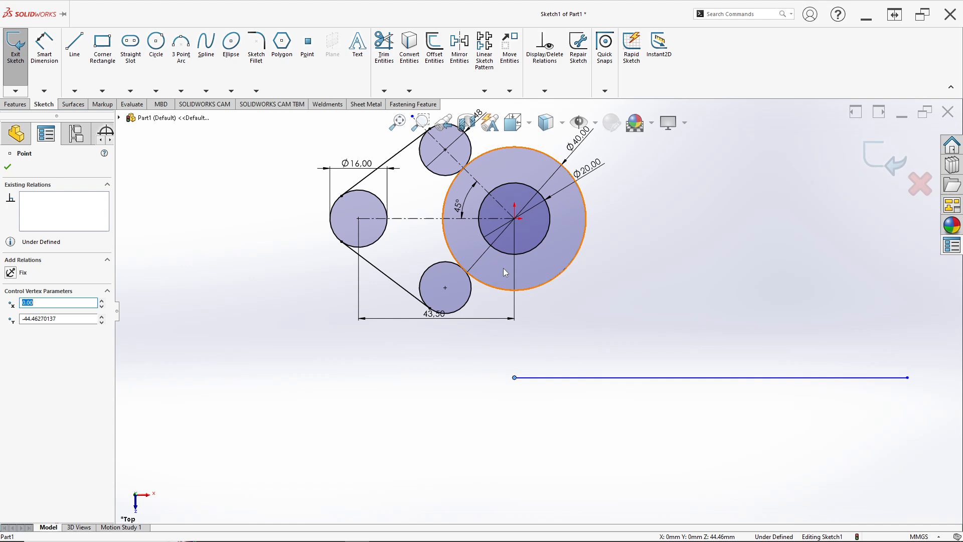
pyautogui.keyDown('ctrl'); pyautogui.click(514, 219); pyautogui.keyUp('ctrl')
pyautogui.click(547, 182)
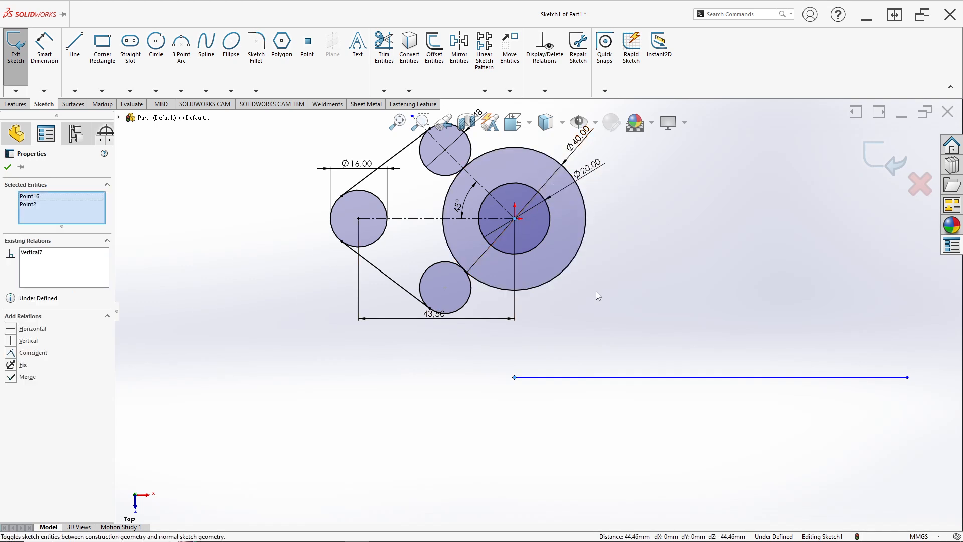
pyautogui.click(593, 345)
# Step: Dimension the horizontal distance from the origin to the bottom line's far endpoint as 116.5 mm, checking the reference drawing
pyautogui.click(44, 46)
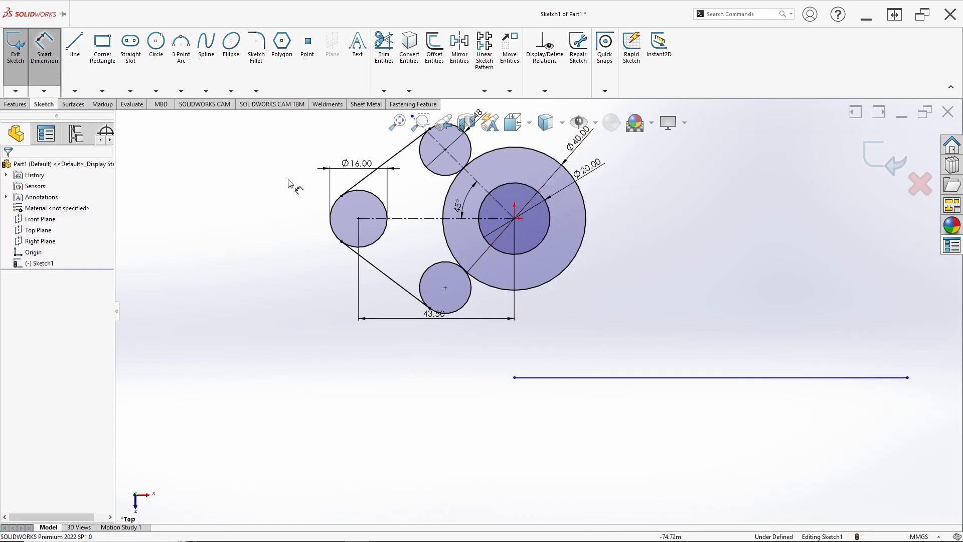
pyautogui.click(515, 219)
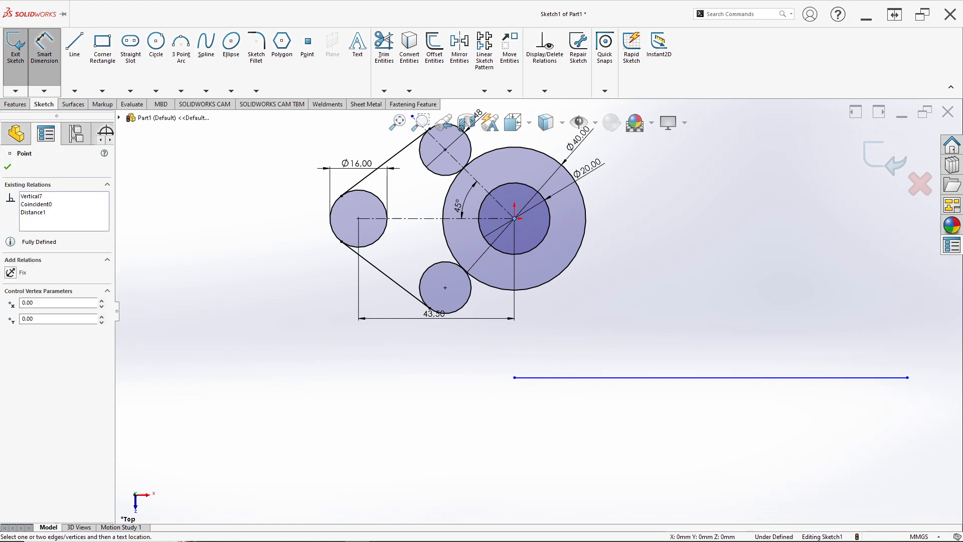
pyautogui.click(908, 379)
pyautogui.click(764, 461)
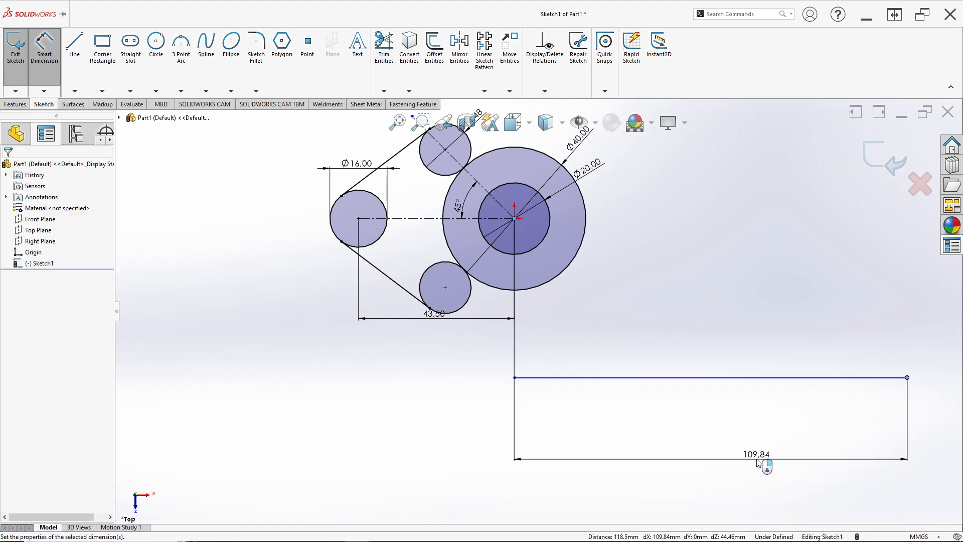
pyautogui.hotkey('alt', 'Tab')
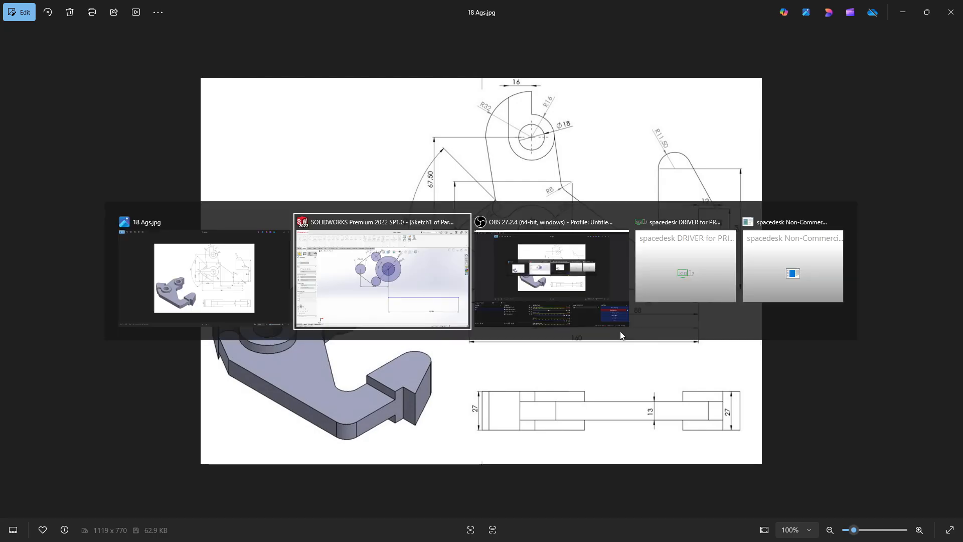
pyautogui.hotkey('alt', 'Tab')
pyautogui.write('116.5')
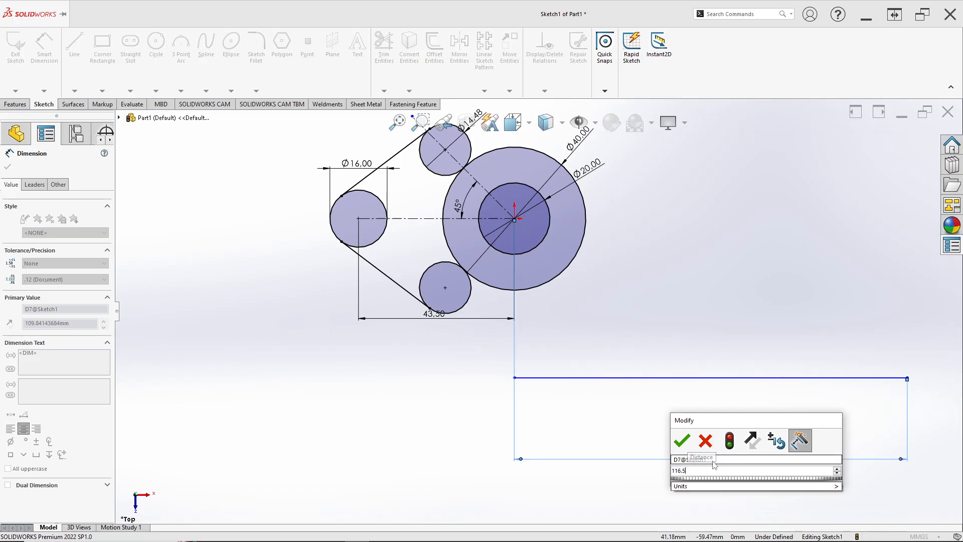
pyautogui.press('Return')
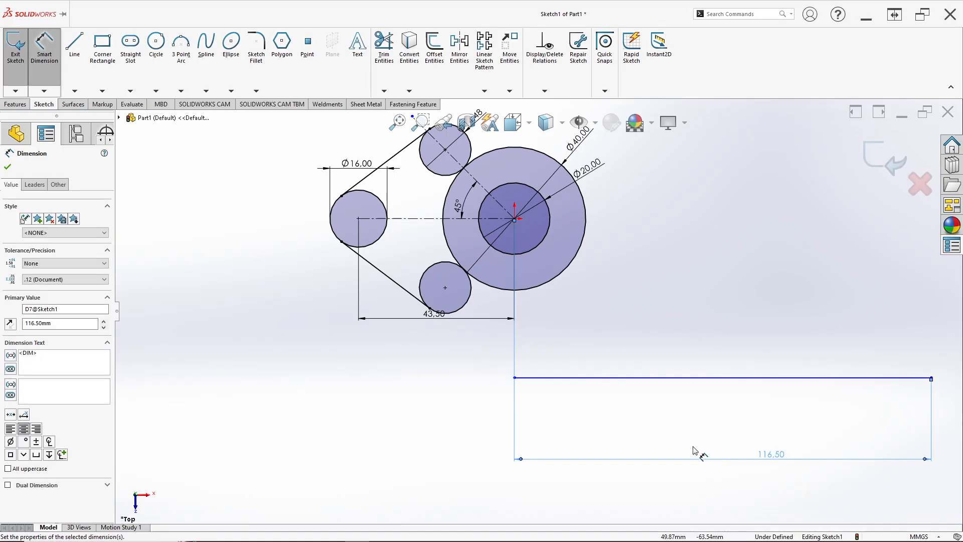
# Step: Dimension the vertical distance from the origin to the bottom line's start point as 38.5 mm, checking the reference drawing
pyautogui.scroll(2, 555, 354)
pyautogui.scroll(-3, 552, 340)
pyautogui.hotkey('alt', 'Tab')
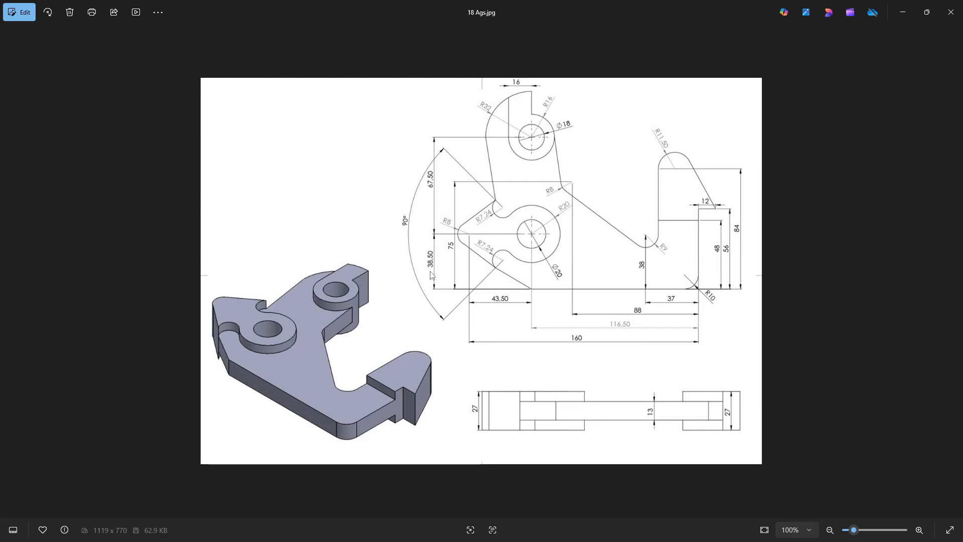
pyautogui.hotkey('alt', 'Tab')
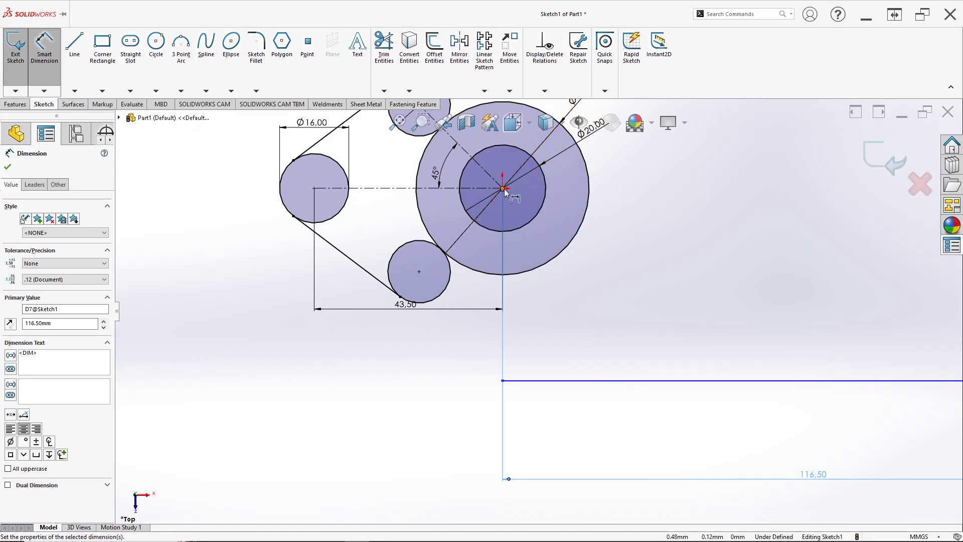
pyautogui.press('Escape')
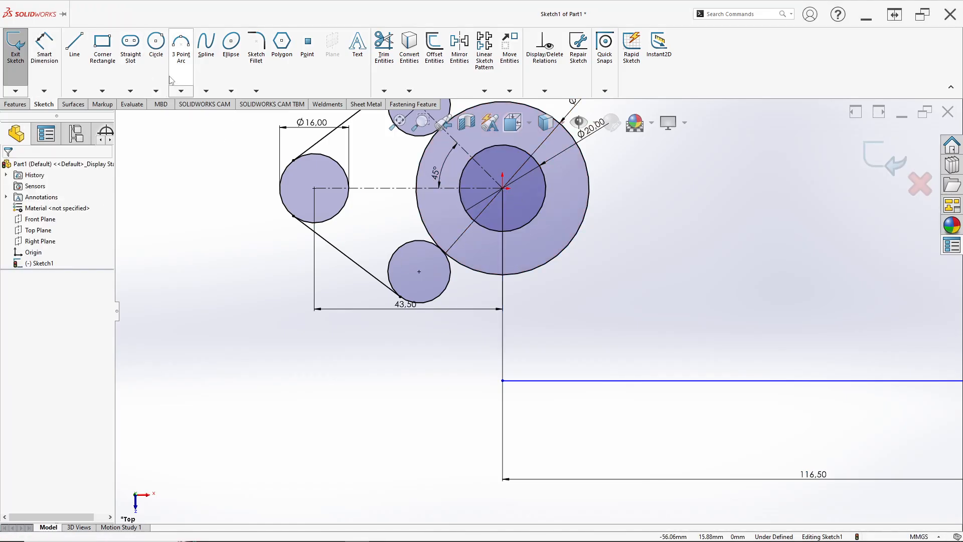
pyautogui.click(50, 60)
pyautogui.click(504, 189)
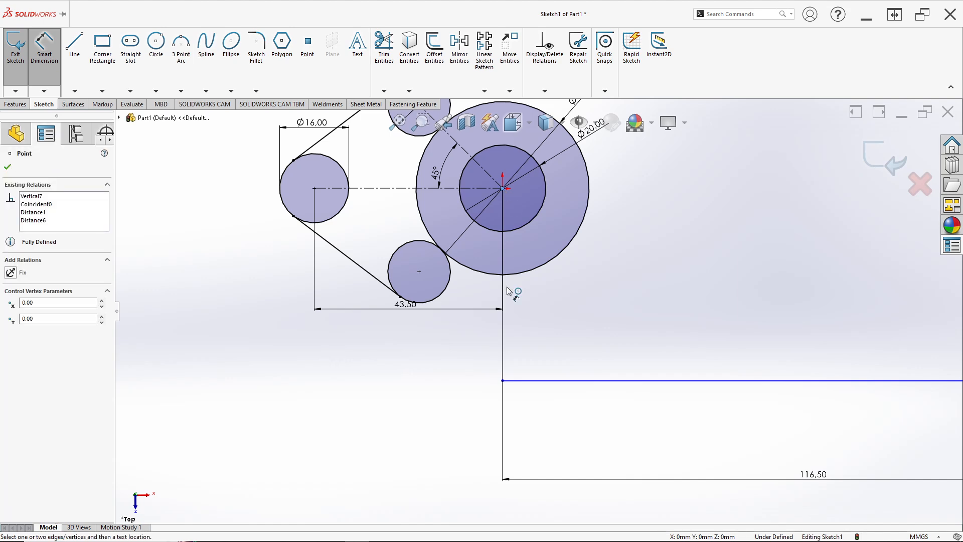
pyautogui.click(504, 381)
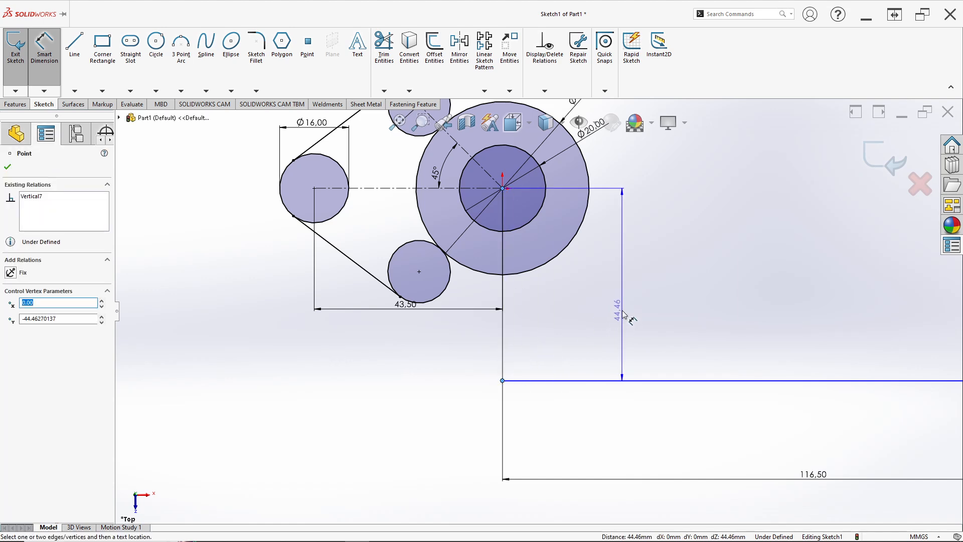
pyautogui.click(623, 315)
pyautogui.hotkey('alt', 'Tab')
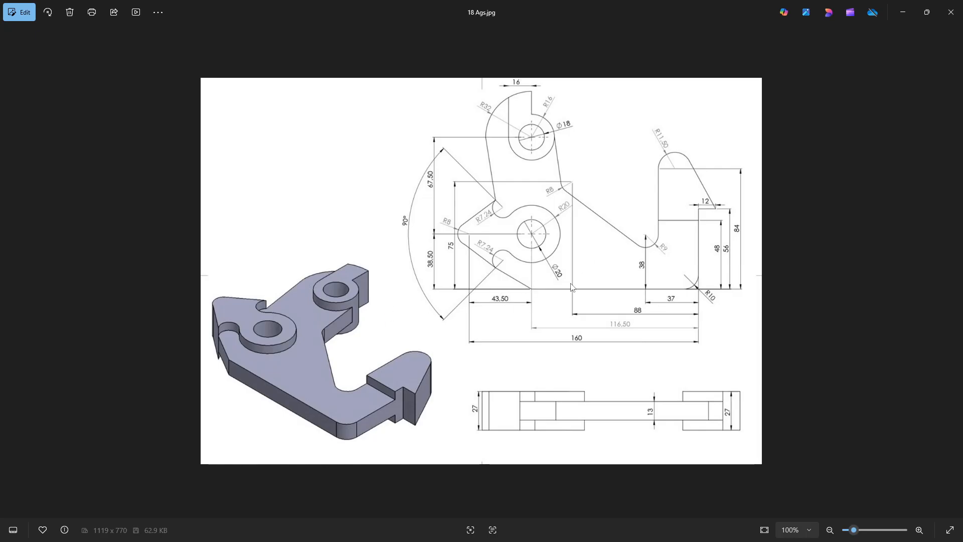
pyautogui.hotkey('alt', 'Tab')
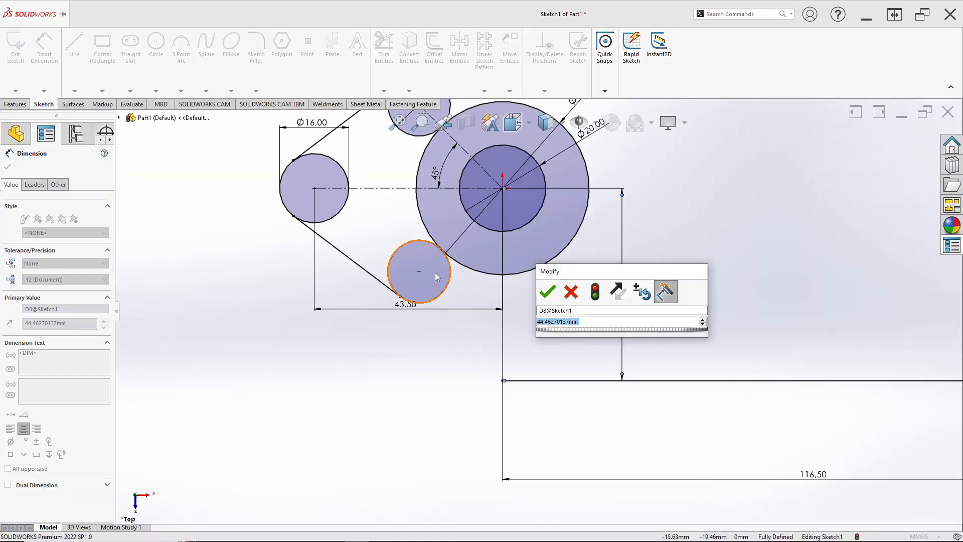
pyautogui.write('38,5')
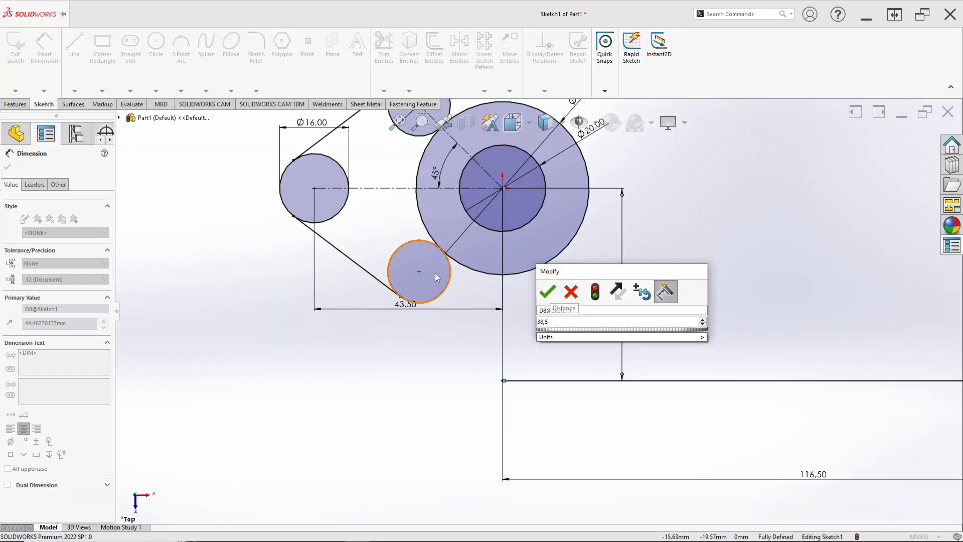
pyautogui.press('Return')
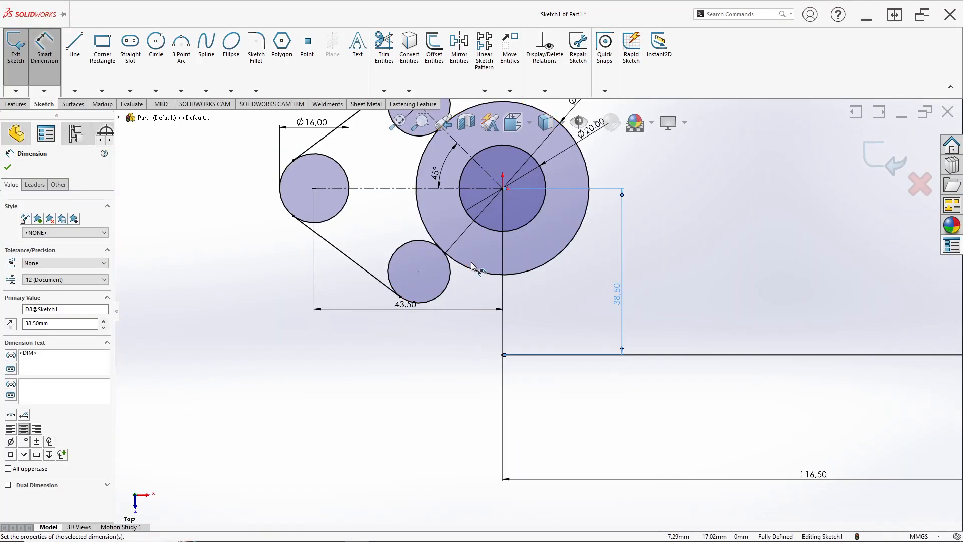
# Step: Move the 43.50 dimension lower and draw a line from the bottom line's start point to the underside of the lower small circle
pyautogui.scroll(-3, 477, 291)
pyautogui.press('l')
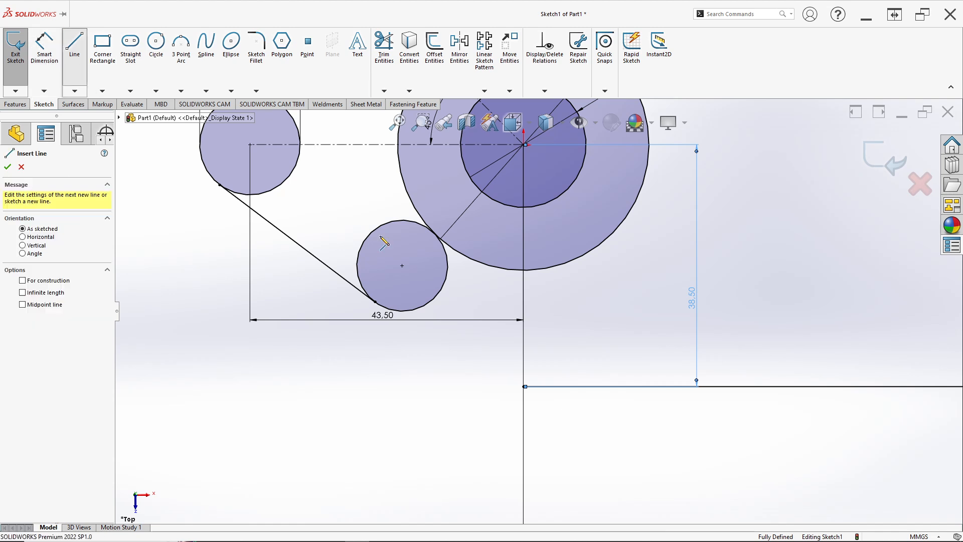
pyautogui.press('Escape')
pyautogui.moveTo(404, 322); pyautogui.dragTo(384, 348)
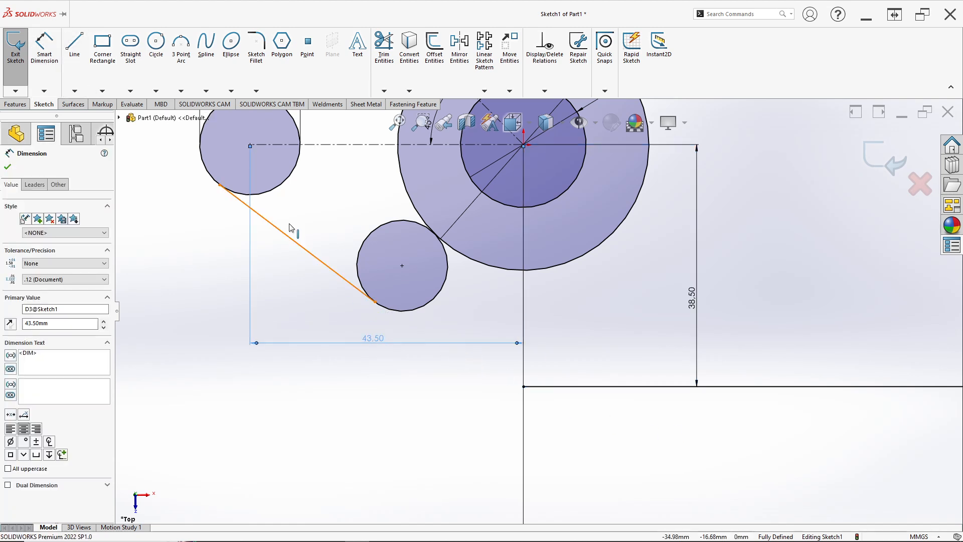
pyautogui.click(74, 44)
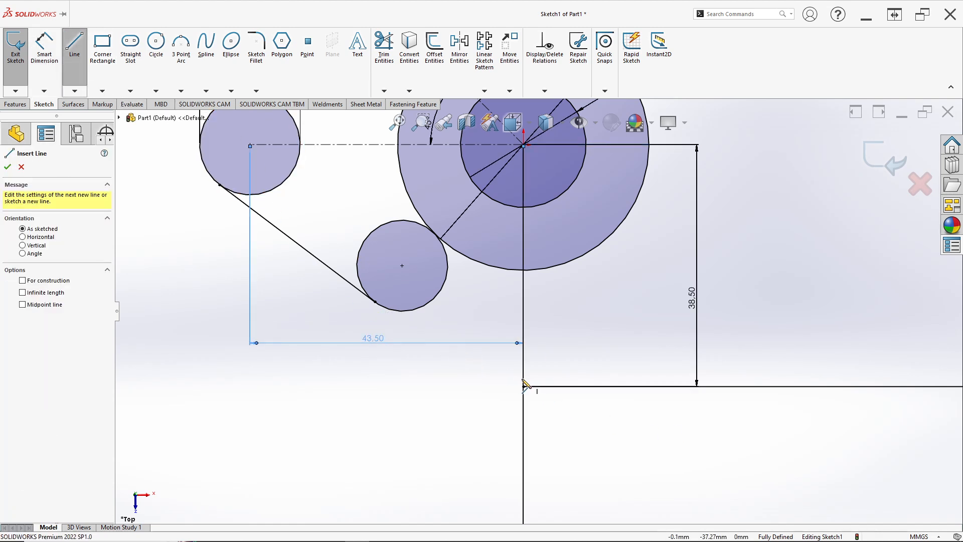
pyautogui.click(523, 386)
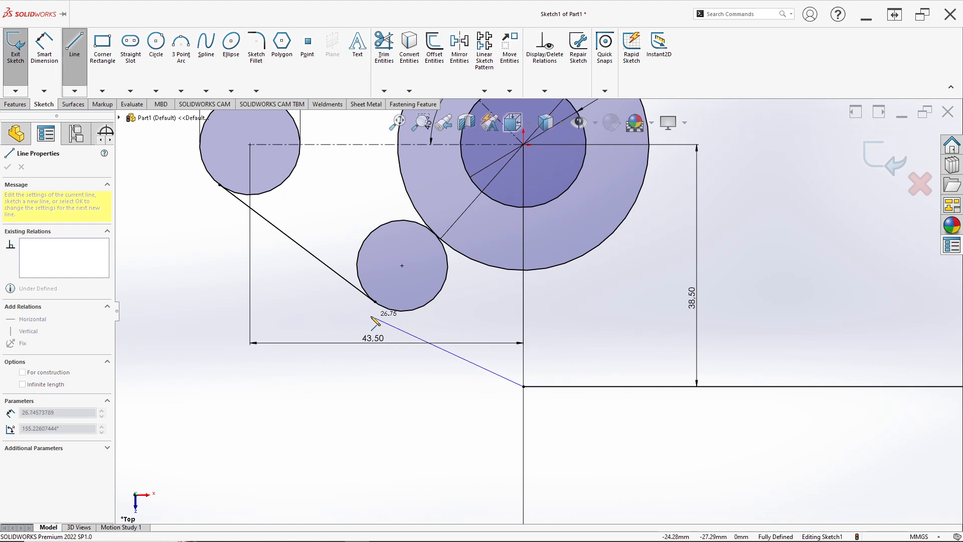
pyautogui.click(391, 310)
pyautogui.press('Escape')
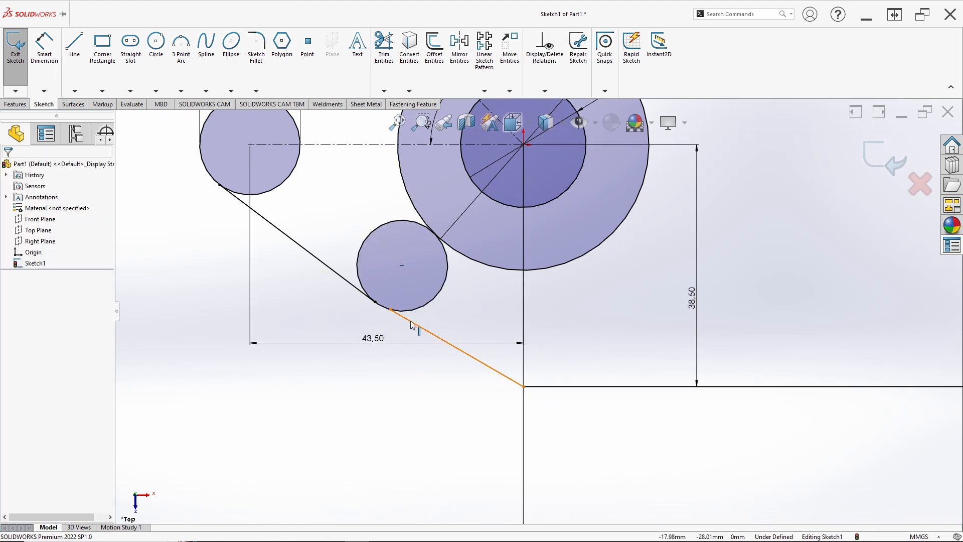
# Step: Make the new slanted line tangent to the lower small circle
pyautogui.click(415, 323)
pyautogui.keyDown('ctrl'); pyautogui.click(415, 316); pyautogui.keyUp('ctrl')
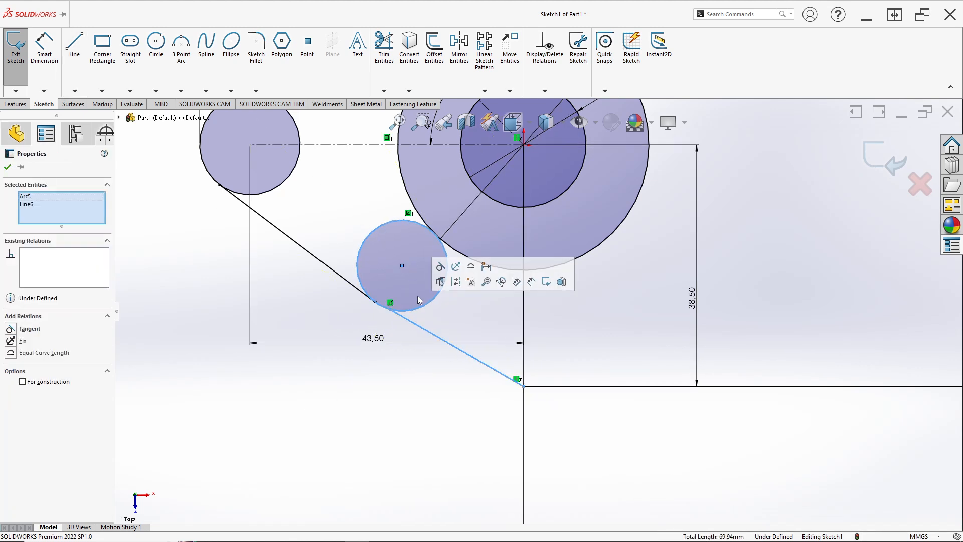
pyautogui.click(440, 268)
pyautogui.click(446, 336)
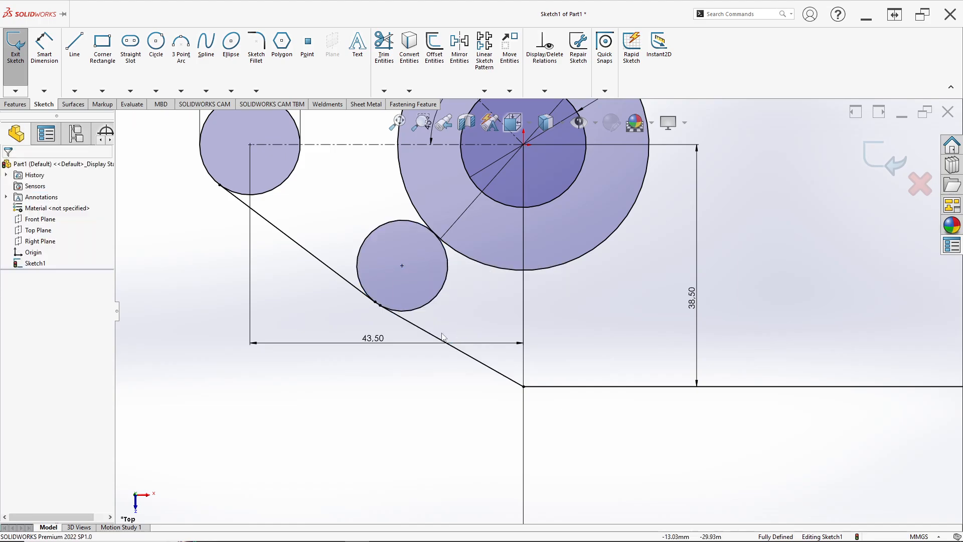
# Step: Consult the reference drawing and draw two concentric circles about 49.4 mm directly above the origin, with radii of about 11.2 mm and 6.3 mm
pyautogui.hotkey('alt', 'Tab')
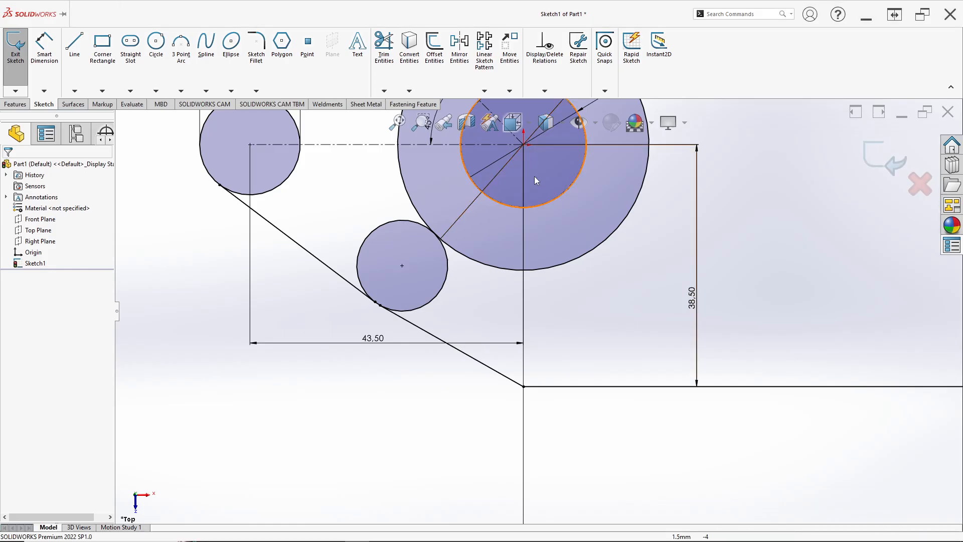
pyautogui.scroll(5, 533, 191)
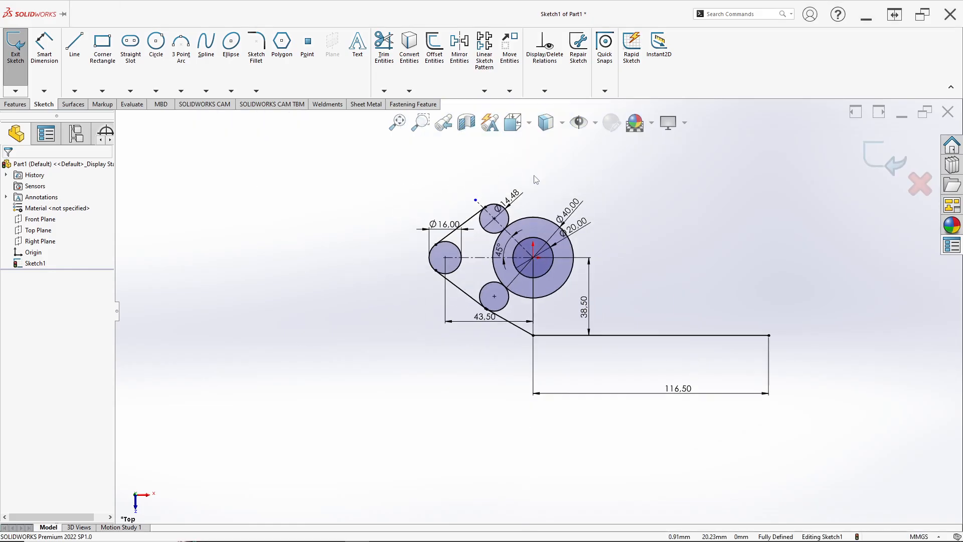
pyautogui.scroll(-5, 532, 198)
pyautogui.scroll(-2, 569, 204)
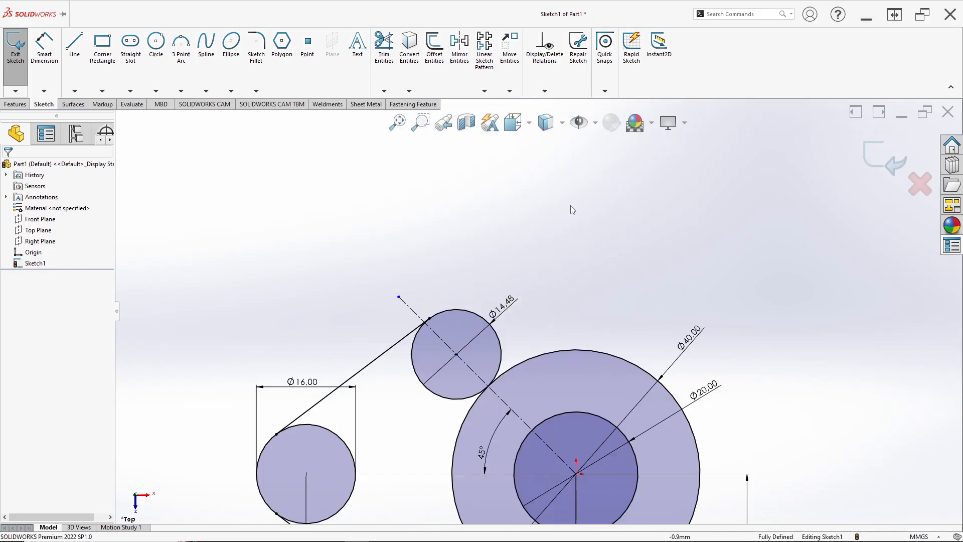
pyautogui.scroll(2, 569, 206)
pyautogui.click(156, 45)
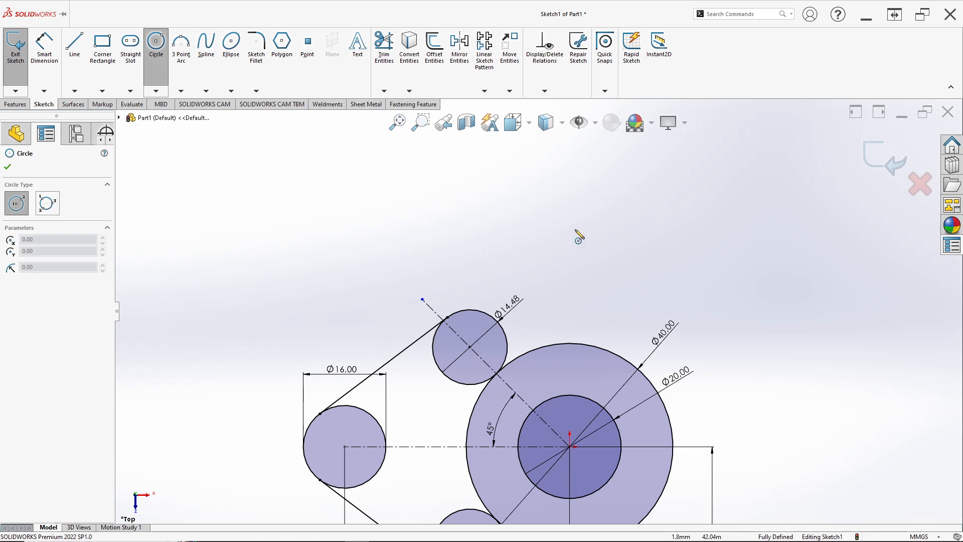
pyautogui.click(570, 191)
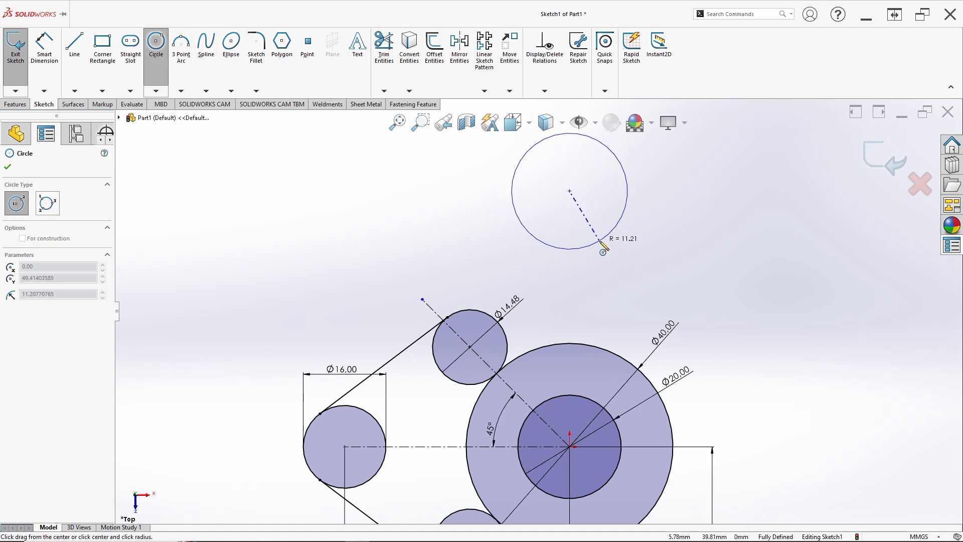
pyautogui.click(605, 238)
pyautogui.click(569, 190)
pyautogui.click(586, 218)
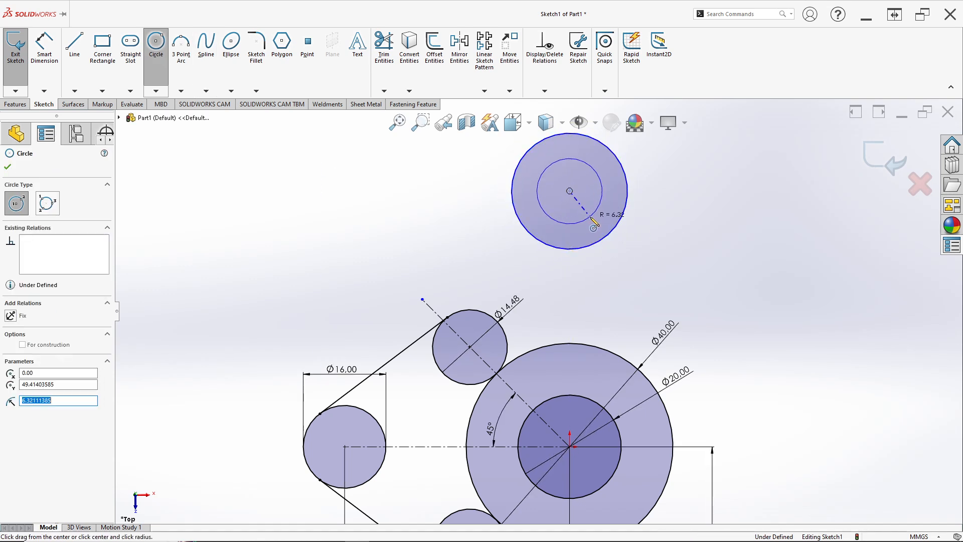
# Step: Check the reference drawing and dimension the inner upper circle's diameter as 18 mm
pyautogui.click(46, 50)
pyautogui.hotkey('alt', 'Tab')
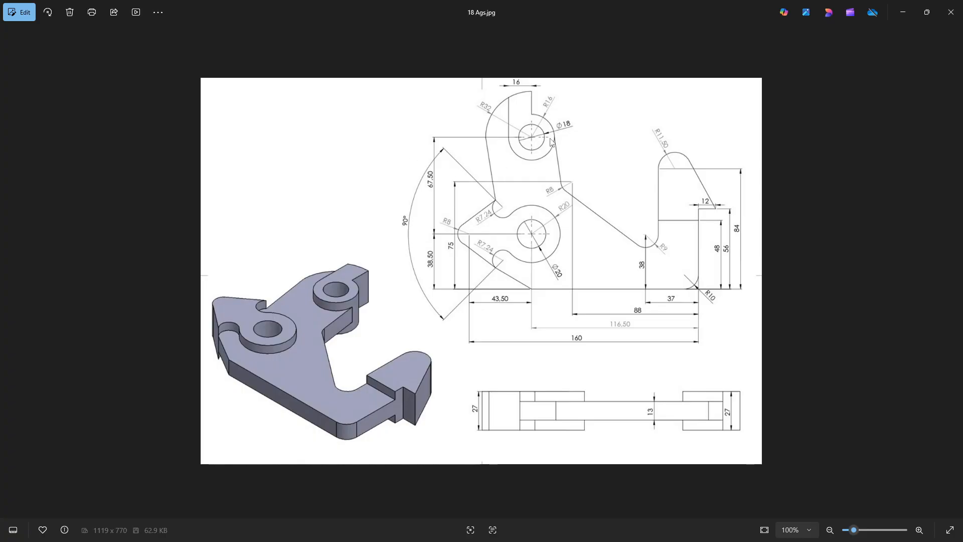
pyautogui.hotkey('alt', 'Tab')
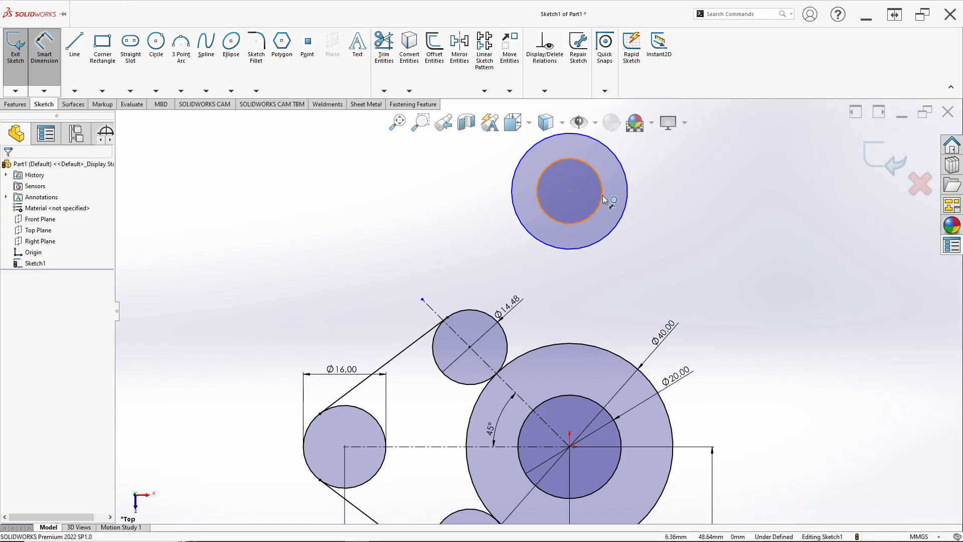
pyautogui.click(601, 198)
pyautogui.click(679, 193)
pyautogui.write('18')
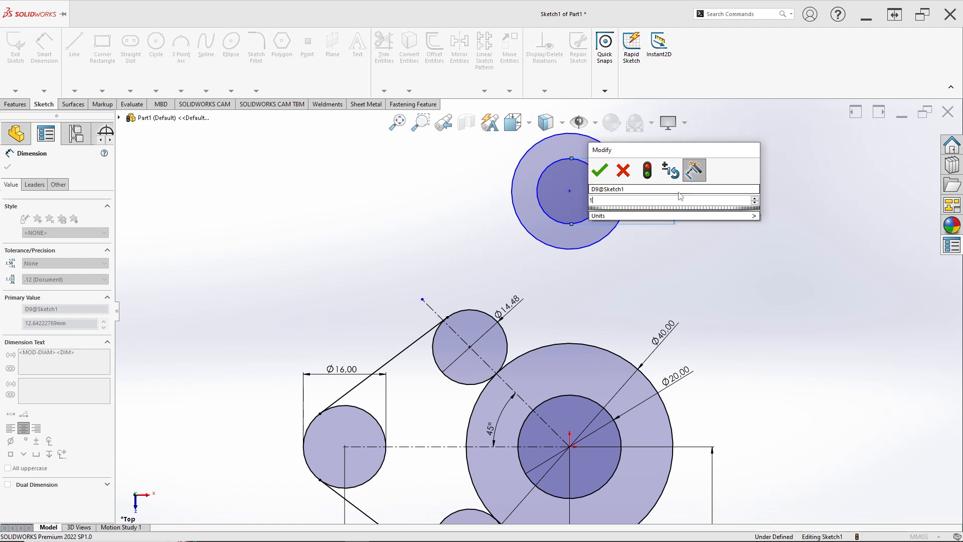
pyautogui.press('Return')
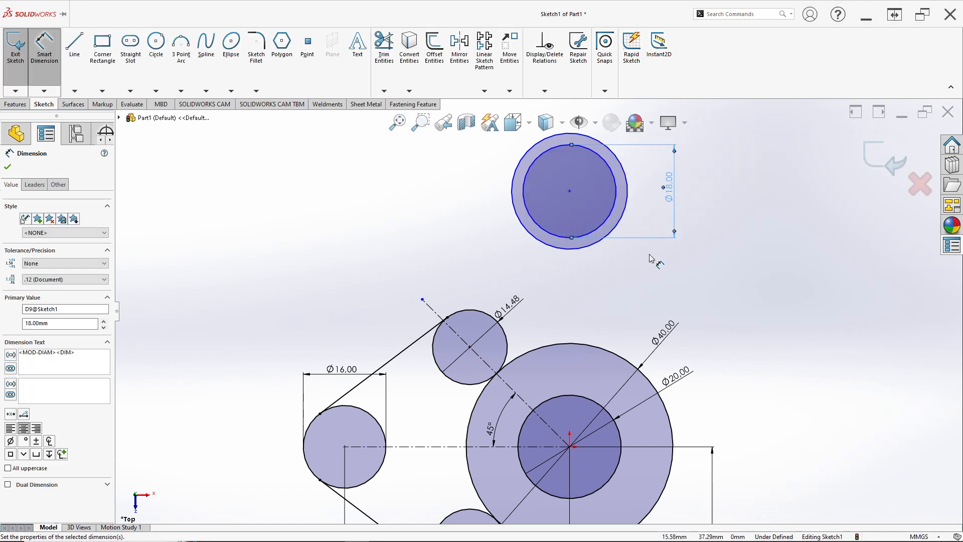
# Step: Dimension the outer upper circle's diameter as 32 mm, checking the reference drawing
pyautogui.click(626, 227)
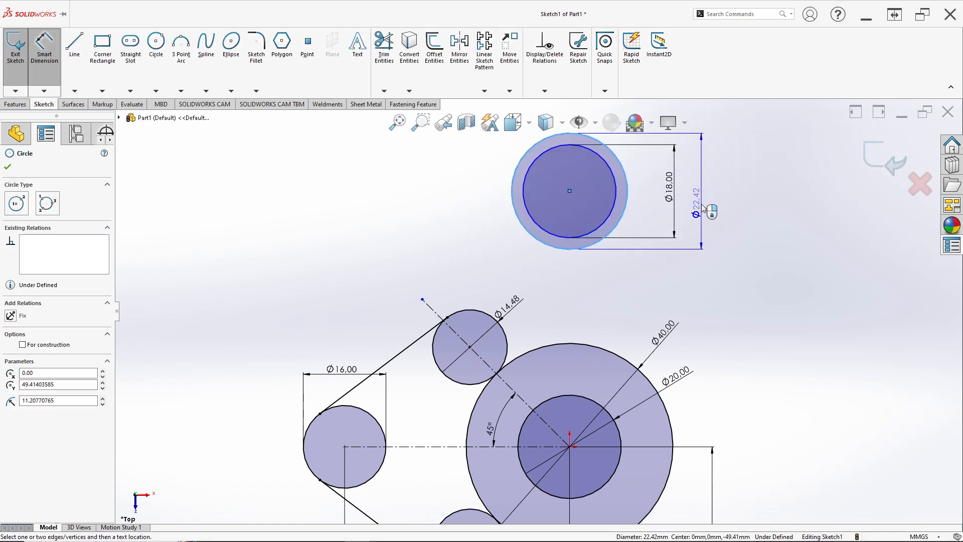
pyautogui.hotkey('alt', 'Tab')
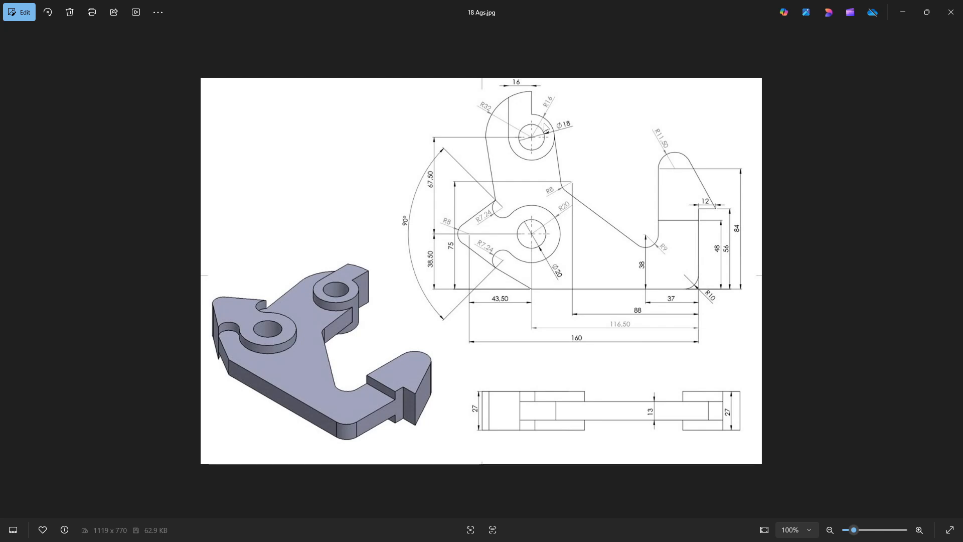
pyautogui.hotkey('alt', 'Tab')
pyautogui.click(651, 169)
pyautogui.write('3')
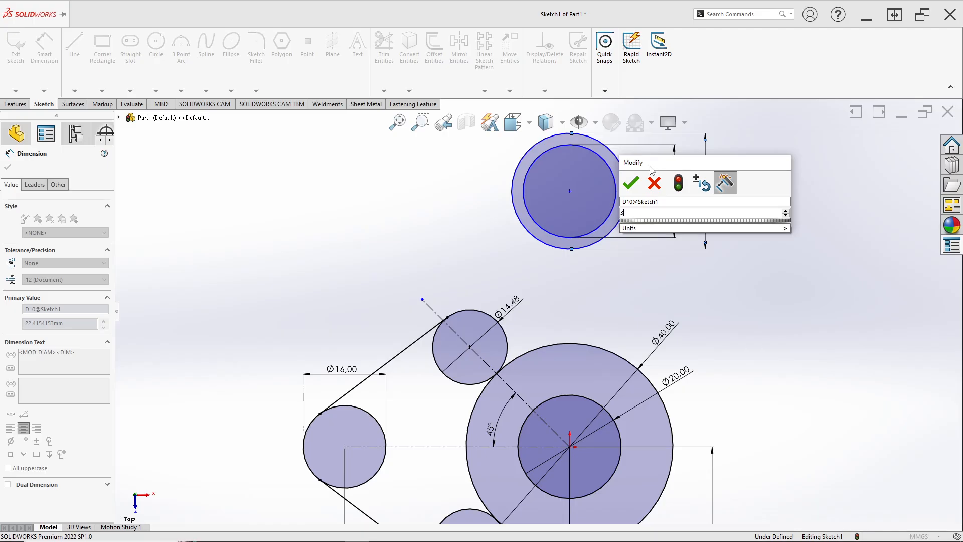
pyautogui.write('2')
pyautogui.press('Return')
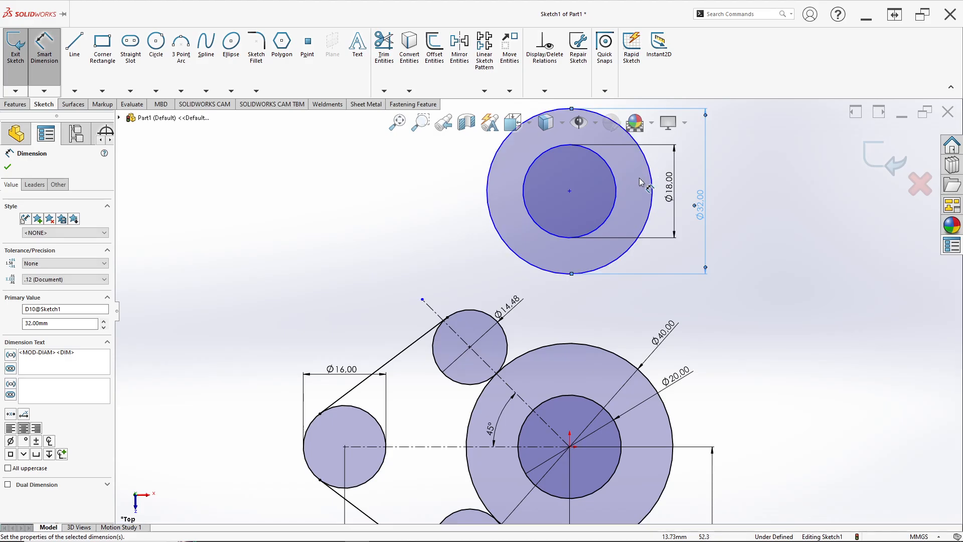
# Step: Check the reference drawing and align the upper circles' centre vertically with the origin
pyautogui.hotkey('alt', 'Tab')
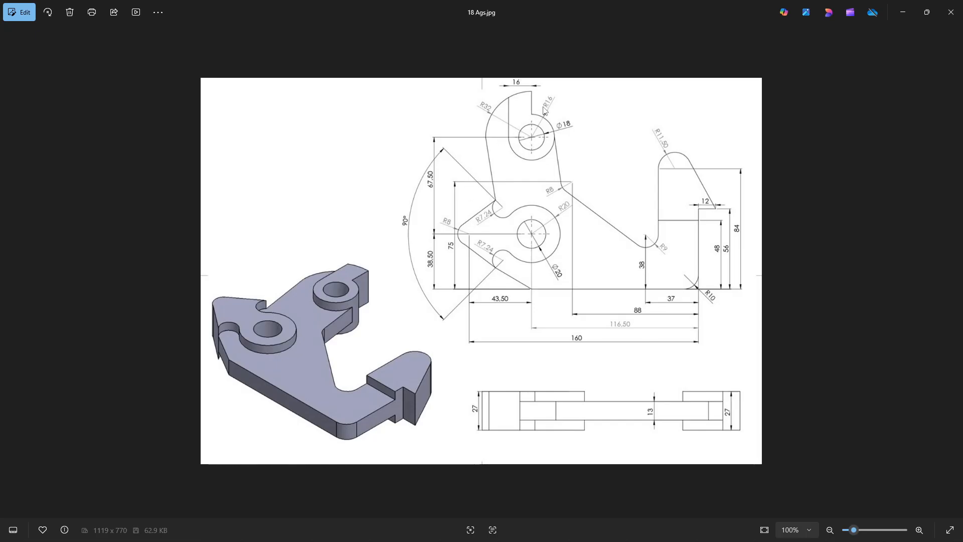
pyautogui.scroll(1, 553, 128)
pyautogui.scroll(-1, 548, 134)
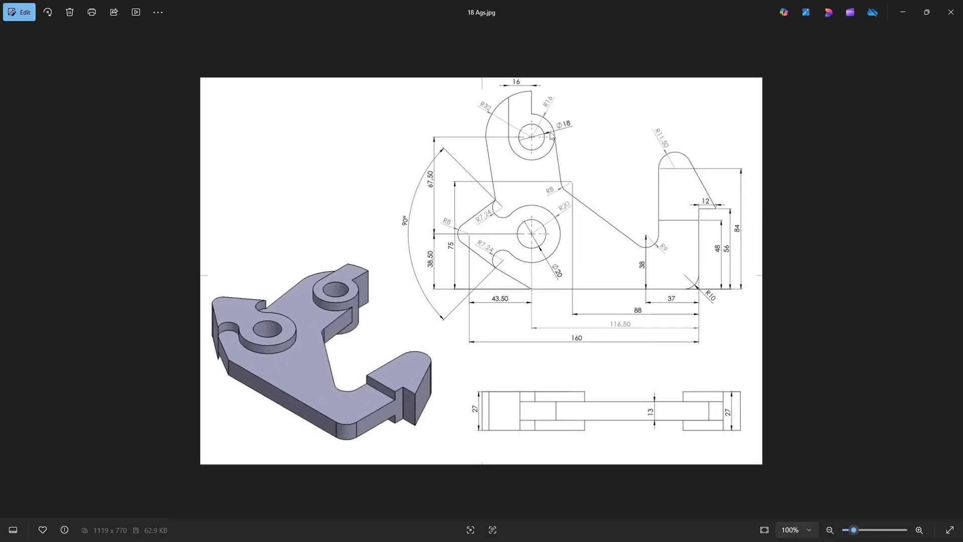
pyautogui.hotkey('alt', 'Tab')
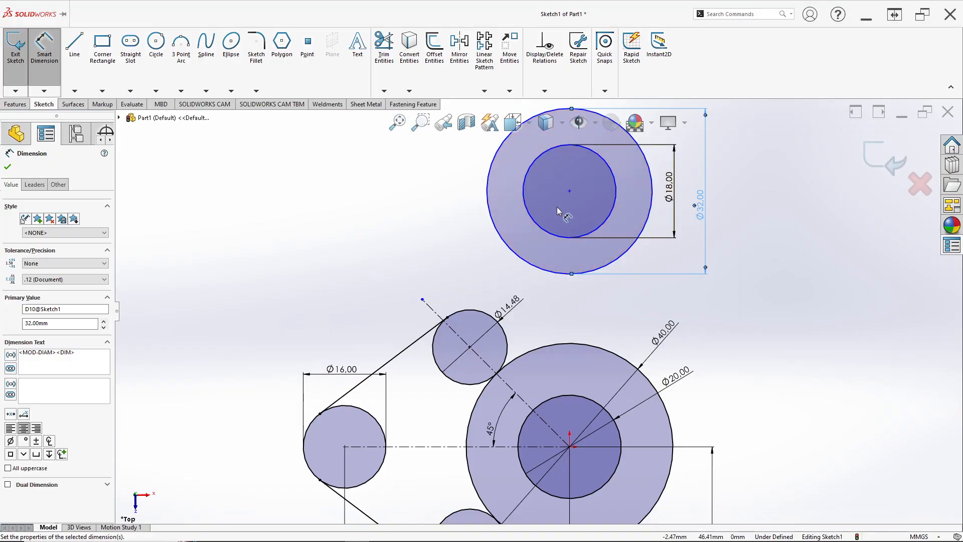
pyautogui.press('Escape')
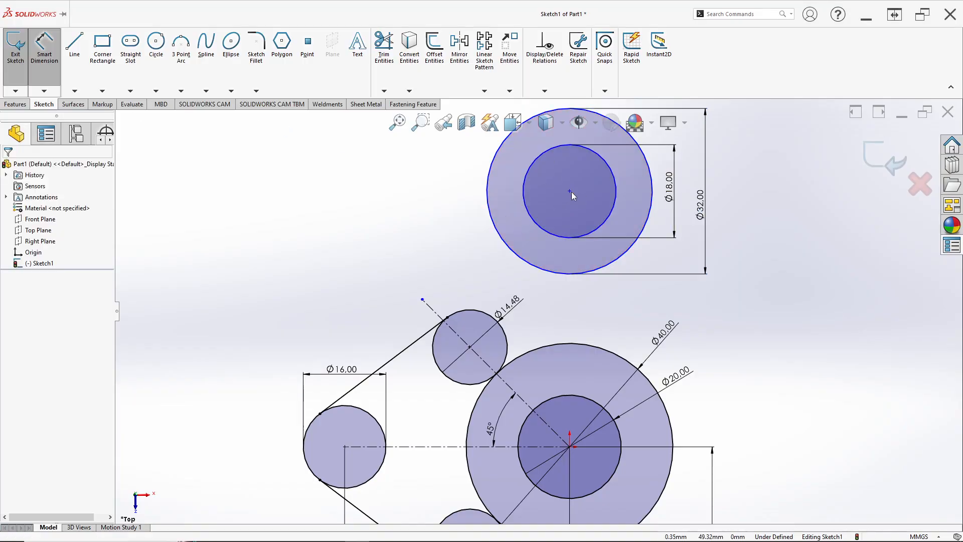
pyautogui.press('Escape')
pyautogui.click(569, 191)
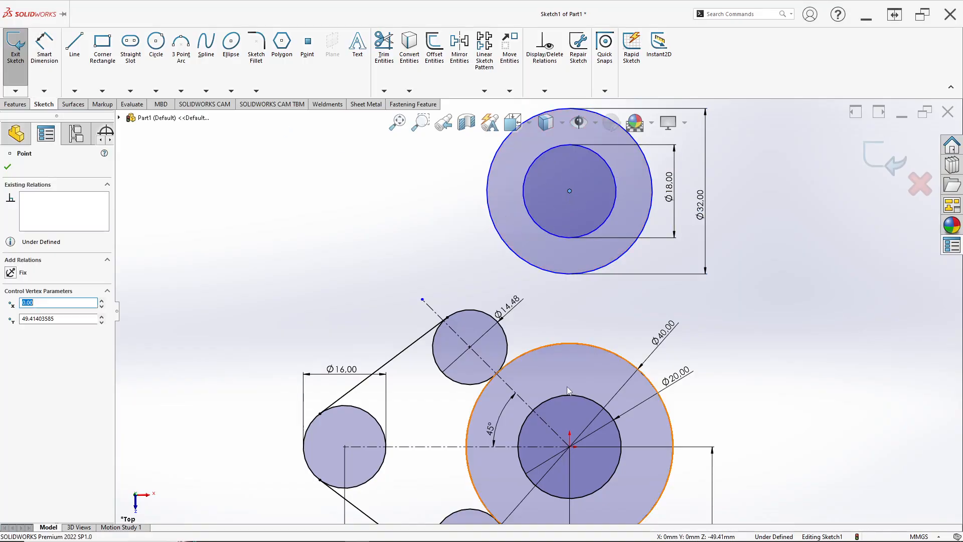
pyautogui.keyDown('ctrl'); pyautogui.click(570, 447); pyautogui.keyUp('ctrl')
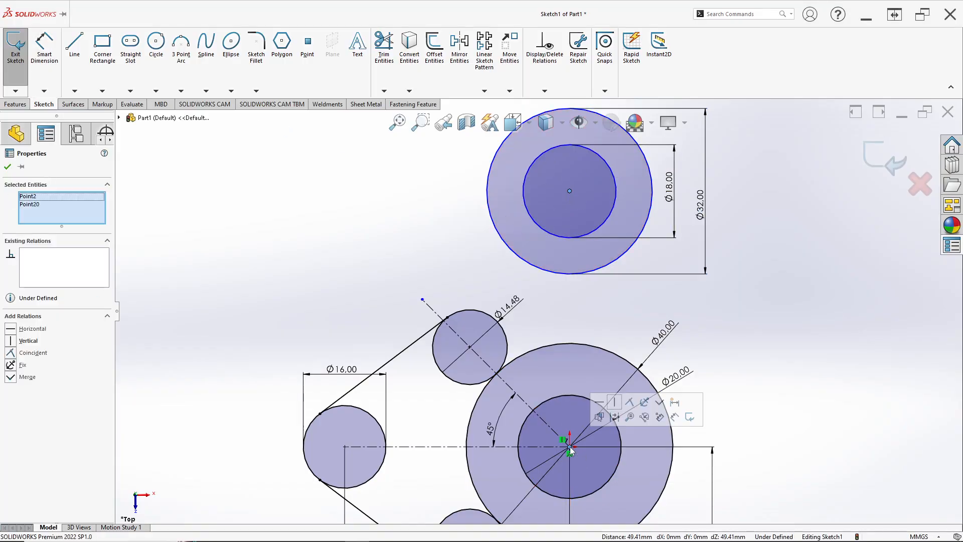
pyautogui.click(618, 402)
# Step: Dimension the distance from the upper circles' centre to the origin as 67.5 mm, checking the reference drawing
pyautogui.click(44, 46)
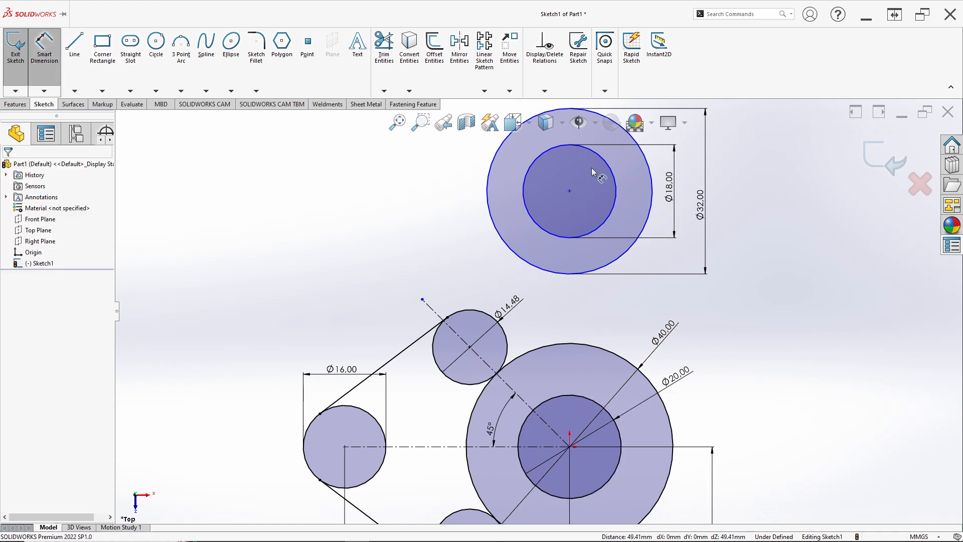
pyautogui.click(569, 191)
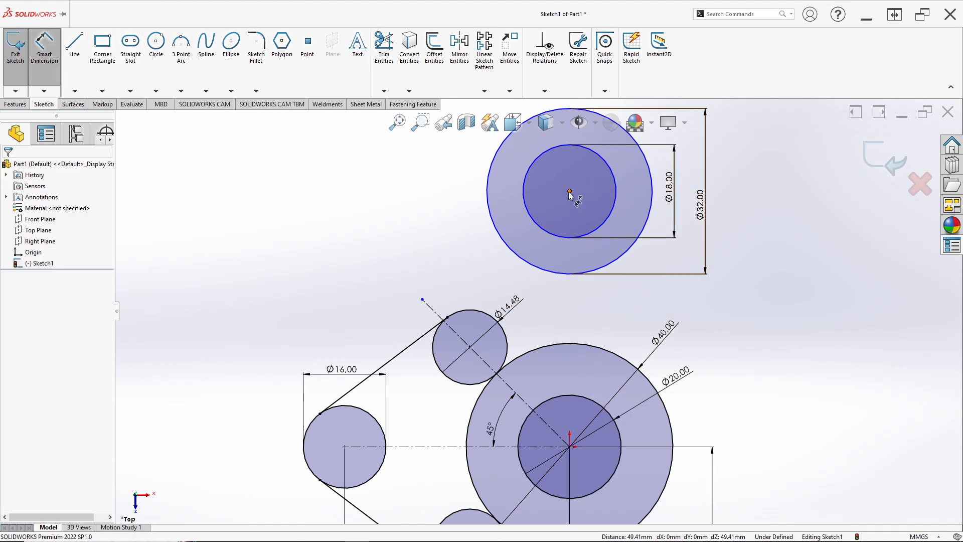
pyautogui.click(570, 446)
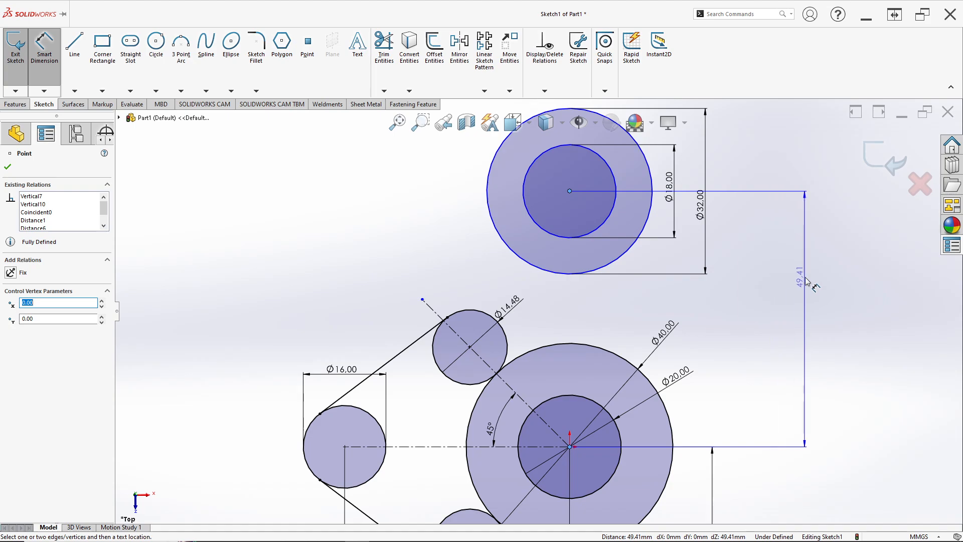
pyautogui.click(808, 289)
pyautogui.hotkey('alt', 'Tab')
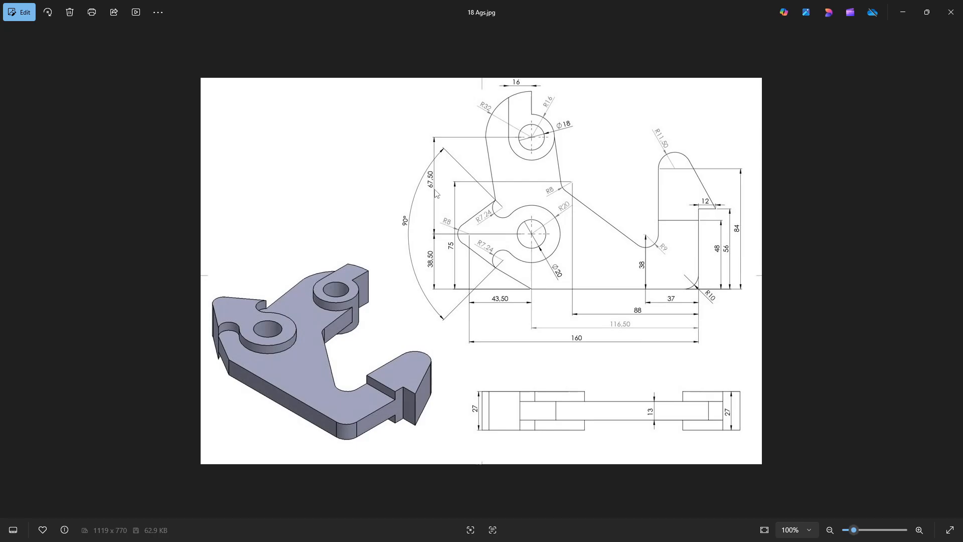
pyautogui.hotkey('alt', 'Tab')
pyautogui.write('6')
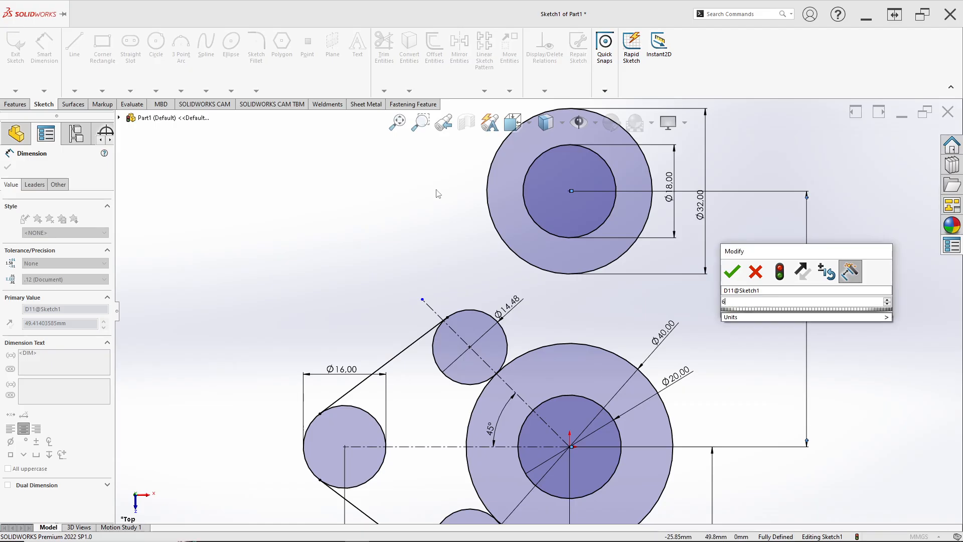
pyautogui.write('7.5')
pyautogui.press('Return')
# Step: Consult the reference drawing and draw a third circle with a radius of about 30.5 mm, concentric with the two upper circles
pyautogui.scroll(5, 437, 193)
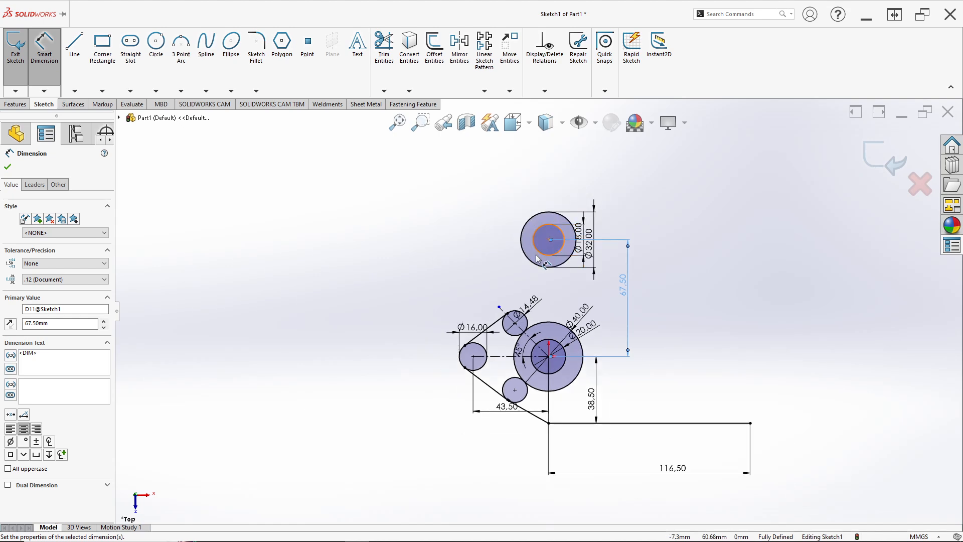
pyautogui.scroll(-3, 549, 301)
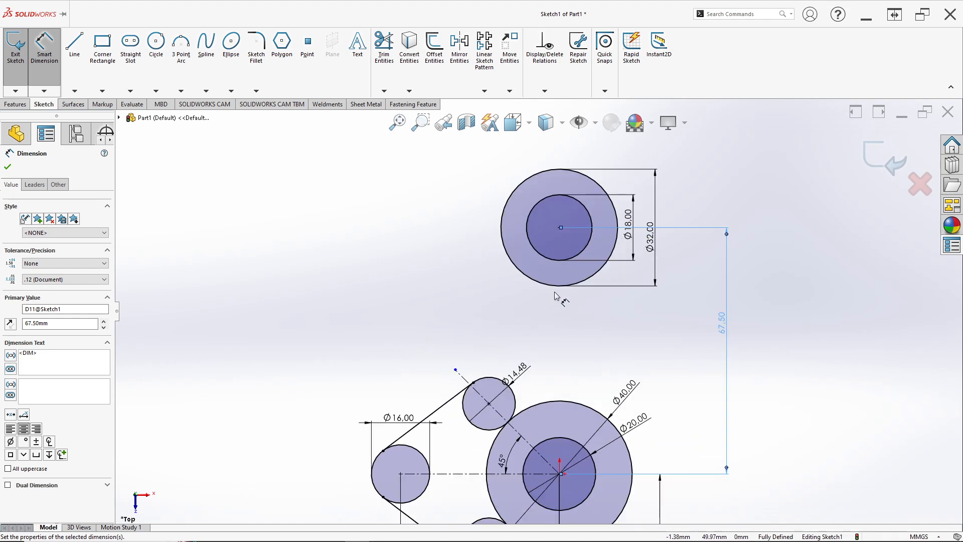
pyautogui.hotkey('alt', 'Tab')
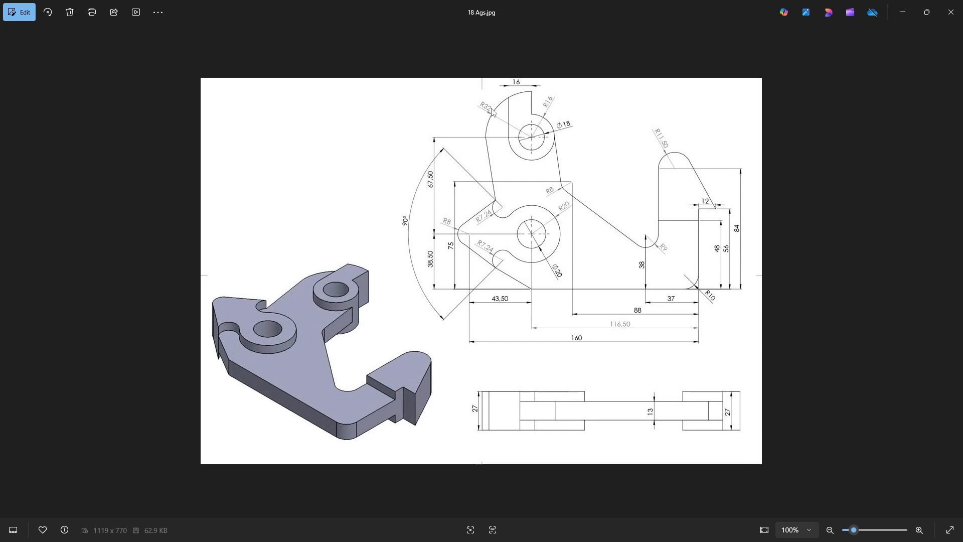
pyautogui.hotkey('alt', 'Tab')
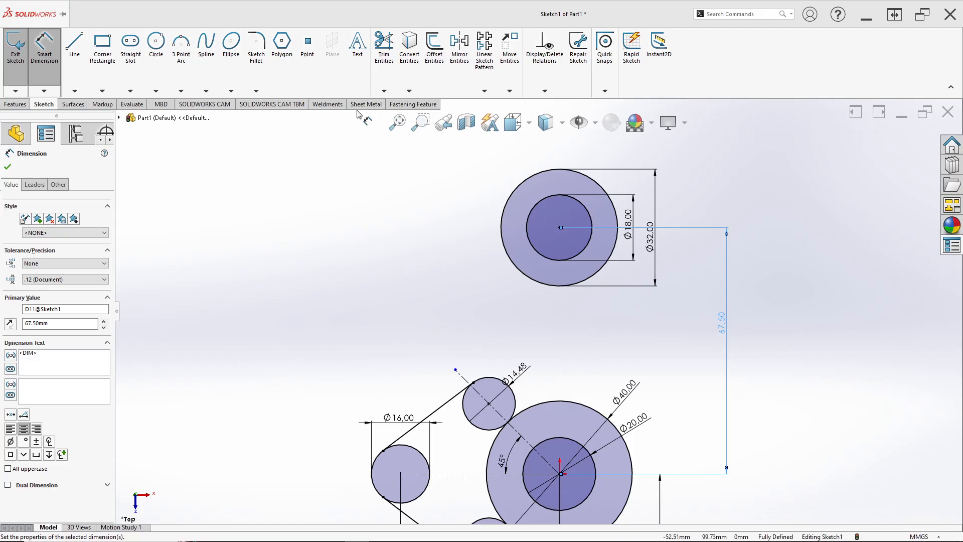
pyautogui.click(154, 51)
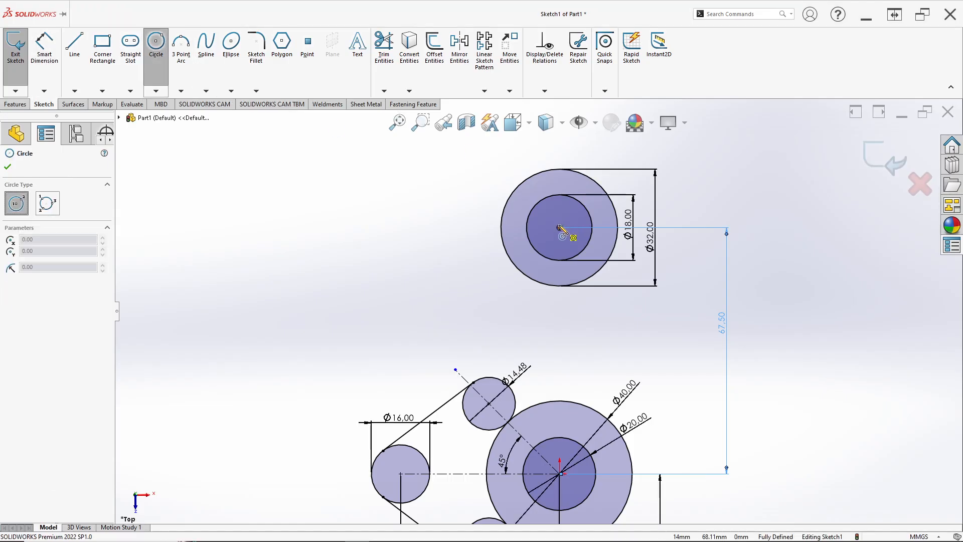
pyautogui.click(560, 227)
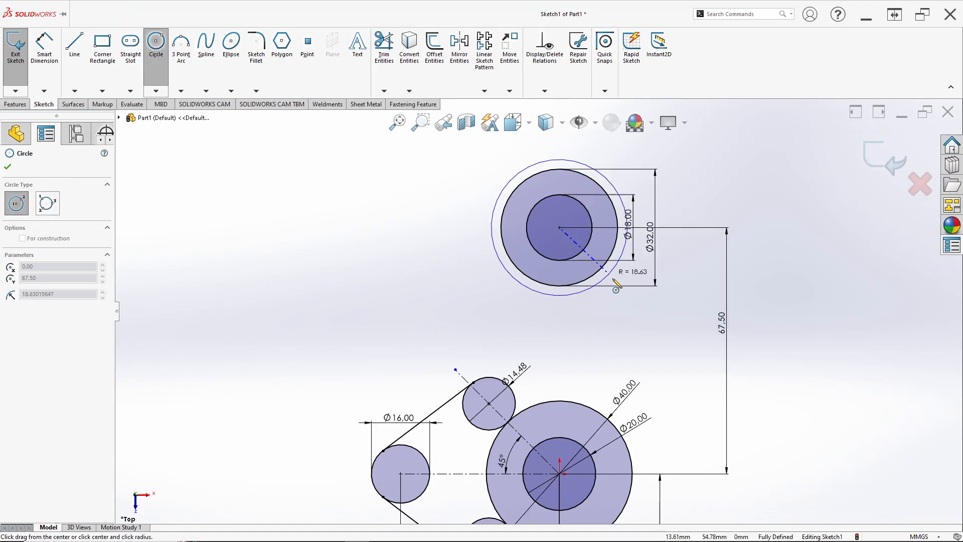
pyautogui.click(638, 304)
pyautogui.hotkey('alt', 'Tab')
pyautogui.hotkey('alt', 'Tab')
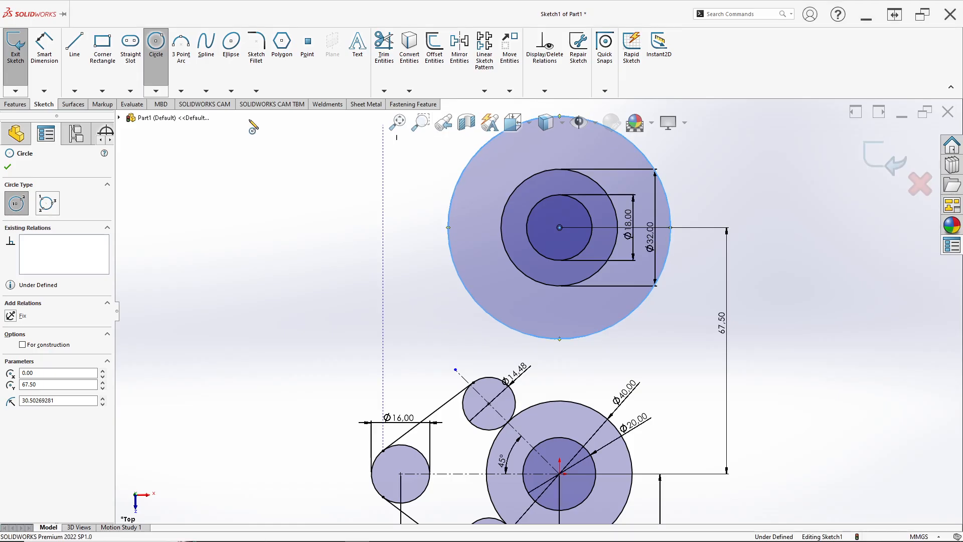
pyautogui.press('Escape')
# Step: Dimension the new outermost upper circle's diameter as 64 mm
pyautogui.scroll(2, 563, 175)
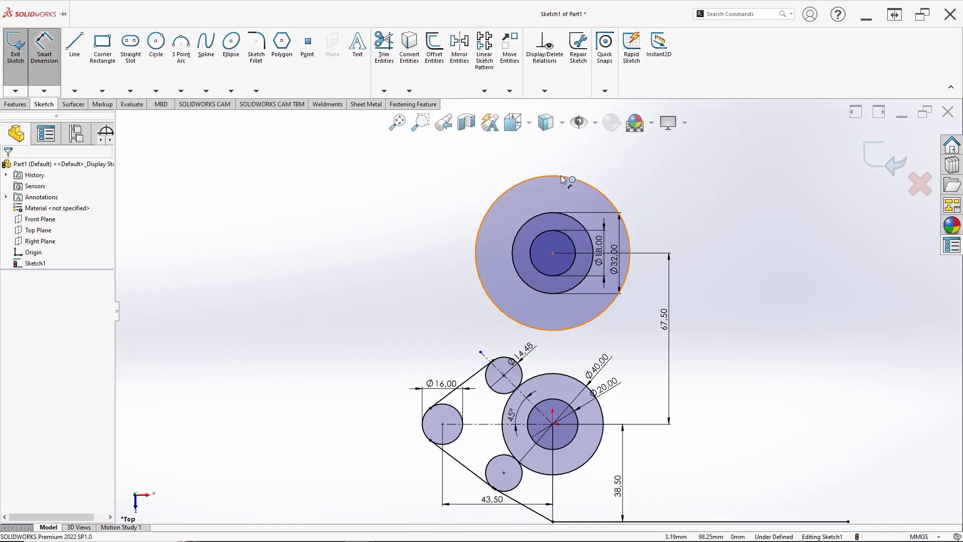
pyautogui.click(562, 176)
pyautogui.click(552, 159)
pyautogui.write('64')
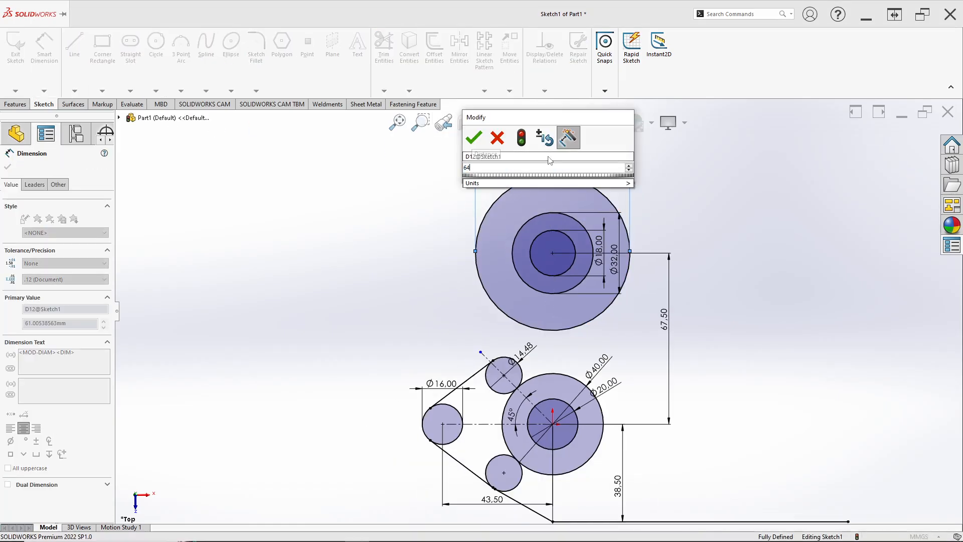
pyautogui.press('Return')
# Step: Check the reference drawing and draw a vertical line upward from the top point of the 64 mm circle
pyautogui.scroll(-3, 562, 307)
pyautogui.scroll(3, 560, 351)
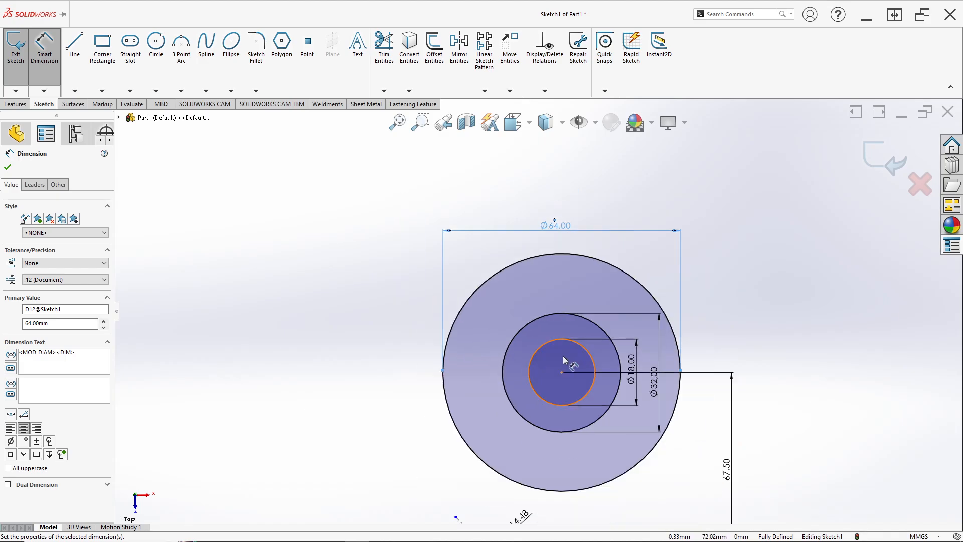
pyautogui.hotkey('alt', 'Tab')
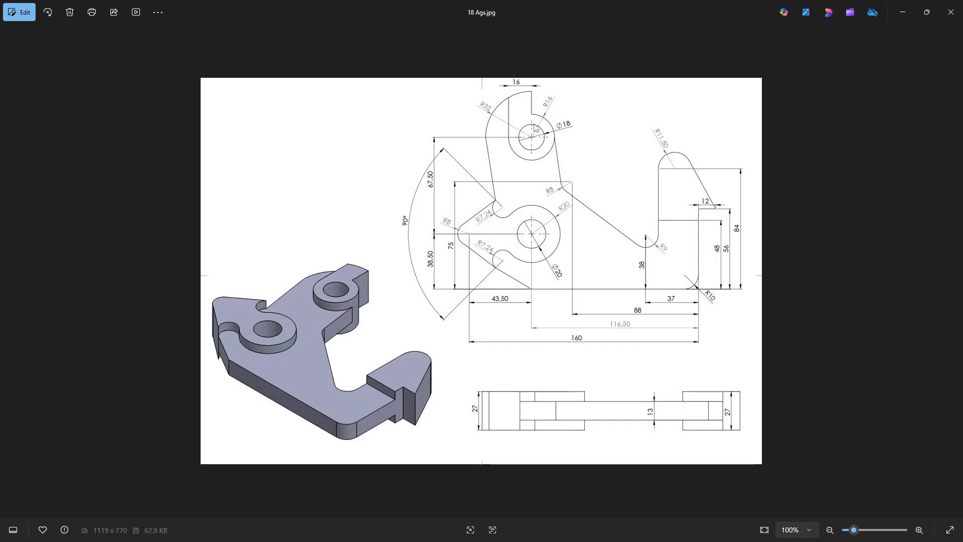
pyautogui.hotkey('alt', 'Tab')
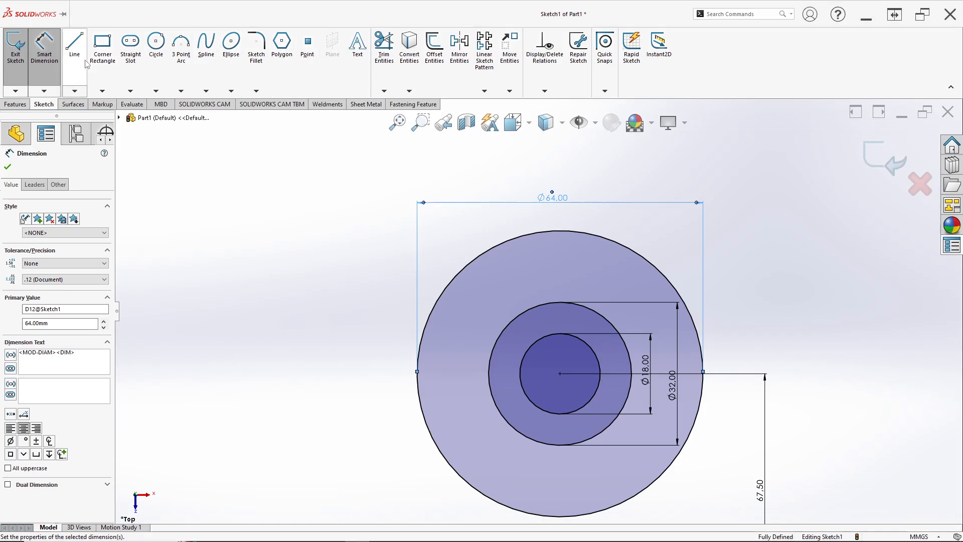
pyautogui.click(75, 46)
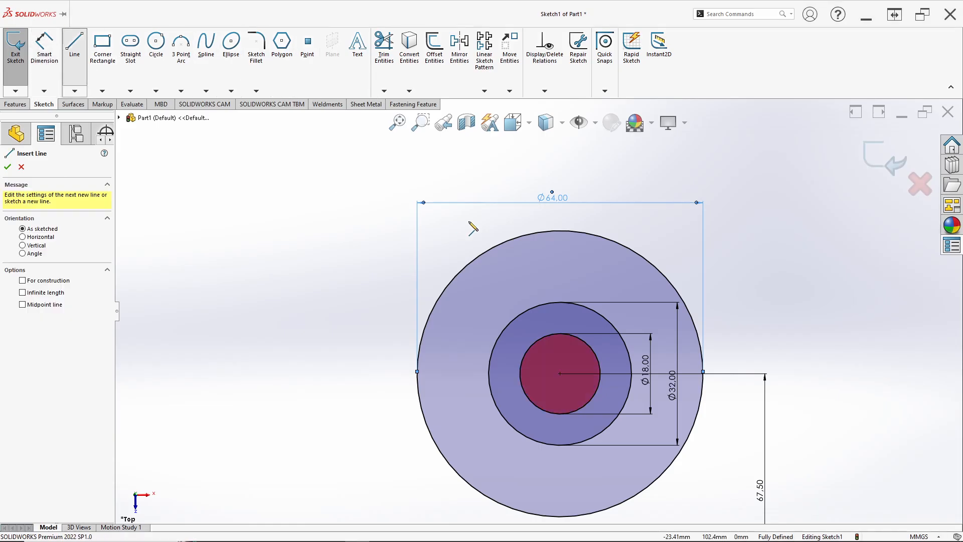
pyautogui.click(560, 231)
pyautogui.click(561, 145)
pyautogui.press('Escape')
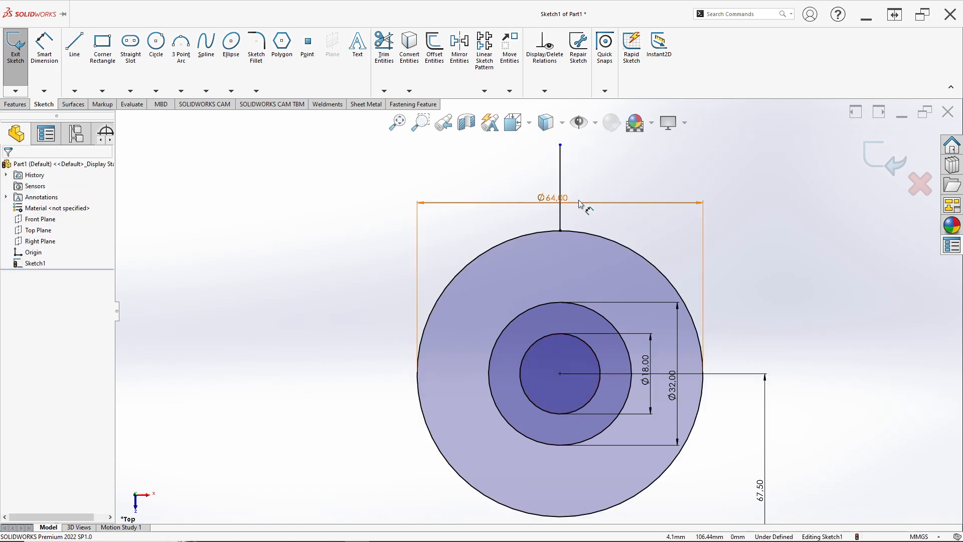
# Step: Move the 64 mm diameter dimension further above the circle and trim away the vertical line above the circle
pyautogui.moveTo(578, 203); pyautogui.dragTo(557, 143)
pyautogui.scroll(3, 554, 191)
pyautogui.hotkey('alt', 'Tab')
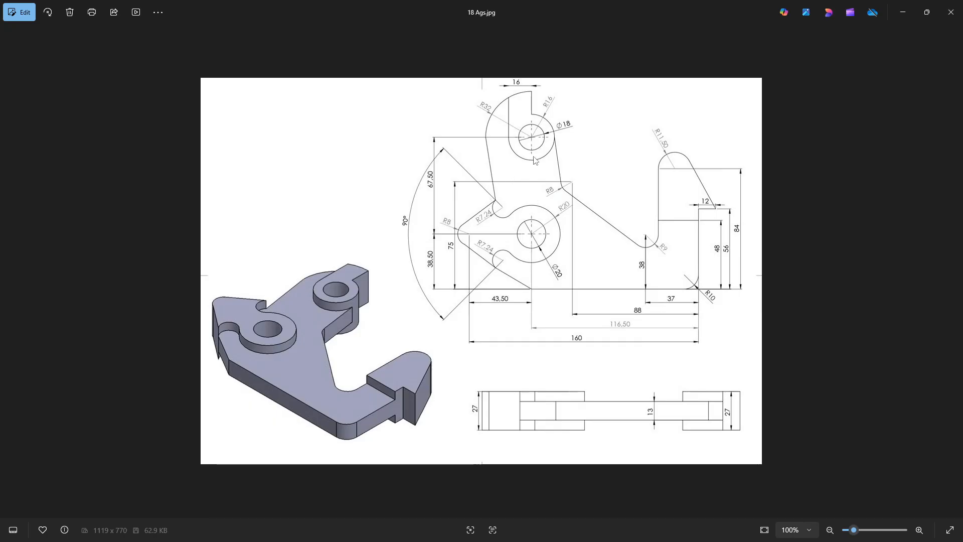
pyautogui.hotkey('alt', 'Tab')
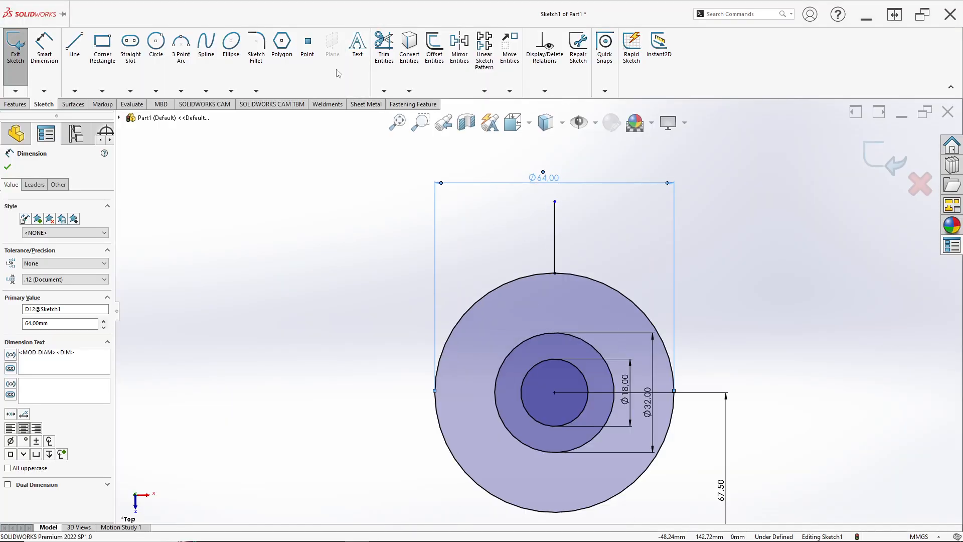
pyautogui.click(384, 47)
pyautogui.moveTo(572, 234); pyautogui.dragTo(540, 248)
# Step: Draw a vertical line from the top point of the 32 mm circle to the top point of the 64 mm circle
pyautogui.press('l')
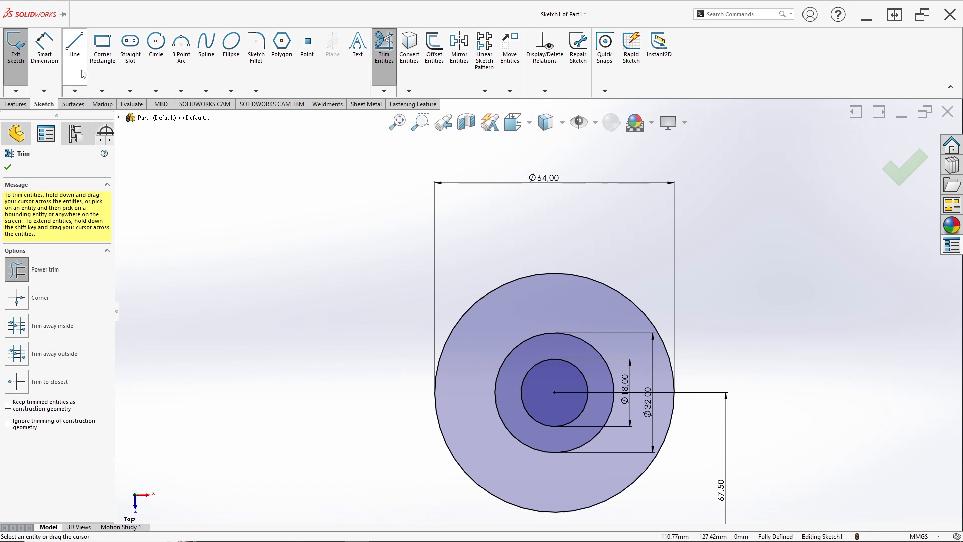
pyautogui.scroll(-3, 580, 340)
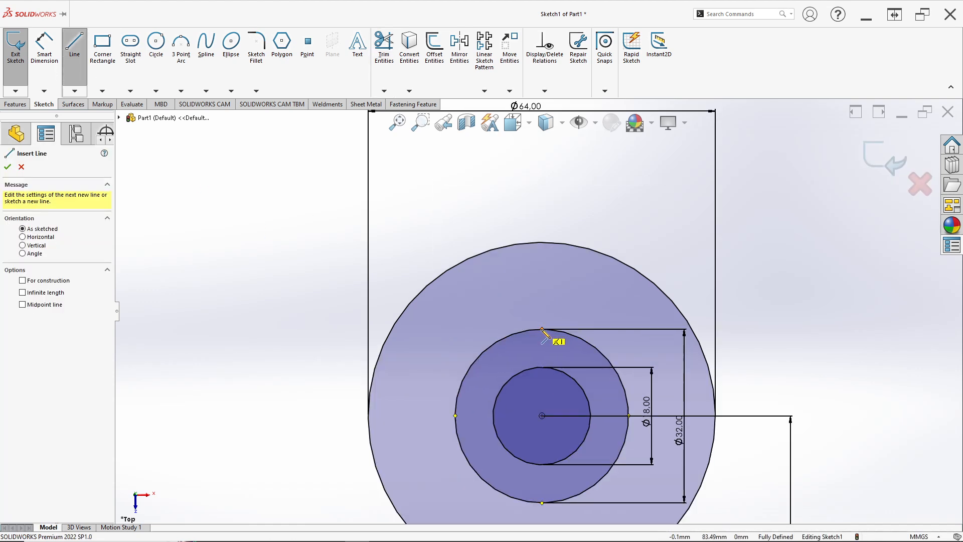
pyautogui.moveTo(542, 330); pyautogui.dragTo(542, 242)
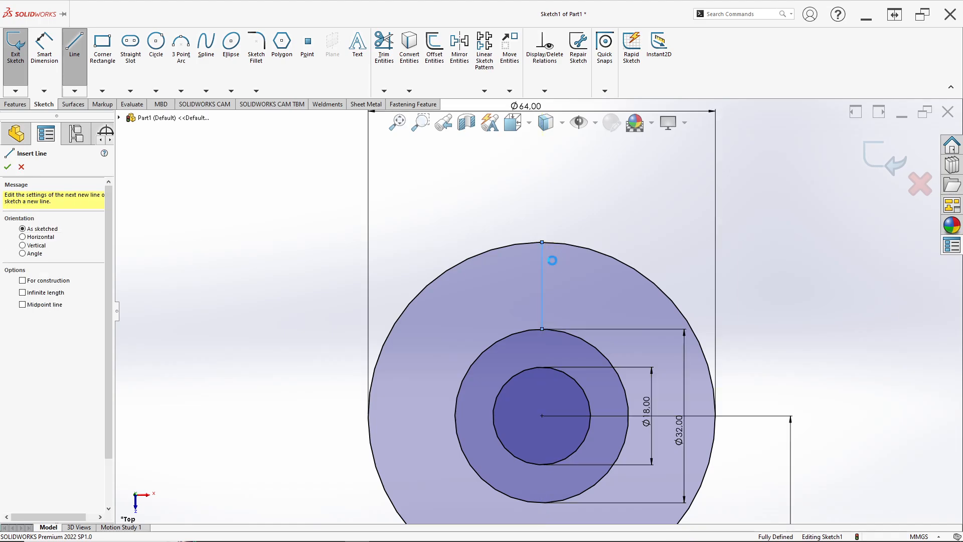
pyautogui.press('Escape')
# Step: Check the reference drawing and draw a vertical line from the leftmost point of the 32 mm circle up to the 64 mm circle
pyautogui.hotkey('alt', 'Tab')
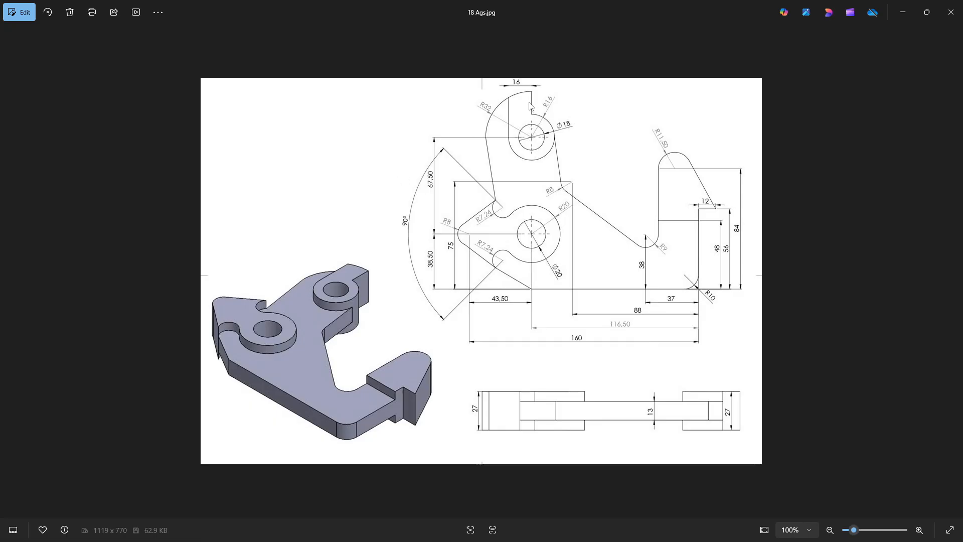
pyautogui.hotkey('alt', 'Tab')
pyautogui.click(75, 44)
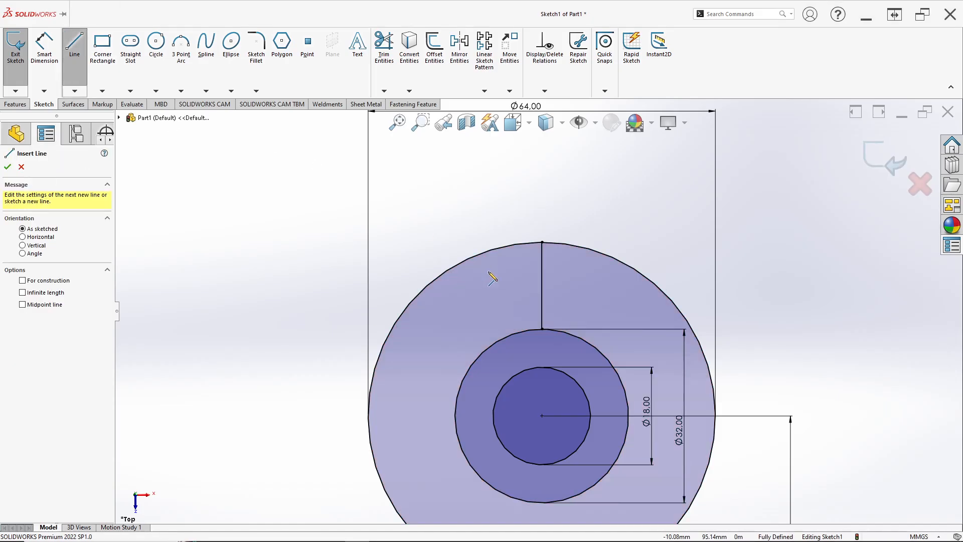
pyautogui.click(455, 426)
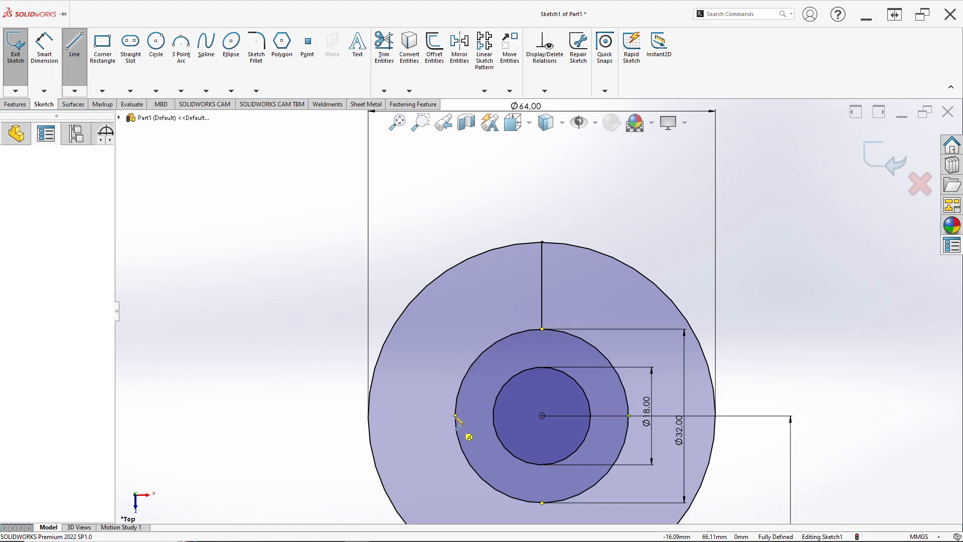
pyautogui.click(460, 264)
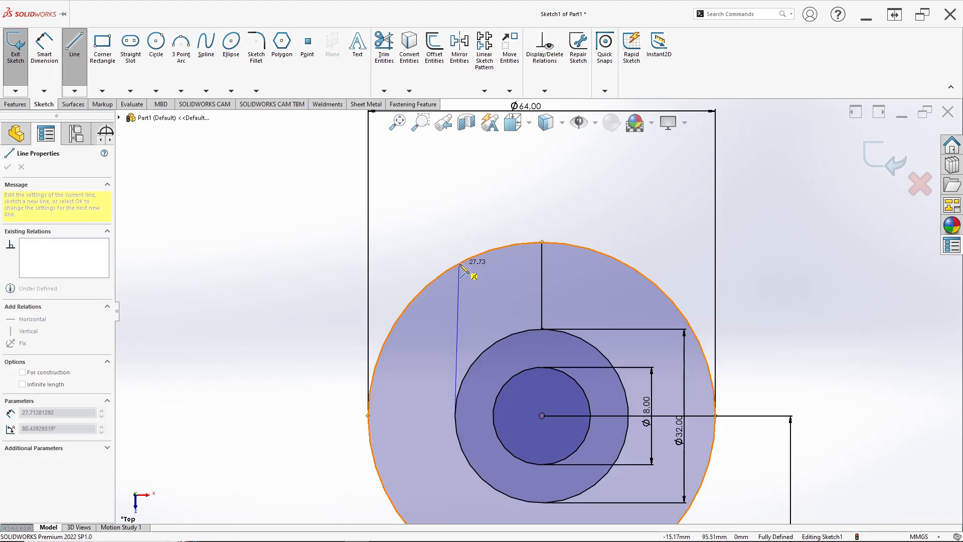
pyautogui.press('Escape')
pyautogui.click(458, 306)
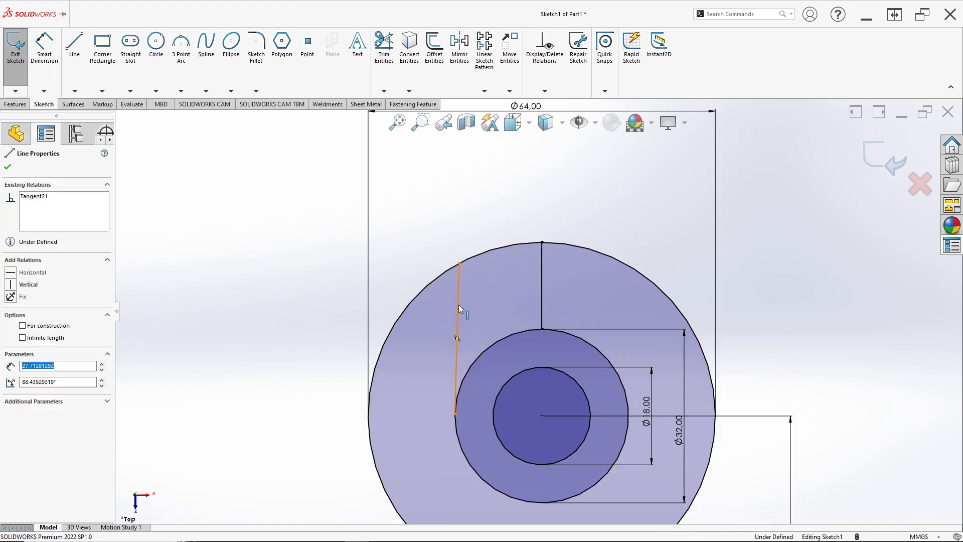
pyautogui.rightClick(459, 306)
pyautogui.click(429, 262)
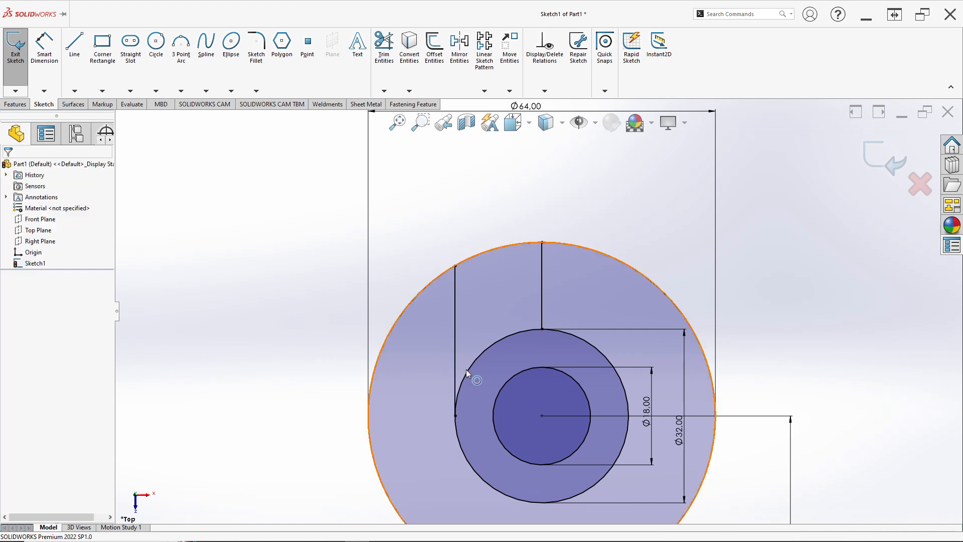
# Step: Check the new vertical line's tangency to the 32 mm circle and its horizontal distance to the other vertical line
pyautogui.click(451, 354)
pyautogui.click(454, 355)
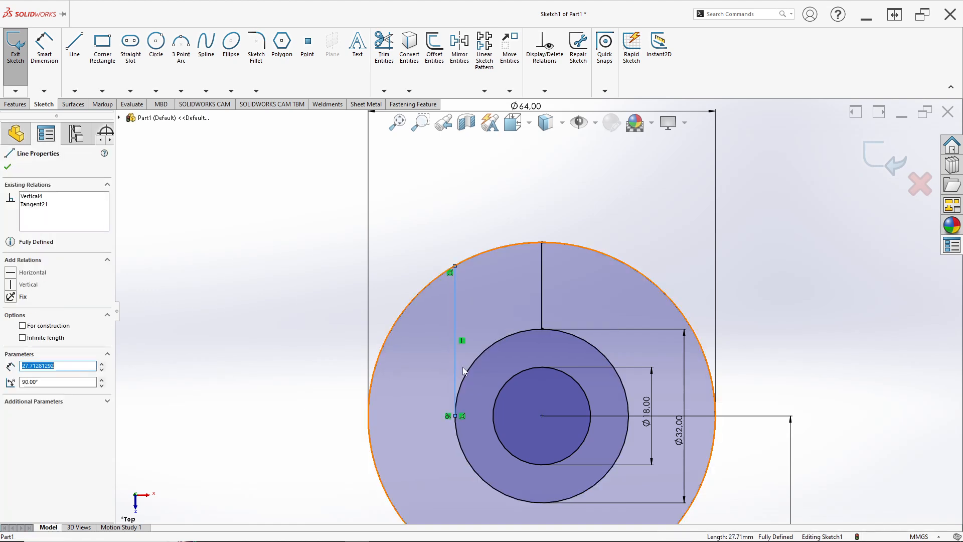
pyautogui.keyDown('ctrl'); pyautogui.click(468, 371); pyautogui.keyUp('ctrl')
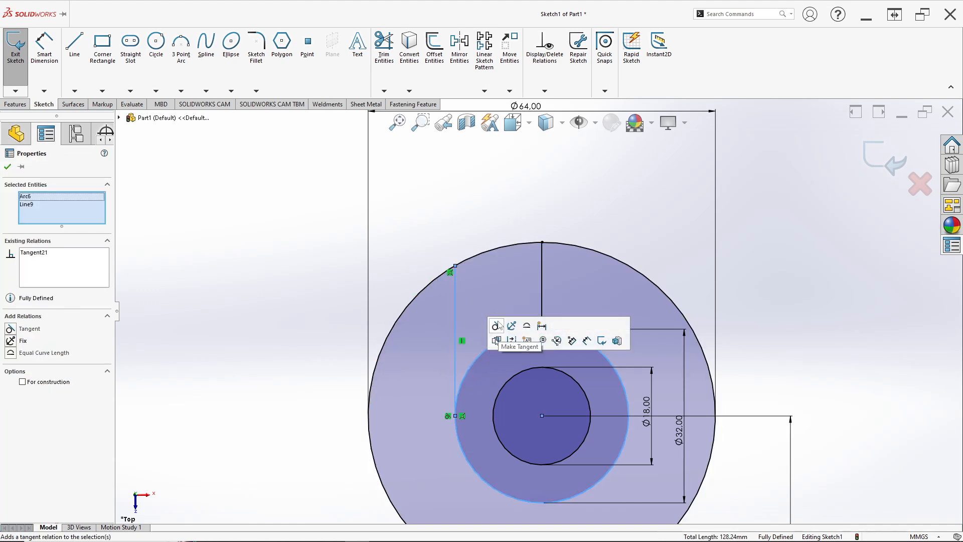
pyautogui.click(434, 265)
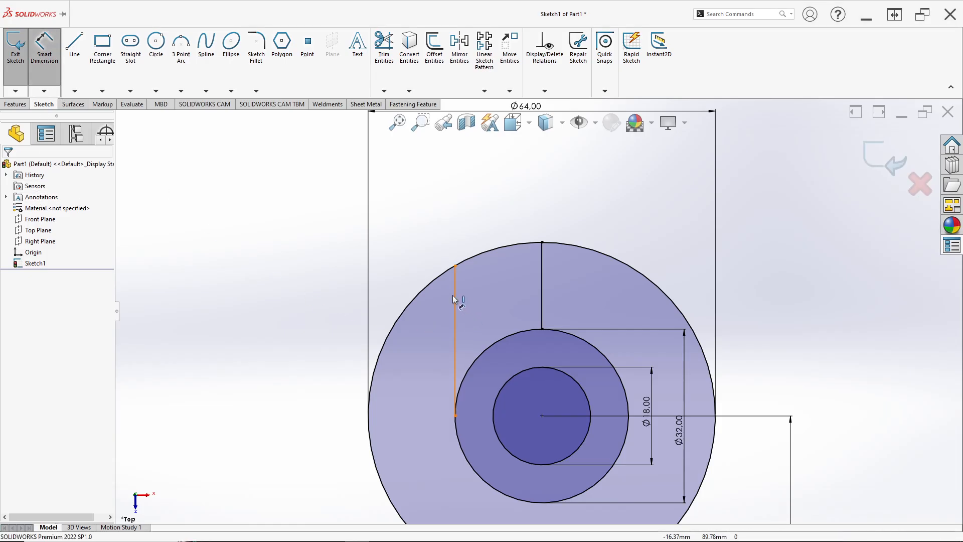
pyautogui.click(456, 304)
pyautogui.click(543, 288)
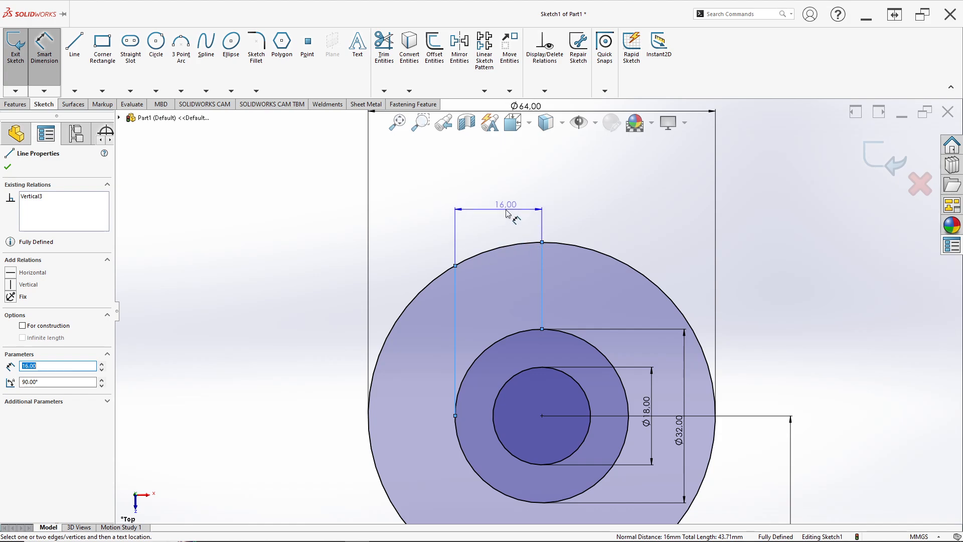
pyautogui.press('Escape')
# Step: Check the reference drawing and draw a line about 40 mm long from the sloped line's upper end to the left side of the 64 mm circle
pyautogui.hotkey('alt', 'Tab')
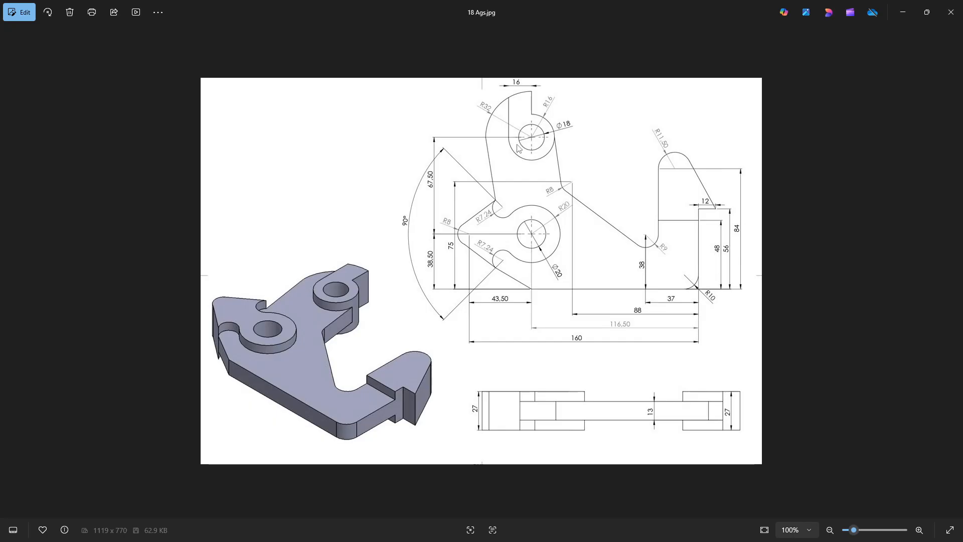
pyautogui.hotkey('alt', 'Tab')
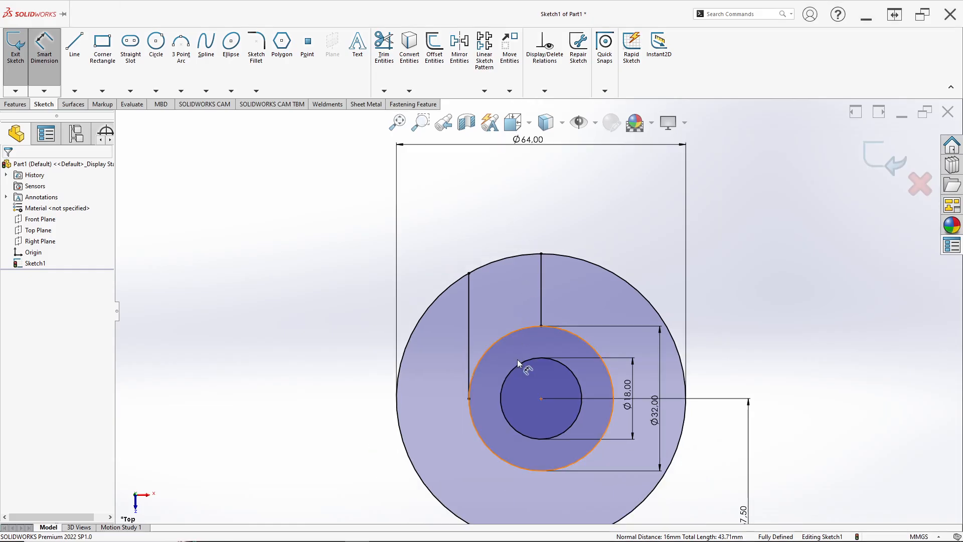
pyautogui.hotkey('alt', 'Tab')
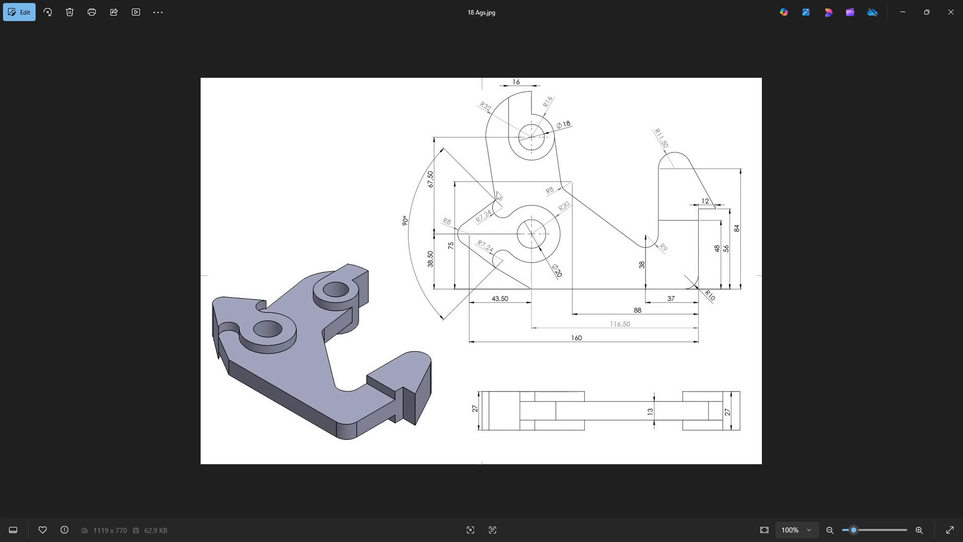
pyautogui.hotkey('alt', 'Tab')
pyautogui.scroll(5, 482, 309)
pyautogui.scroll(-3, 544, 407)
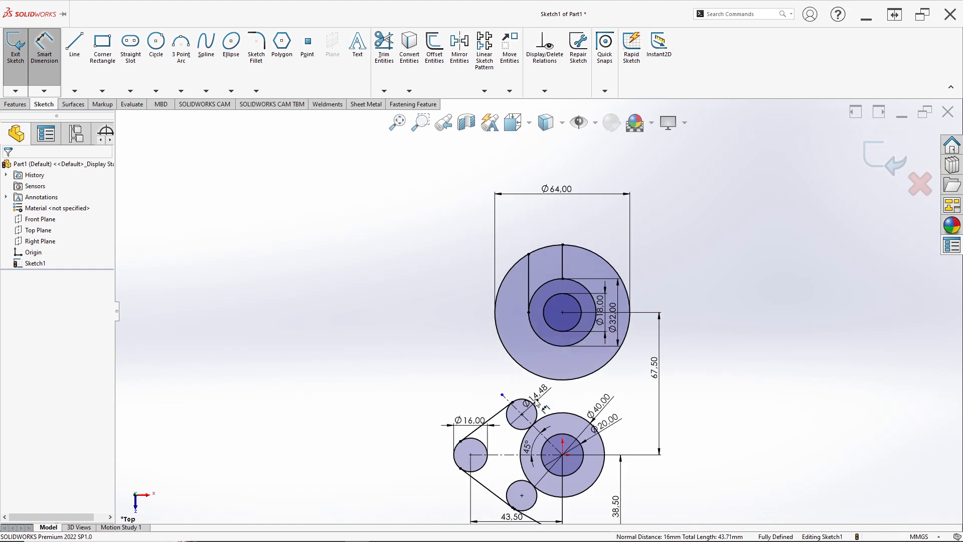
pyautogui.scroll(-5, 536, 401)
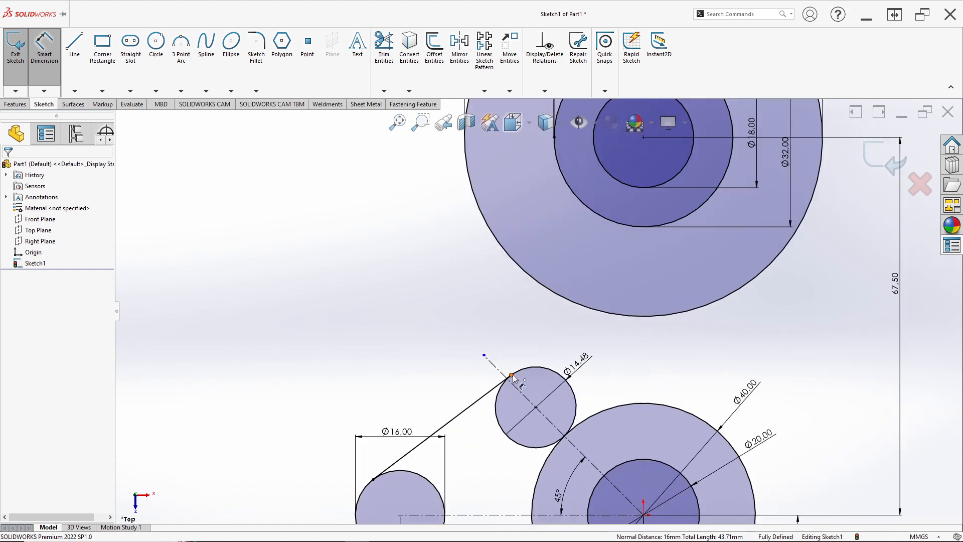
pyautogui.click(74, 46)
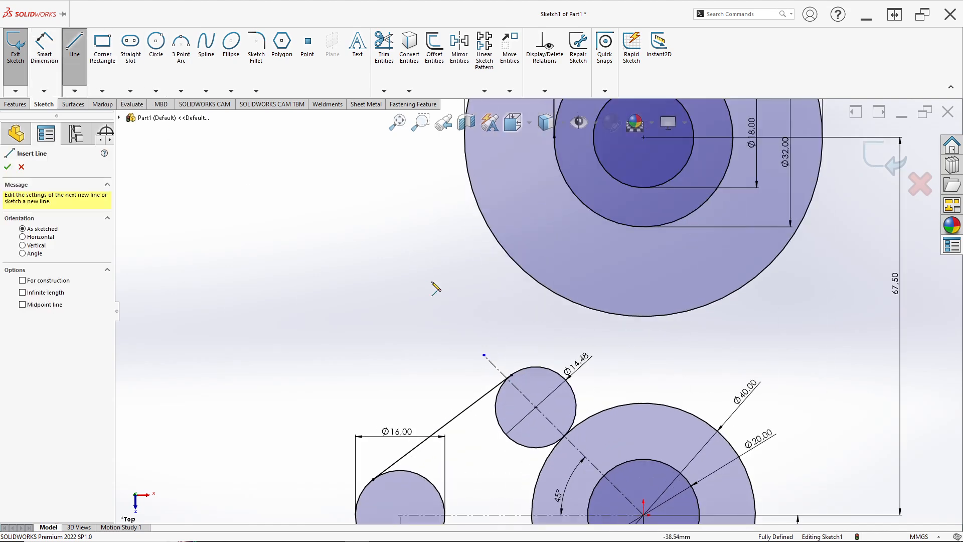
pyautogui.click(511, 375)
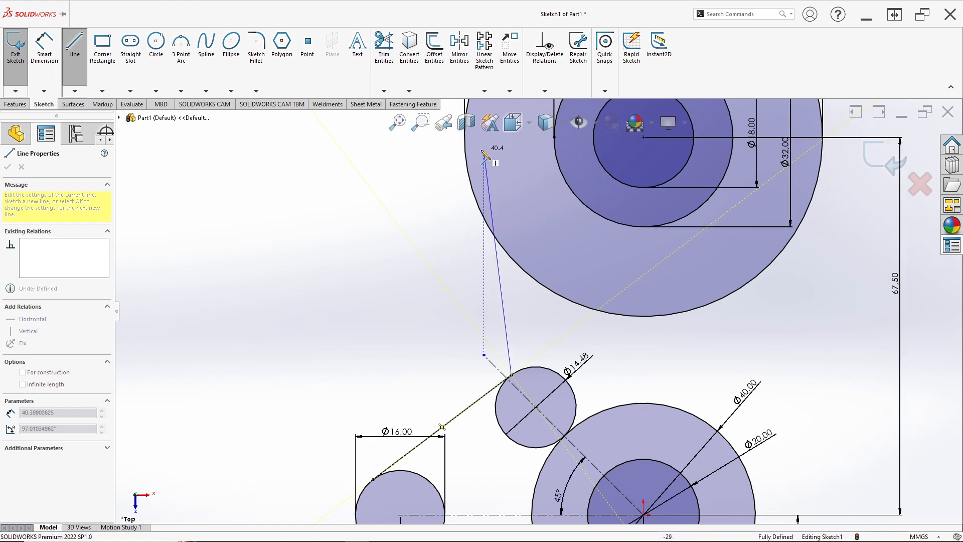
pyautogui.click(468, 159)
pyautogui.press('Escape')
pyautogui.scroll(-1, 481, 237)
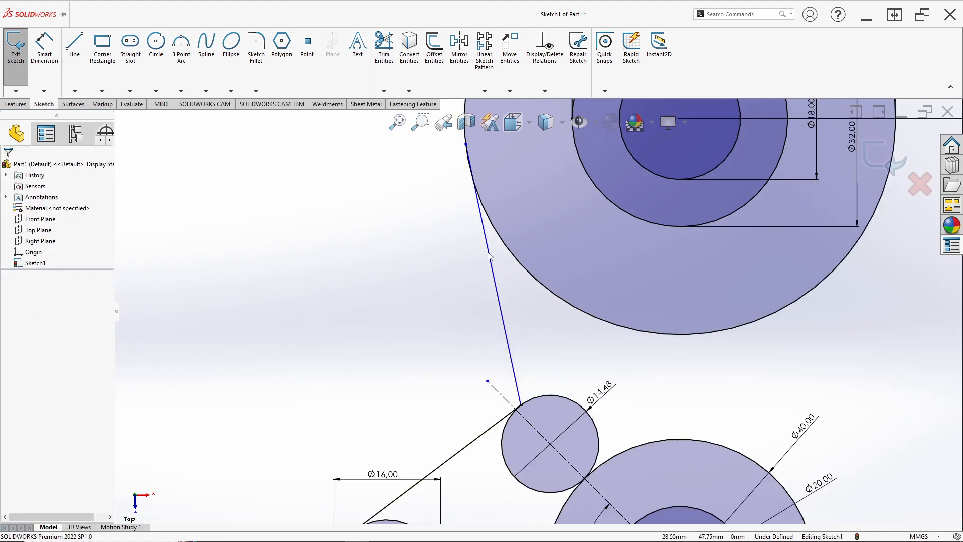
# Step: Make the new connecting line tangent to the 64 mm circle
pyautogui.click(489, 253)
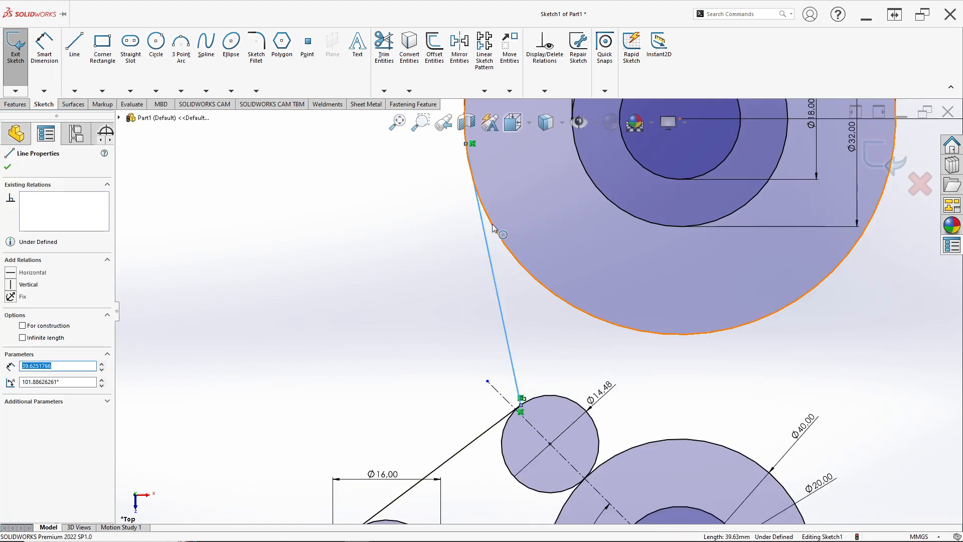
pyautogui.keyDown('ctrl'); pyautogui.click(495, 231); pyautogui.keyUp('ctrl')
pyautogui.click(521, 179)
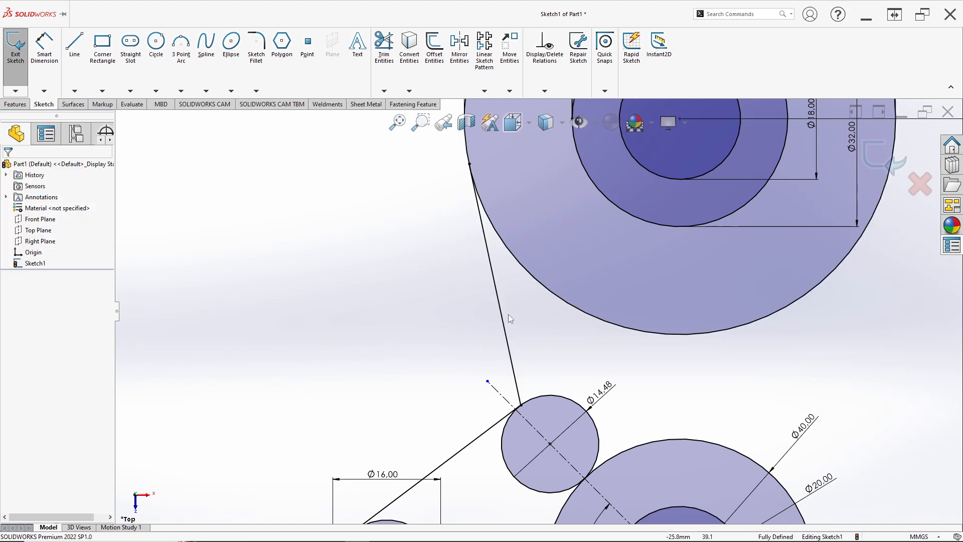
# Step: Try trimming the outer arc of the upper 14.48 mm circle and undo the trim
pyautogui.scroll(5, 534, 374)
pyautogui.scroll(-2, 552, 339)
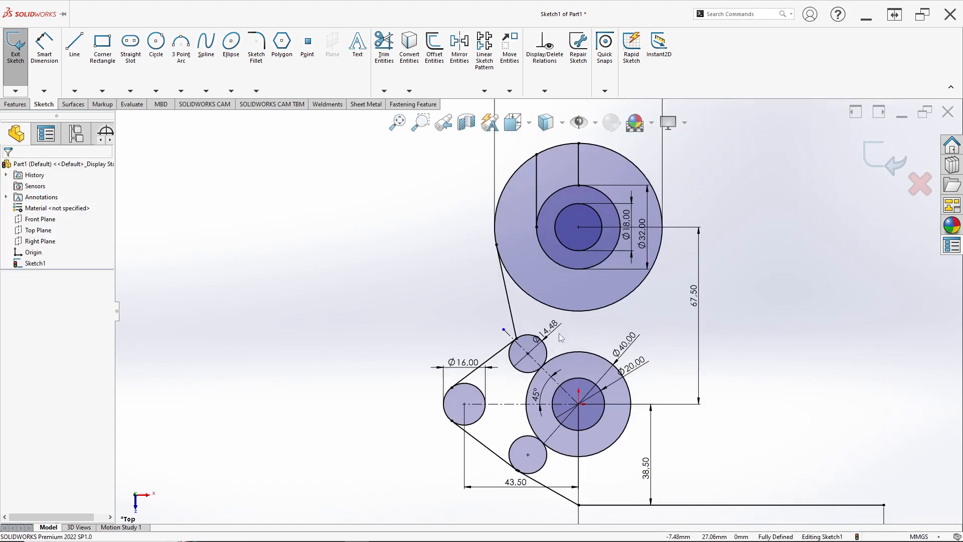
pyautogui.scroll(-1, 562, 331)
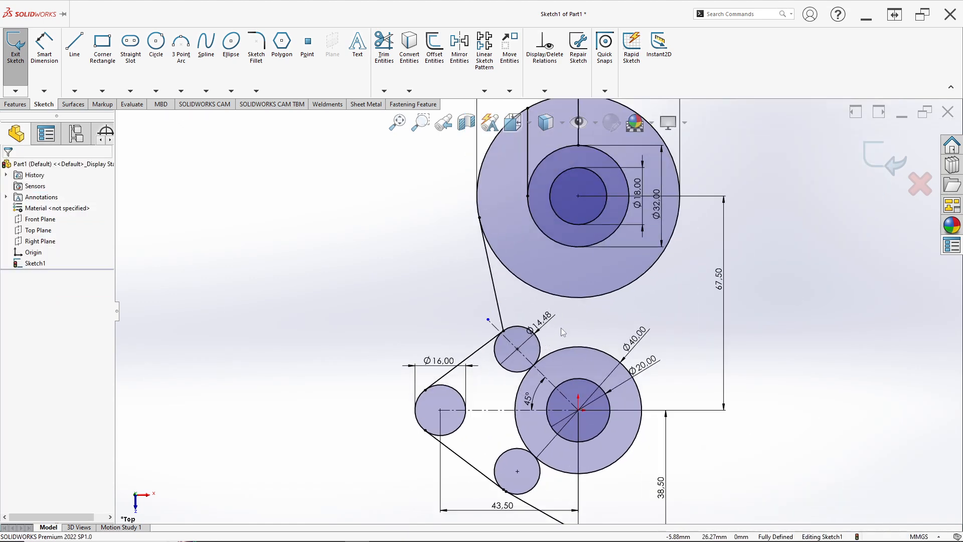
pyautogui.click(389, 71)
pyautogui.scroll(-5, 534, 355)
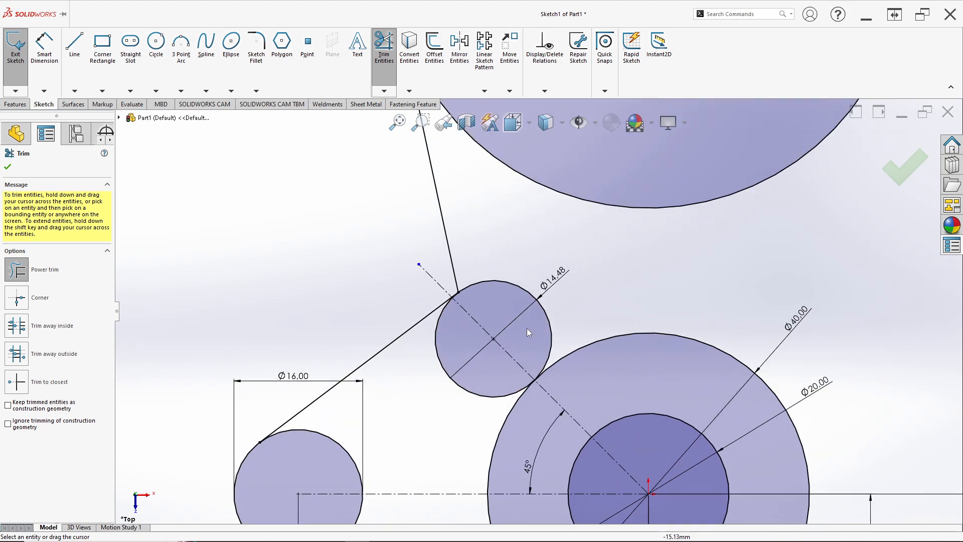
pyautogui.moveTo(508, 268); pyautogui.dragTo(509, 289)
pyautogui.scroll(1, 500, 322)
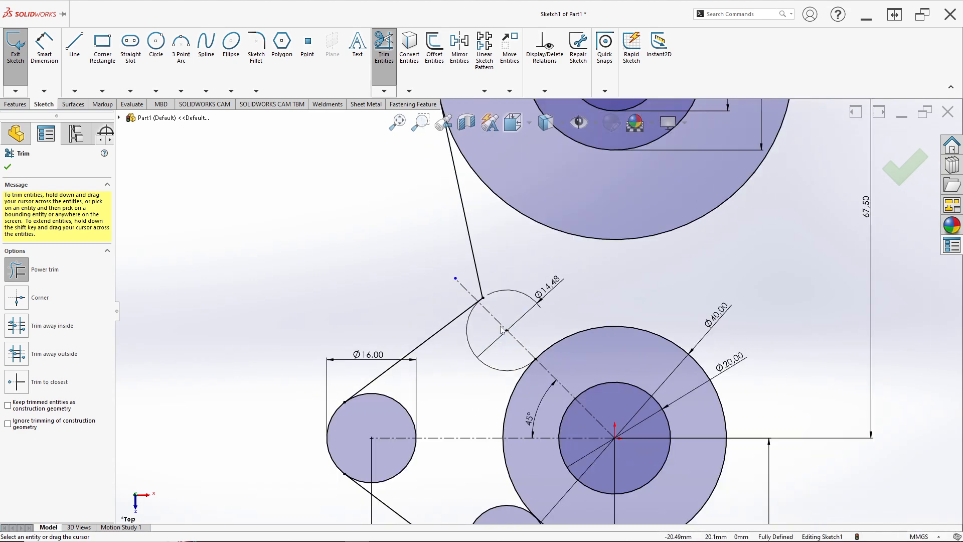
pyautogui.scroll(-3, 495, 324)
pyautogui.scroll(1, 498, 330)
pyautogui.press('Escape')
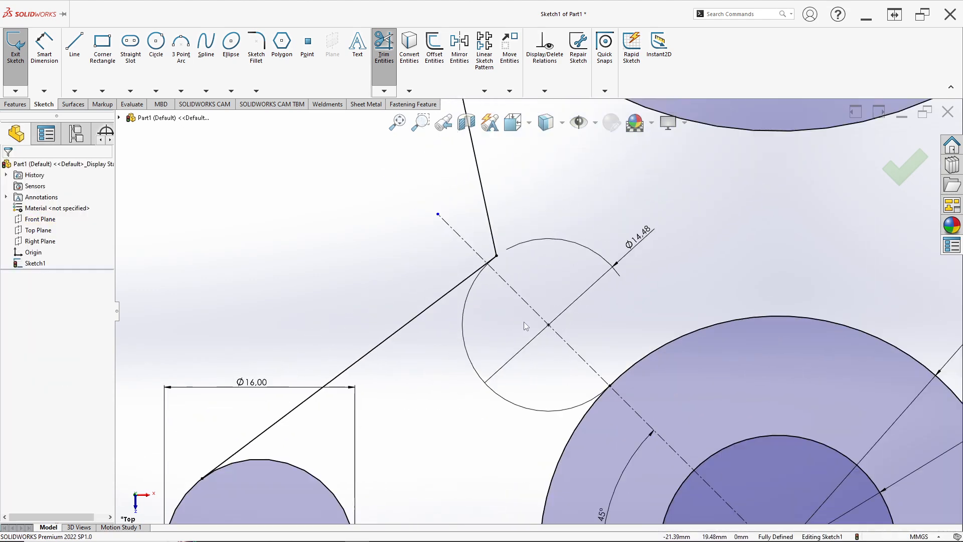
pyautogui.hotkey('ctrl', 'z')
# Step: Trim away the upper-right arc of the upper 14.48 mm circle between the sloped line and the 40 mm circle
pyautogui.scroll(3, 532, 321)
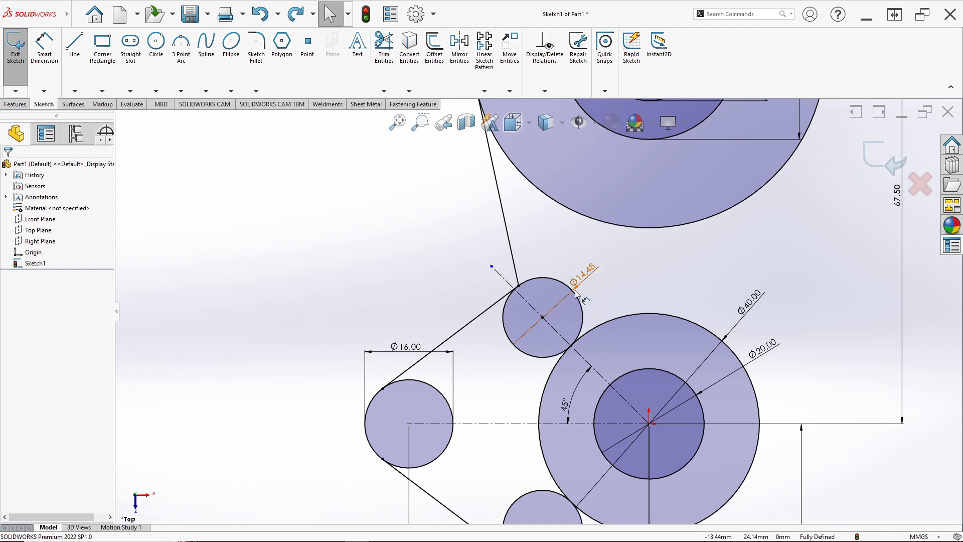
pyautogui.scroll(-2, 584, 297)
pyautogui.scroll(1, 577, 326)
pyautogui.scroll(-1, 567, 351)
pyautogui.scroll(-1, 567, 350)
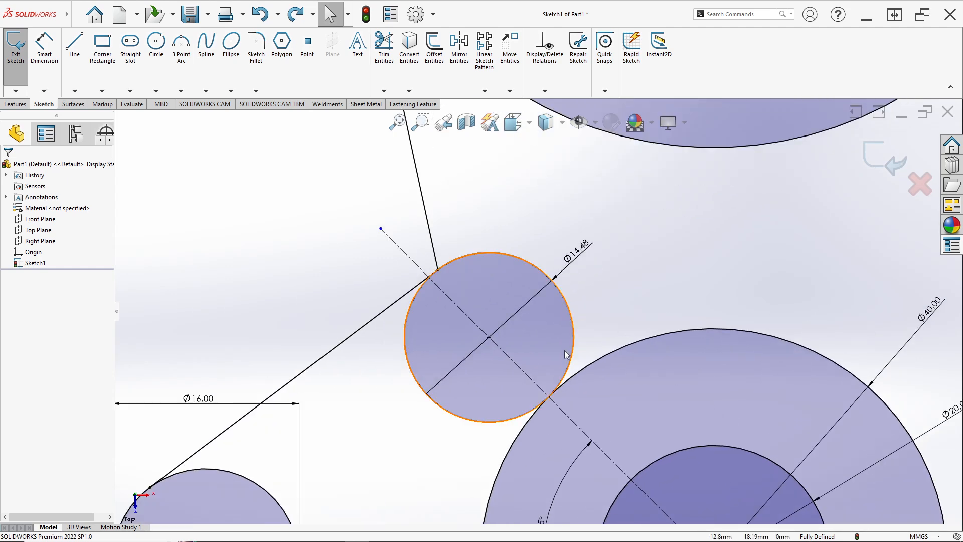
pyautogui.scroll(-2, 432, 273)
pyautogui.scroll(1, 432, 270)
pyautogui.scroll(4, 432, 270)
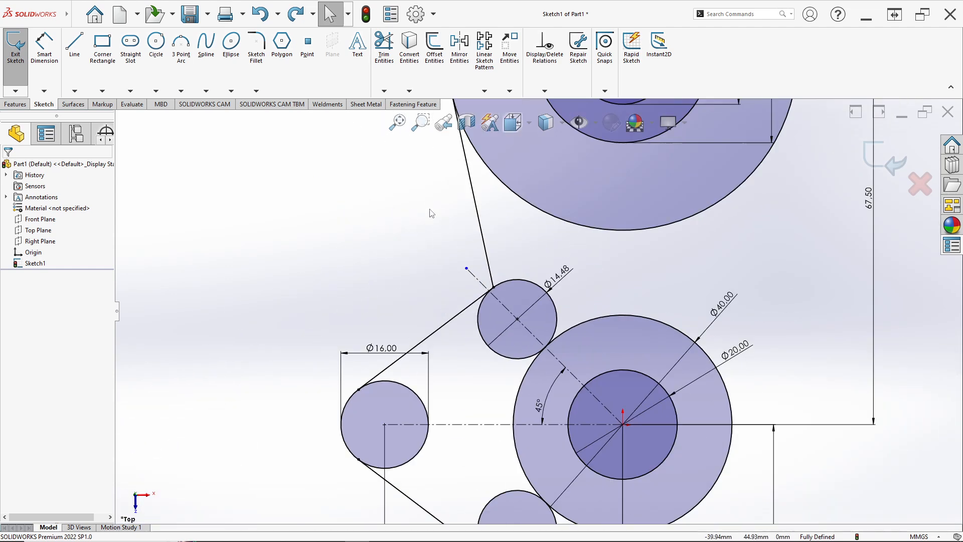
pyautogui.click(384, 48)
pyautogui.moveTo(577, 299); pyautogui.dragTo(542, 324)
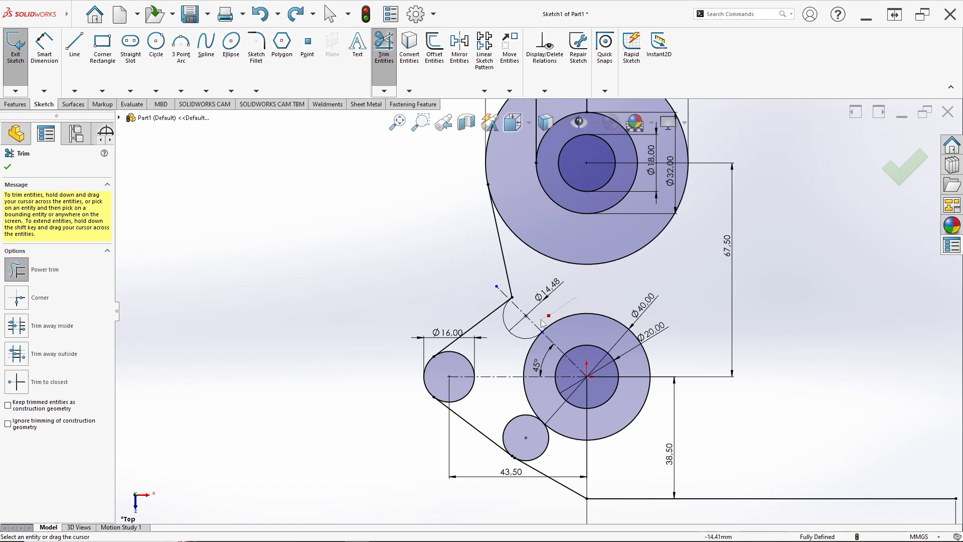
pyautogui.scroll(-2, 535, 319)
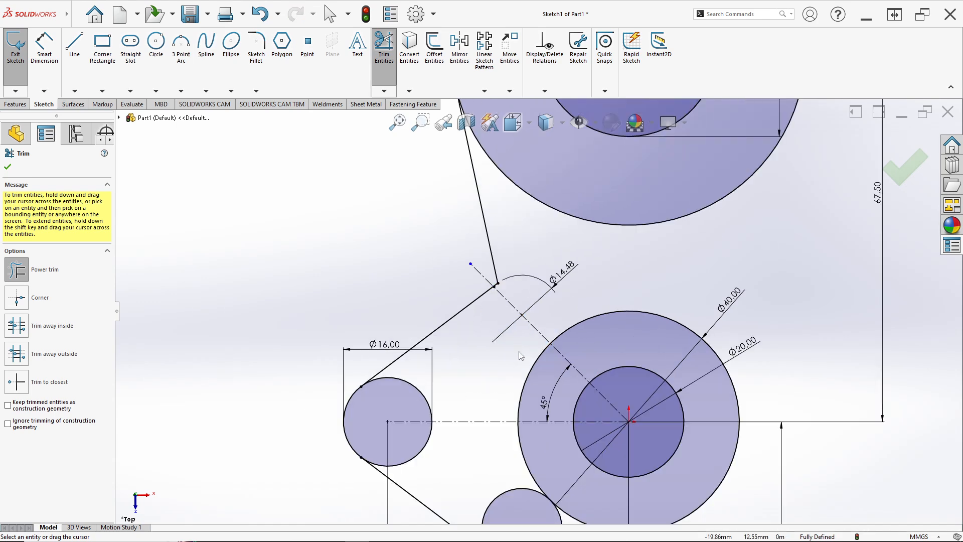
pyautogui.press('Escape')
pyautogui.scroll(-4, 519, 284)
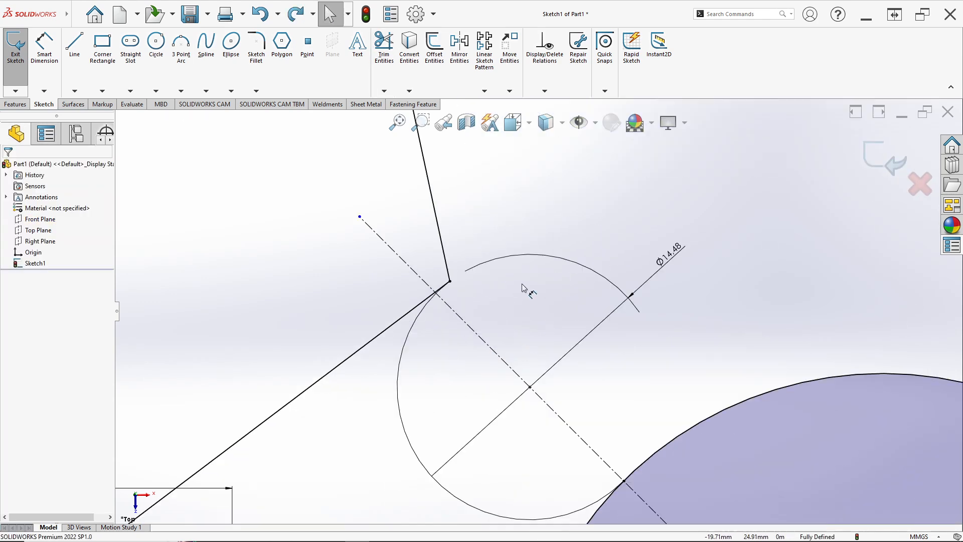
pyautogui.scroll(4, 531, 334)
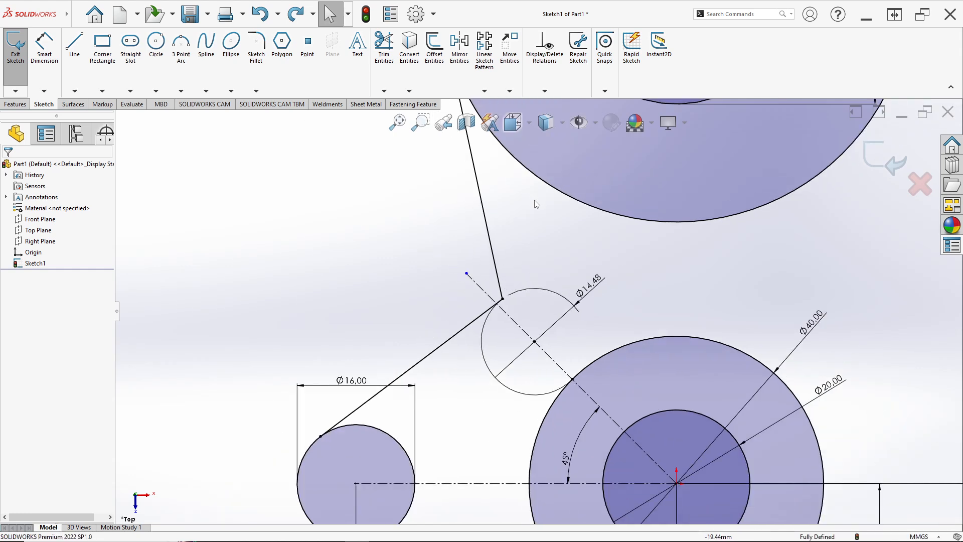
# Step: Remove the line tangent to the 64 mm circle and redraw it from the sloped line's upper end to that circle's left side
pyautogui.click(483, 202)
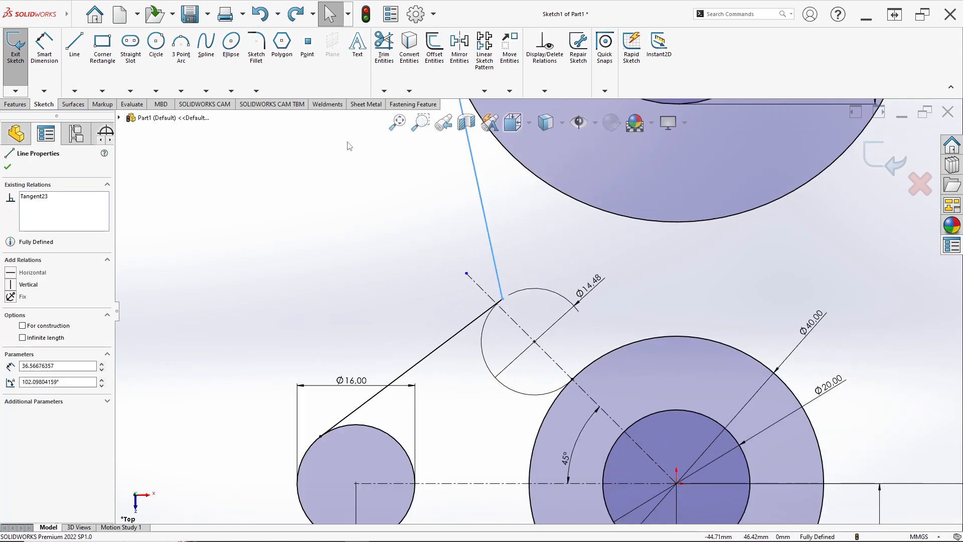
pyautogui.click(379, 64)
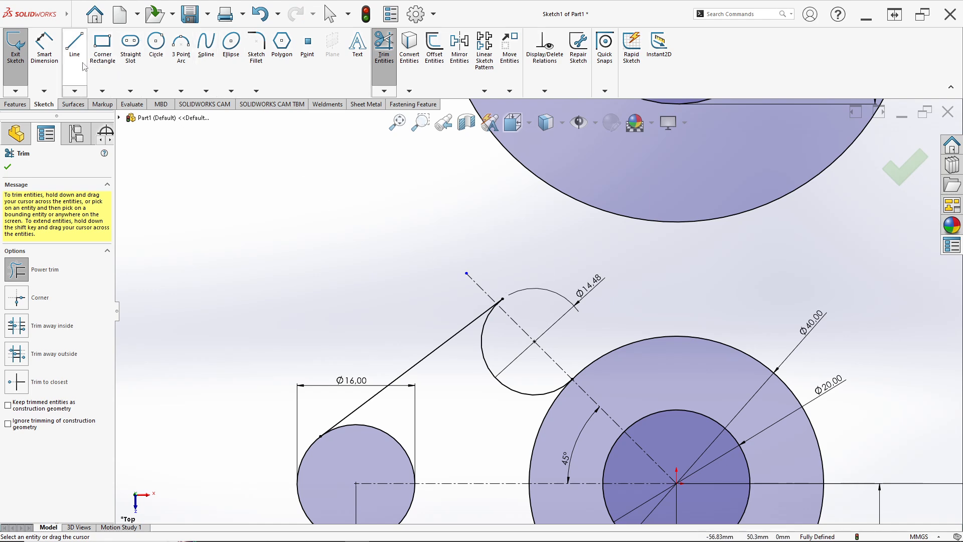
pyautogui.click(74, 45)
pyautogui.click(502, 299)
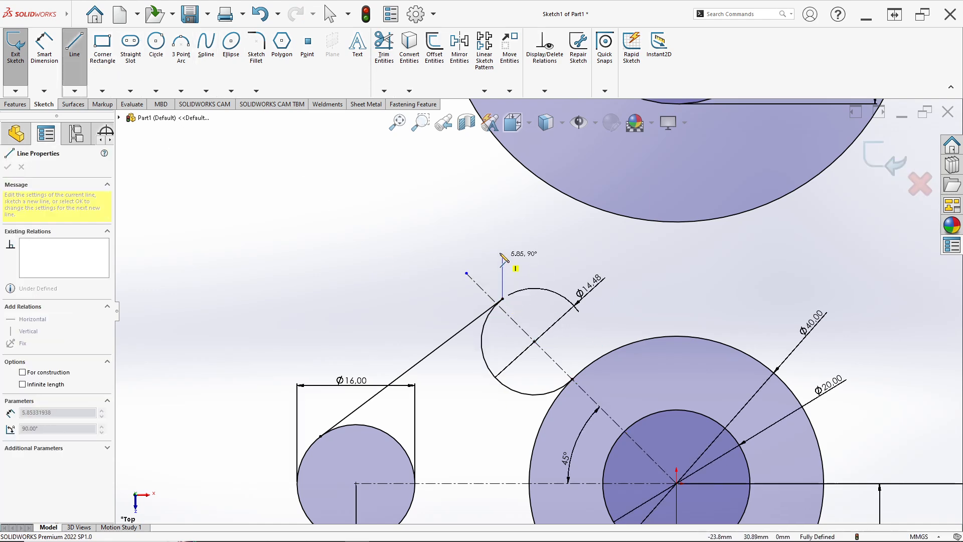
pyautogui.scroll(3, 501, 251)
pyautogui.click(498, 194)
pyautogui.press('Escape')
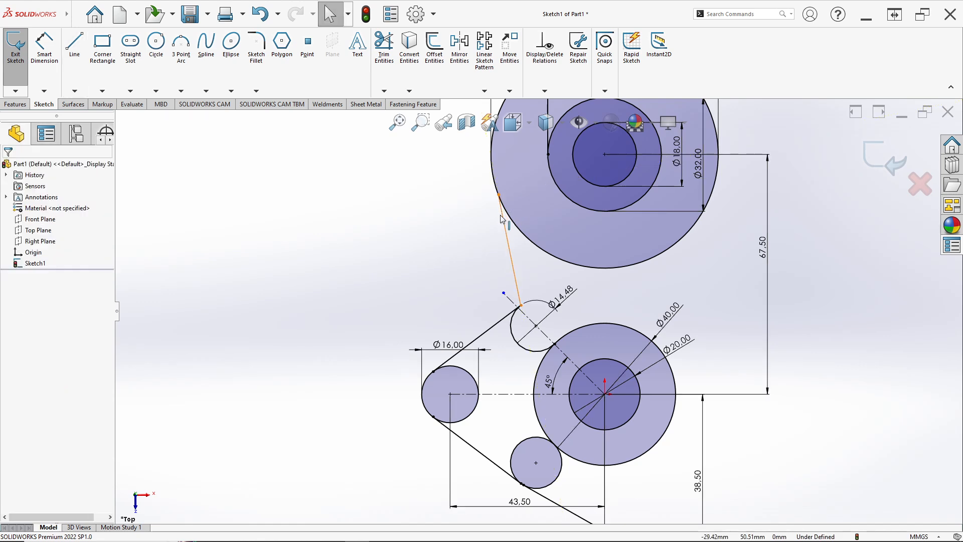
# Step: Make the redrawn connecting line tangent to the 64 mm circle
pyautogui.click(503, 218)
pyautogui.keyDown('ctrl'); pyautogui.click(518, 227); pyautogui.keyUp('ctrl')
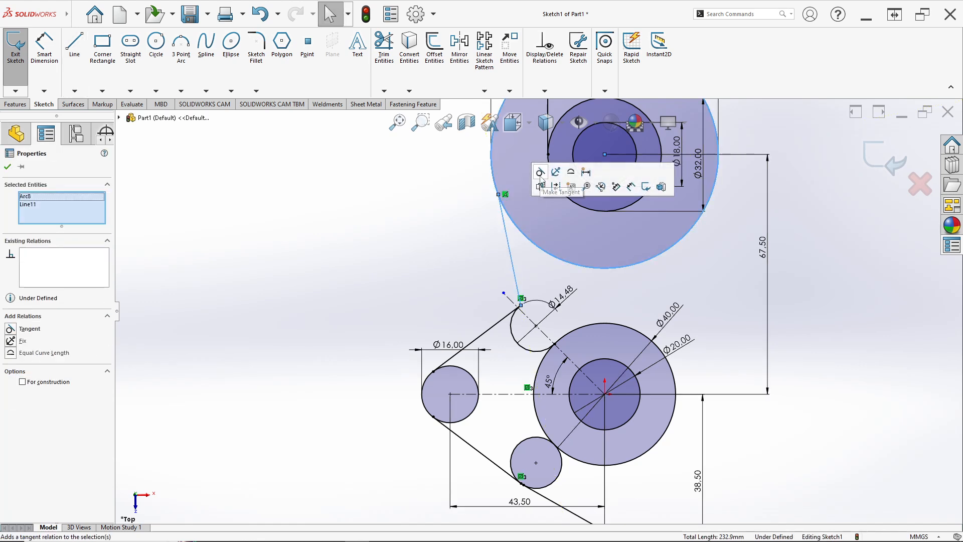
pyautogui.click(582, 300)
# Step: Check the reference drawing and trim away the lower small circle's lower-right arc between the sloped line and the 40 mm circle
pyautogui.scroll(3, 598, 293)
pyautogui.scroll(-1, 619, 275)
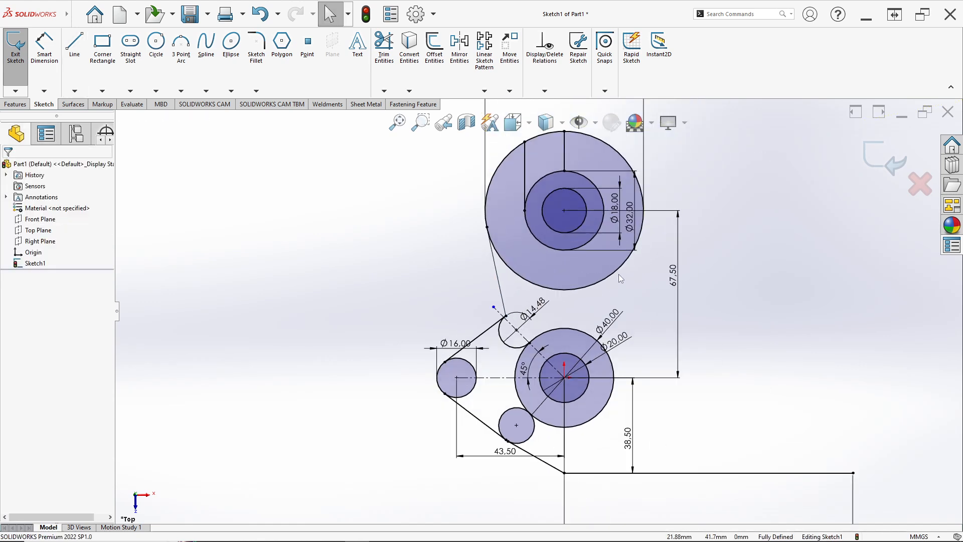
pyautogui.press('z')
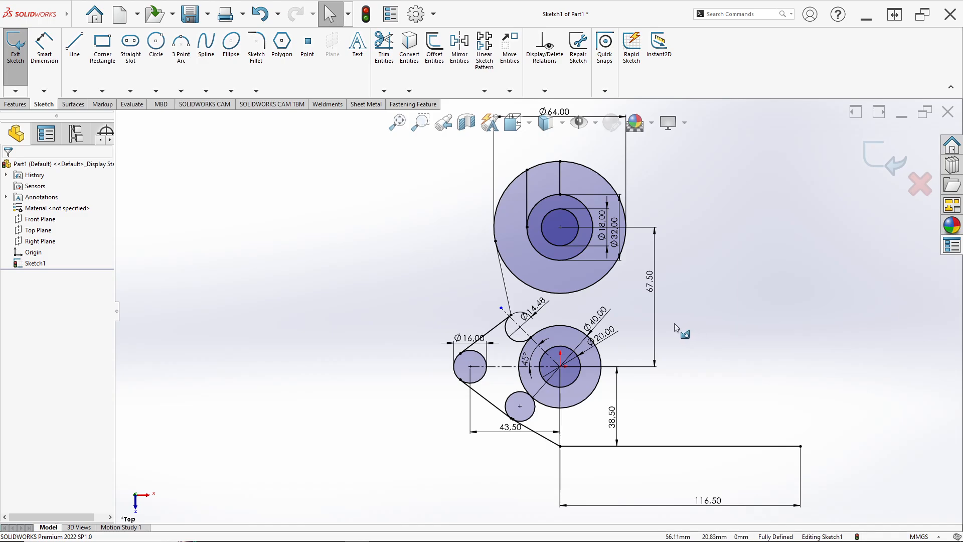
pyautogui.hotkey('alt', 'Tab')
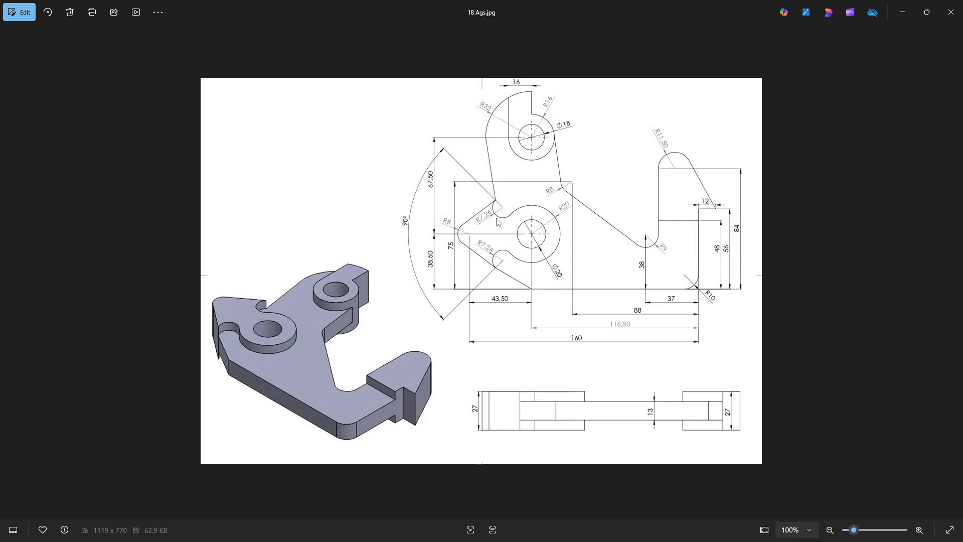
pyautogui.hotkey('alt', 'Tab')
pyautogui.click(384, 46)
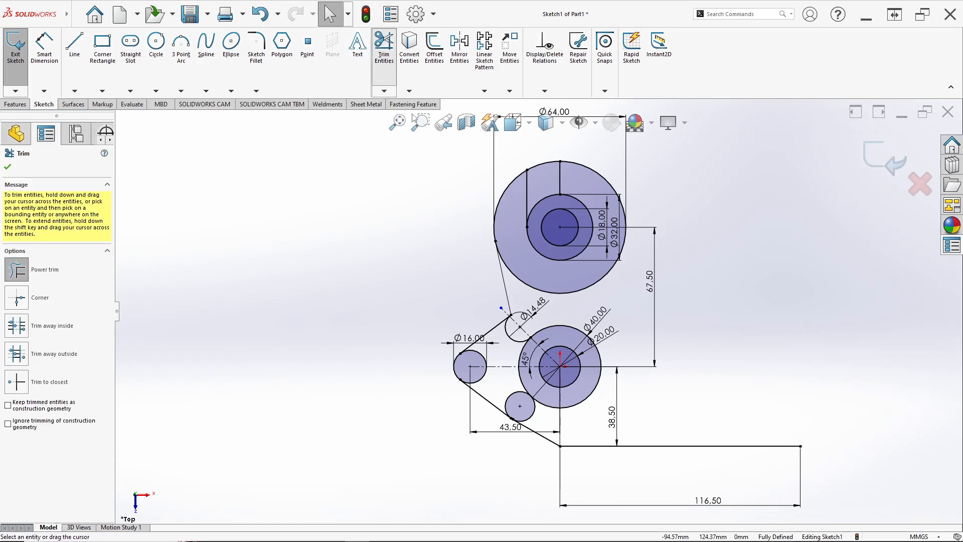
pyautogui.scroll(-3, 542, 429)
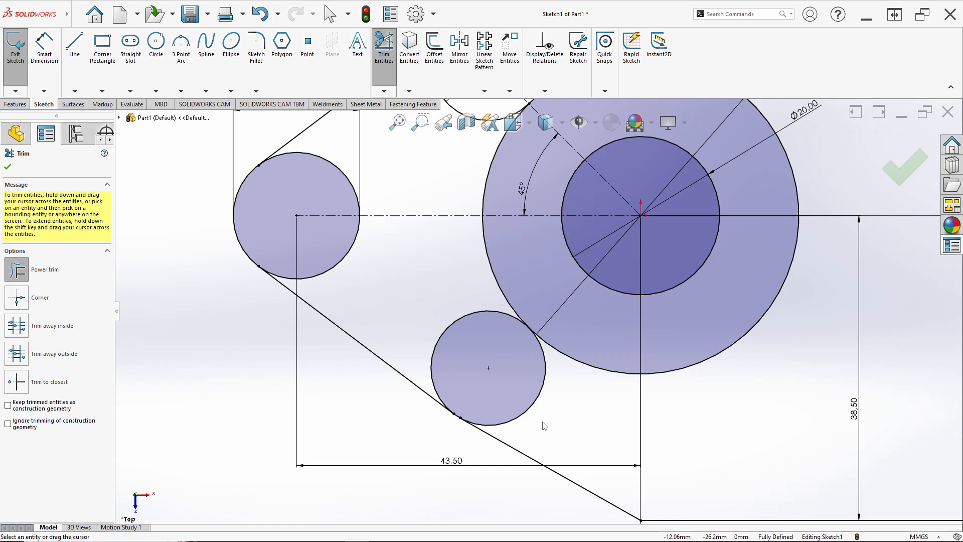
pyautogui.moveTo(545, 426); pyautogui.dragTo(518, 408)
# Step: Recheck the reference drawing and trim away the inner arcs of the left 16 mm circle, keeping only the outer arc between the sloped lines
pyautogui.hotkey('alt', 'Tab')
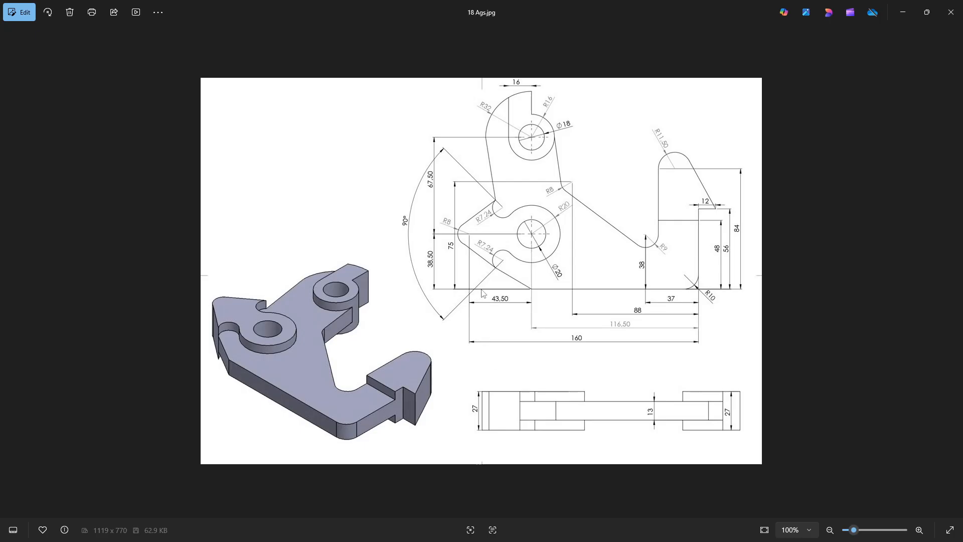
pyautogui.hotkey('alt', 'Tab')
pyautogui.moveTo(336, 153); pyautogui.dragTo(331, 176)
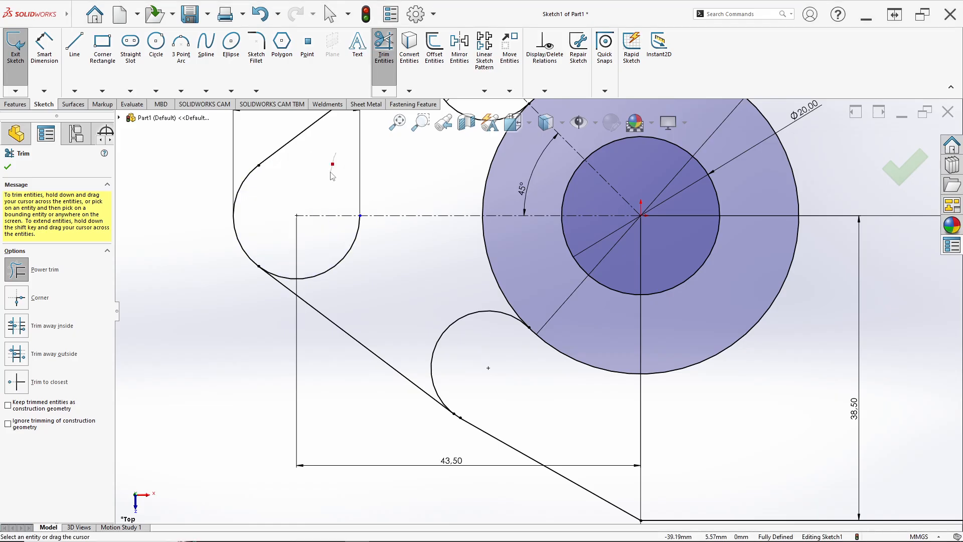
pyautogui.moveTo(387, 260); pyautogui.dragTo(338, 245)
# Step: Check the reference drawing and sketch a circle about 27 mm in diameter to the upper right of the 40 mm circle
pyautogui.scroll(2, 504, 260)
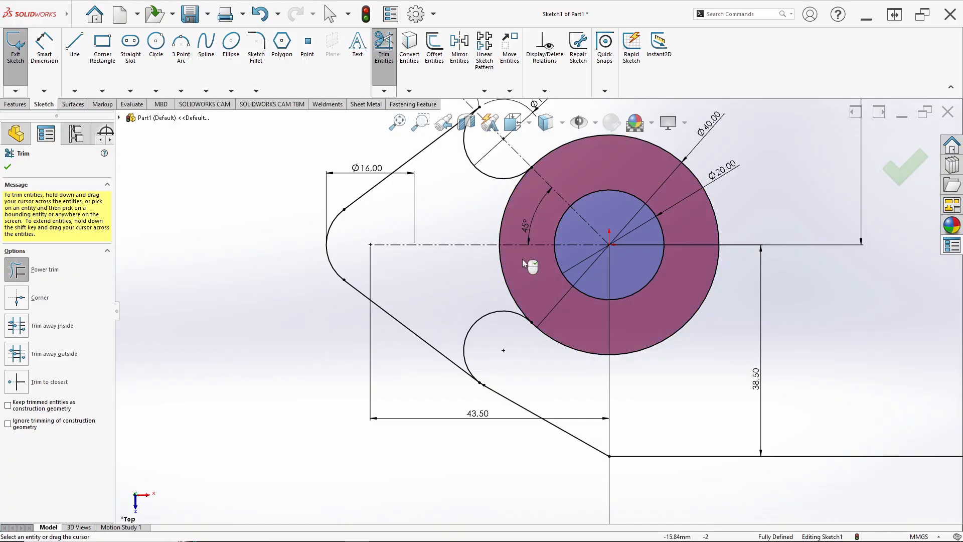
pyautogui.hotkey('alt', 'Tab')
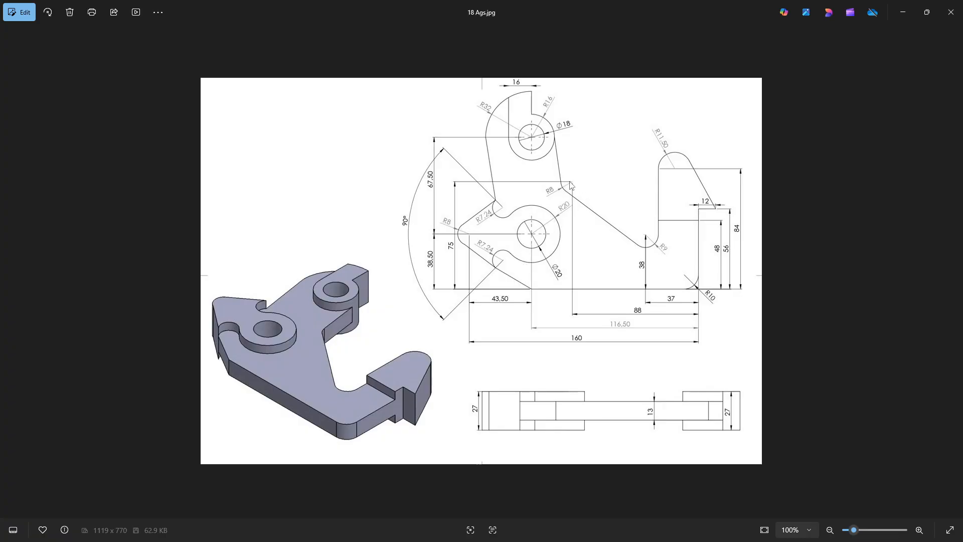
pyautogui.hotkey('alt', 'Tab')
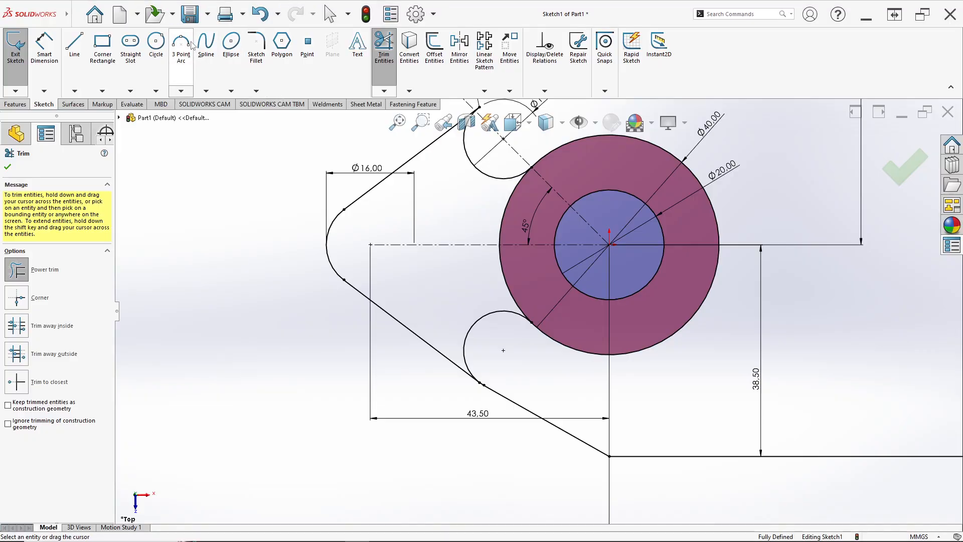
pyautogui.click(156, 42)
pyautogui.scroll(2, 709, 164)
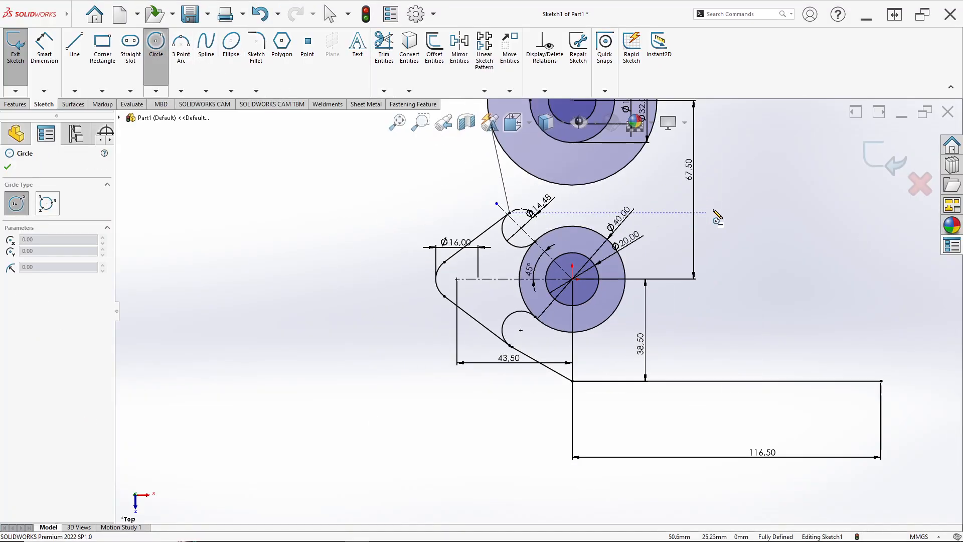
pyautogui.click(711, 187)
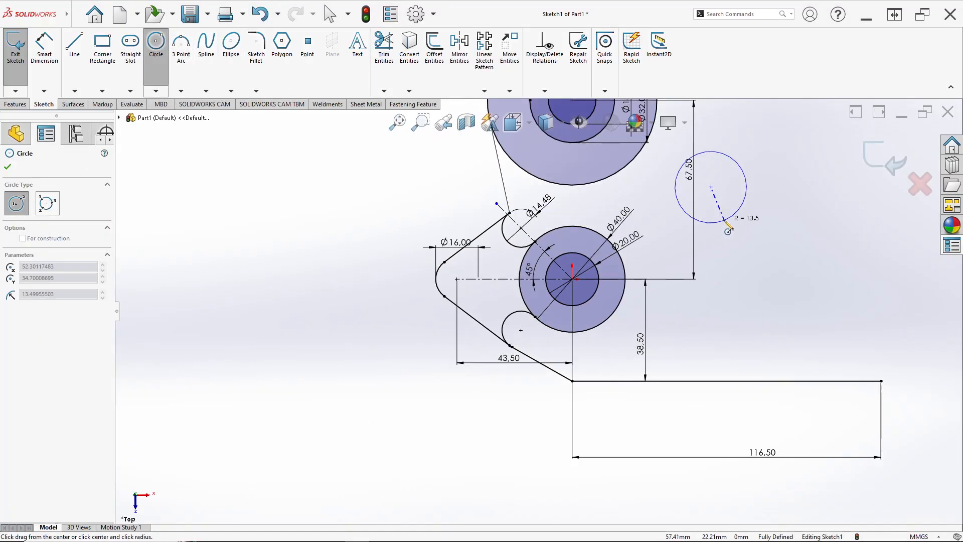
pyautogui.click(741, 207)
# Step: Dimension the new circle's diameter as 16 mm, checking the radius on the reference drawing
pyautogui.click(44, 45)
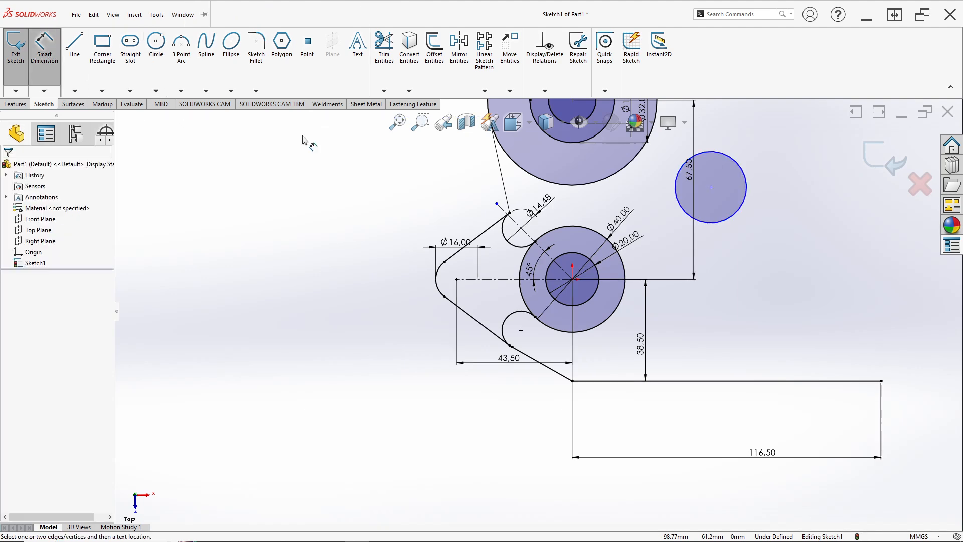
pyautogui.click(745, 178)
pyautogui.click(777, 165)
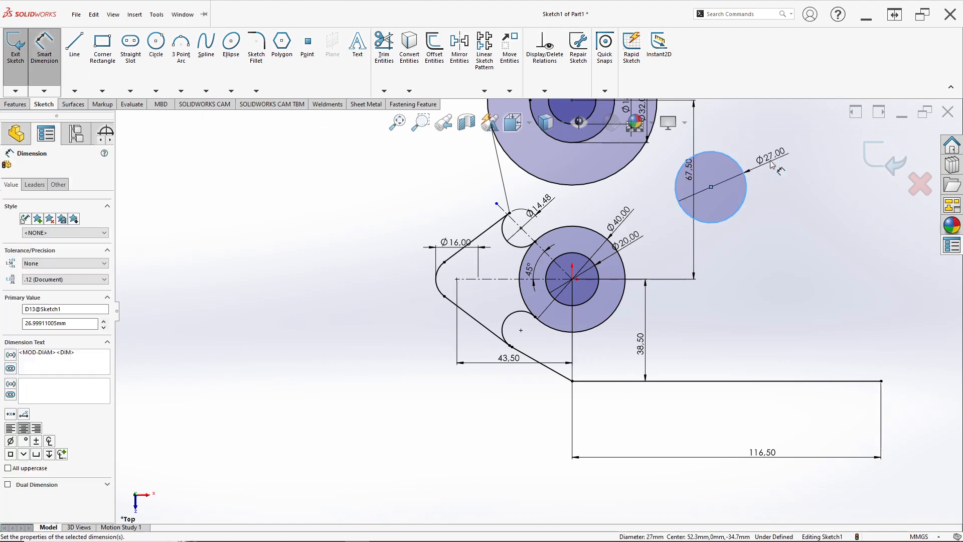
pyautogui.hotkey('alt', 'Tab')
pyautogui.hotkey('alt', 'Tab')
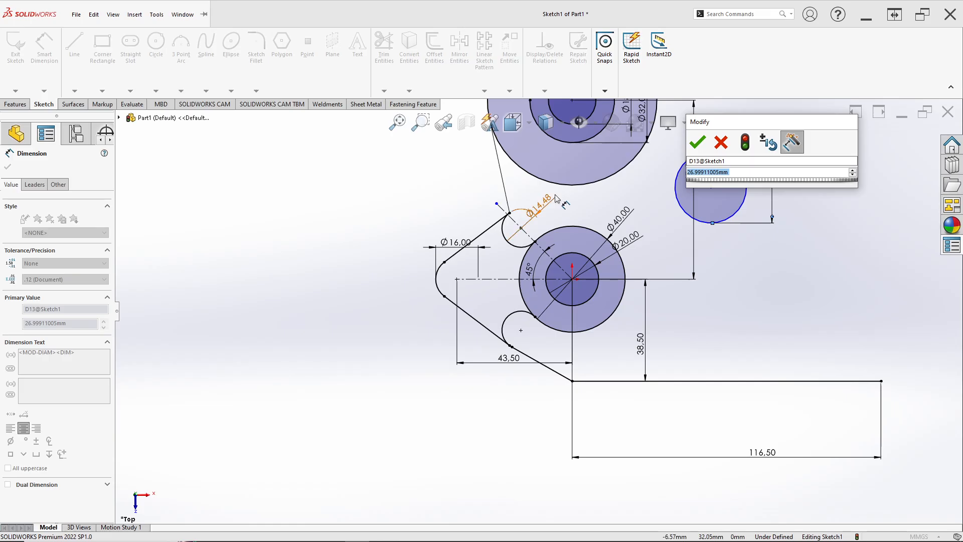
pyautogui.write('16')
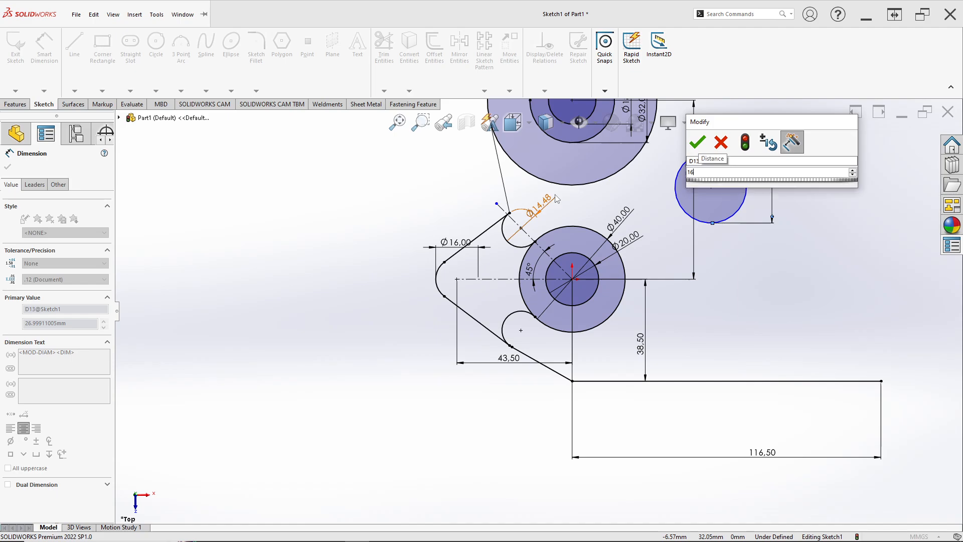
pyautogui.press('Return')
# Step: Check the reference drawing and dimension the new 16 mm circle's centre 75 mm above the horizontal base line
pyautogui.hotkey('alt', 'Tab')
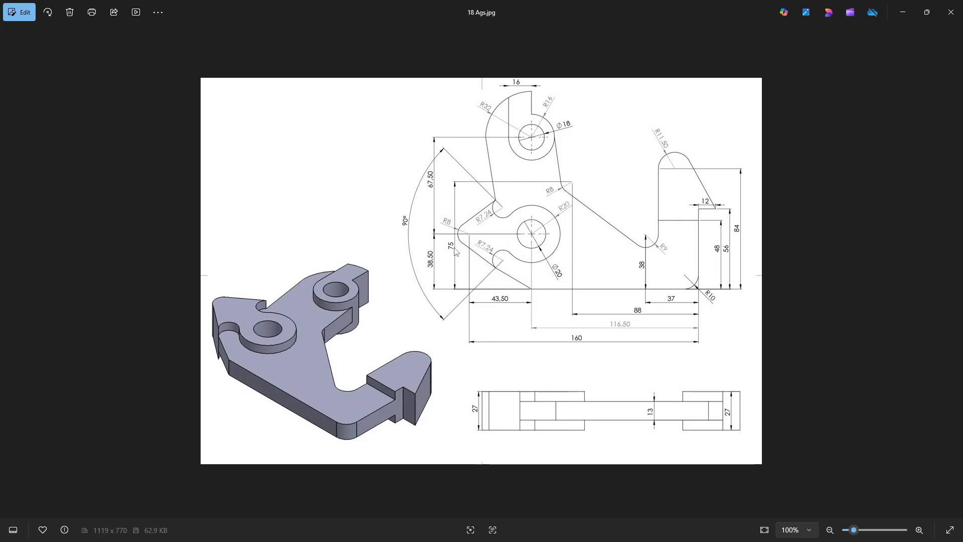
pyautogui.hotkey('alt', 'Tab')
pyautogui.click(711, 188)
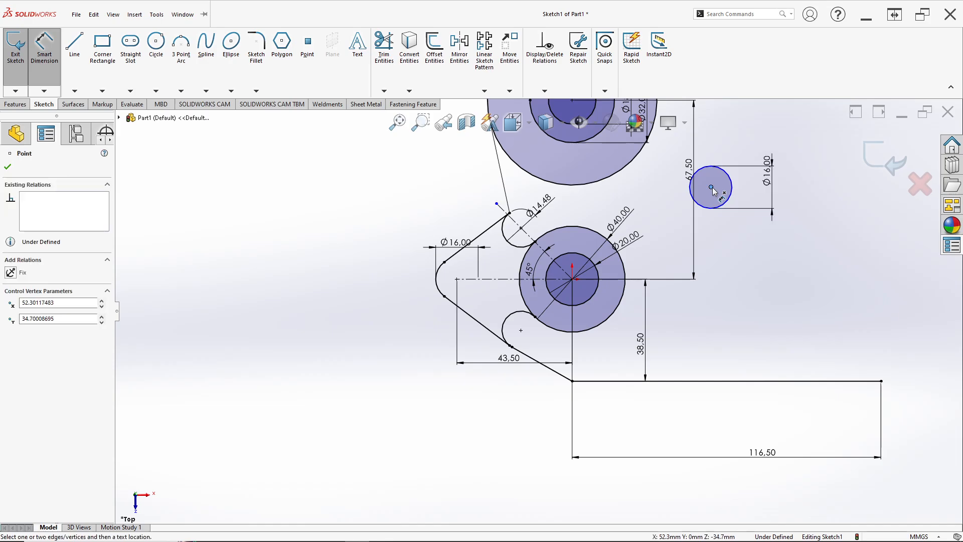
pyautogui.hotkey('alt', 'Tab')
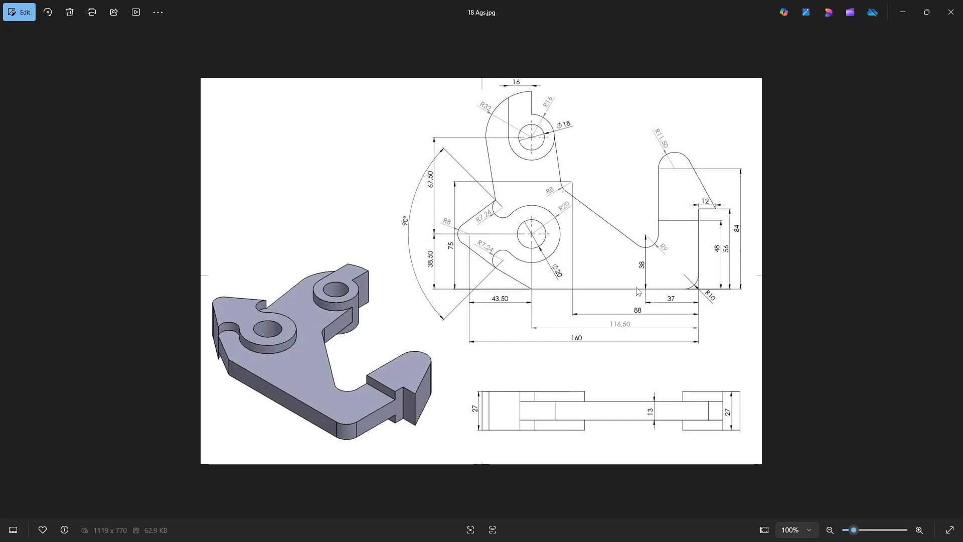
pyautogui.hotkey('alt', 'Tab')
pyautogui.click(710, 381)
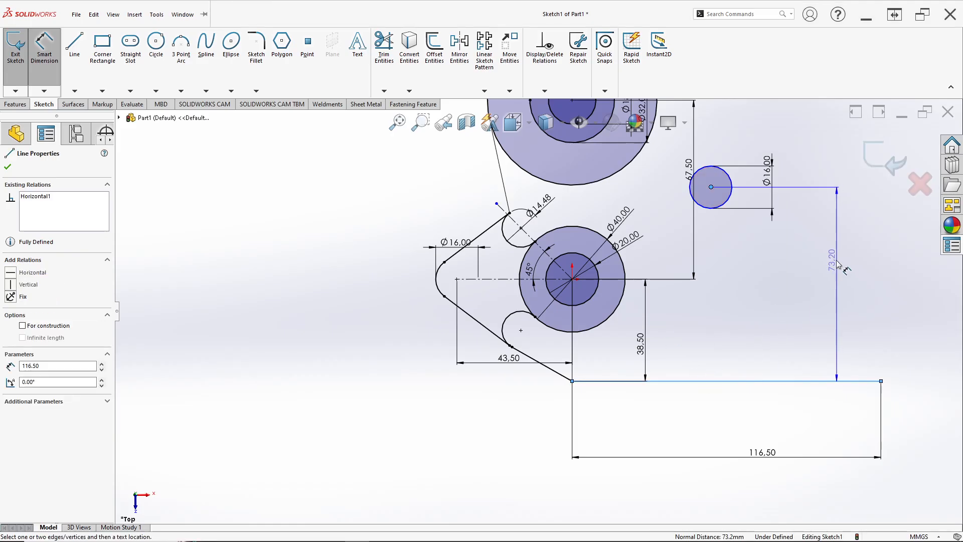
pyautogui.click(831, 296)
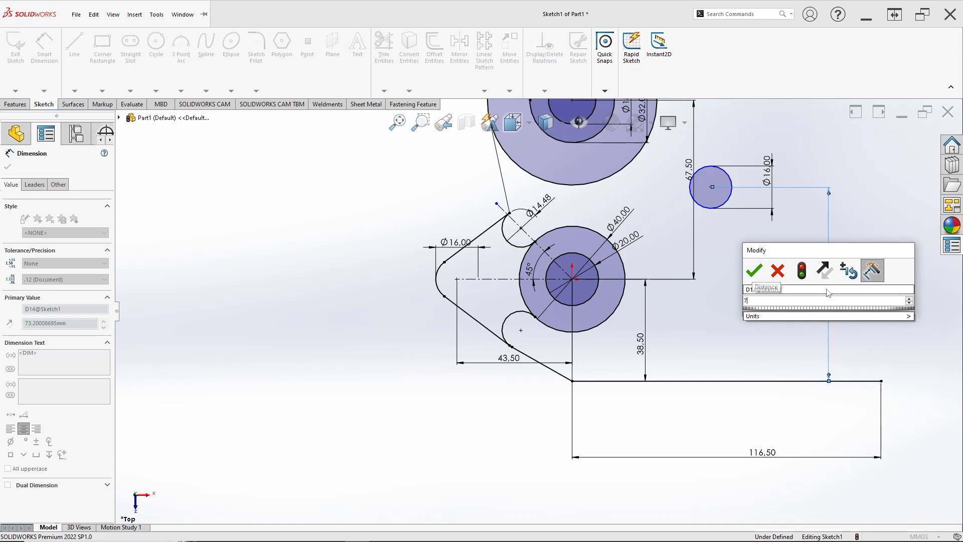
pyautogui.write('75')
pyautogui.press('Return')
# Step: Dimension the new circle's centre 88 mm horizontally from the base line's right end, checking the value against the reference drawing
pyautogui.hotkey('alt', 'Tab')
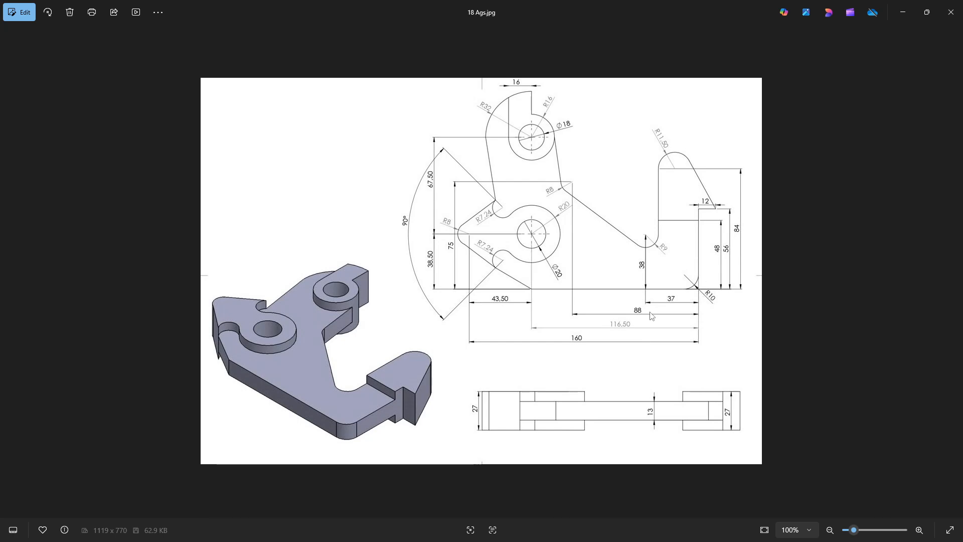
pyautogui.hotkey('alt', 'Tab')
pyautogui.press('Escape')
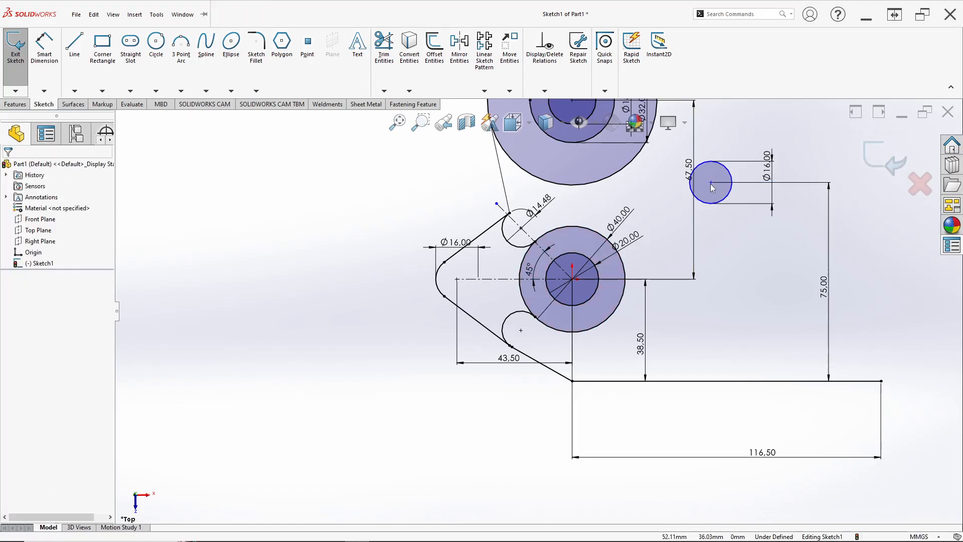
pyautogui.click(48, 54)
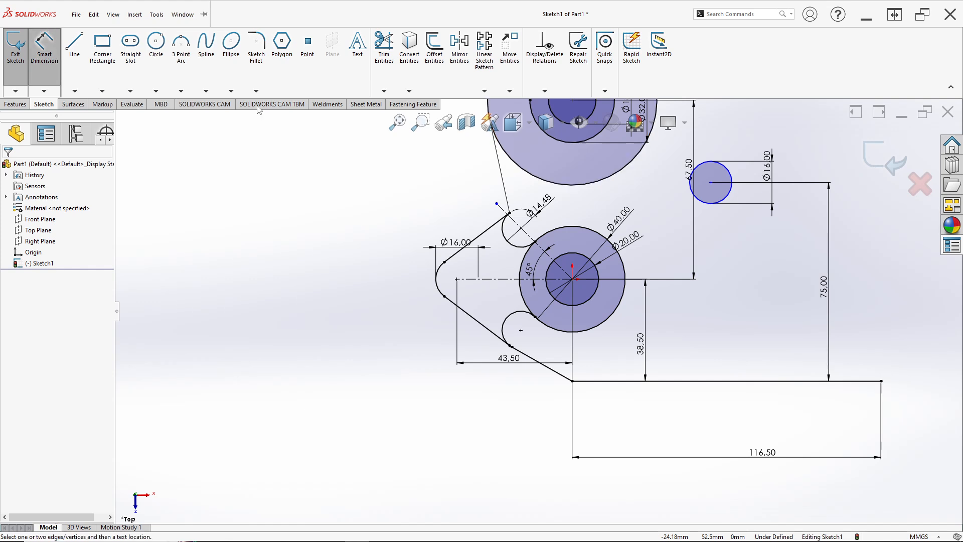
pyautogui.click(712, 183)
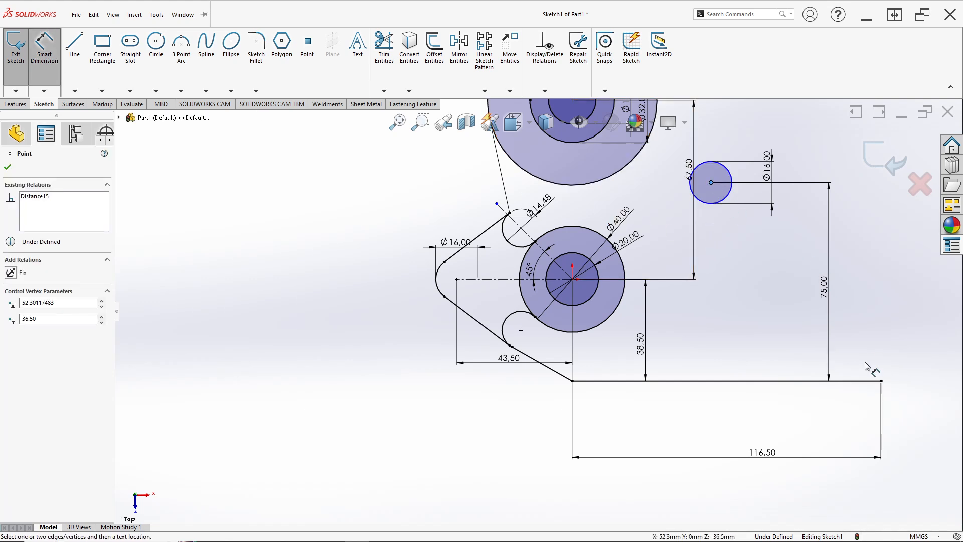
pyautogui.click(882, 382)
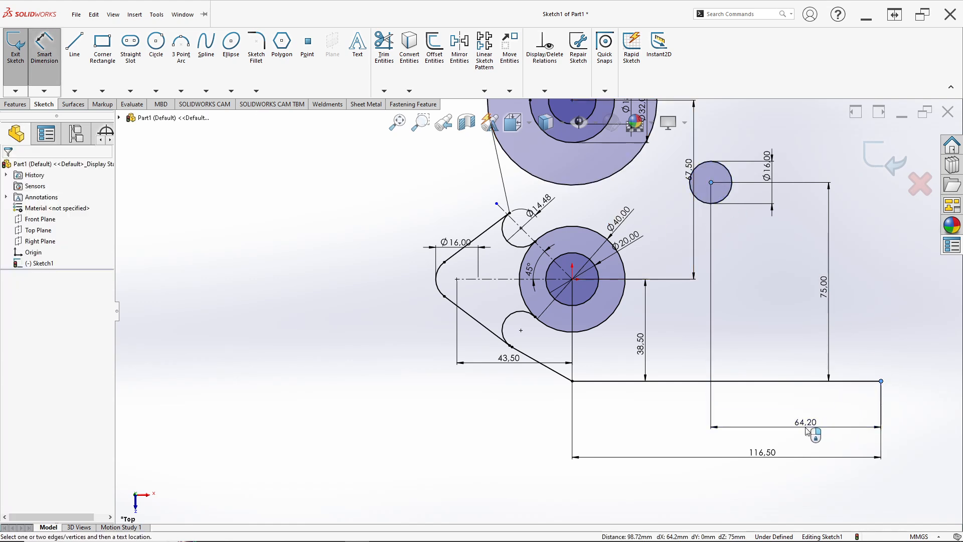
pyautogui.click(805, 426)
pyautogui.write('88')
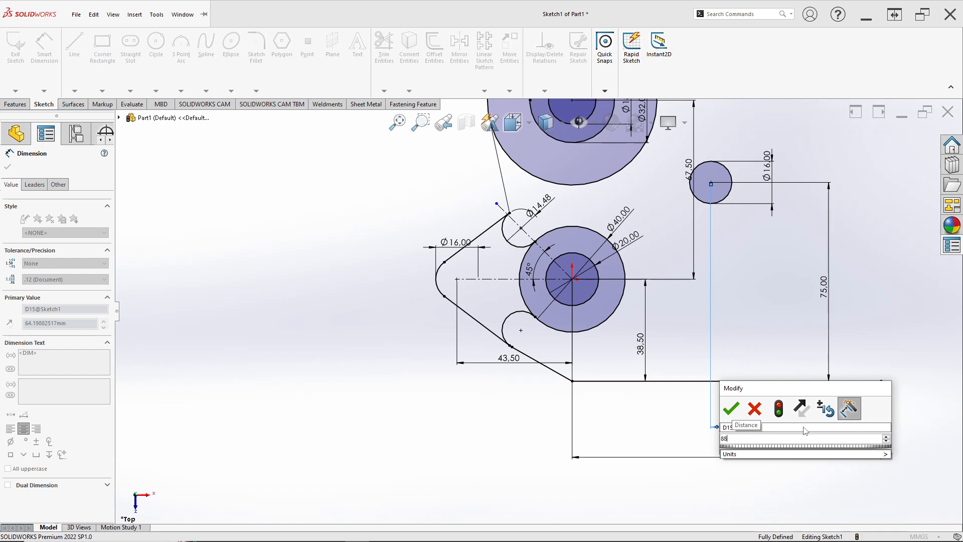
pyautogui.press('Return')
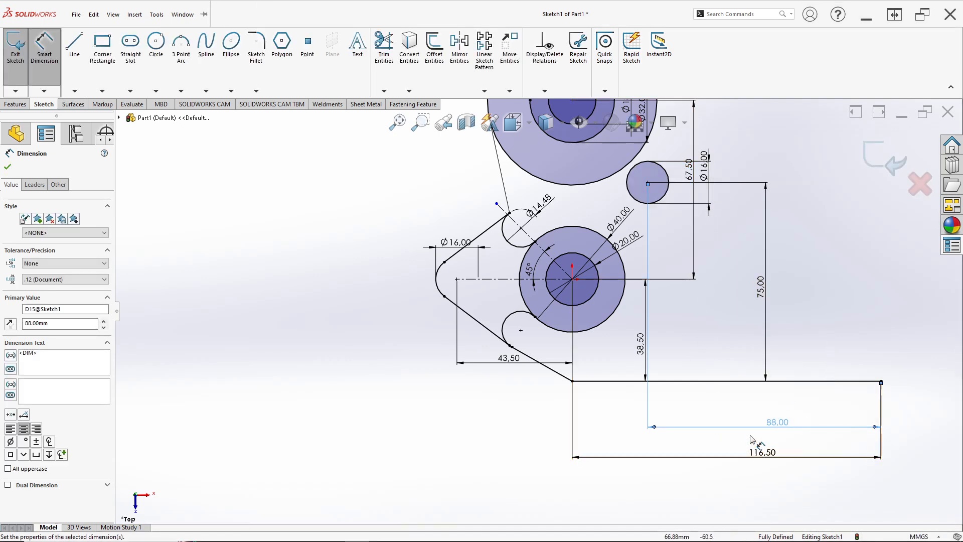
pyautogui.hotkey('alt', 'Tab')
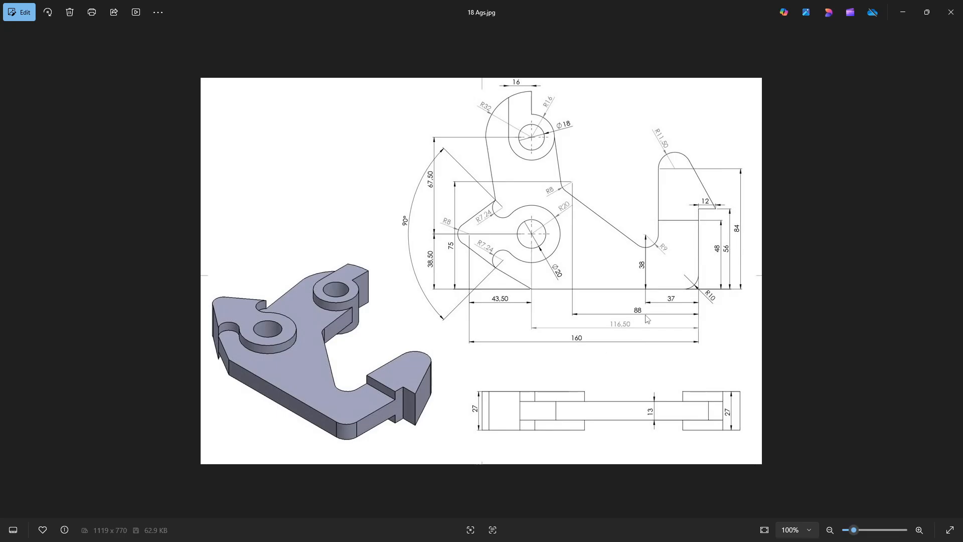
pyautogui.hotkey('alt', 'Tab')
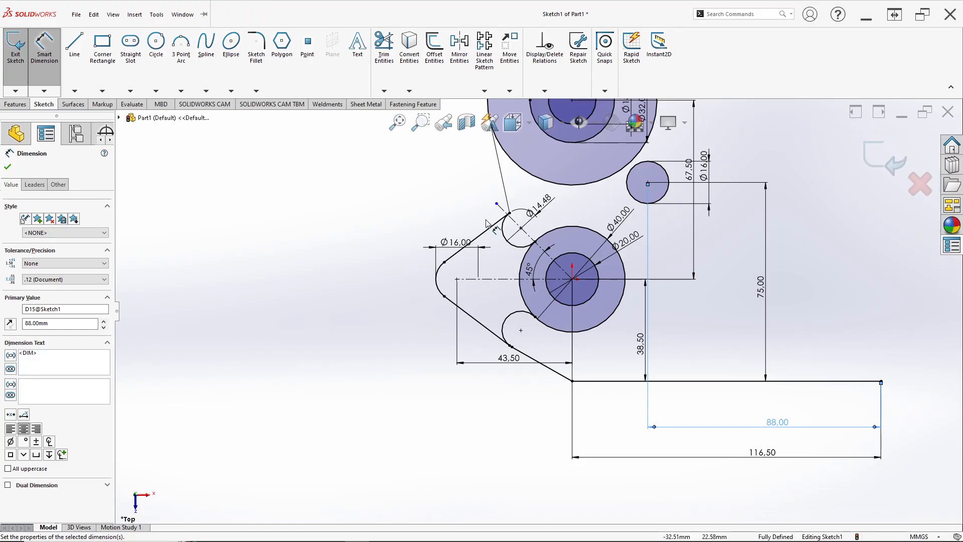
# Step: Check the reference drawing and sketch a line about 32 mm long from the 32 mm circle's right side to the upper-right 16 mm circle's left side
pyautogui.scroll(3, 593, 163)
pyautogui.hotkey('alt', 'Tab')
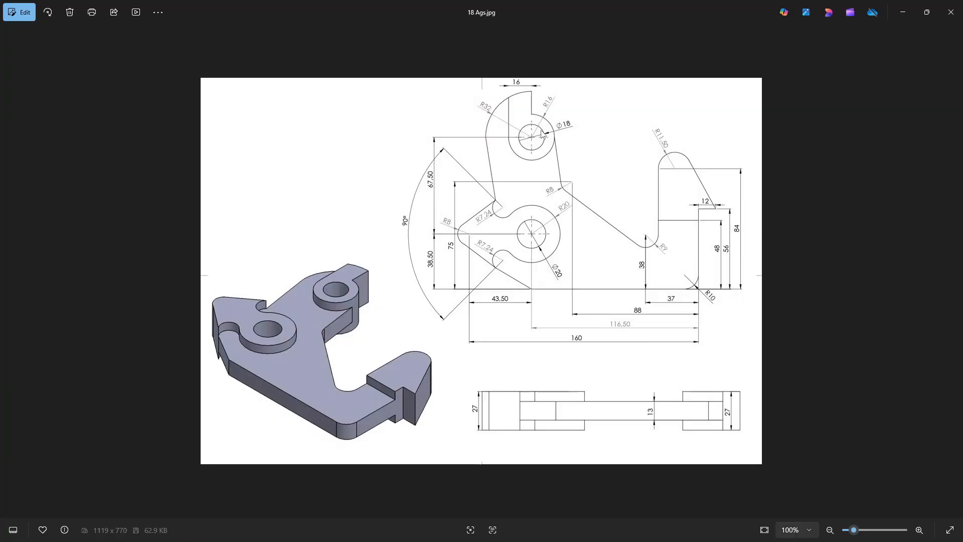
pyautogui.hotkey('alt', 'Tab')
pyautogui.click(85, 52)
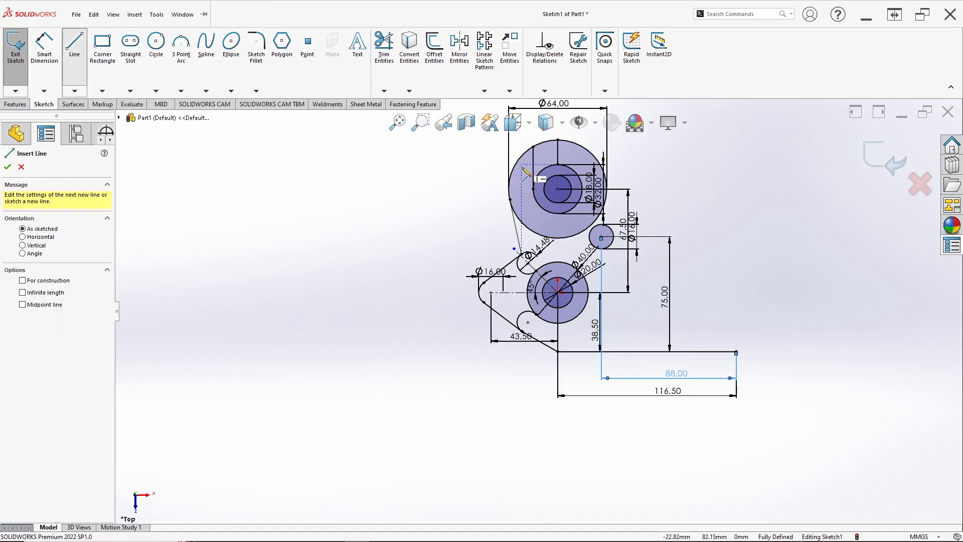
pyautogui.scroll(-6, 608, 195)
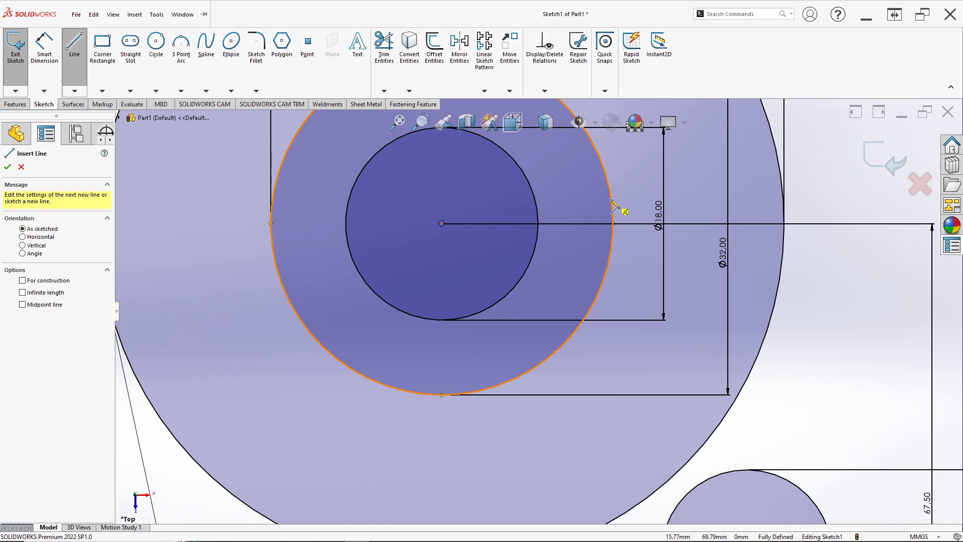
pyautogui.click(613, 221)
pyautogui.scroll(5, 577, 314)
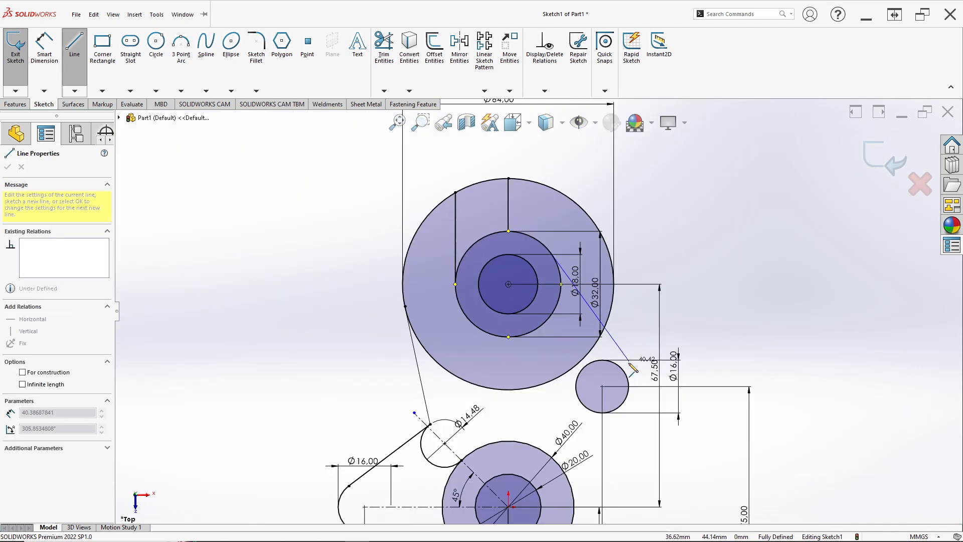
pyautogui.click(576, 387)
pyautogui.press('Escape')
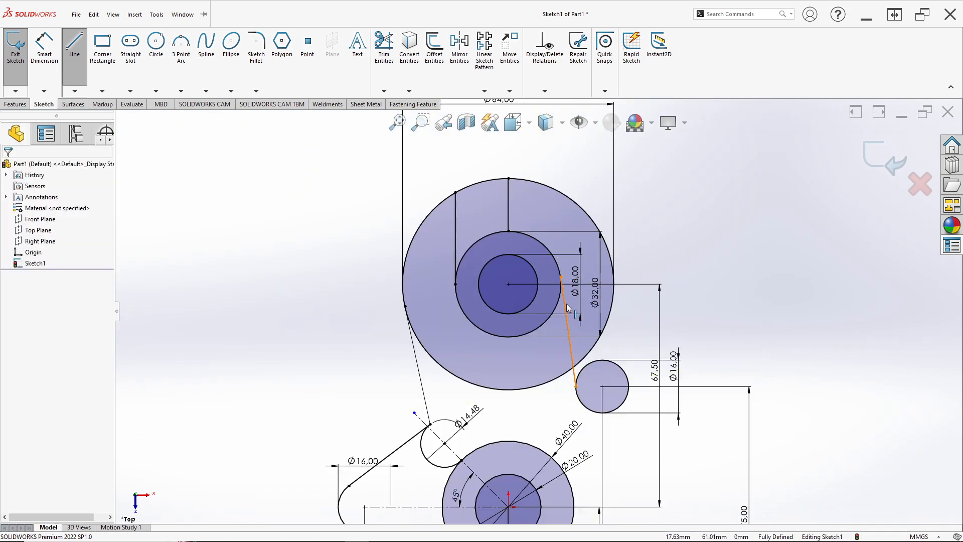
# Step: Make the new connecting line tangent to the 32 mm circle
pyautogui.click(563, 295)
pyautogui.scroll(-6, 561, 297)
pyautogui.keyDown('ctrl'); pyautogui.click(554, 303); pyautogui.keyUp('ctrl')
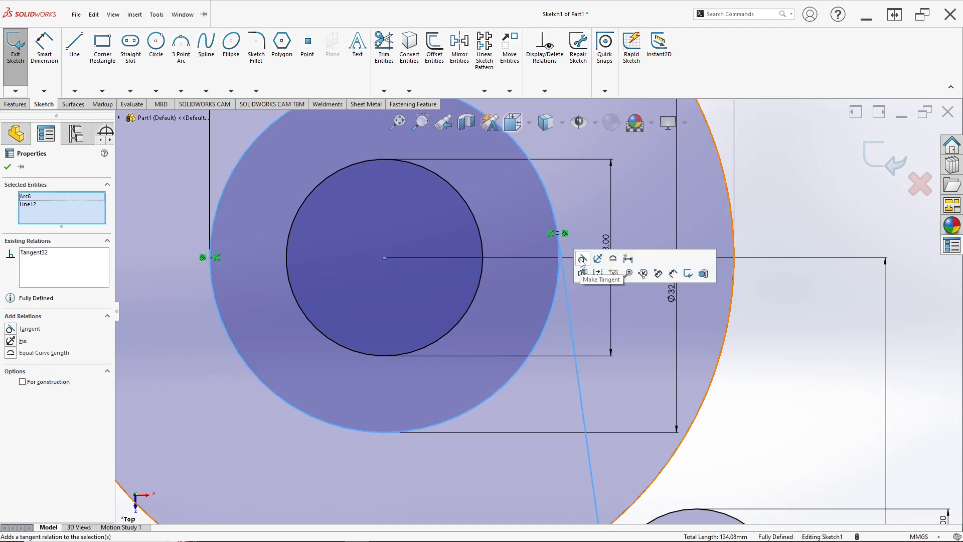
pyautogui.scroll(5, 552, 294)
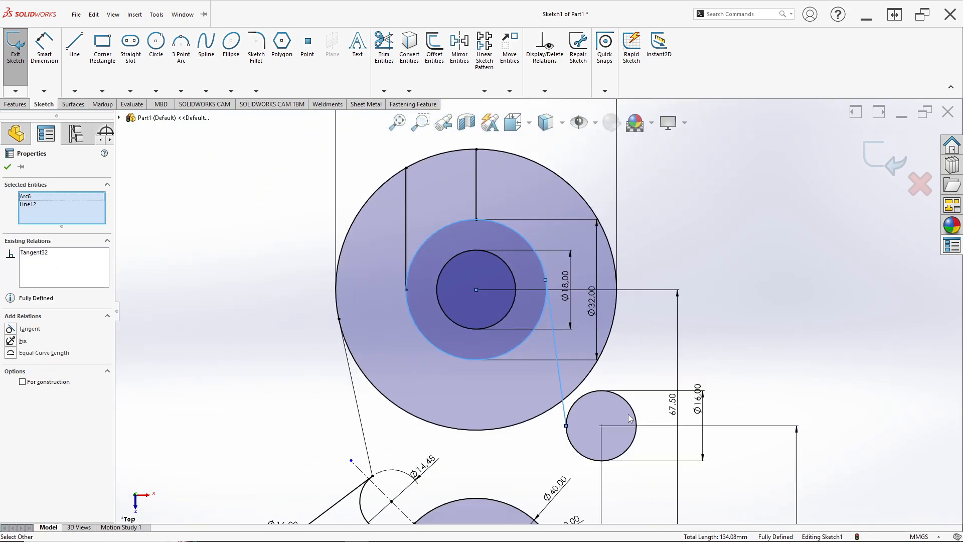
# Step: Try to make the connecting line tangent to the upper-right 16 mm circle and undo the relation
pyautogui.scroll(-5, 522, 375)
pyautogui.click(508, 382)
pyautogui.click(495, 394)
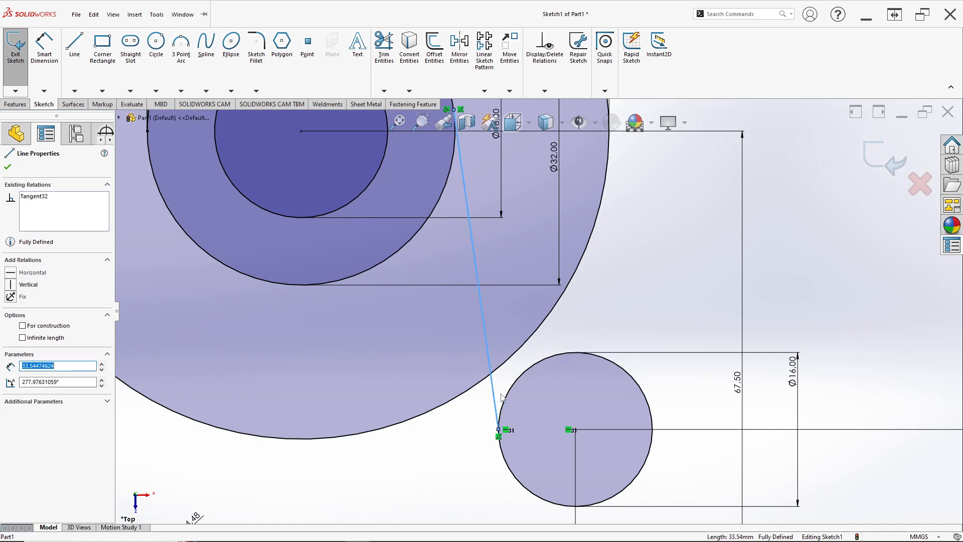
pyautogui.keyDown('ctrl'); pyautogui.click(506, 402); pyautogui.keyUp('ctrl')
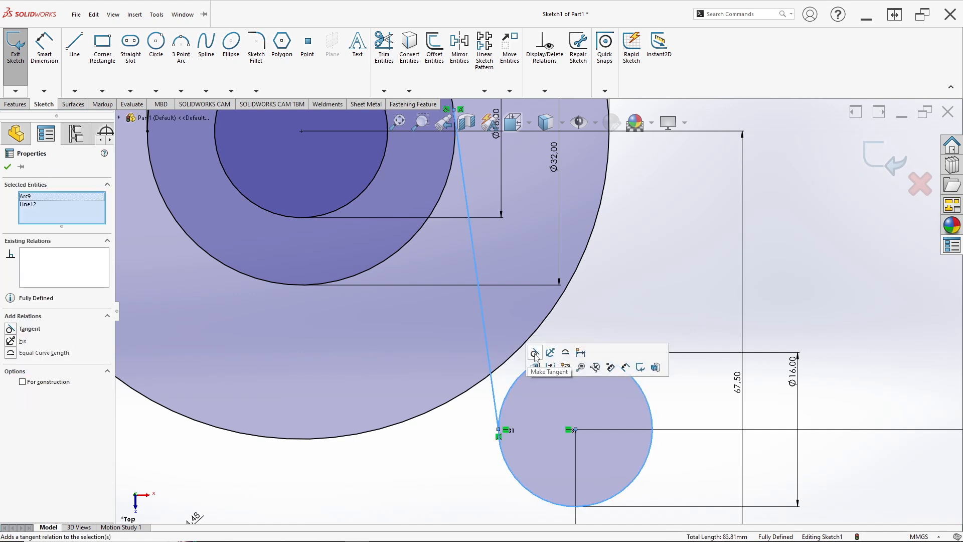
pyautogui.click(535, 353)
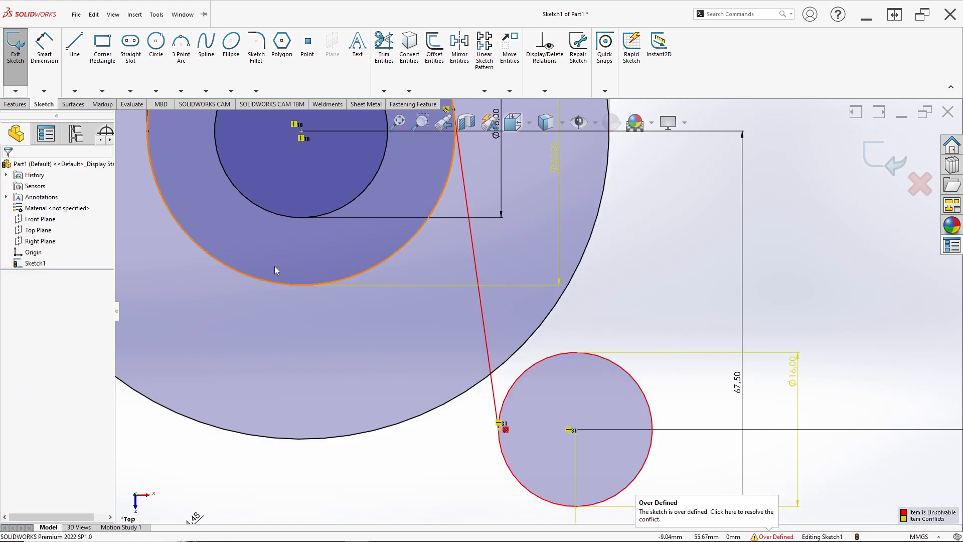
pyautogui.hotkey('ctrl', 'z')
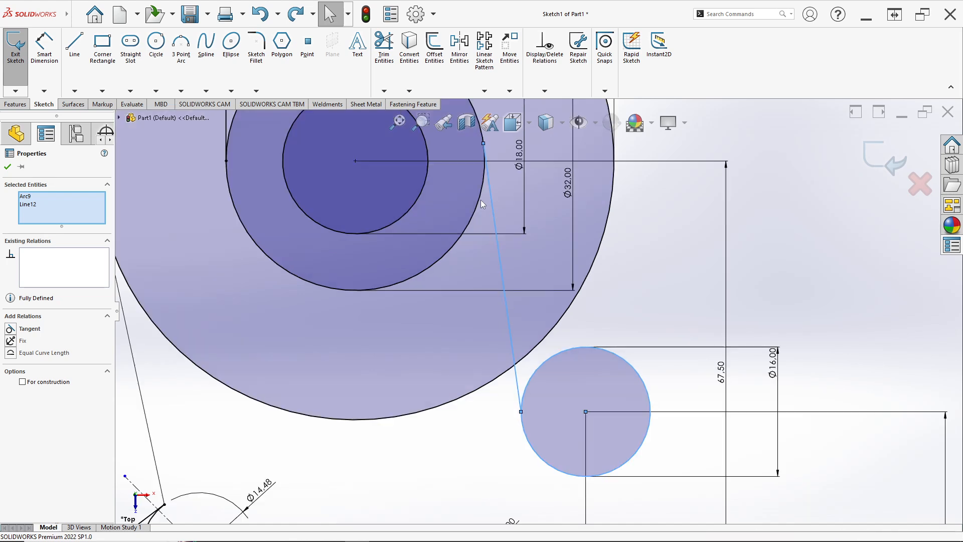
# Step: Trim away the connecting line and redraw it about 36 mm long from the 16 mm circle's lower left to the 32 mm circle's right side
pyautogui.click(383, 55)
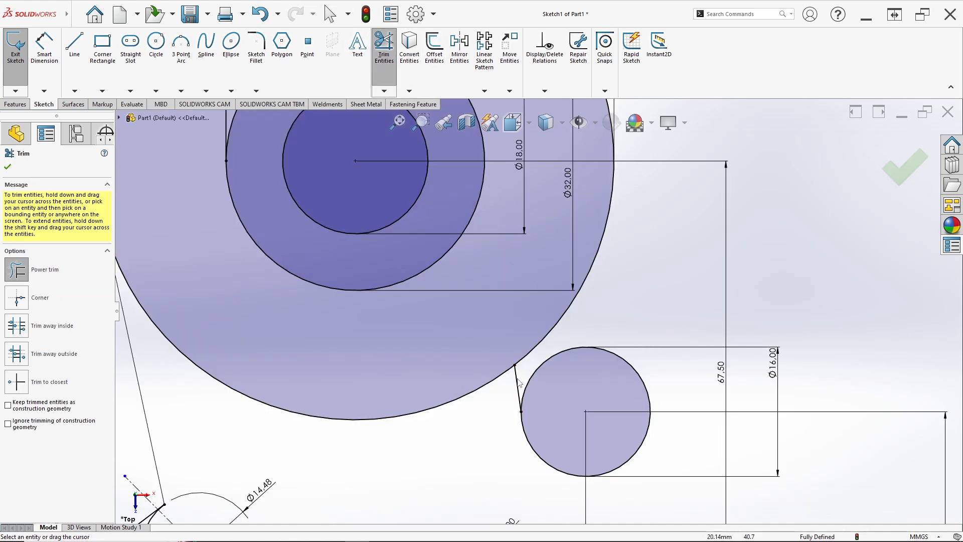
pyautogui.click(75, 45)
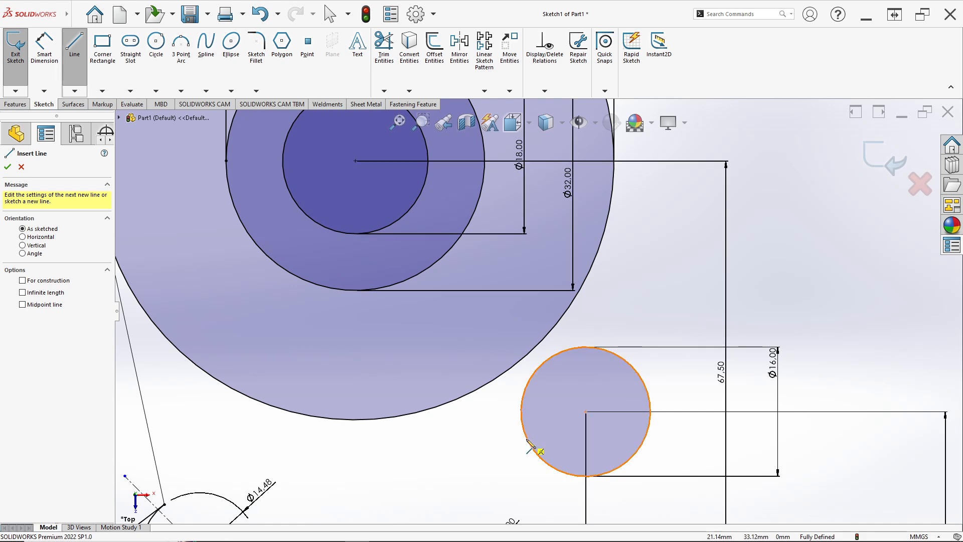
pyautogui.moveTo(527, 440)
pyautogui.mouseDown()
pyautogui.moveTo(477, 167)
pyautogui.moveTo(492, 157)
pyautogui.moveTo(485, 153)
pyautogui.mouseUp()
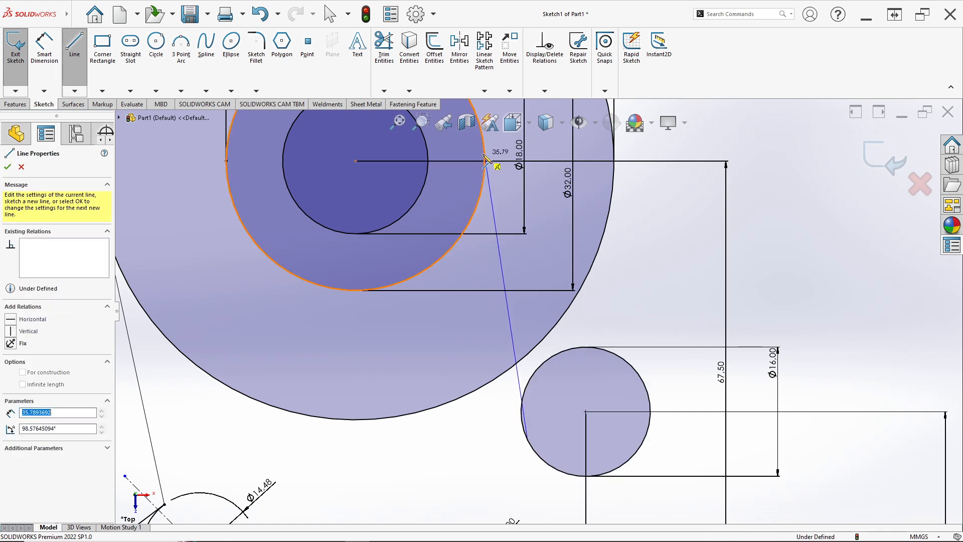
pyautogui.press('Escape')
# Step: Make the redrawn connecting line tangent to the upper-right 16 mm circle
pyautogui.click(518, 382)
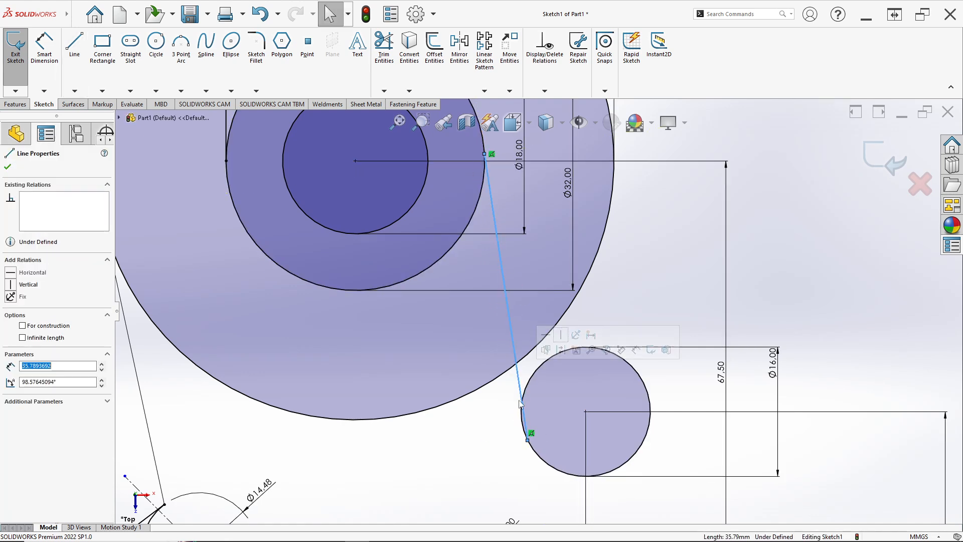
pyautogui.keyDown('ctrl'); pyautogui.click(521, 423); pyautogui.keyUp('ctrl')
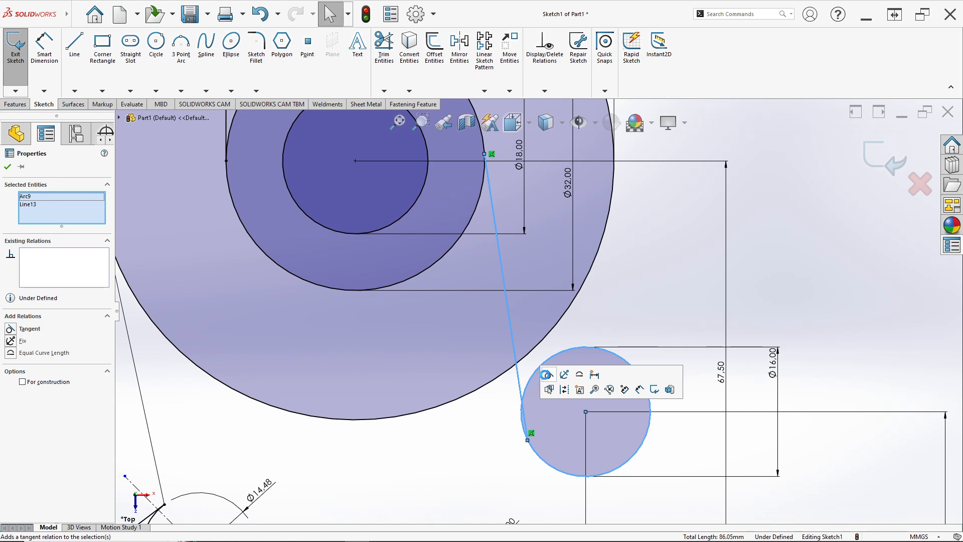
pyautogui.click(549, 374)
pyautogui.press('Escape')
# Step: Try to add a tangent relation between the concentric 32 mm and 64 mm circles
pyautogui.click(487, 197)
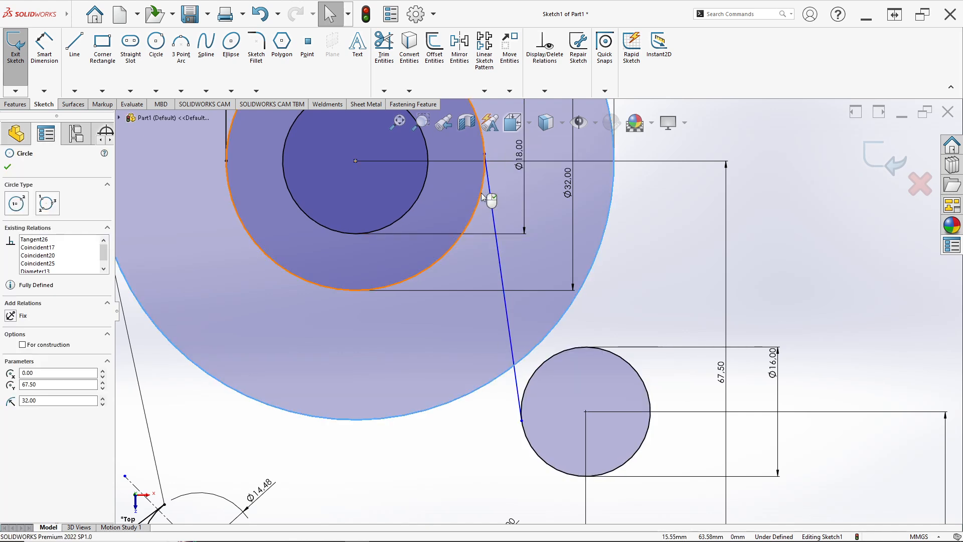
pyautogui.keyDown('ctrl'); pyautogui.click(483, 197); pyautogui.keyUp('ctrl')
pyautogui.click(524, 153)
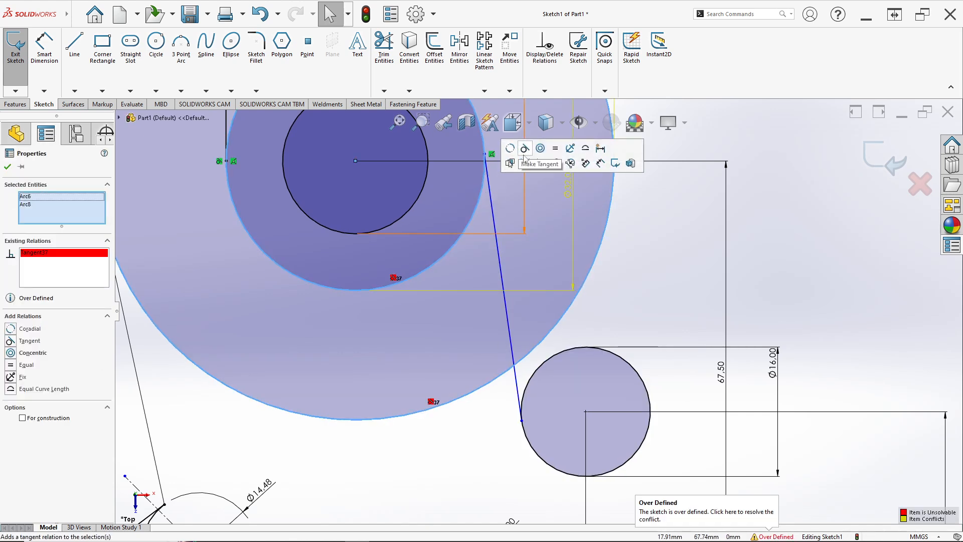
# Step: Trim away the connecting line, and undo both the trim and the tangent relation between the concentric circles
pyautogui.click(383, 64)
pyautogui.moveTo(506, 391); pyautogui.dragTo(523, 384)
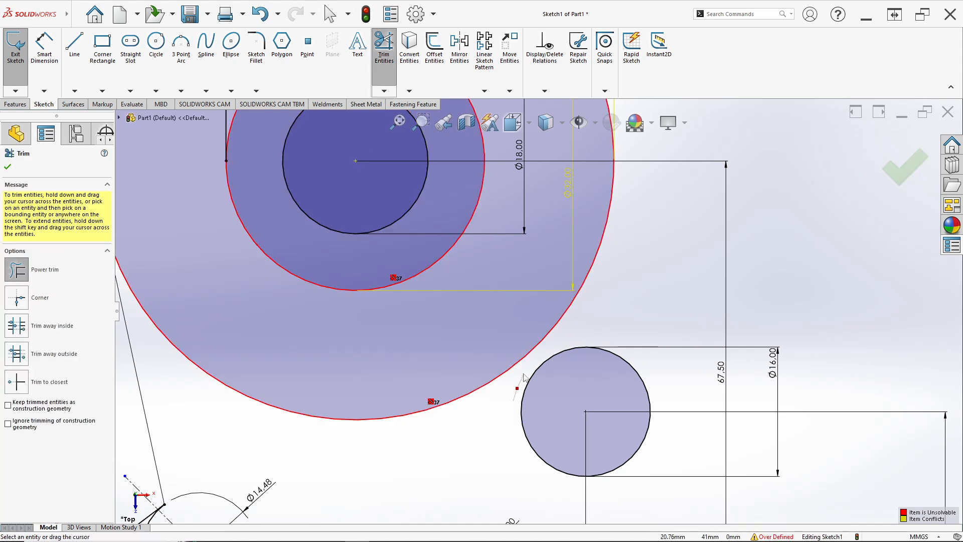
pyautogui.click(75, 46)
pyautogui.press('Escape')
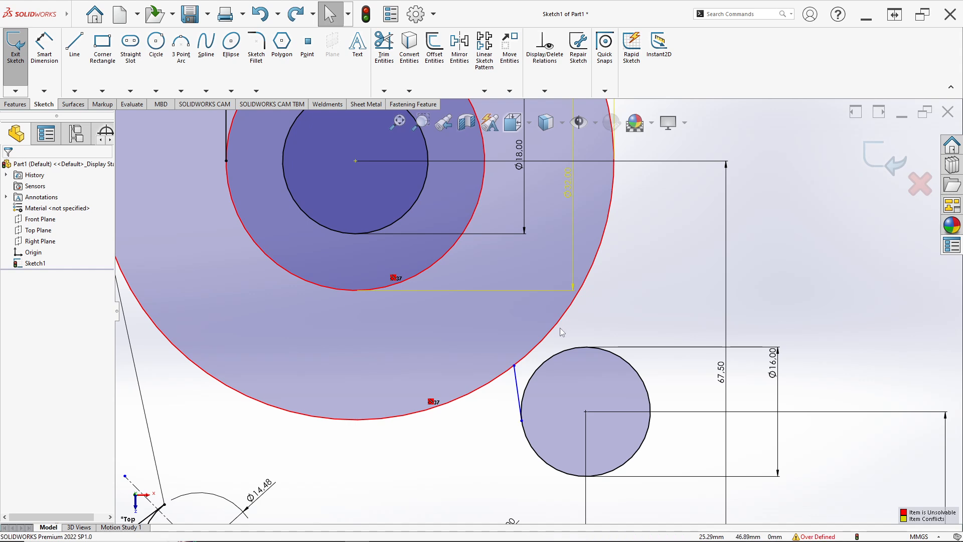
pyautogui.hotkey('ctrl', 'z')
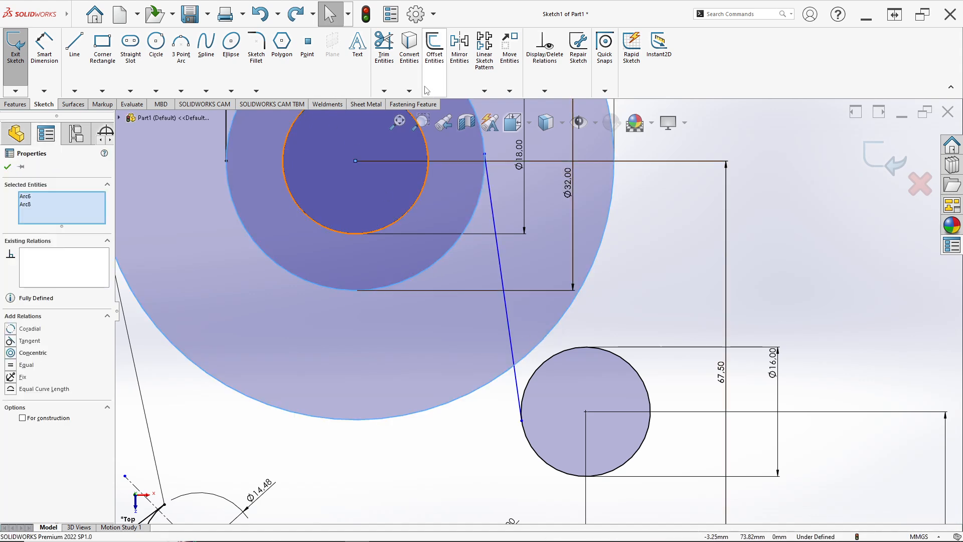
# Step: Trim away the connecting line and sketch a new one from the 32 mm circle's right side to the 16 mm circle's left side
pyautogui.click(387, 60)
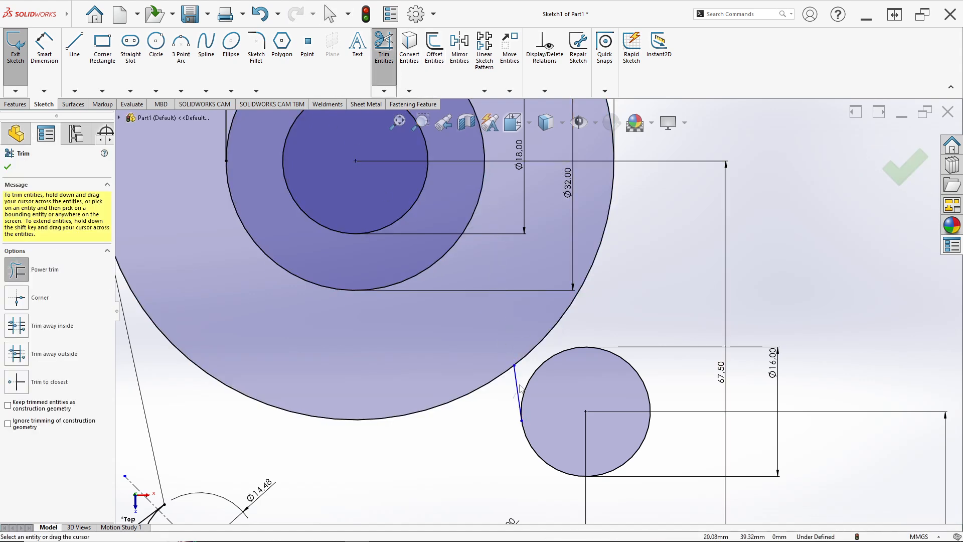
pyautogui.click(74, 45)
pyautogui.scroll(5, 512, 365)
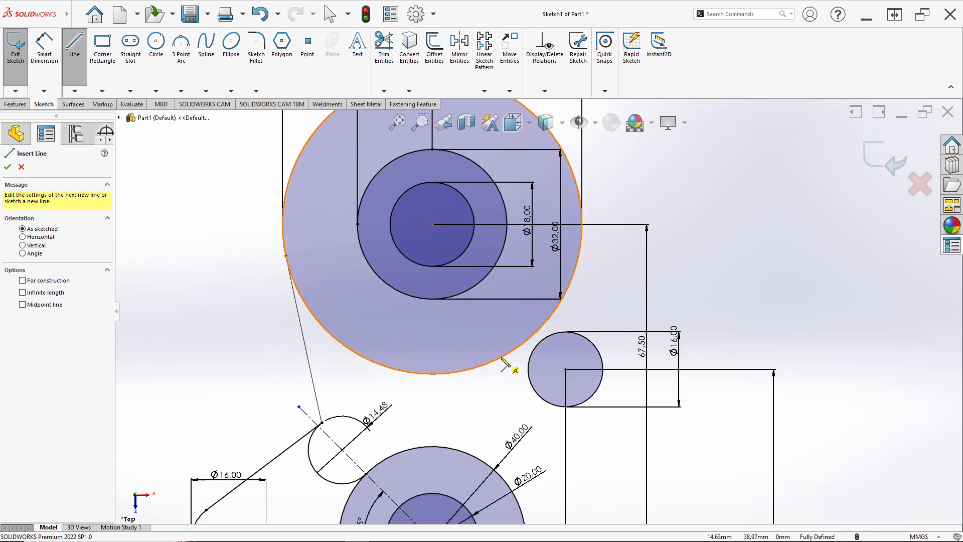
pyautogui.scroll(-4, 521, 367)
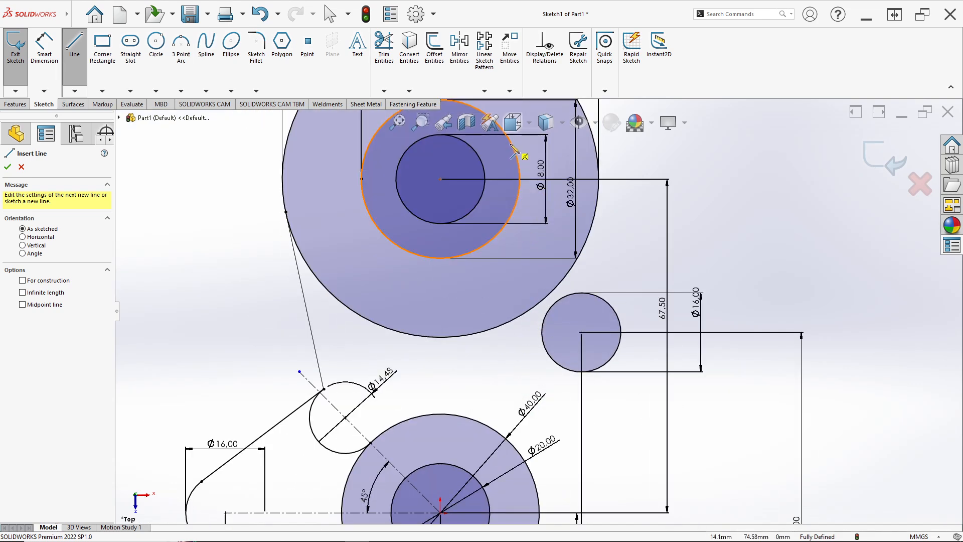
pyautogui.click(520, 176)
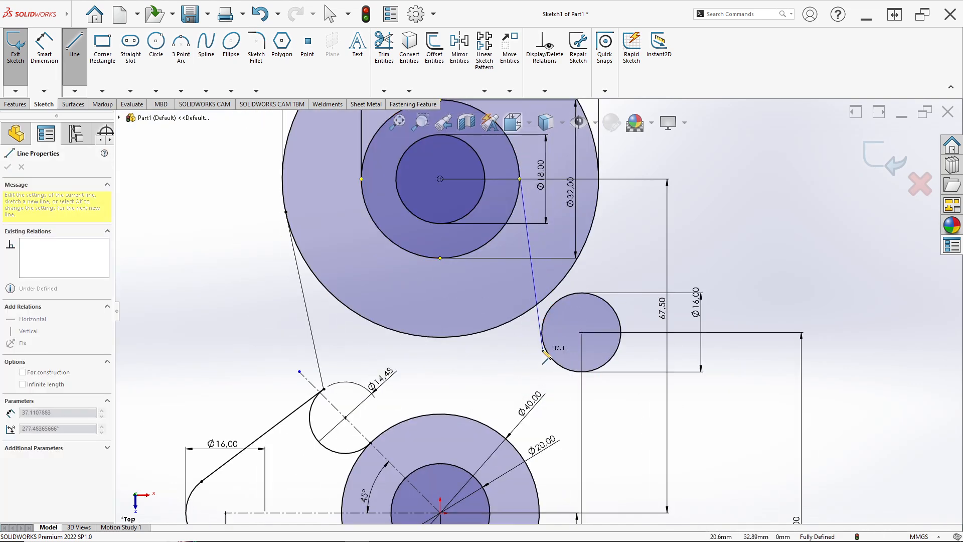
pyautogui.click(551, 356)
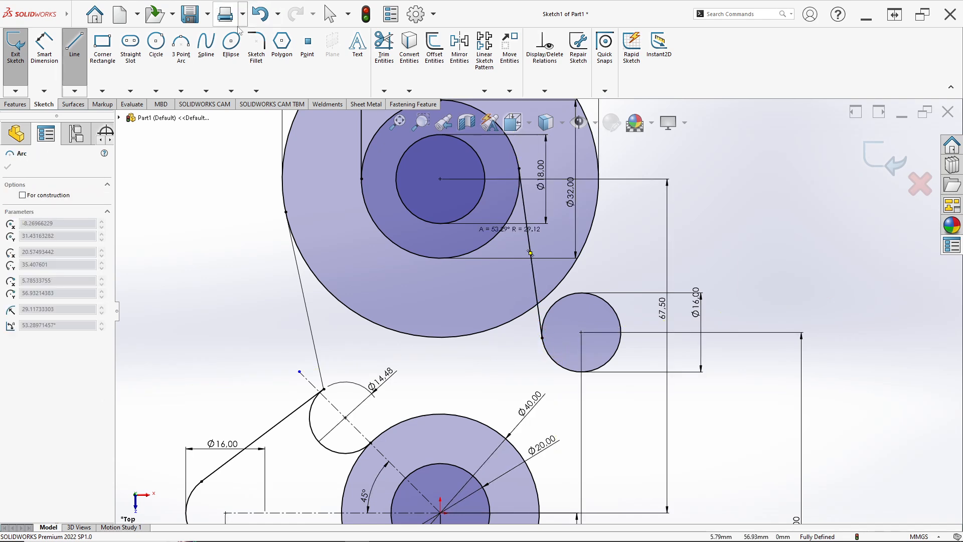
# Step: Trim away the connecting line and start a new one from the 16 mm circle's lower left toward the 32 mm circle
pyautogui.click(377, 56)
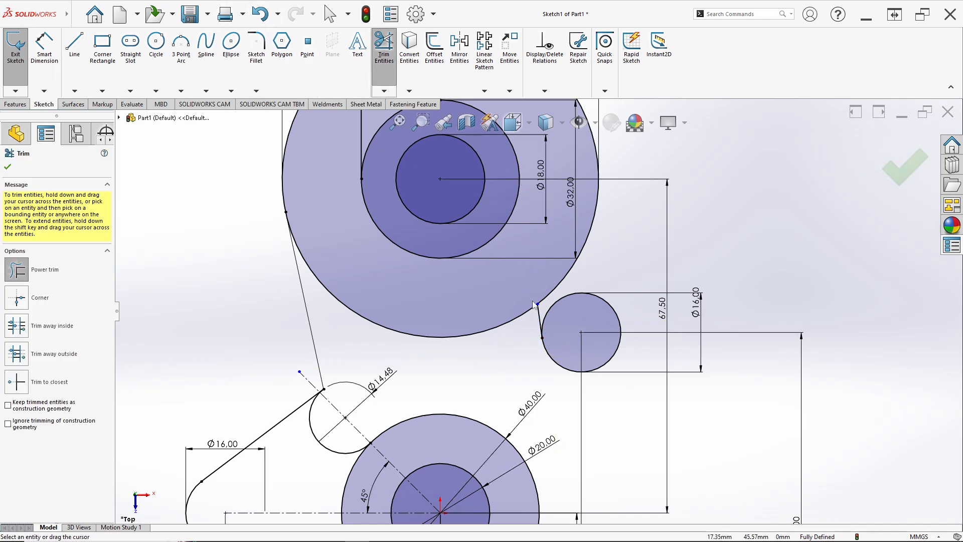
pyautogui.scroll(-4, 536, 317)
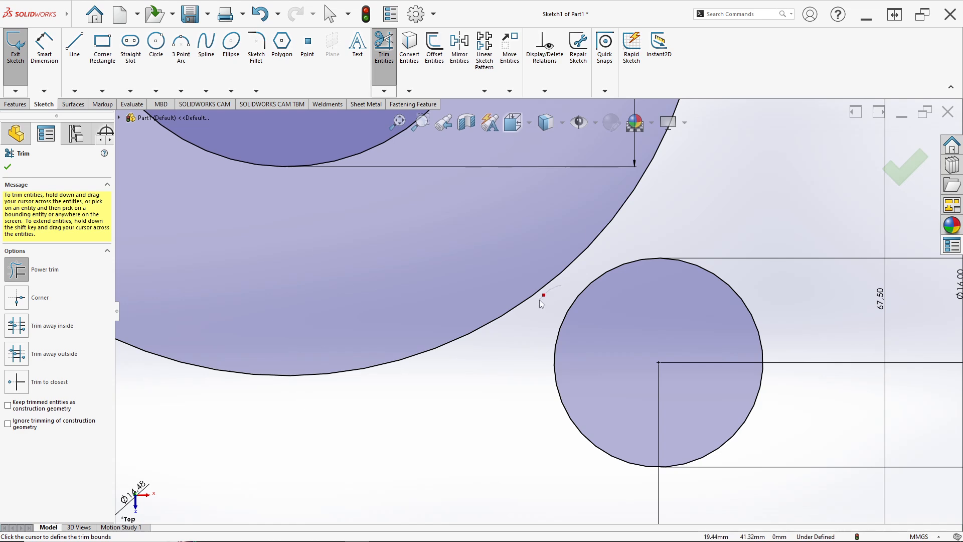
pyautogui.click(74, 46)
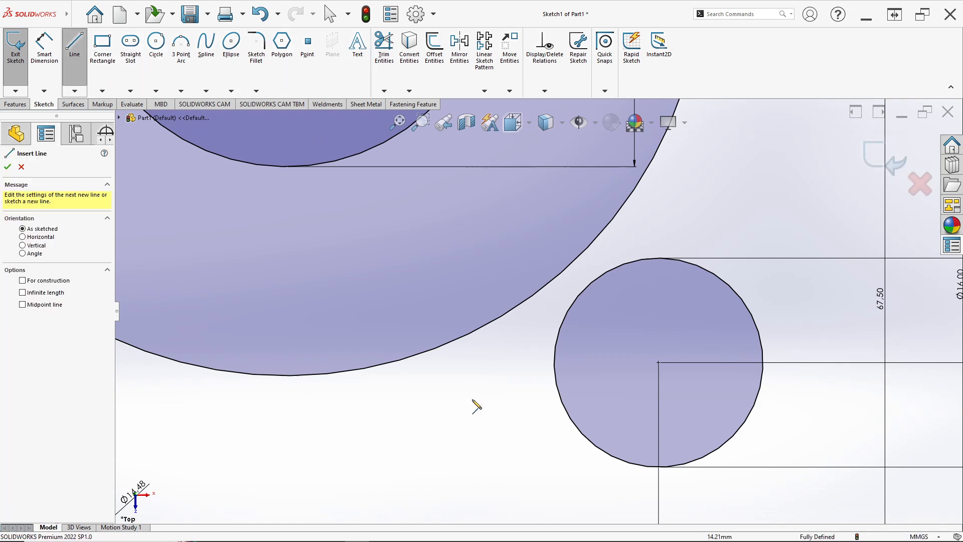
pyautogui.click(586, 436)
pyautogui.scroll(4, 496, 223)
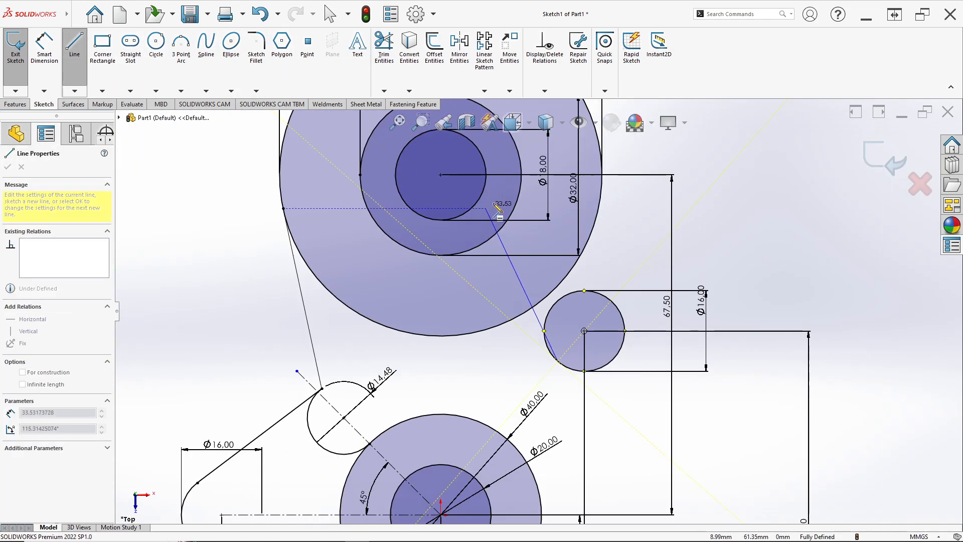
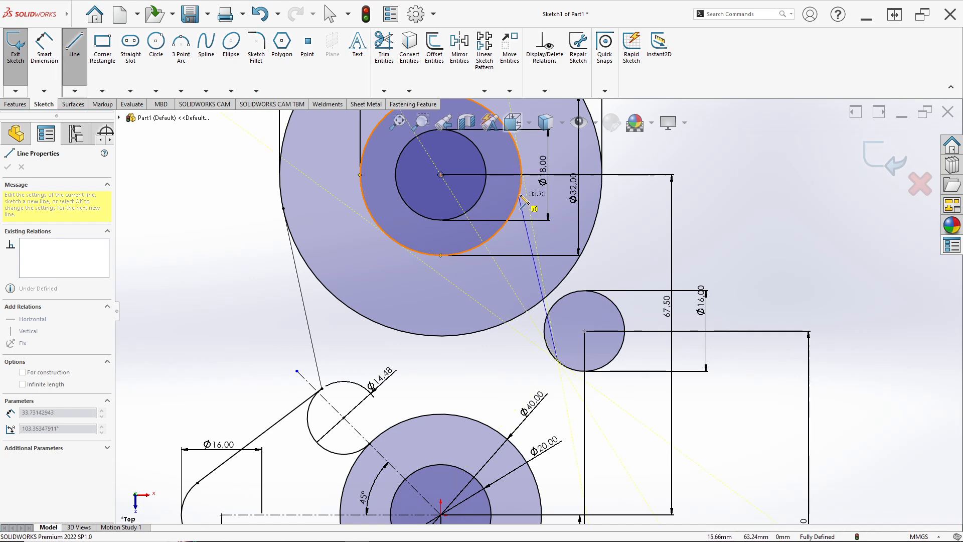
# Step: Finish the connecting line on the 32 mm circle's right side and make it tangent to that circle
pyautogui.click(518, 148)
pyautogui.press('Escape')
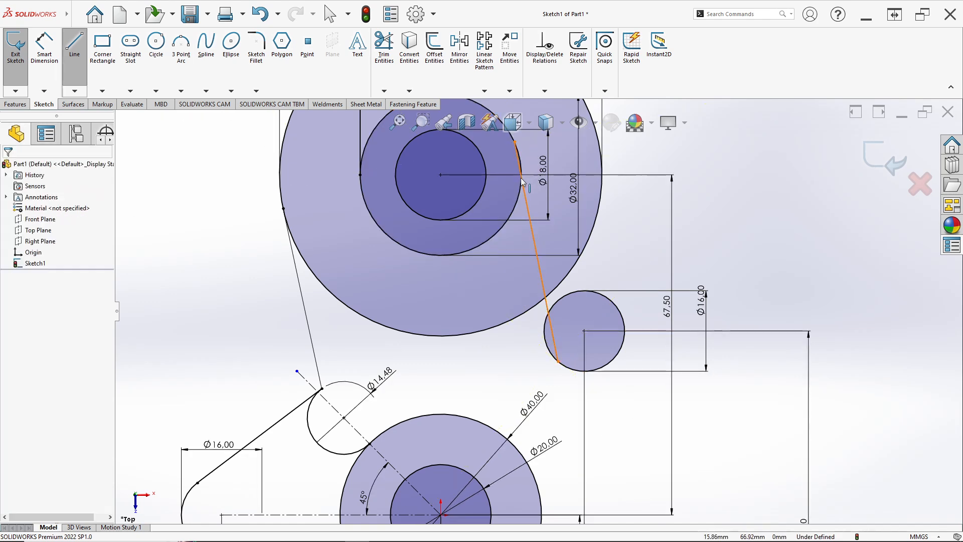
pyautogui.scroll(3, 519, 151)
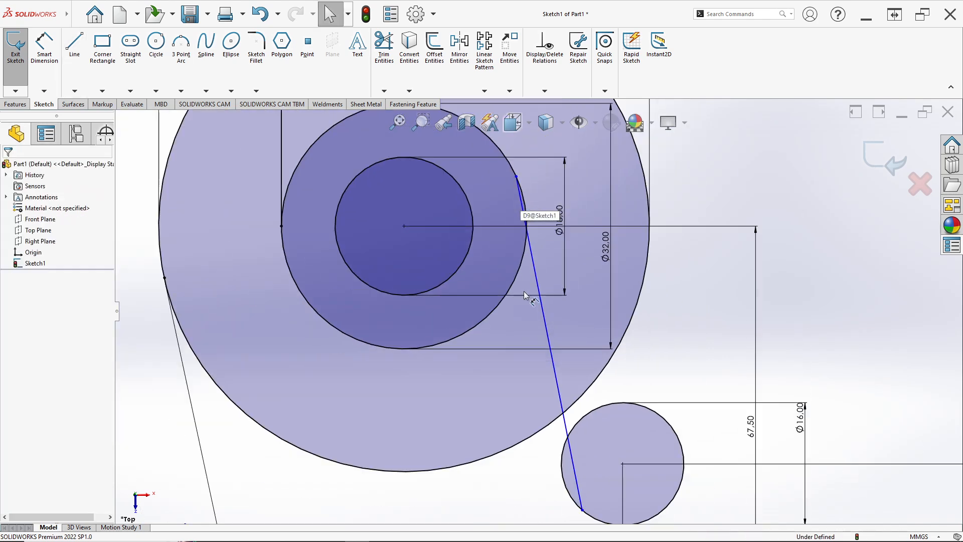
pyautogui.click(529, 239)
pyautogui.keyDown('ctrl'); pyautogui.click(526, 259); pyautogui.keyUp('ctrl')
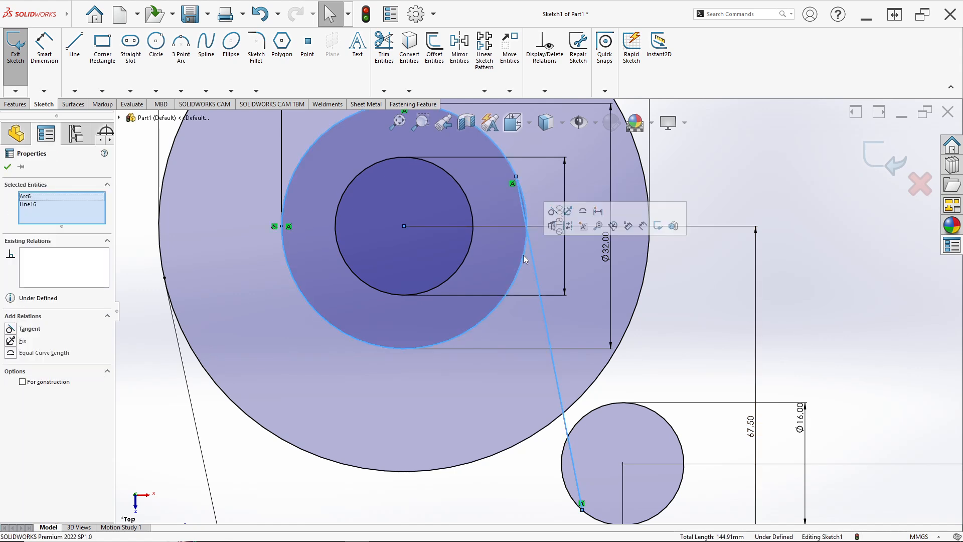
pyautogui.click(552, 211)
# Step: Make the connecting line tangent to the 16 mm circle
pyautogui.scroll(-3, 552, 326)
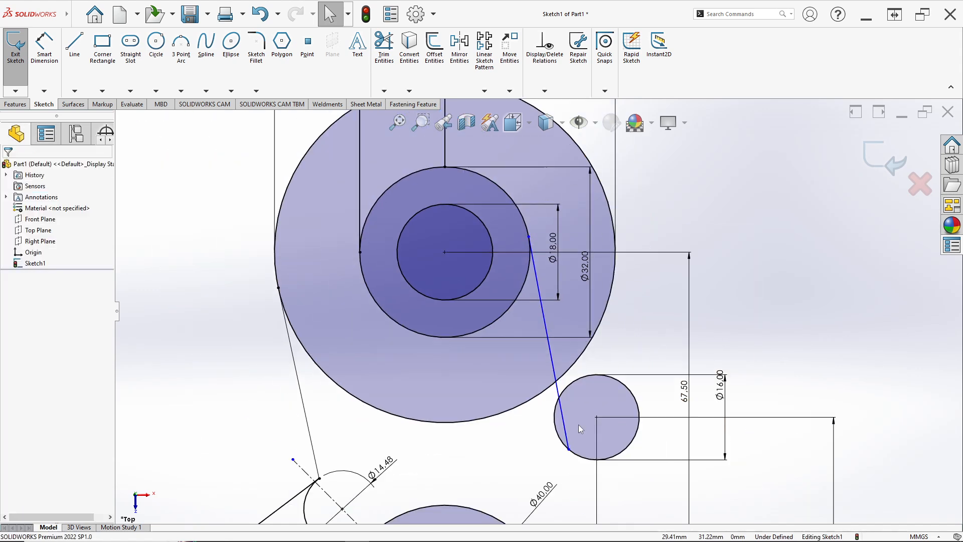
pyautogui.click(559, 409)
pyautogui.keyDown('ctrl'); pyautogui.click(552, 402); pyautogui.keyUp('ctrl')
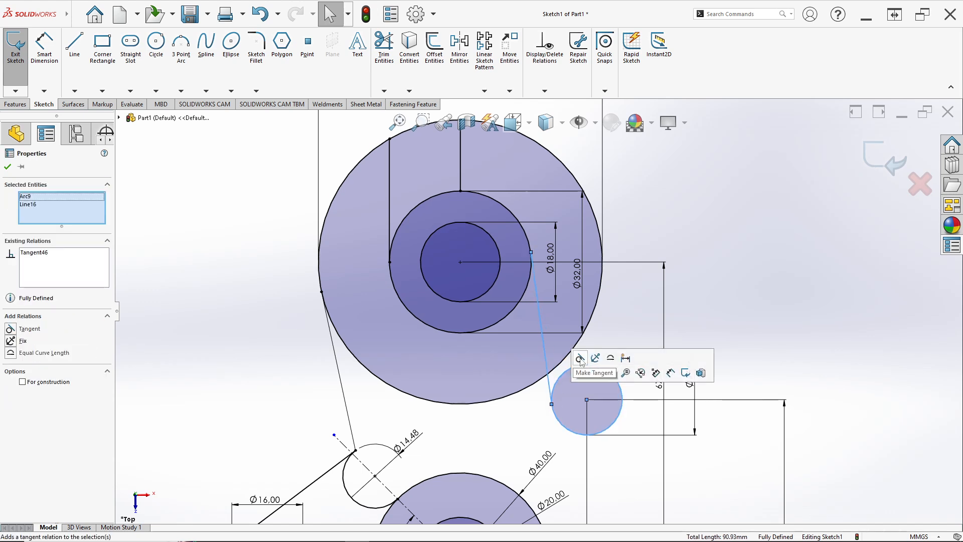
pyautogui.click(580, 359)
# Step: Trim away the 64 mm circle's right side and its lower arc between the two tangent lines
pyautogui.scroll(-2, 534, 306)
pyautogui.click(486, 255)
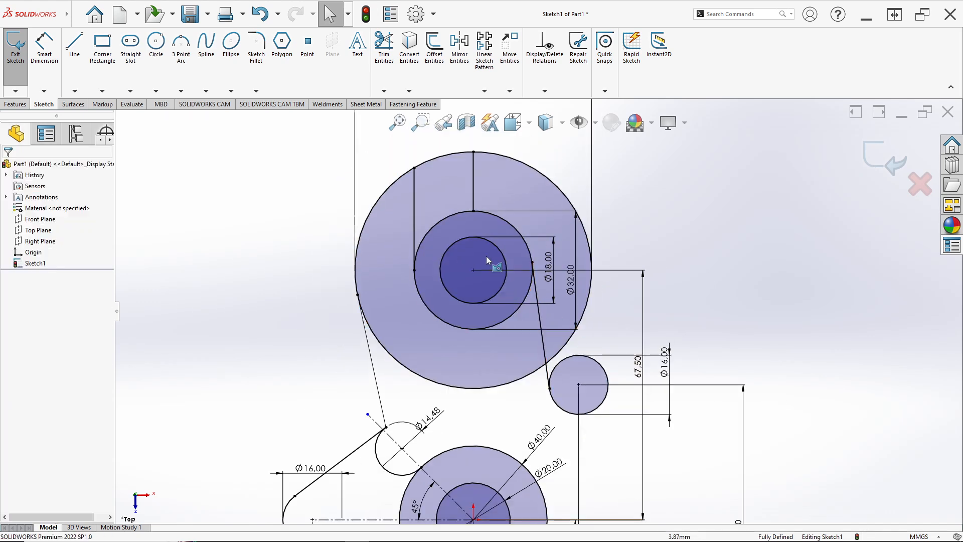
pyautogui.hotkey('alt', 'Tab')
pyautogui.hotkey('alt', 'Tab')
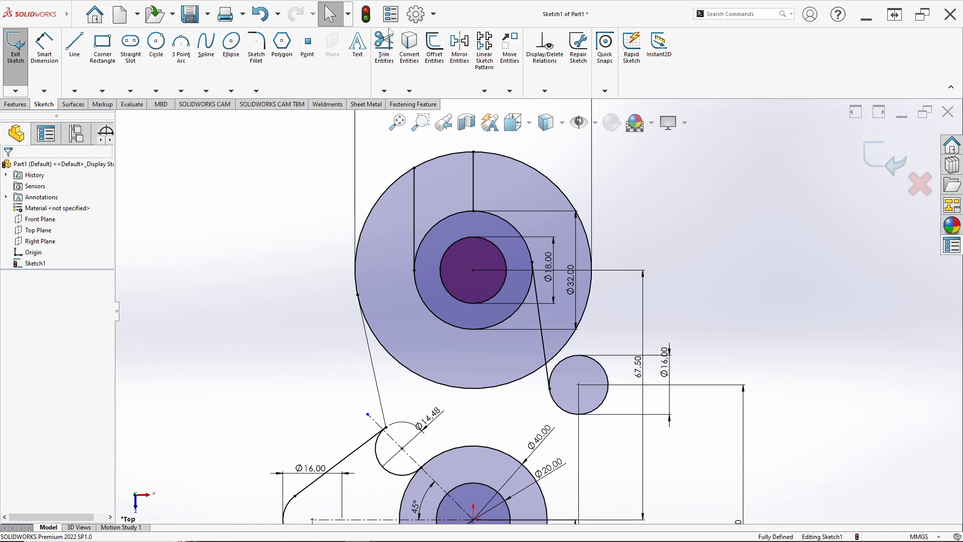
pyautogui.click(384, 47)
pyautogui.scroll(3, 552, 207)
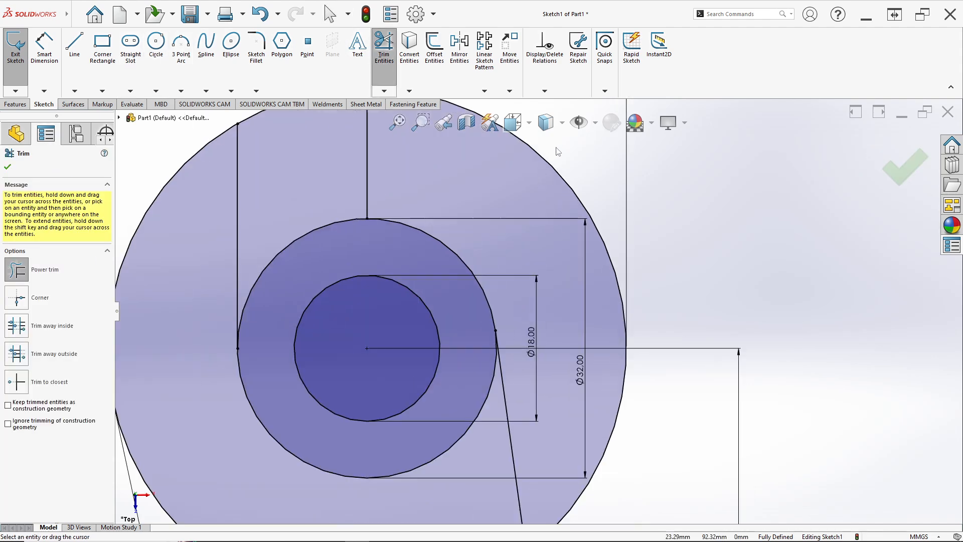
pyautogui.moveTo(552, 208); pyautogui.dragTo(558, 151)
pyautogui.scroll(-4, 557, 251)
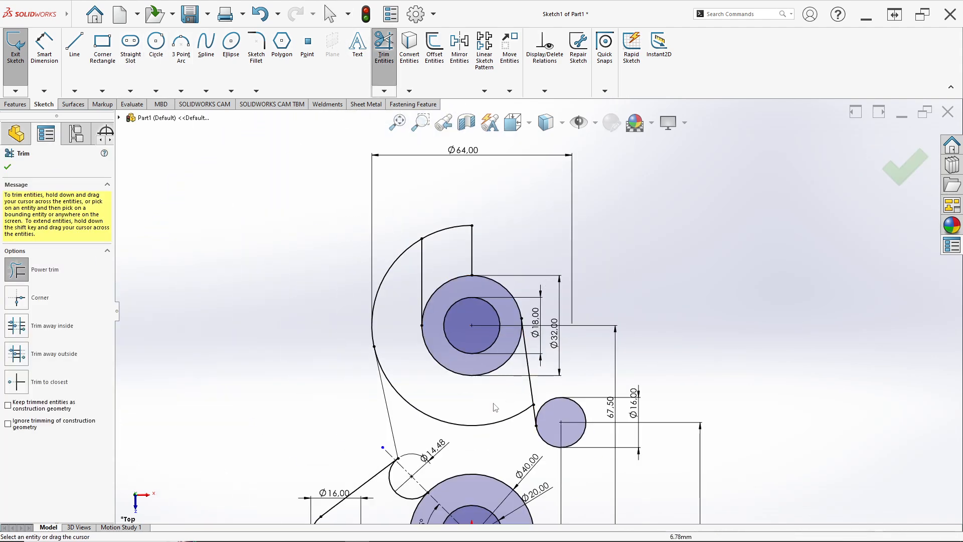
pyautogui.moveTo(484, 426); pyautogui.dragTo(486, 425)
pyautogui.scroll(-3, 479, 411)
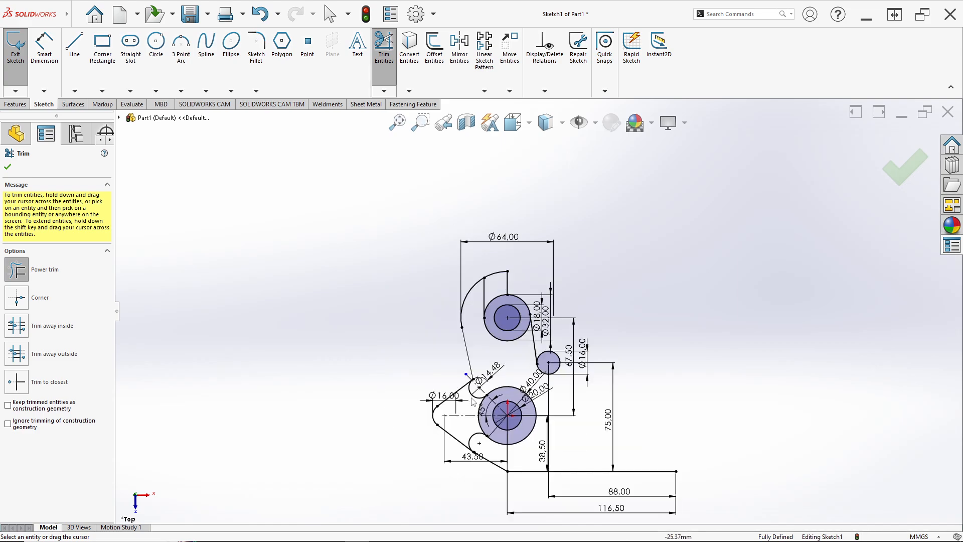
pyautogui.scroll(3, 482, 354)
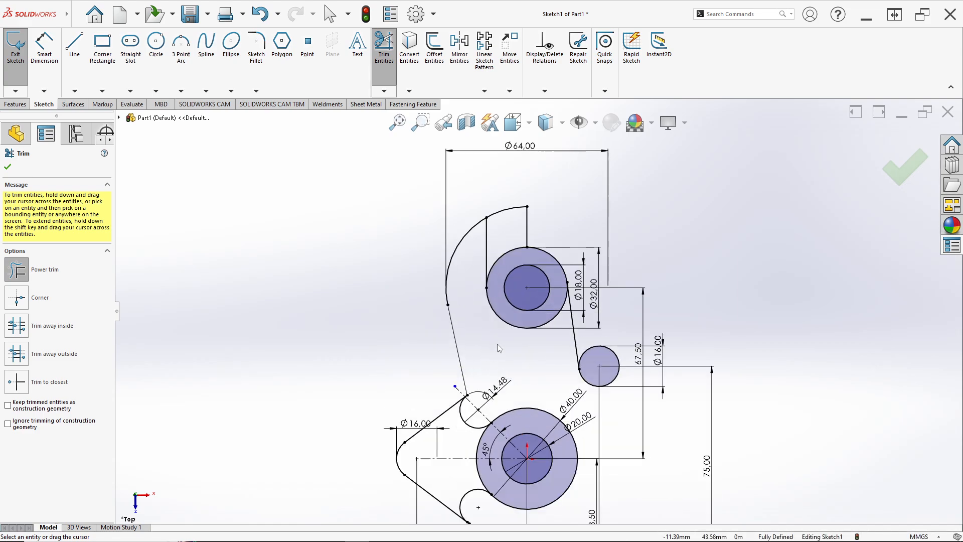
# Step: Following the reference drawing, sketch a circle of about 11 mm radius above the right part of the bottom line
pyautogui.hotkey('alt', 'Tab')
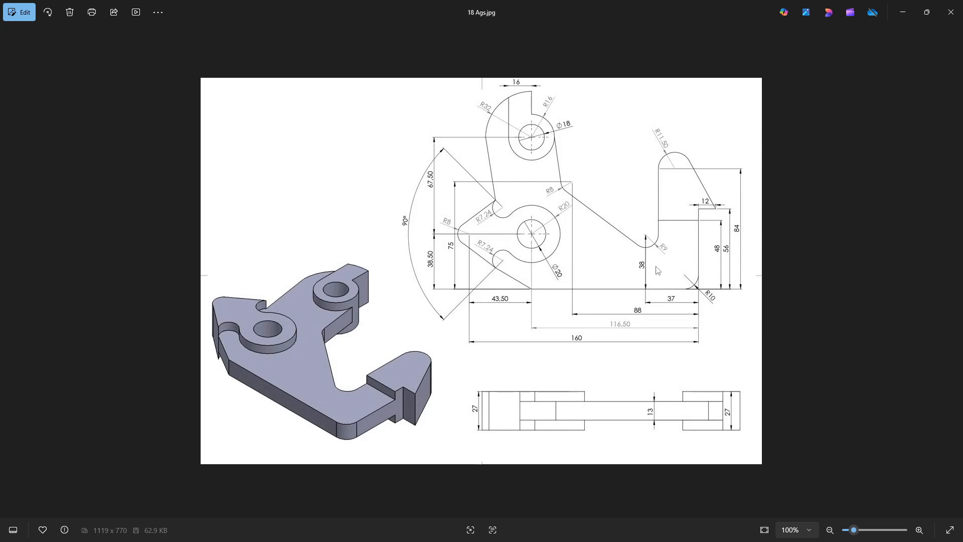
pyautogui.hotkey('alt', 'Tab')
pyautogui.scroll(-3, 671, 324)
pyautogui.press('f')
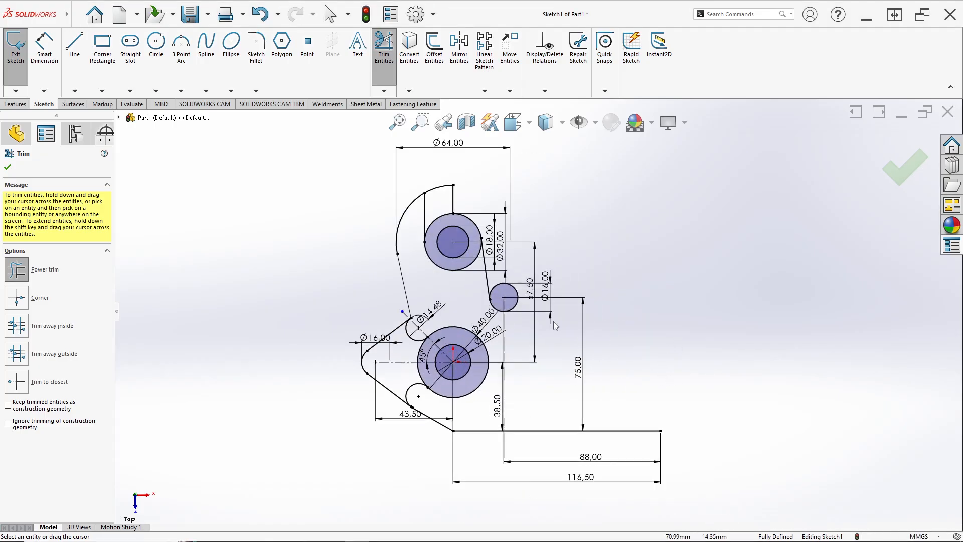
pyautogui.click(156, 45)
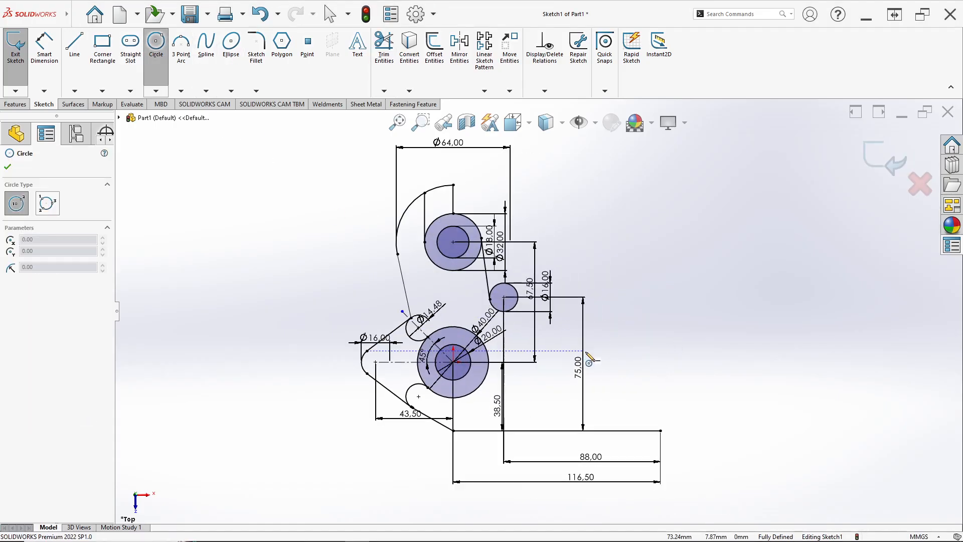
pyautogui.scroll(-2, 597, 356)
pyautogui.click(623, 343)
pyautogui.click(636, 362)
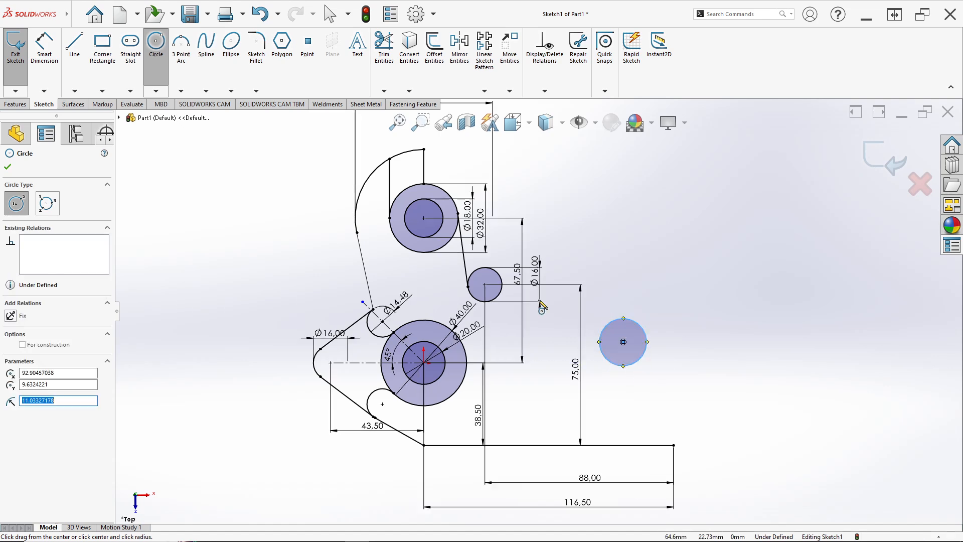
# Step: Dimension the new right-hand circle's diameter as 18 mm, twice the R9 radius in the reference drawing
pyautogui.click(47, 53)
pyautogui.click(639, 328)
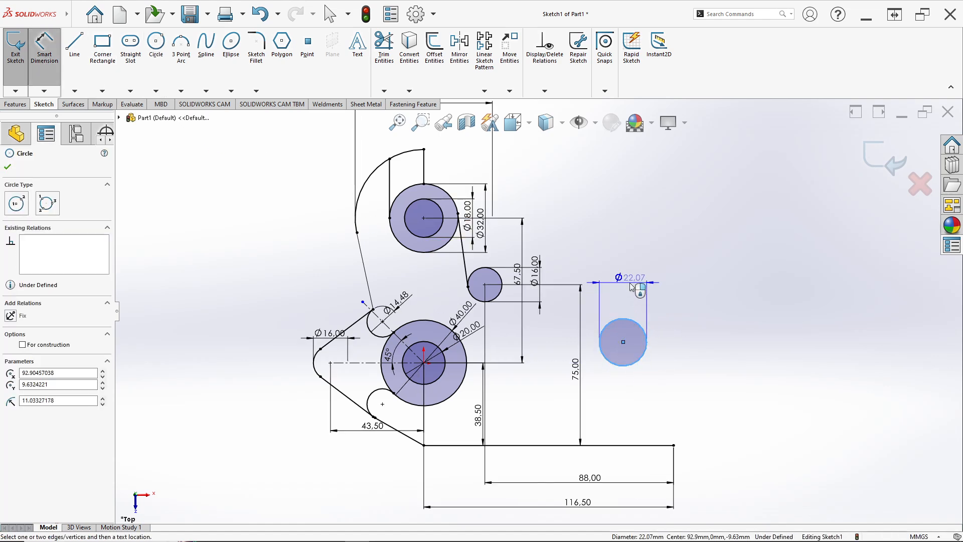
pyautogui.hotkey('alt', 'Tab')
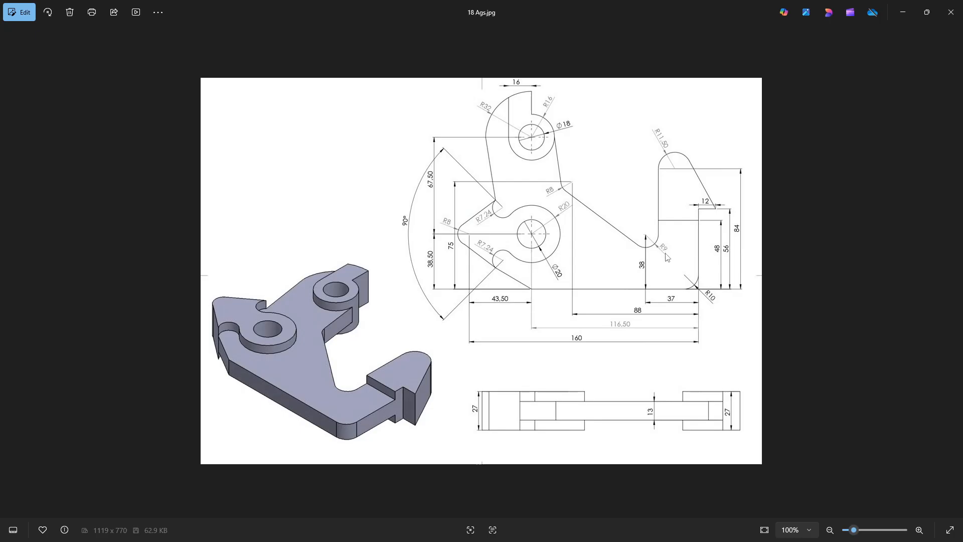
pyautogui.hotkey('alt', 'Tab')
pyautogui.write('18')
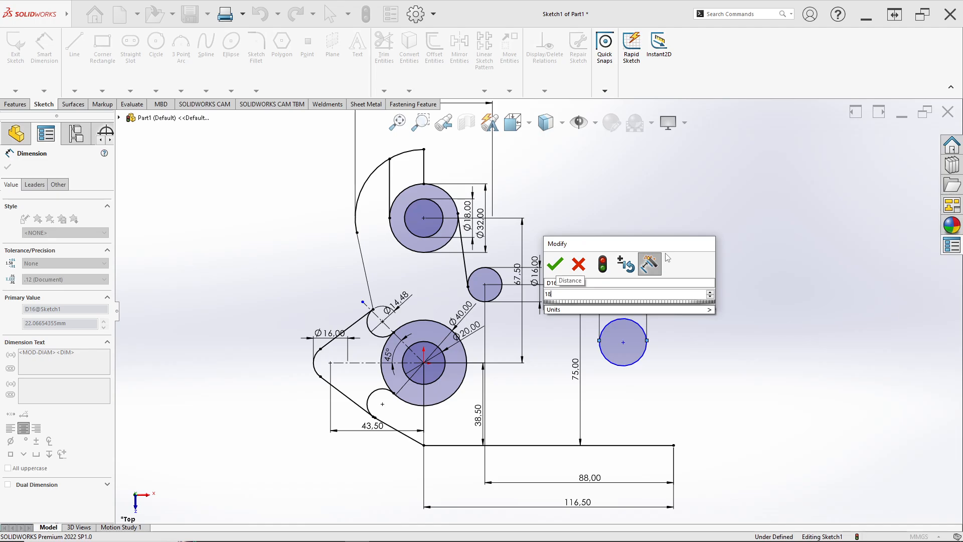
pyautogui.press('Return')
# Step: Dimension the vertical distance from the bottom line to the right-hand circle's centre as 38 mm
pyautogui.hotkey('alt', 'Tab')
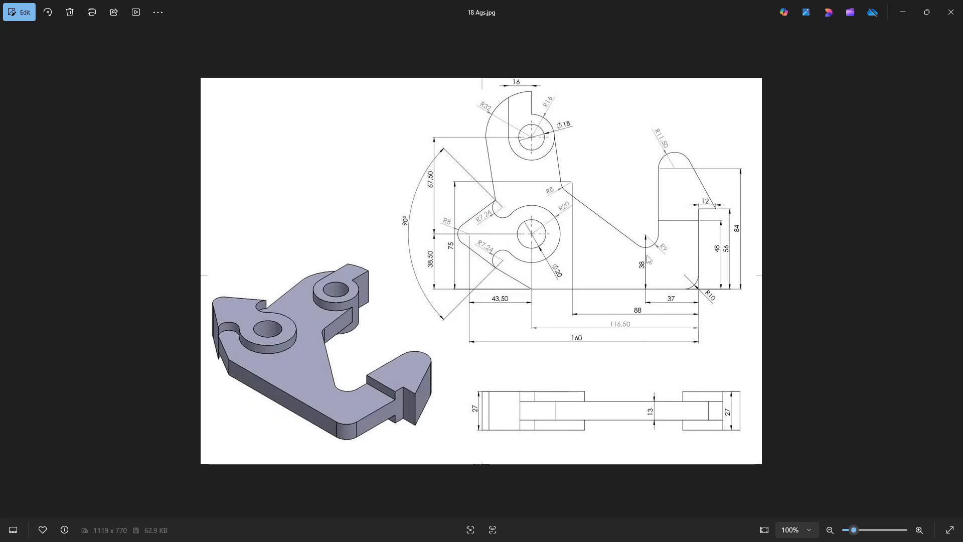
pyautogui.hotkey('alt', 'Tab')
pyautogui.click(623, 343)
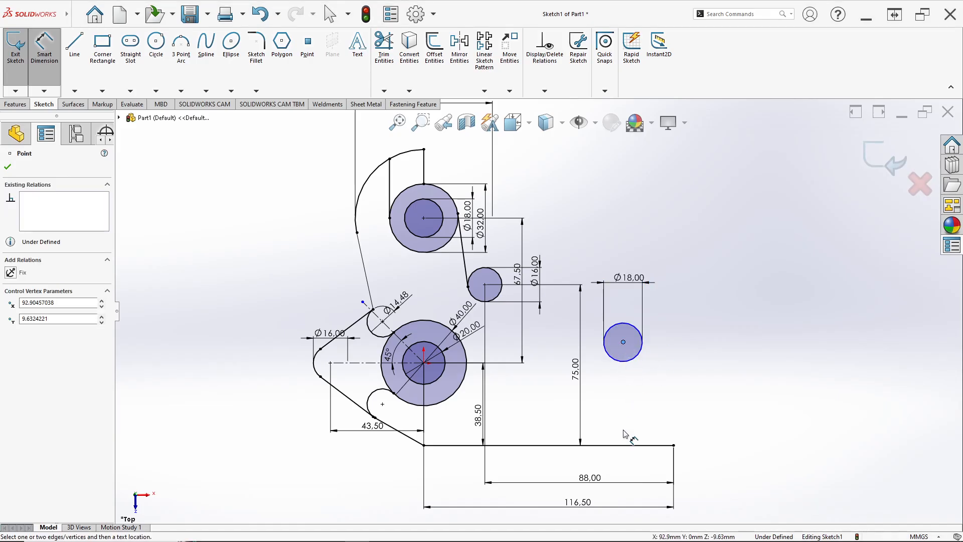
pyautogui.click(625, 445)
pyautogui.click(660, 423)
pyautogui.hotkey('alt', 'Tab')
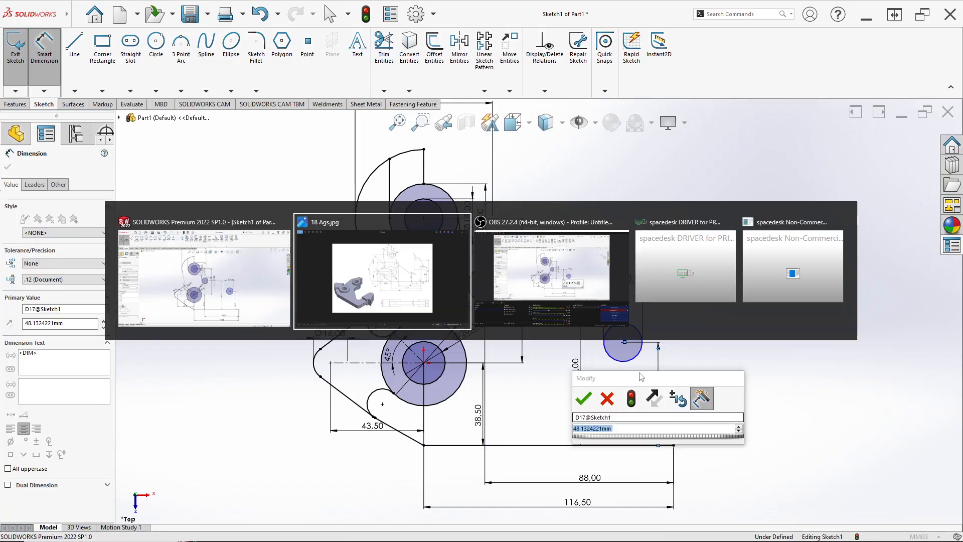
pyautogui.hotkey('alt', 'Tab')
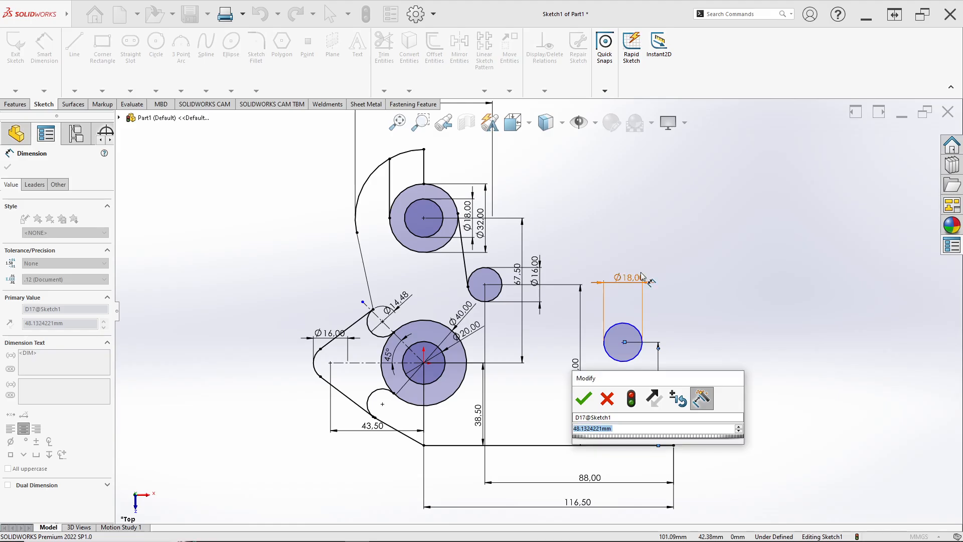
pyautogui.write('38')
pyautogui.press('Return')
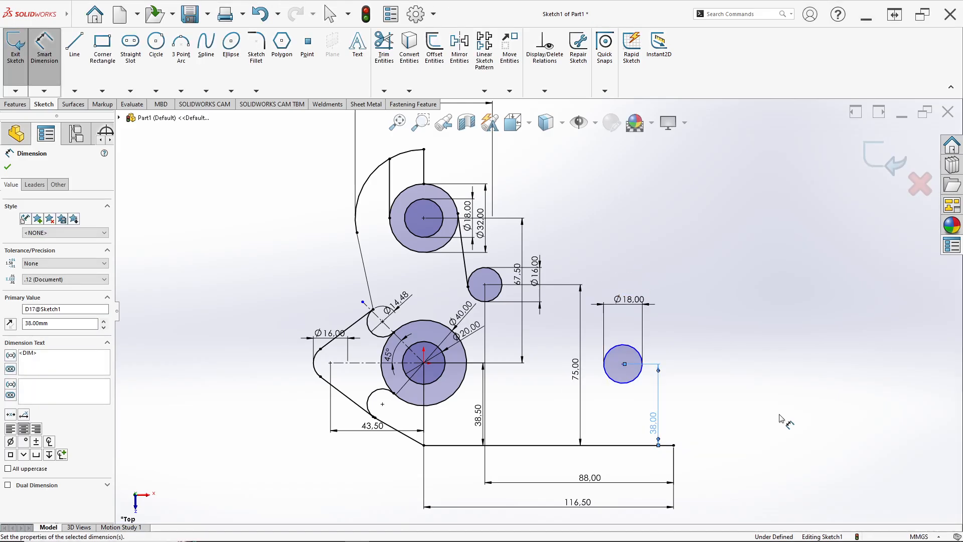
# Step: Dimension the horizontal distance from the right-hand circle's centre to the bottom line's right endpoint as 37 mm
pyautogui.hotkey('alt', 'Tab')
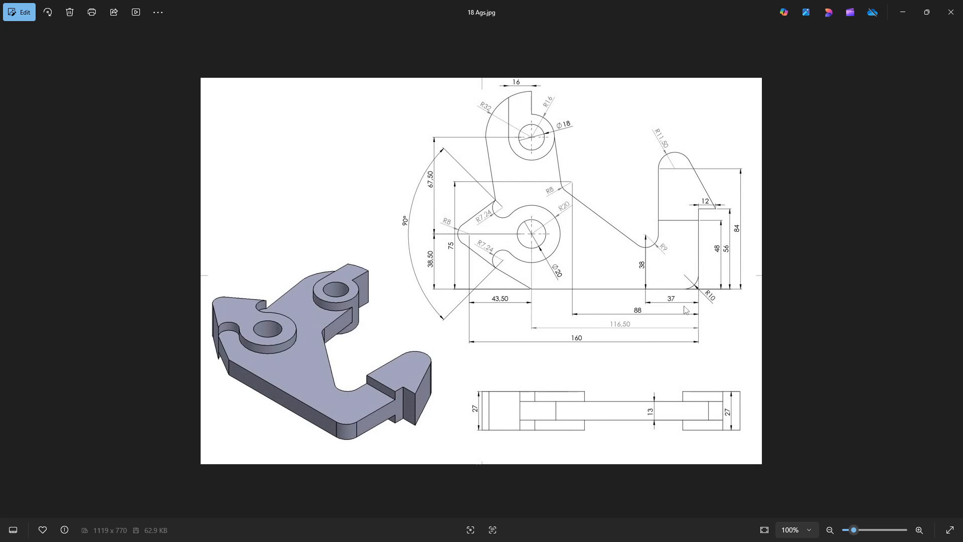
pyautogui.hotkey('alt', 'Tab')
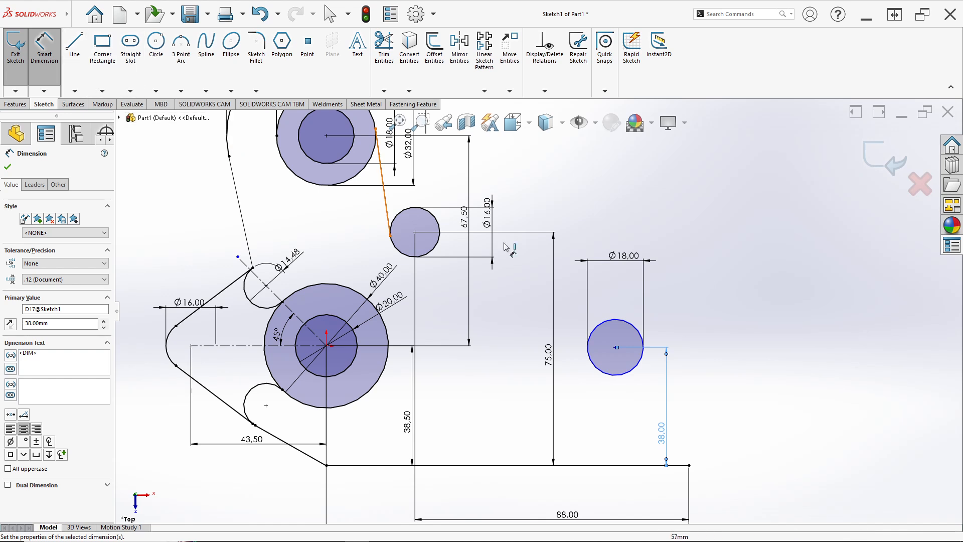
pyautogui.press('Escape')
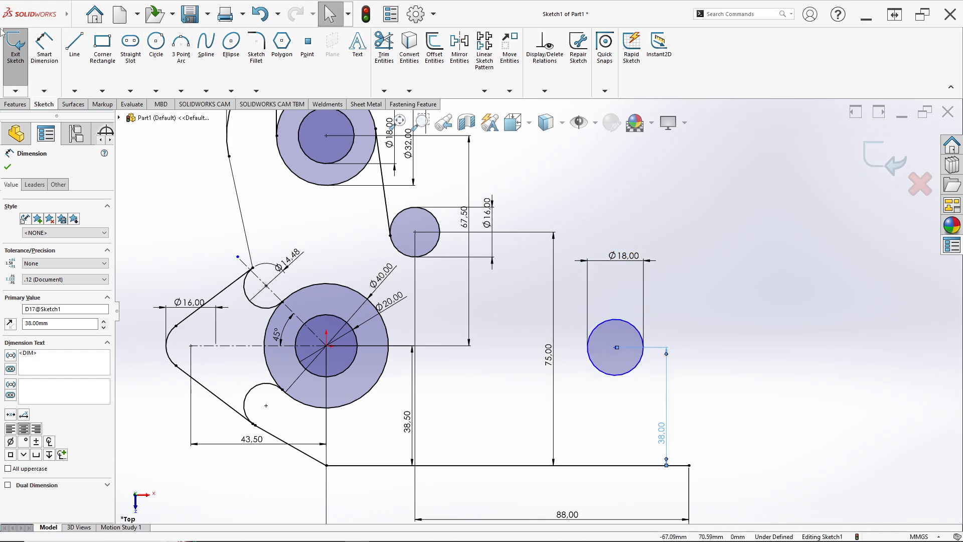
pyautogui.click(53, 45)
pyautogui.click(616, 348)
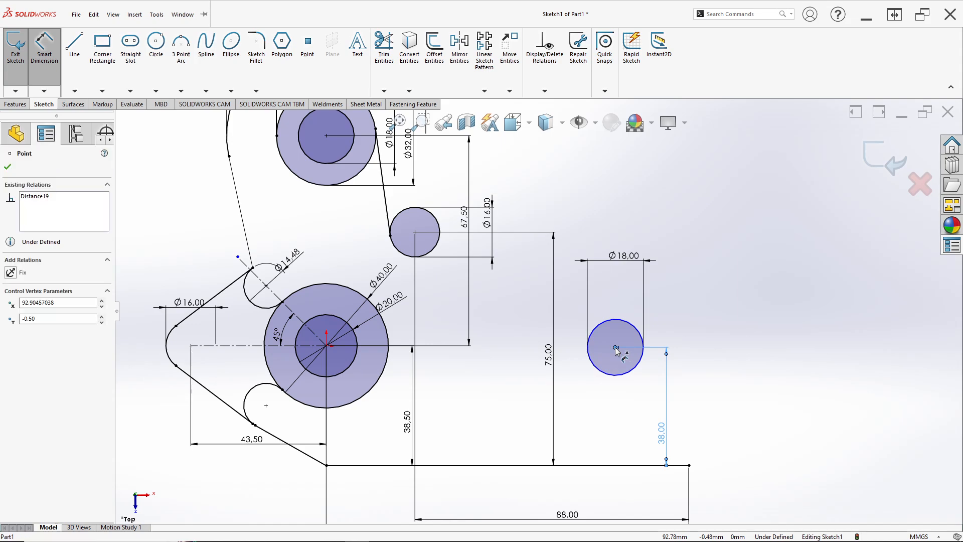
pyautogui.click(689, 465)
pyautogui.click(645, 494)
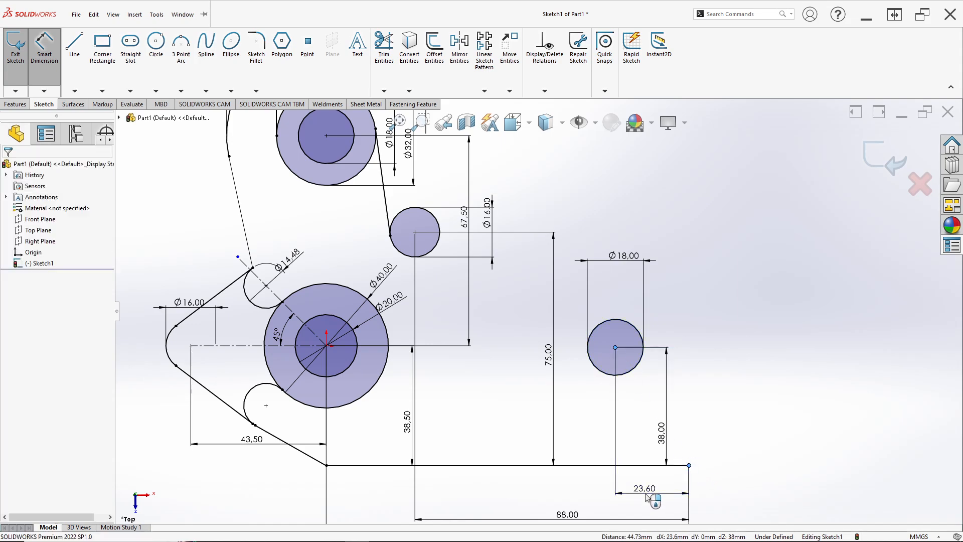
pyautogui.hotkey('alt', 'Tab')
pyautogui.hotkey('alt', 'Tab')
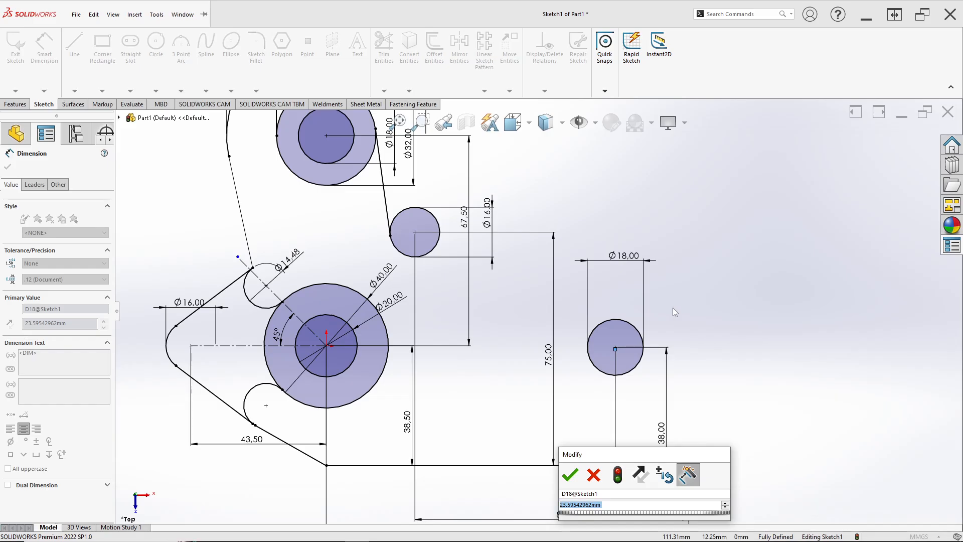
pyautogui.write('37')
pyautogui.press('Return')
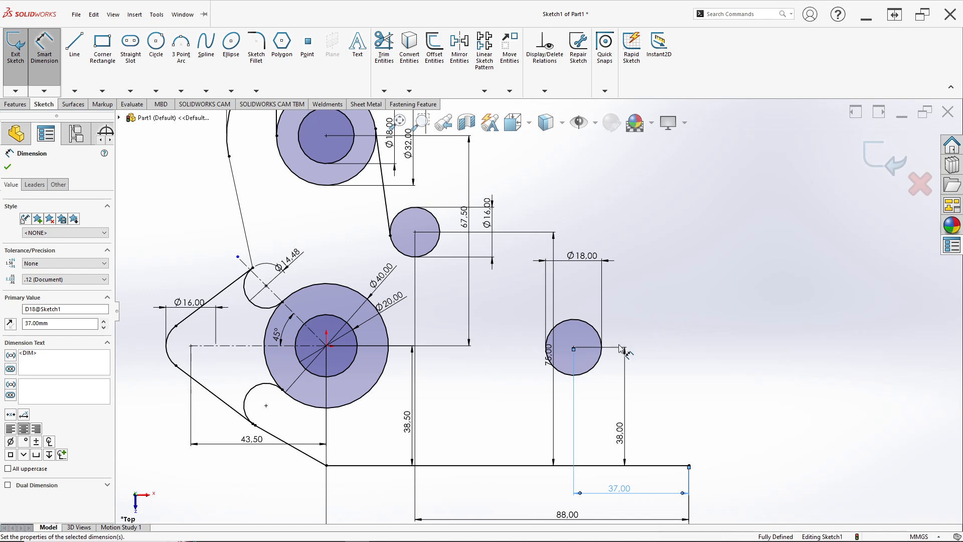
# Step: Move the 75 mm dimension clear of the right-hand 18 mm circle and stop dimensioning
pyautogui.scroll(1, 620, 346)
pyautogui.moveTo(546, 352); pyautogui.dragTo(519, 351)
pyautogui.press('Escape')
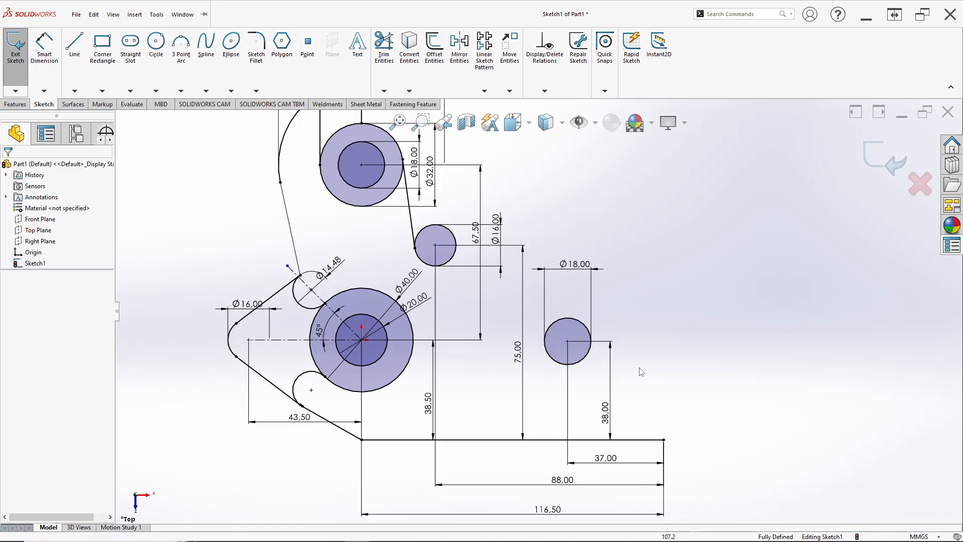
pyautogui.click(565, 350)
pyautogui.hotkey('alt', 'Tab')
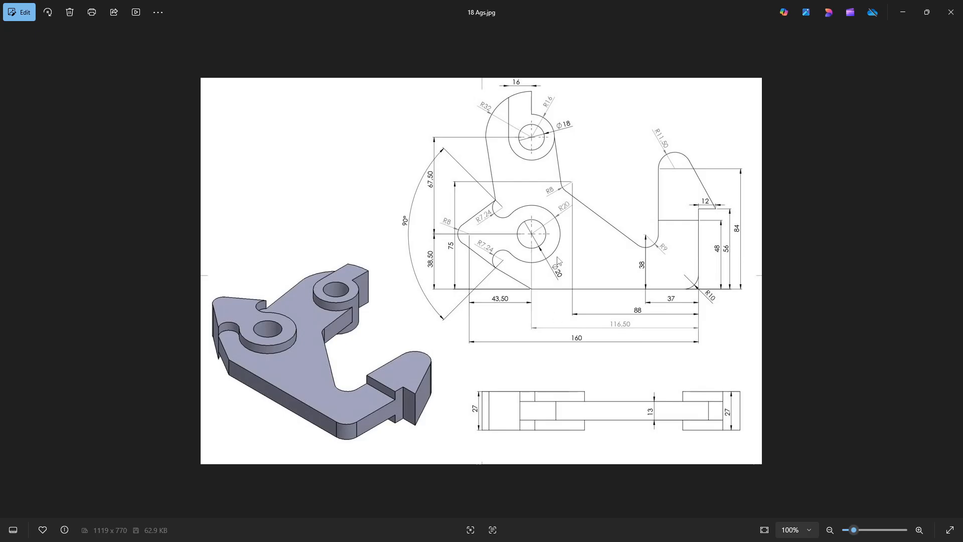
pyautogui.hotkey('alt', 'Tab')
pyautogui.click(78, 43)
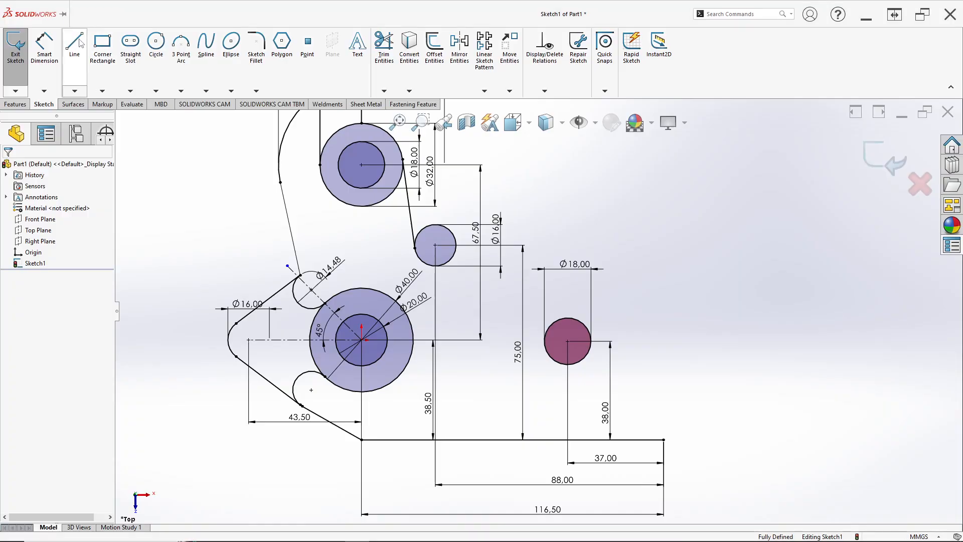
pyautogui.scroll(-3, 419, 264)
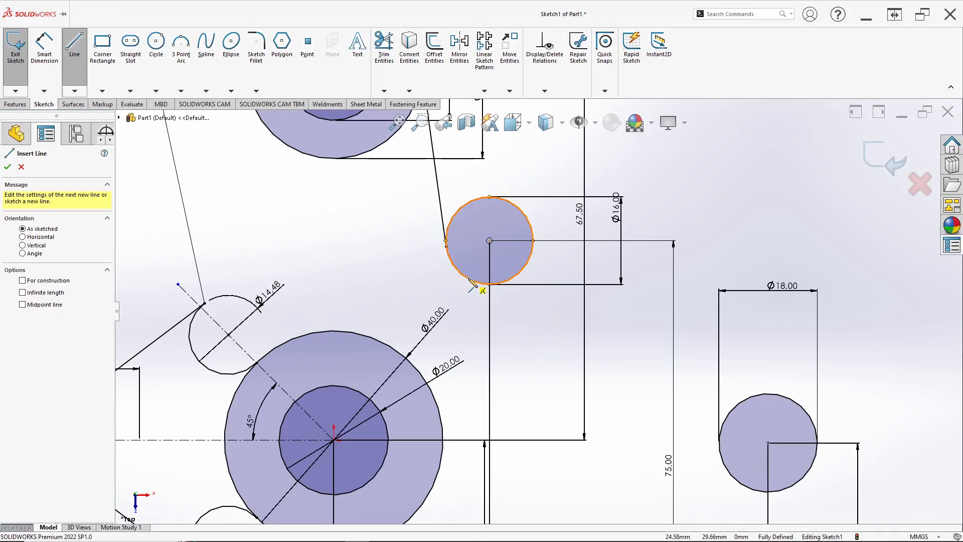
pyautogui.click(477, 288)
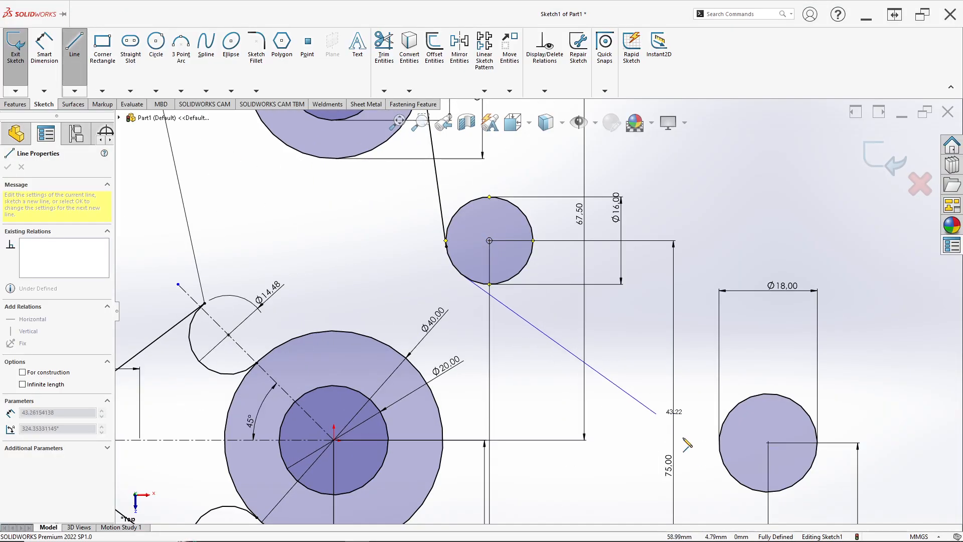
pyautogui.click(731, 481)
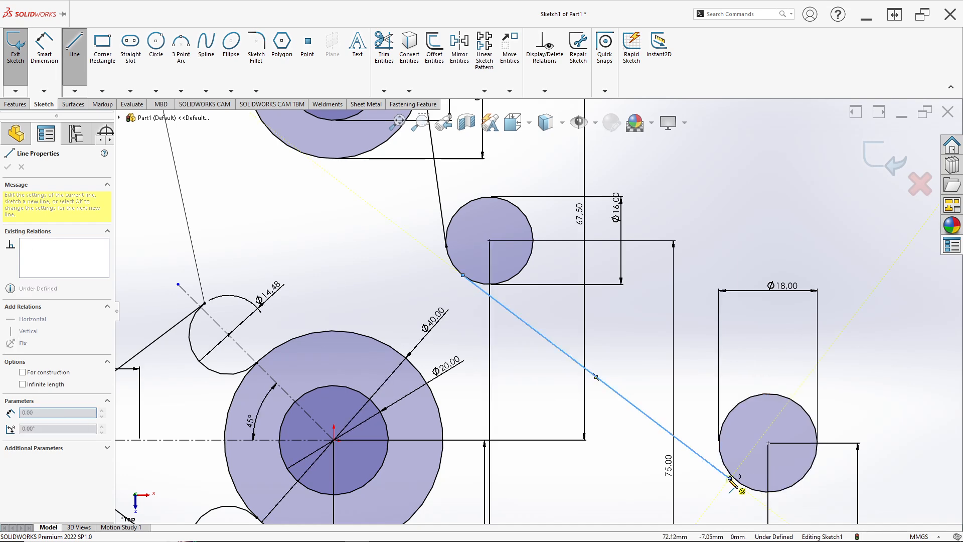
pyautogui.press('Escape')
pyautogui.click(731, 480)
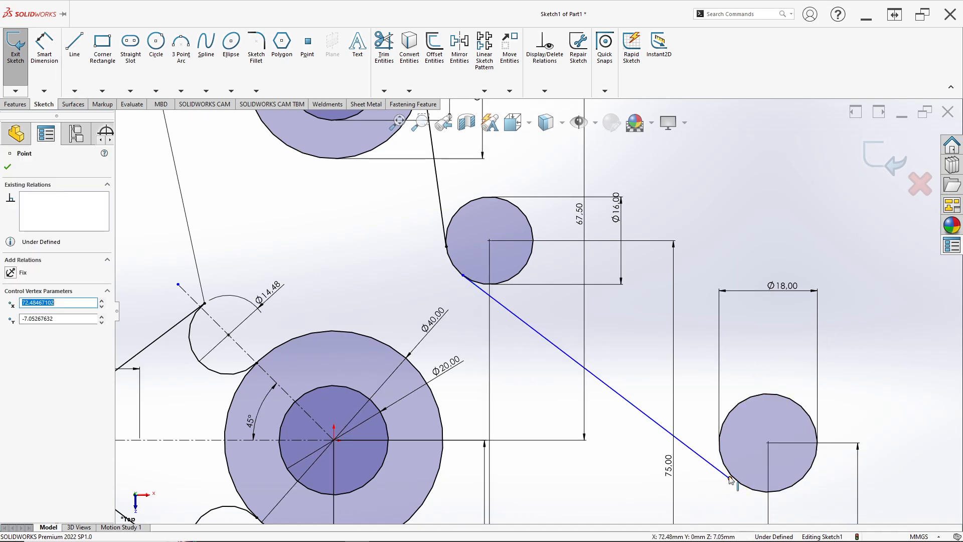
pyautogui.click(392, 69)
pyautogui.moveTo(626, 344); pyautogui.dragTo(606, 391)
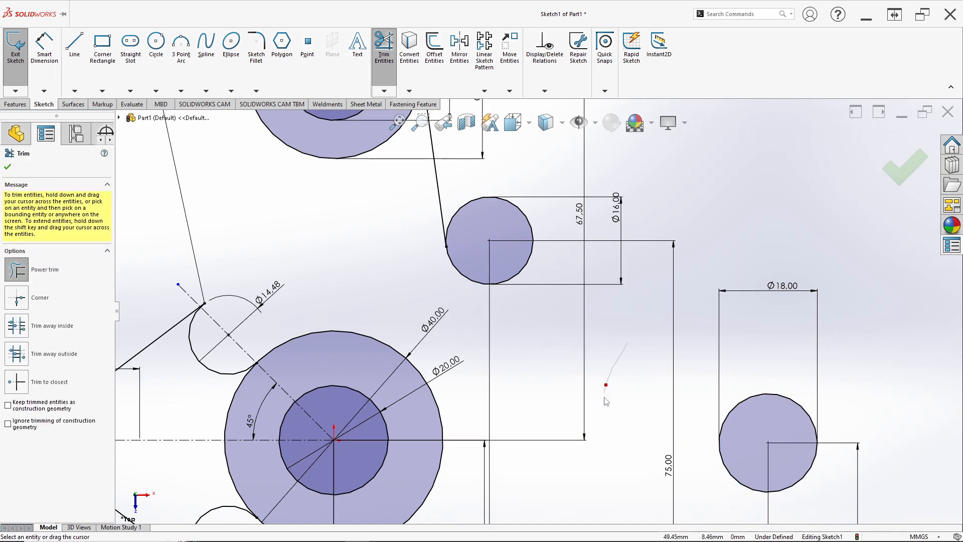
# Step: Draw a line about 61 mm long from the lower-left edge of the 16 mm circle to the lower-left edge of the right-hand 18 mm circle
pyautogui.click(74, 78)
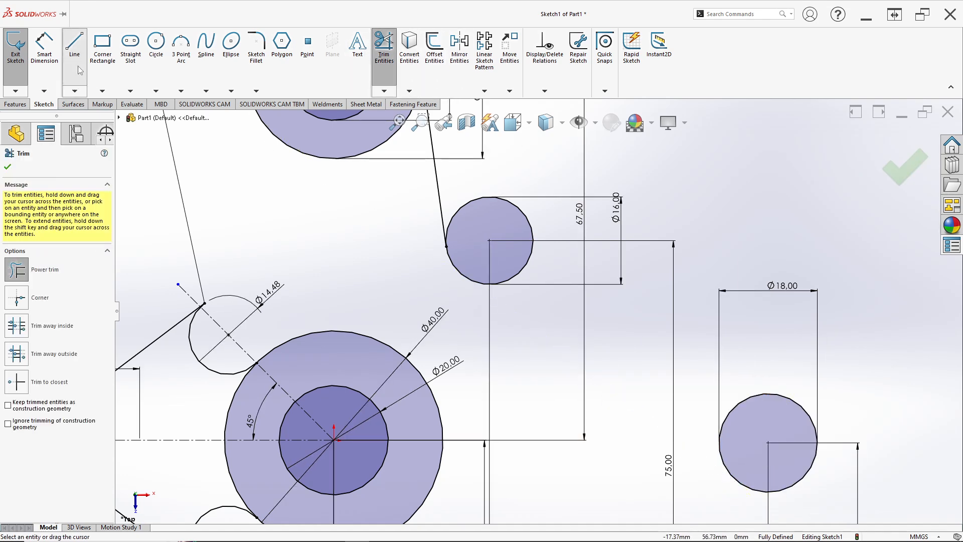
pyautogui.click(471, 280)
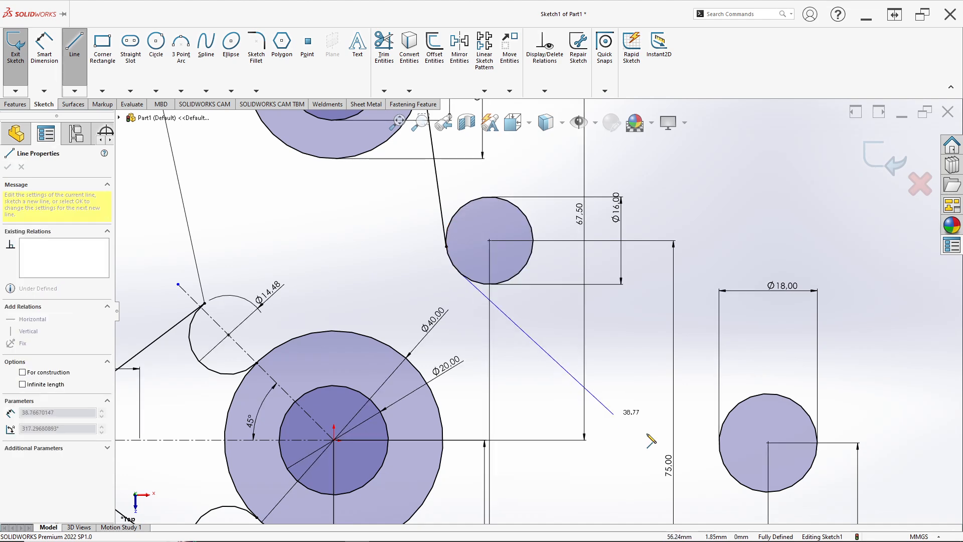
pyautogui.click(728, 471)
pyautogui.press('Escape')
# Step: Make the new connecting line tangent to the right-hand 18 mm circle
pyautogui.scroll(-3, 720, 474)
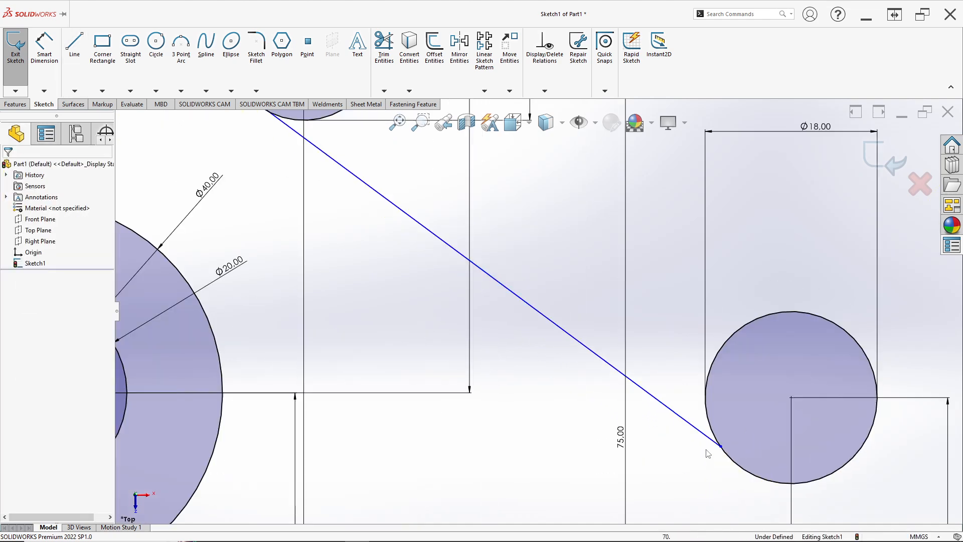
pyautogui.click(689, 423)
pyautogui.keyDown('ctrl'); pyautogui.click(734, 461); pyautogui.keyUp('ctrl')
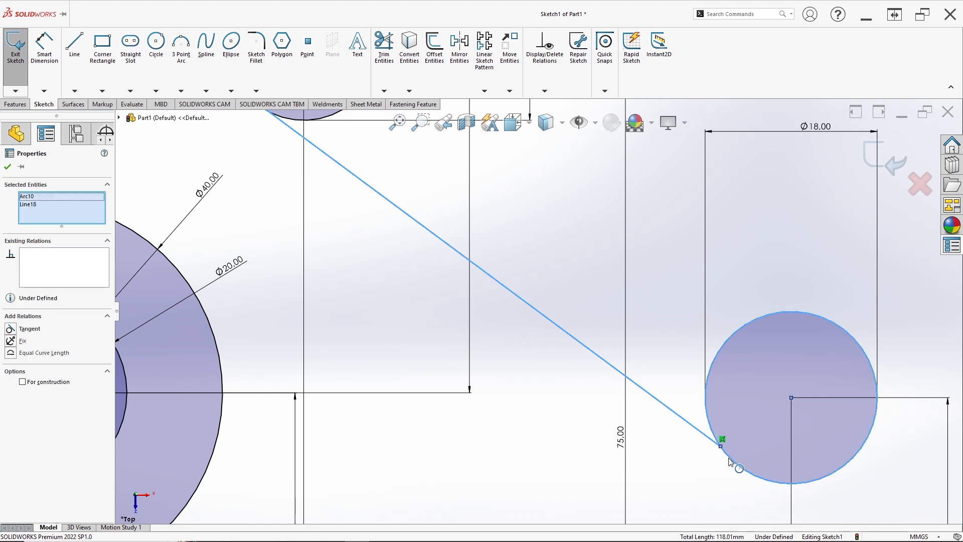
pyautogui.click(758, 413)
pyautogui.click(516, 252)
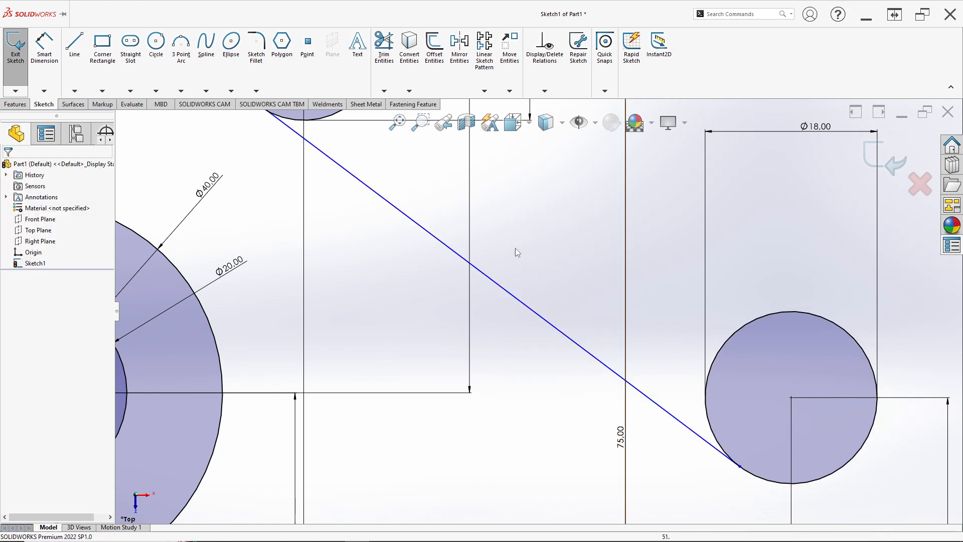
# Step: Make the same connecting line tangent to the 16 mm circle at its upper end
pyautogui.scroll(5, 445, 232)
pyautogui.scroll(-3, 445, 233)
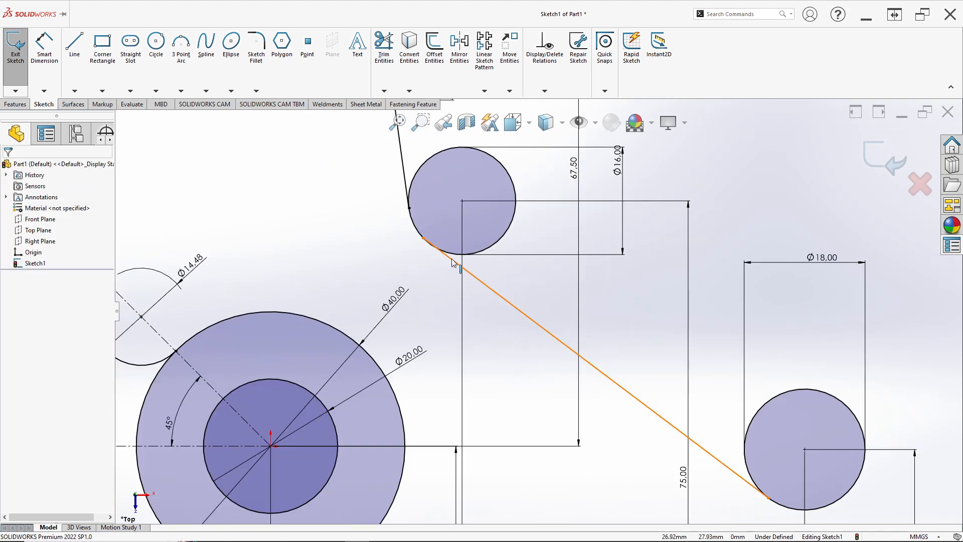
pyautogui.click(449, 254)
pyautogui.keyDown('ctrl'); pyautogui.click(450, 253); pyautogui.keyUp('ctrl')
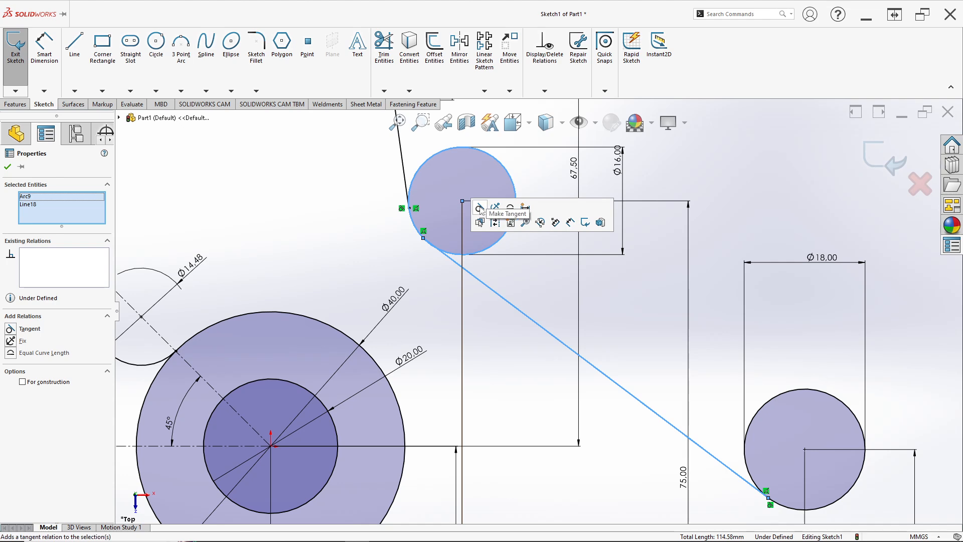
# Step: Draw a vertical line about 72 mm up from the bottom line's right endpoint, continued by a horizontal line about 25 mm to the right
pyautogui.scroll(5, 598, 341)
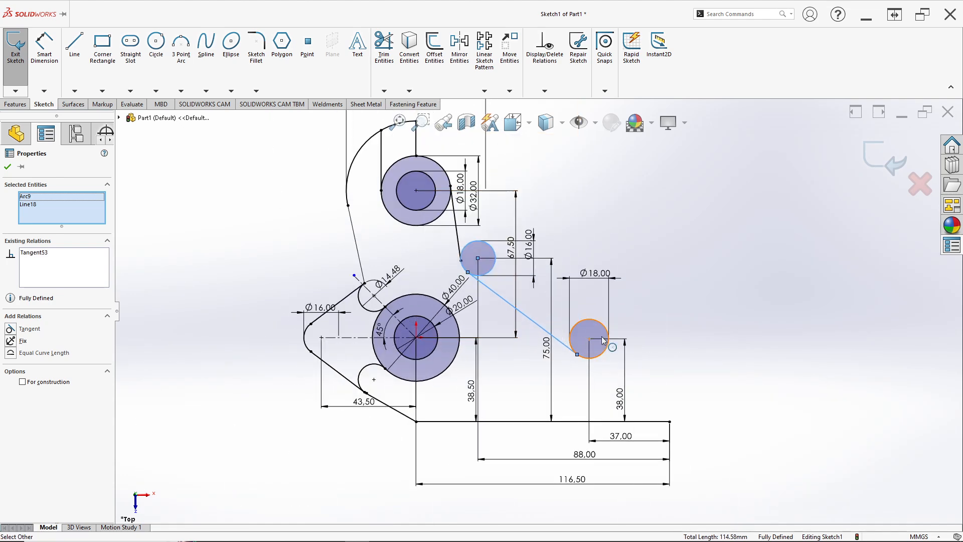
pyautogui.scroll(-2, 585, 289)
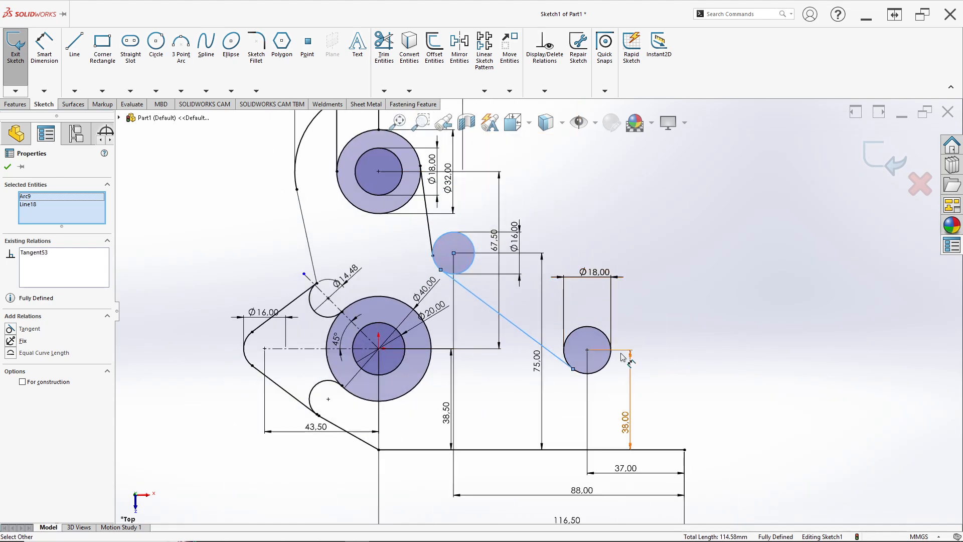
pyautogui.scroll(2, 622, 358)
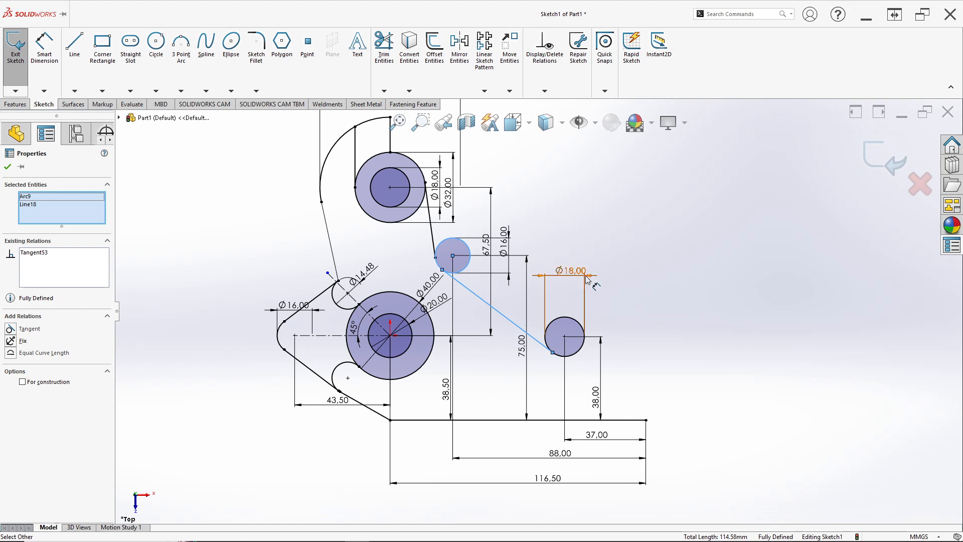
pyautogui.scroll(2, 591, 312)
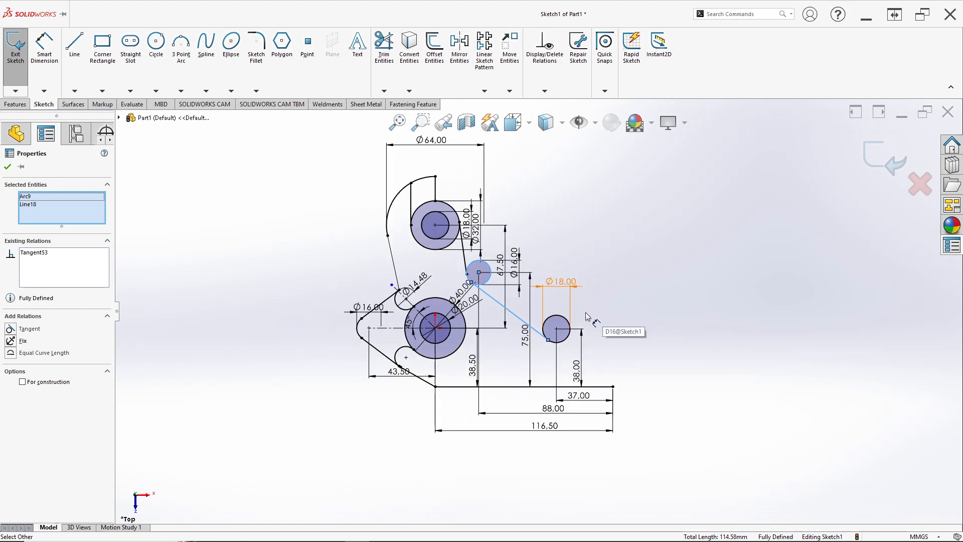
pyautogui.click(81, 62)
pyautogui.hotkey('alt', 'Tab')
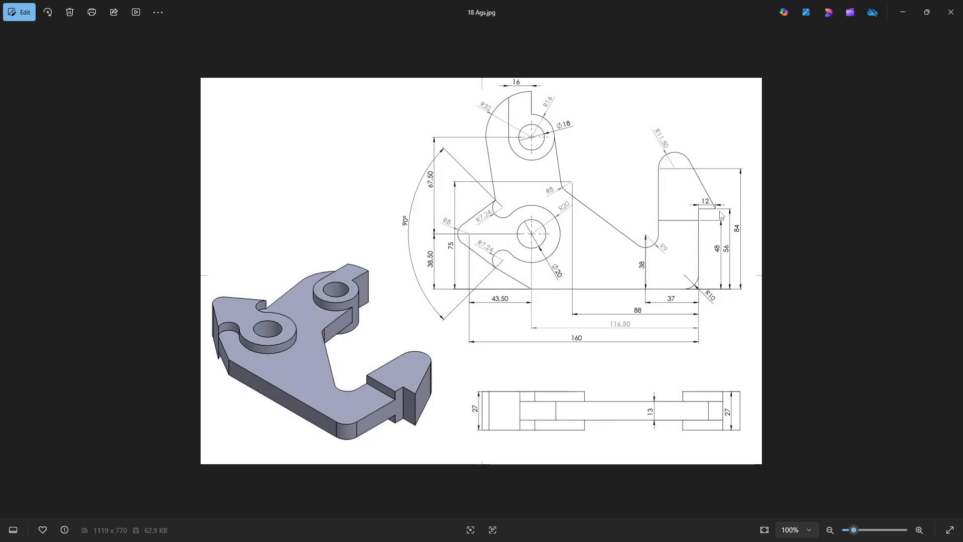
pyautogui.hotkey('alt', 'Tab')
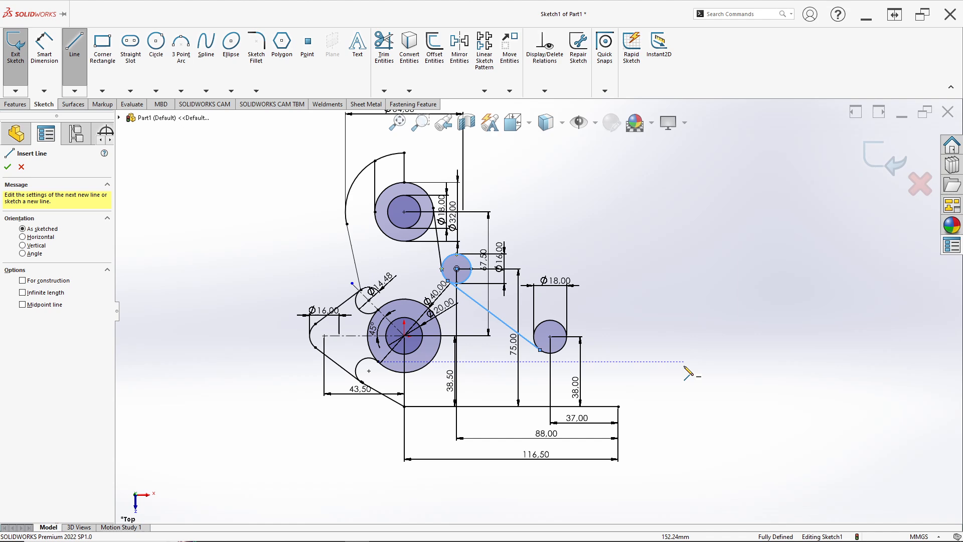
pyautogui.click(618, 407)
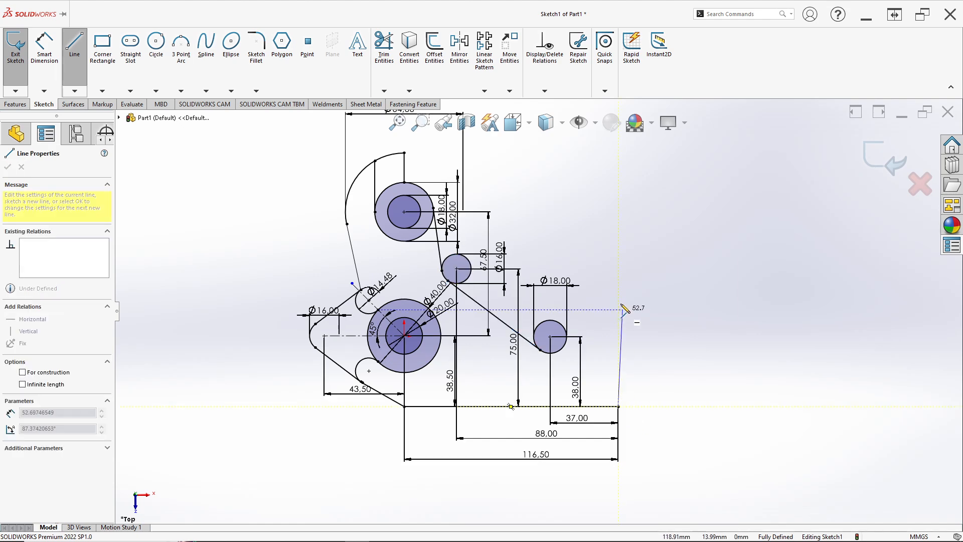
pyautogui.click(619, 275)
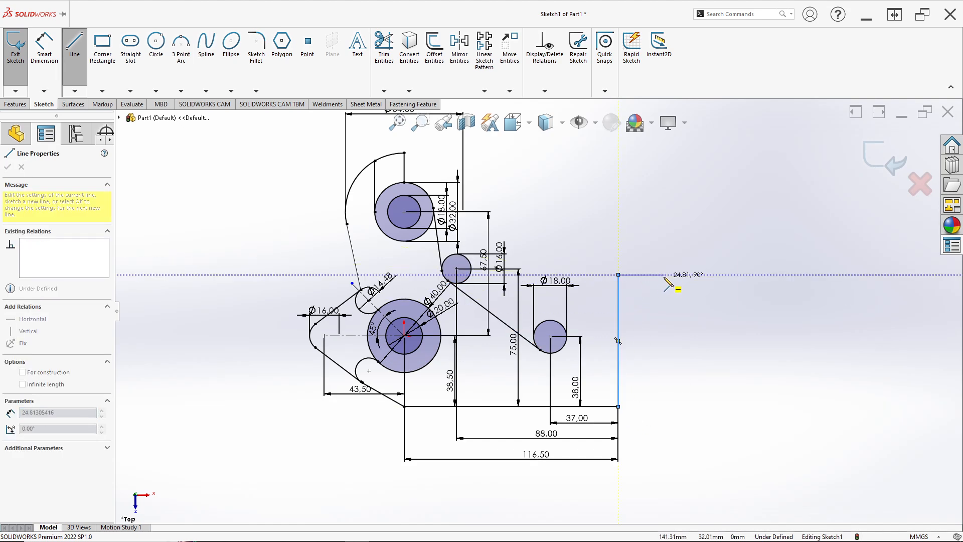
pyautogui.press('Escape')
# Step: Dimension the right-hand vertical line's length as 56 mm, following the reference drawing
pyautogui.scroll(-2, 642, 324)
pyautogui.hotkey('alt', 'Tab')
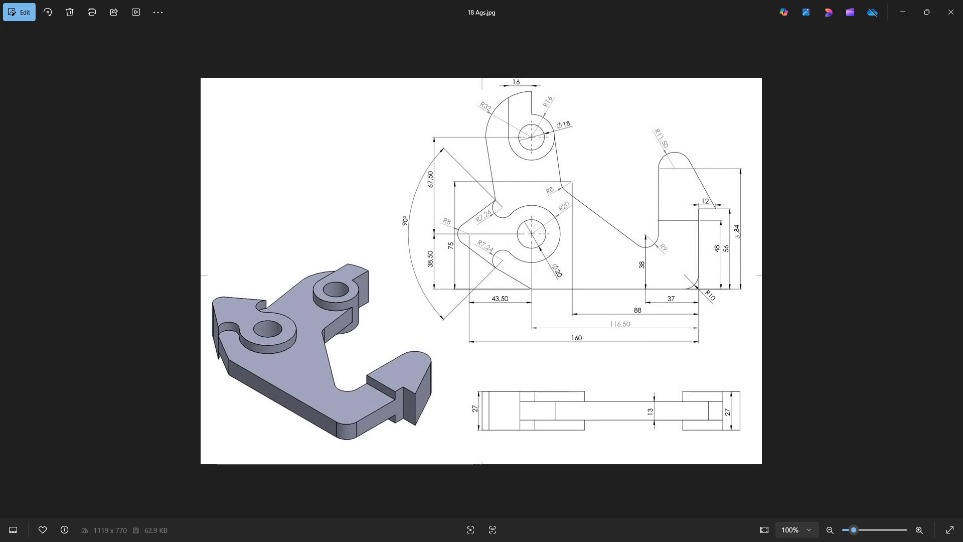
pyautogui.hotkey('alt', 'Tab')
pyautogui.press('d')
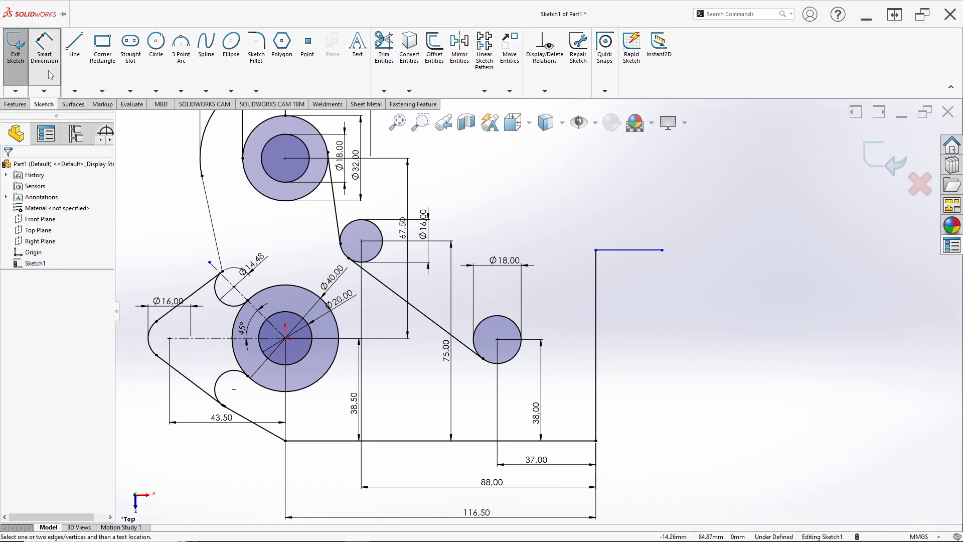
pyautogui.click(597, 261)
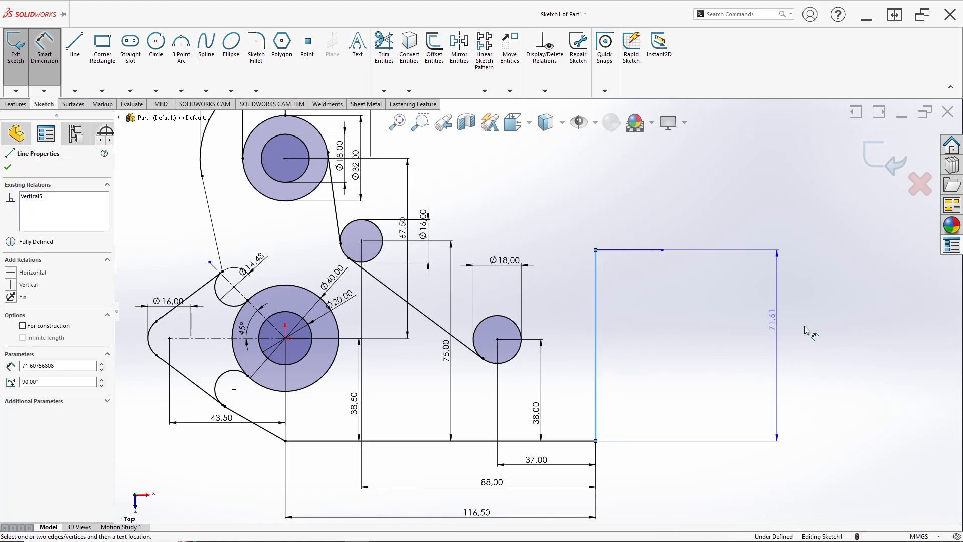
pyautogui.hotkey('alt', 'Tab')
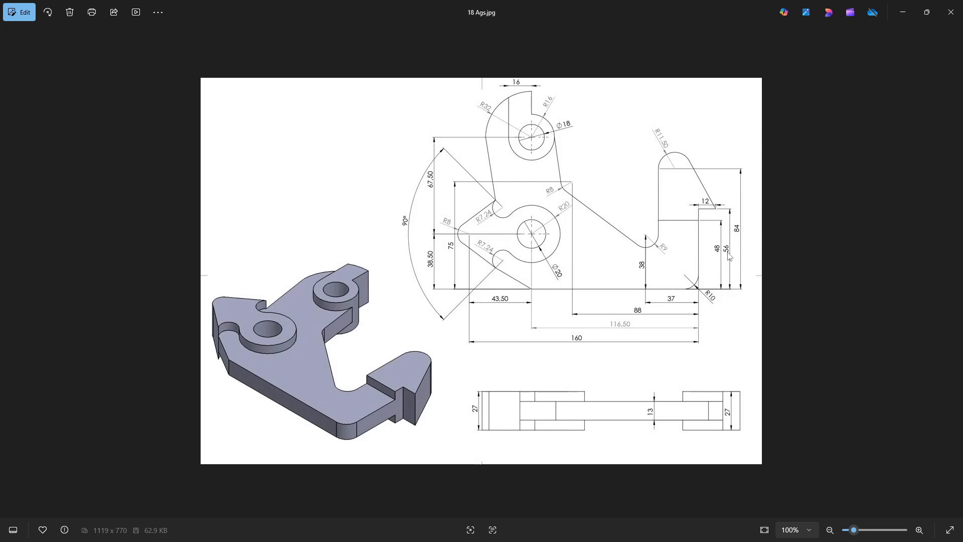
pyautogui.hotkey('alt', 'Tab')
pyautogui.click(726, 285)
pyautogui.write('56')
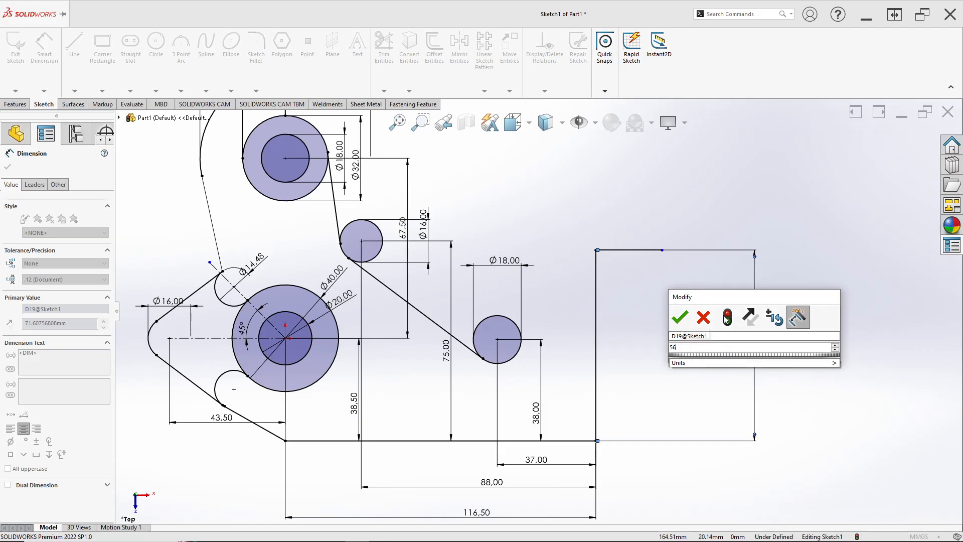
pyautogui.press('Return')
# Step: Dimension the short horizontal line at the top of the 56 mm vertical as 12 mm, following the reference drawing
pyautogui.scroll(-2, 718, 320)
pyautogui.scroll(2, 684, 338)
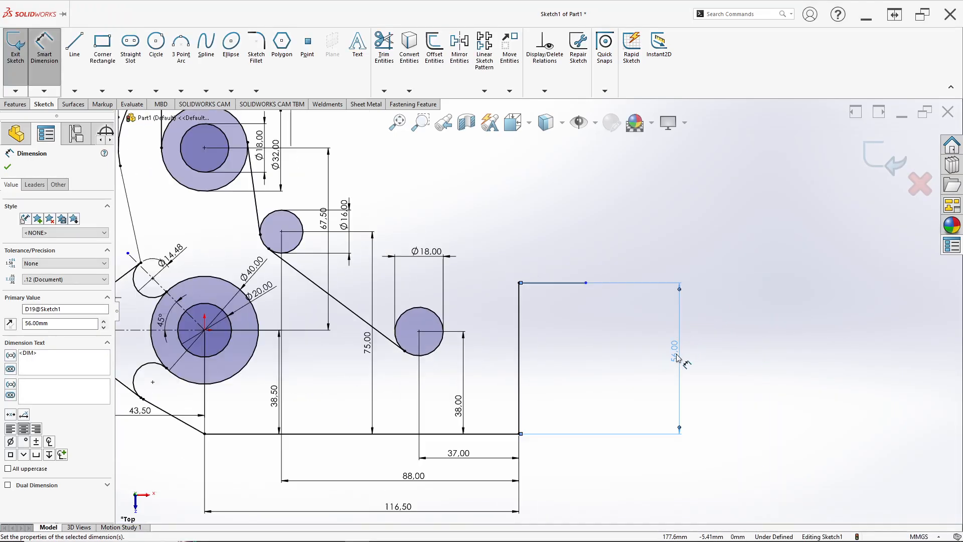
pyautogui.scroll(-2, 679, 360)
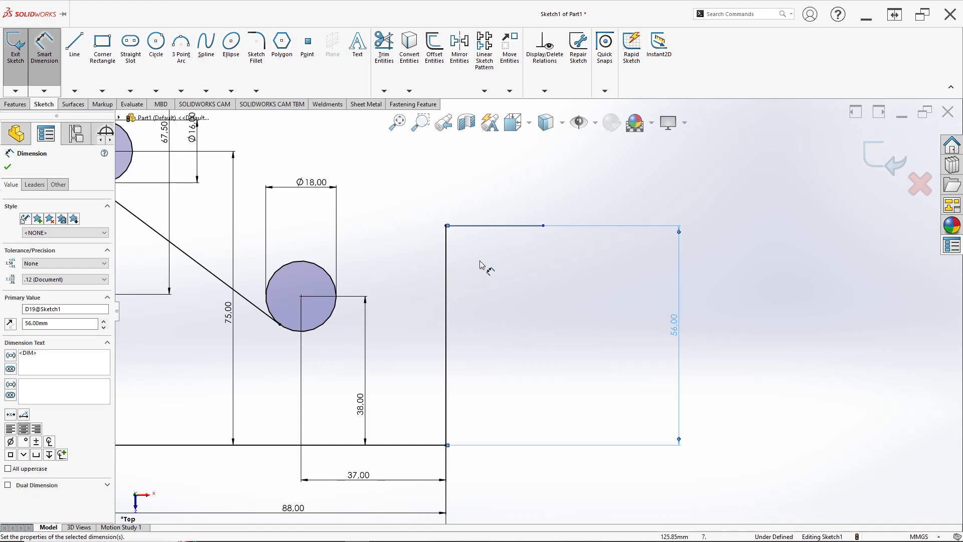
pyautogui.hotkey('alt', 'Tab')
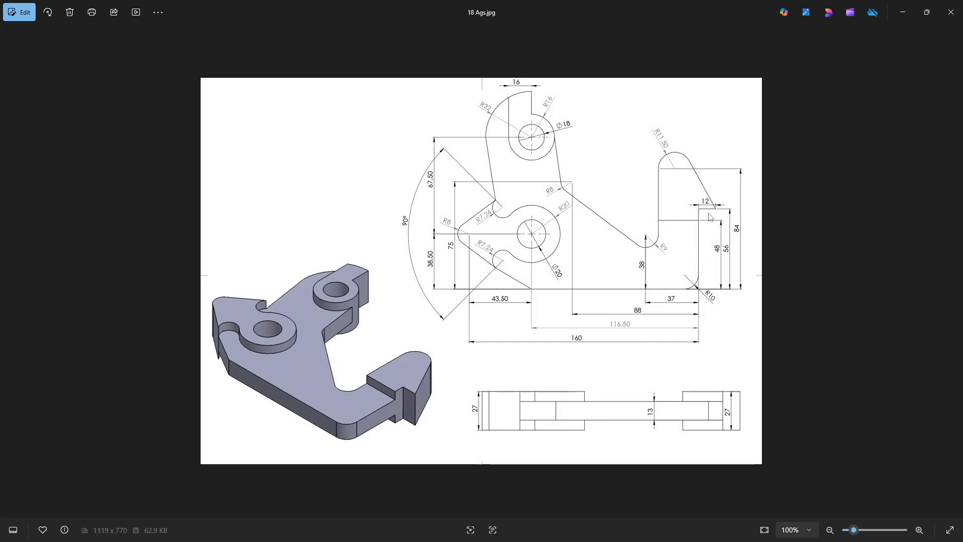
pyautogui.hotkey('alt', 'Tab')
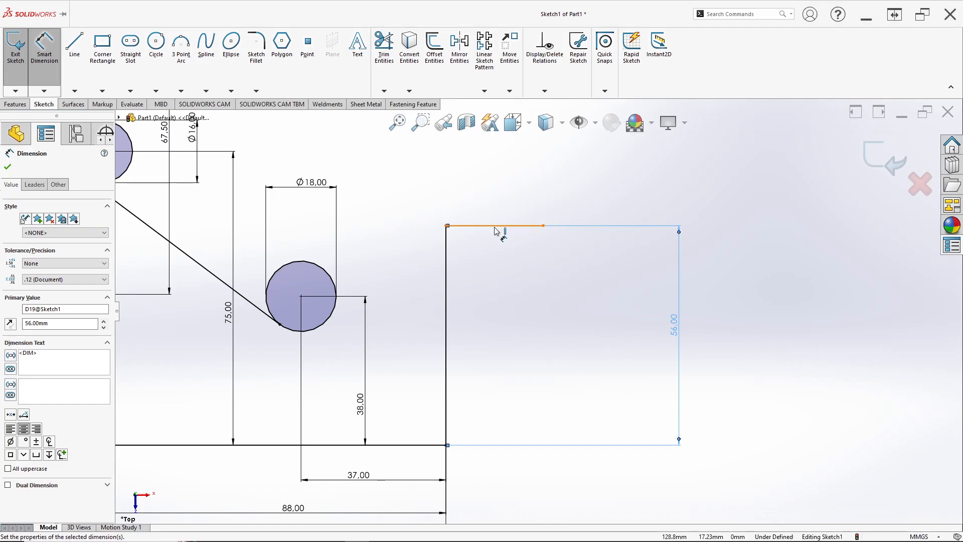
pyautogui.click(494, 225)
pyautogui.click(495, 208)
pyautogui.write('12')
pyautogui.press('Return')
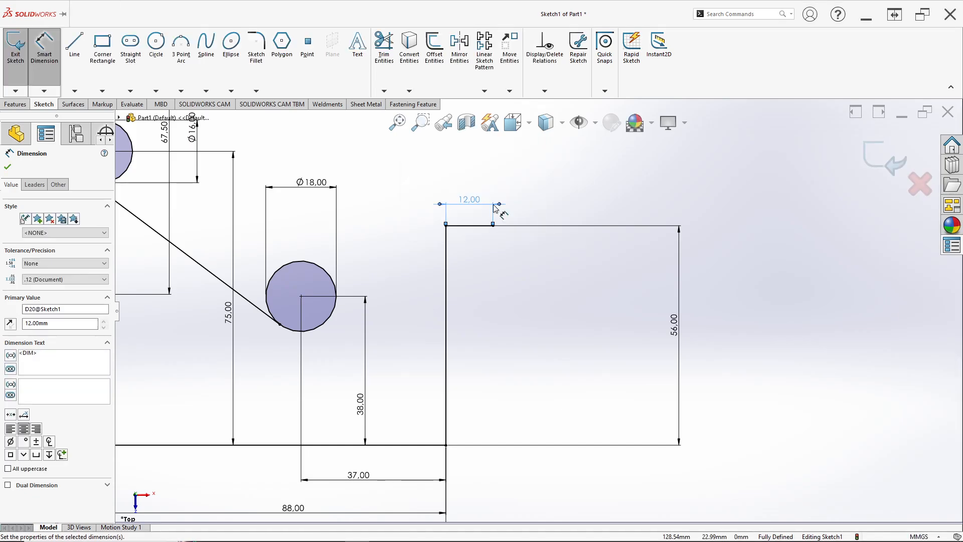
# Step: Round the profile's lower right corner with a 10 mm sketch fillet, following the reference drawing
pyautogui.hotkey('alt', 'Tab')
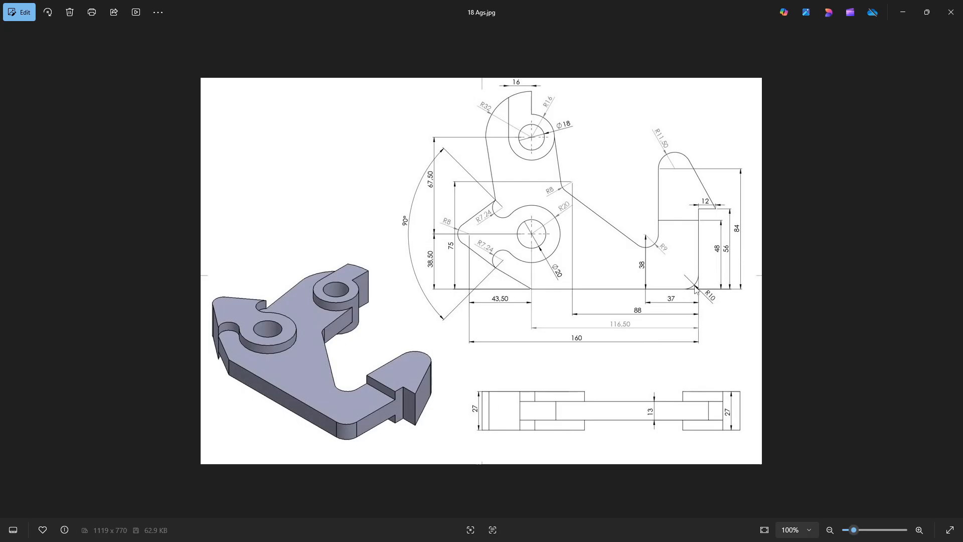
pyautogui.hotkey('alt', 'Tab')
pyautogui.hotkey('alt', 'Tab')
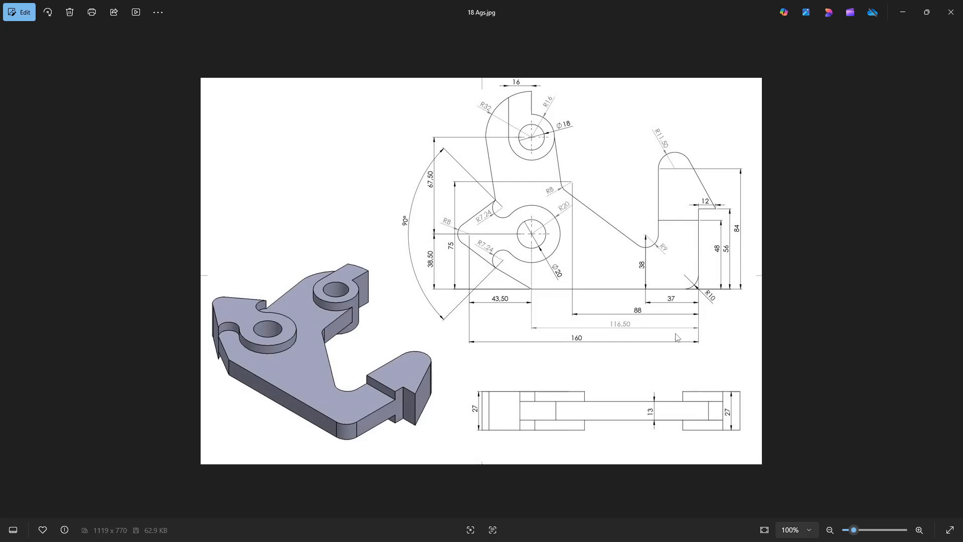
pyautogui.hotkey('alt', 'Tab')
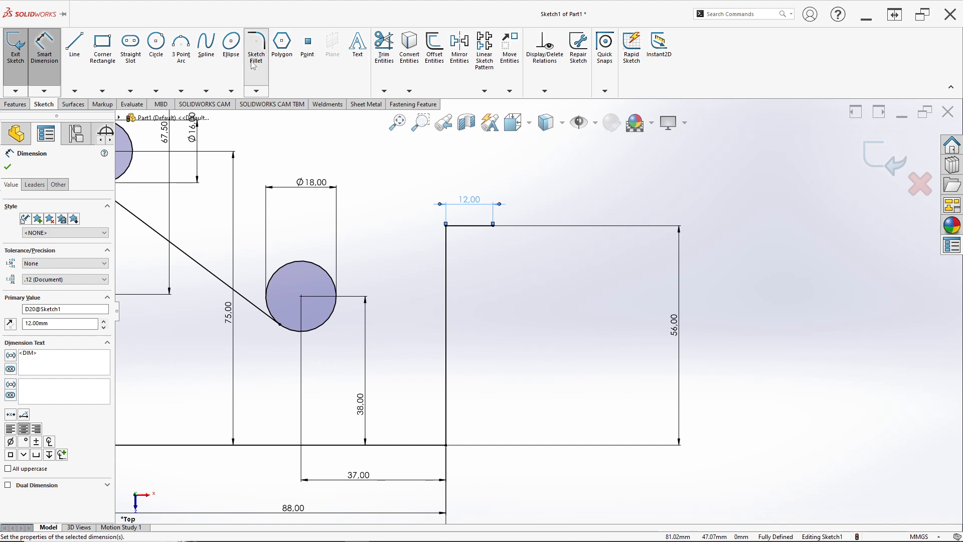
pyautogui.click(257, 47)
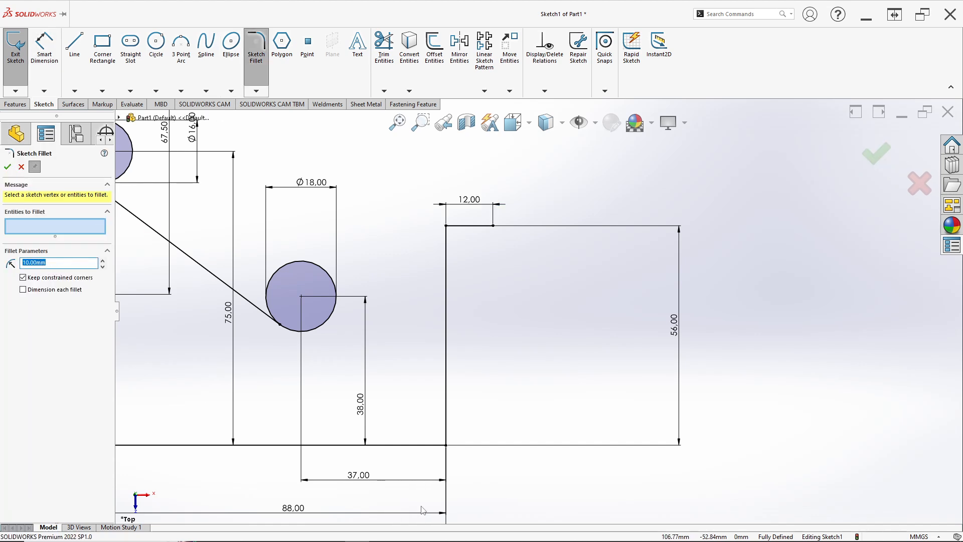
pyautogui.click(447, 447)
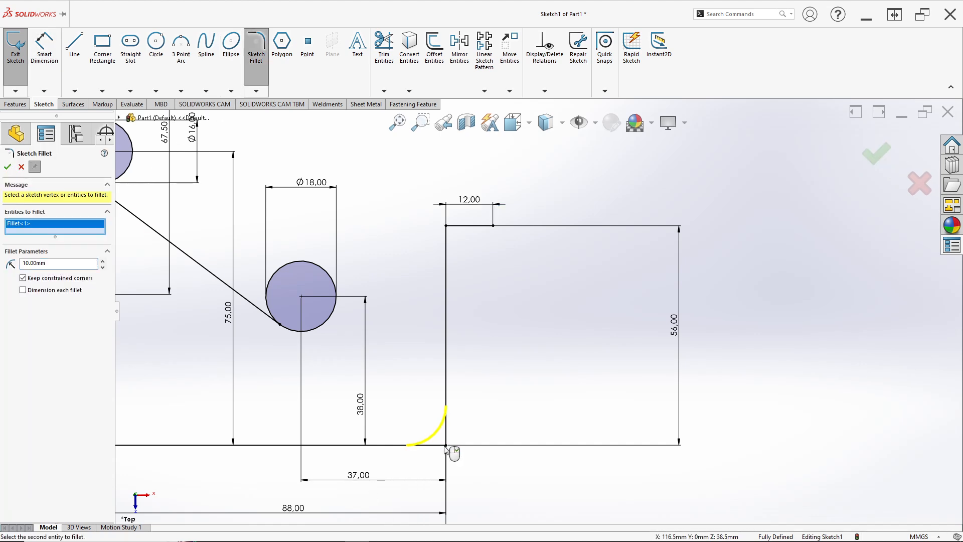
pyautogui.click(7, 168)
pyautogui.scroll(2, 509, 337)
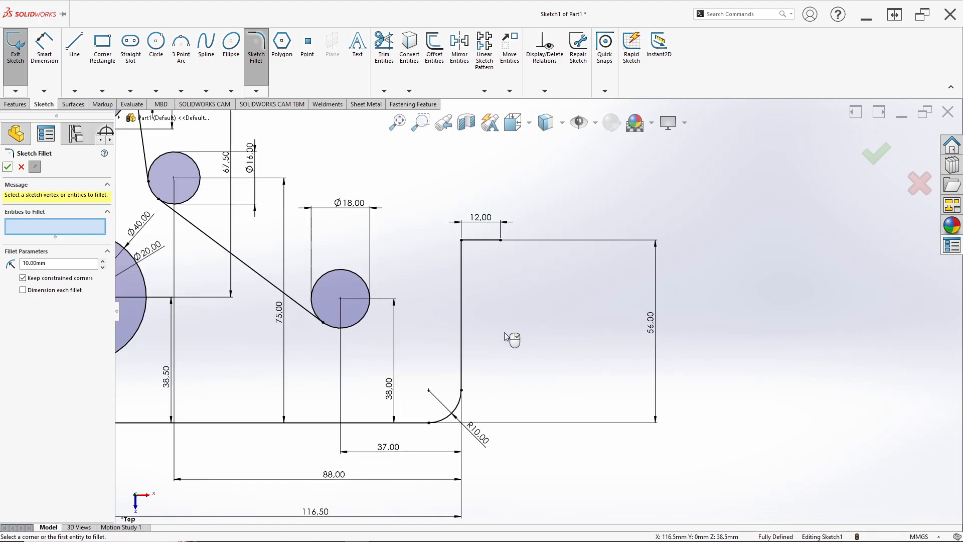
pyautogui.hotkey('alt', 'Tab')
pyautogui.hotkey('alt', 'Tab')
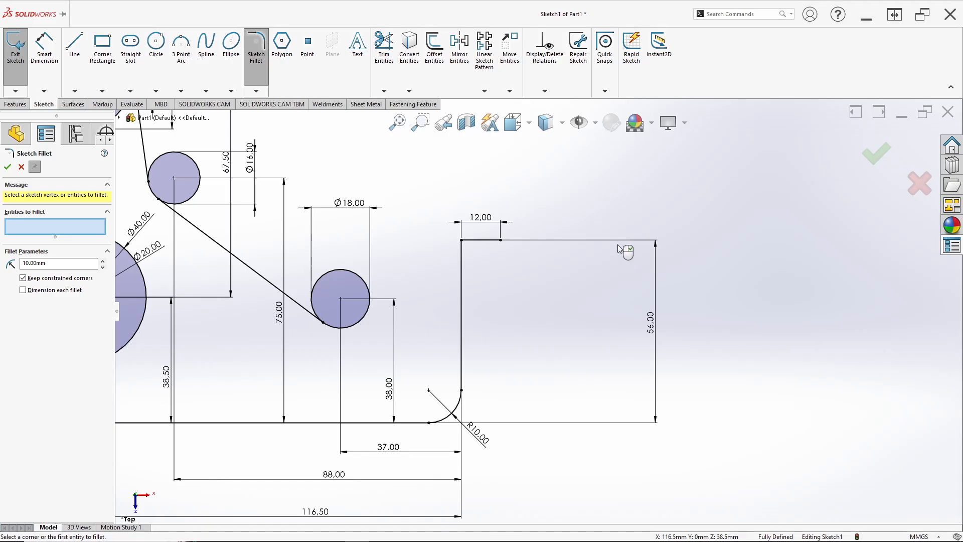
pyautogui.scroll(3, 391, 268)
pyautogui.scroll(-1, 442, 221)
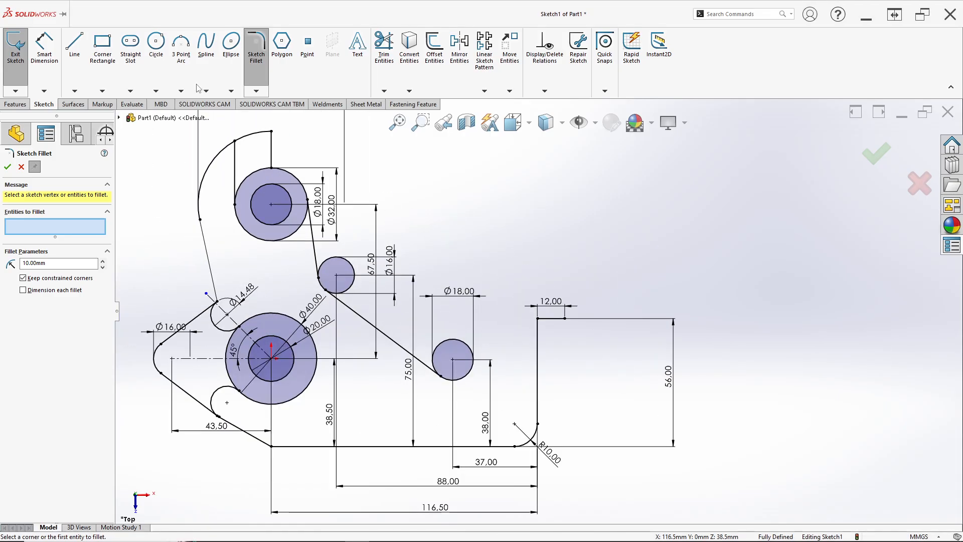
pyautogui.click(156, 43)
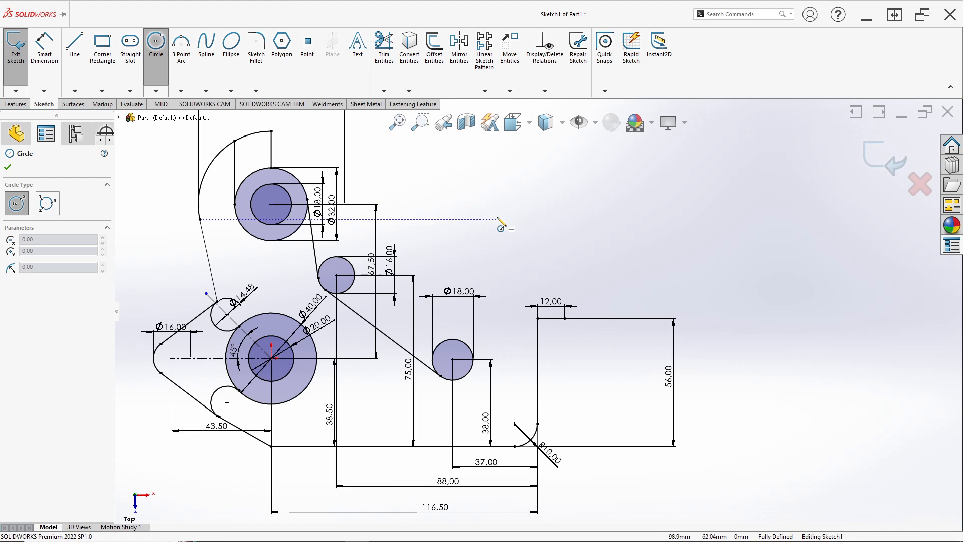
pyautogui.moveTo(497, 220); pyautogui.dragTo(523, 252)
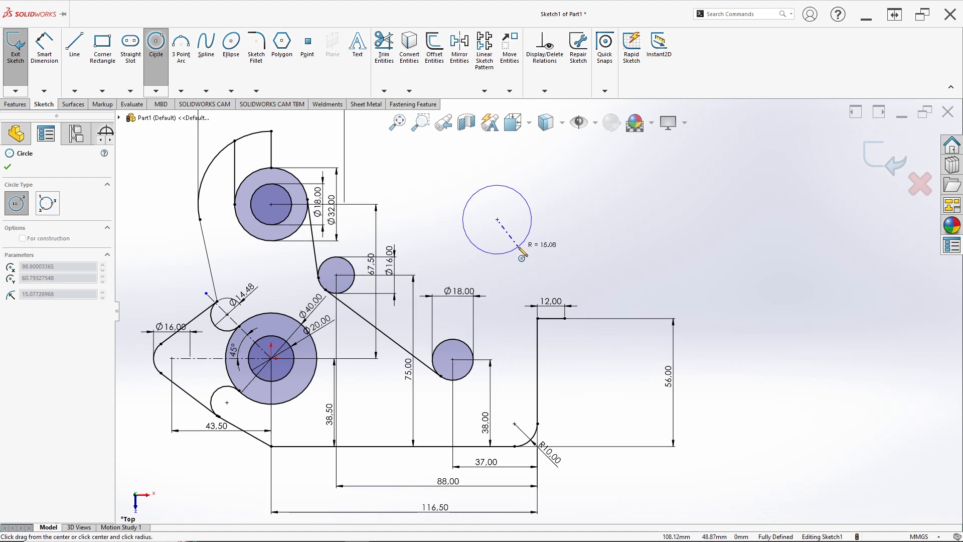
pyautogui.press('Escape')
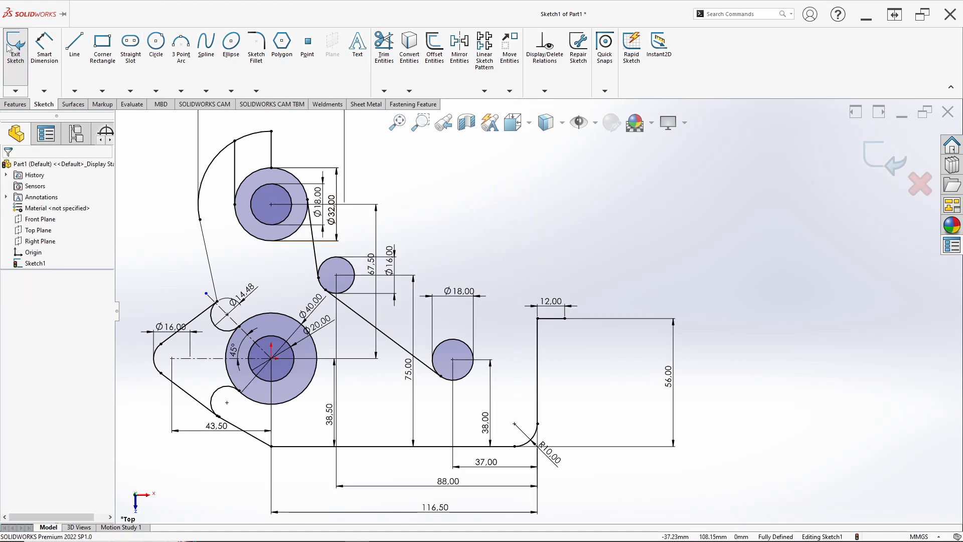
# Step: Sketch a circle about 37 mm in diameter above the right-hand hook, between the 18 mm circle and the 12 mm line
pyautogui.click(156, 43)
pyautogui.click(514, 209)
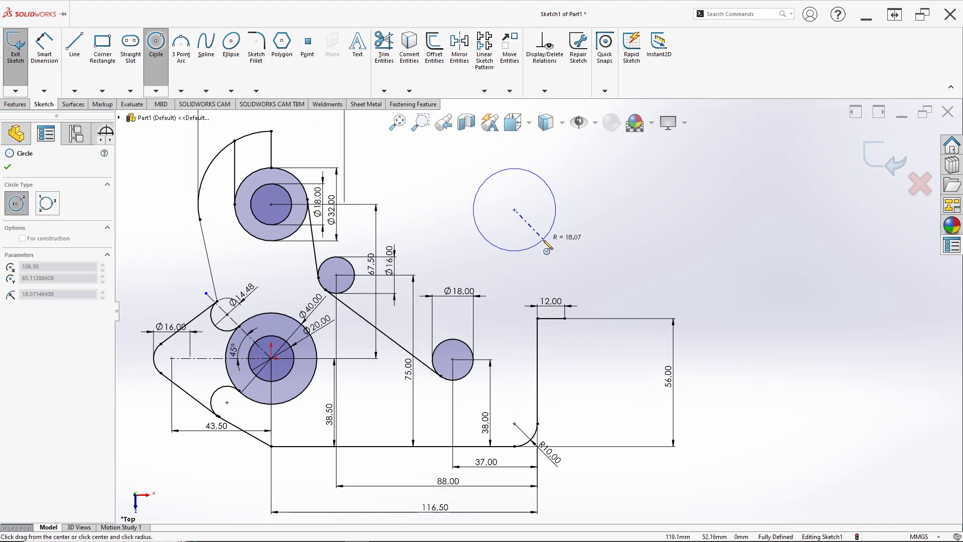
pyautogui.click(546, 244)
# Step: Dimension the new circle's diameter as 23 mm, from the R11.50 radius in the reference drawing
pyautogui.hotkey('alt', 'Tab')
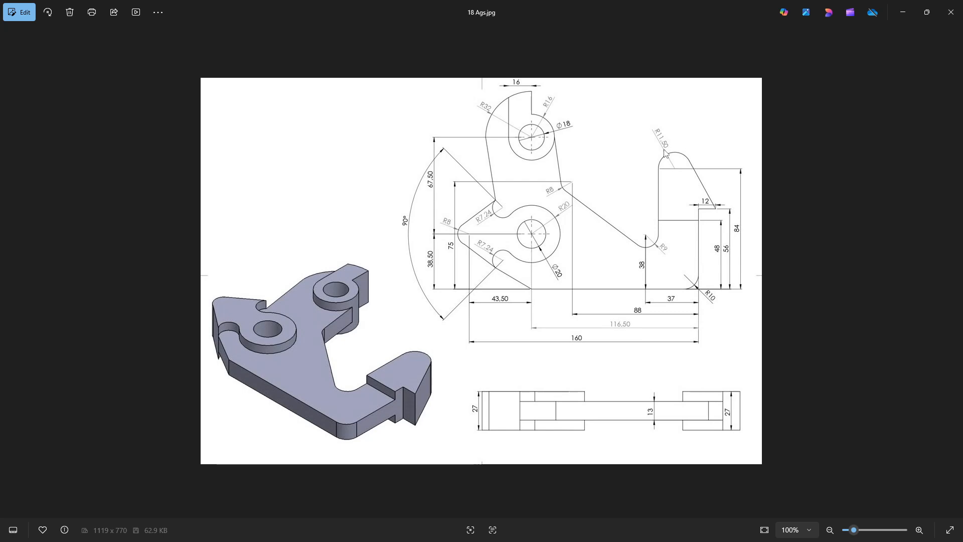
pyautogui.hotkey('alt', 'Tab')
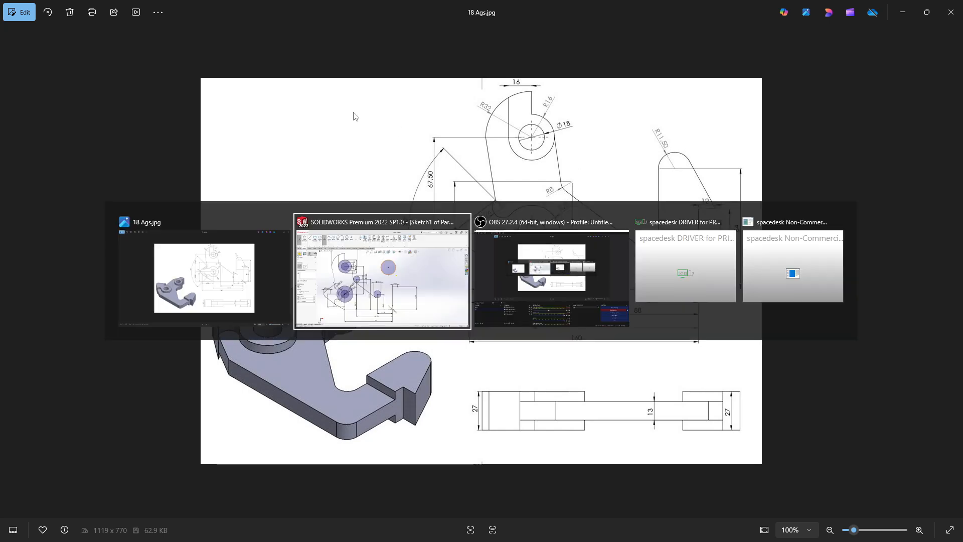
pyautogui.click(48, 54)
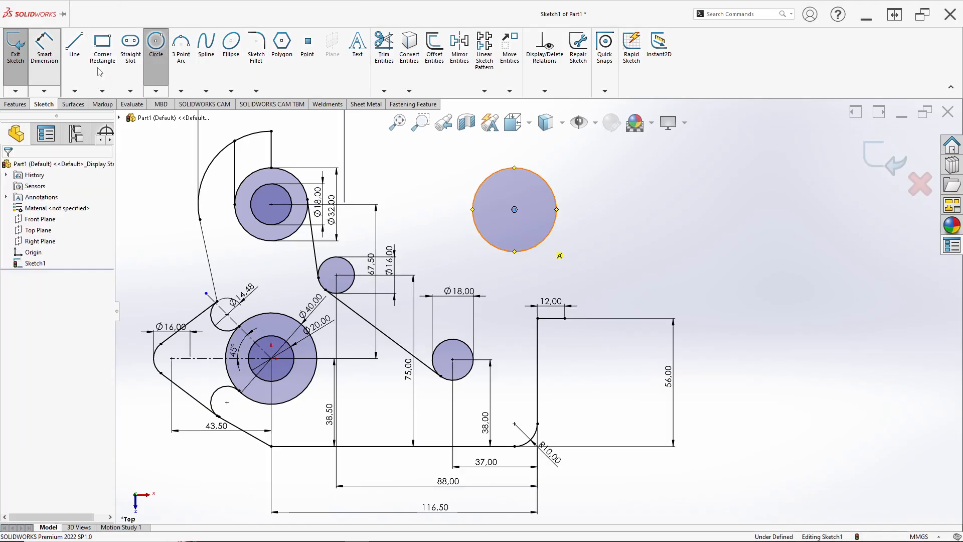
pyautogui.click(552, 191)
pyautogui.click(578, 177)
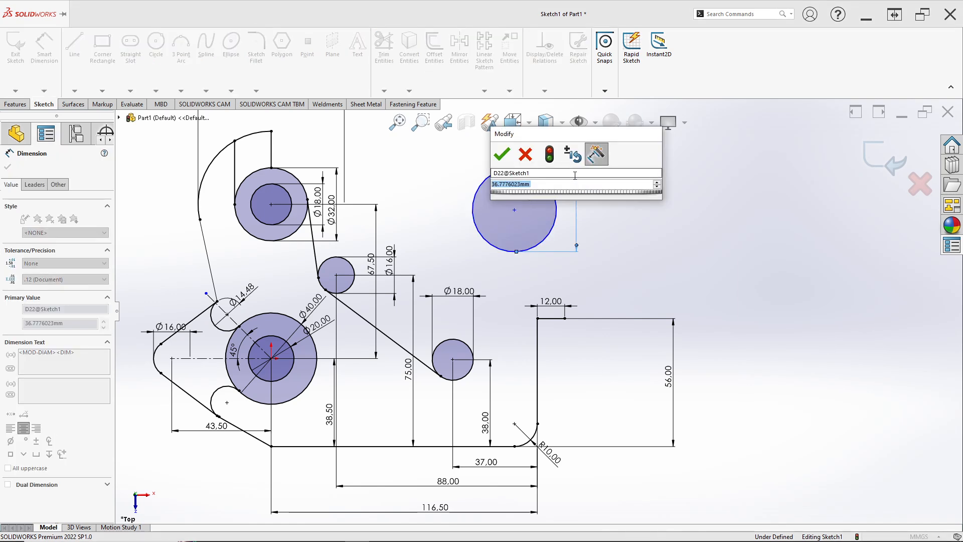
pyautogui.write('23')
pyautogui.press('Return')
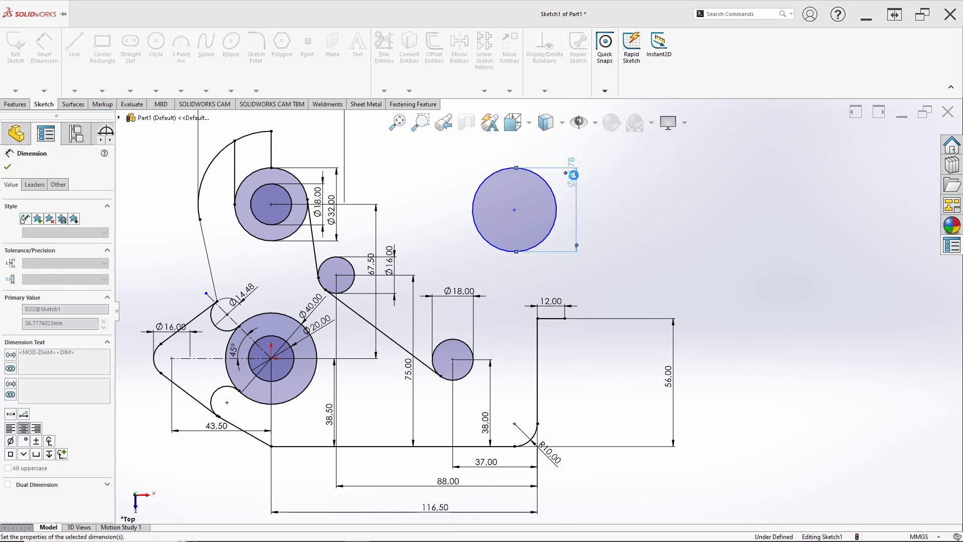
# Step: Dimension the vertical distance from the 23 mm circle's centre to the bottom line as 84 mm, following the reference drawing
pyautogui.hotkey('alt', 'Tab')
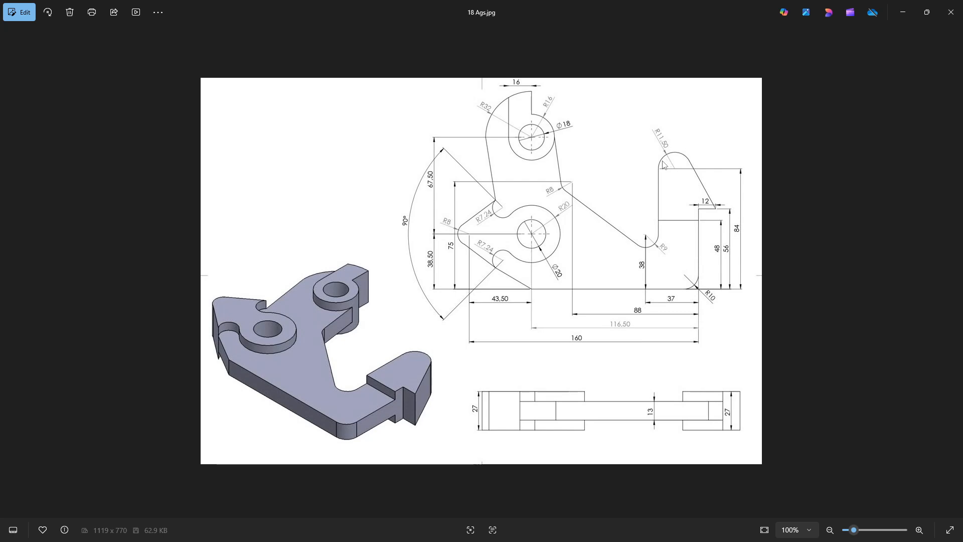
pyautogui.hotkey('alt', 'Tab')
pyautogui.hotkey('alt', 'Tab')
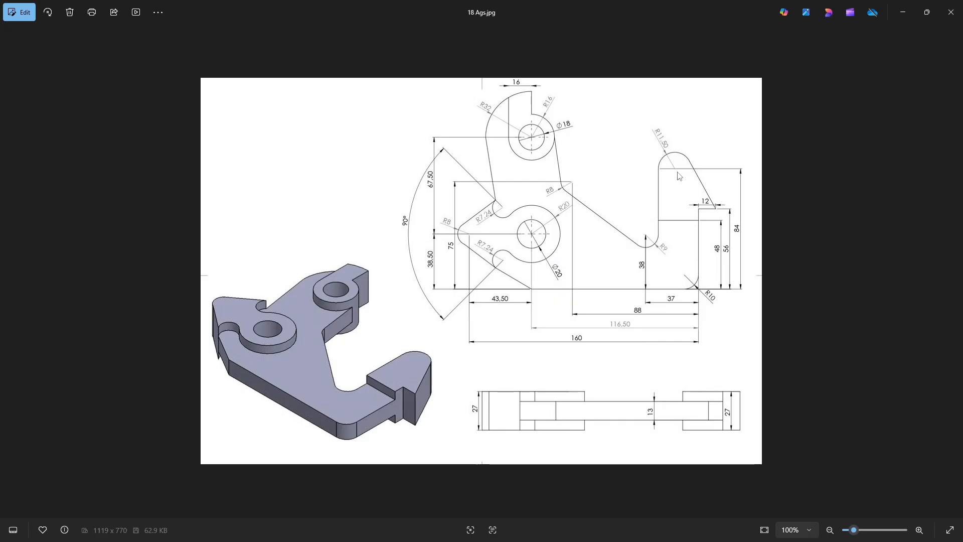
pyautogui.hotkey('alt', 'Tab')
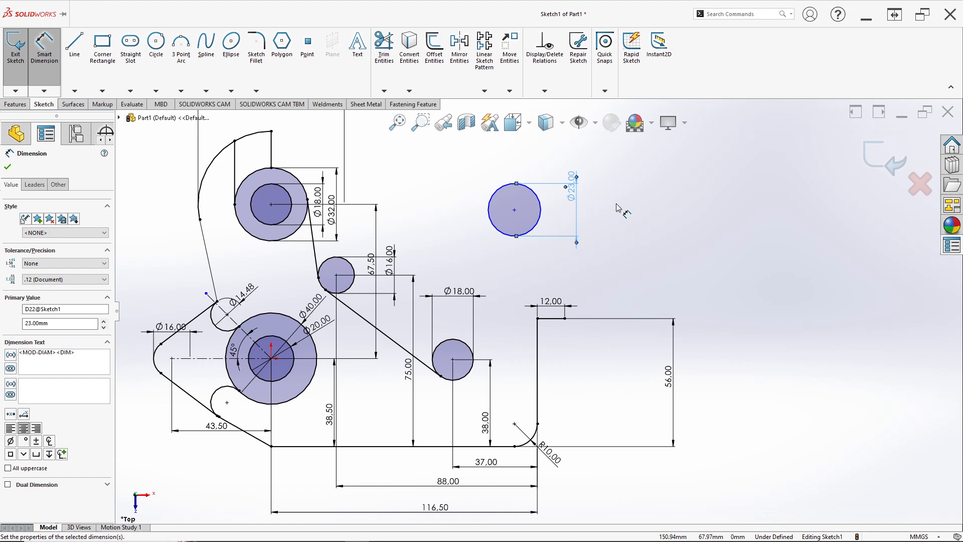
pyautogui.click(515, 210)
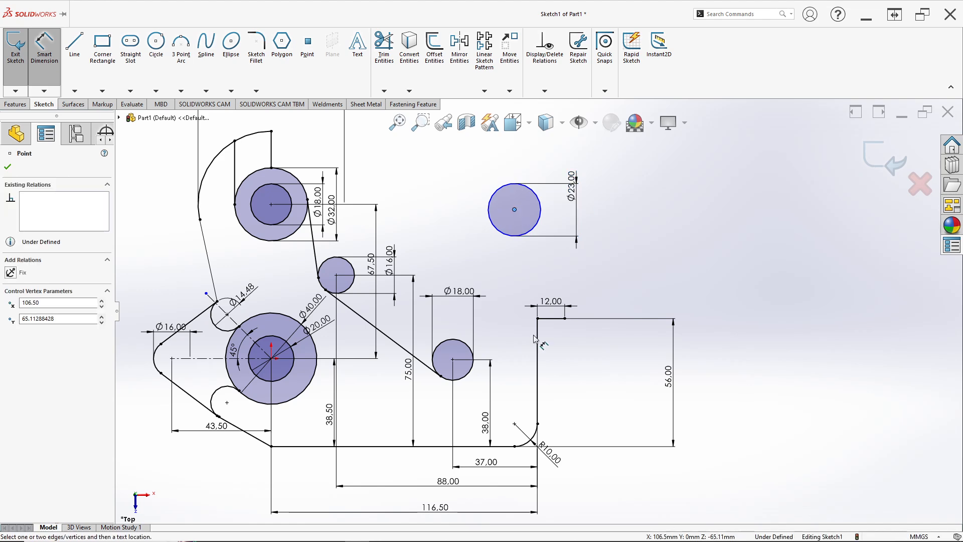
pyautogui.click(506, 446)
pyautogui.click(697, 354)
pyautogui.hotkey('alt', 'Tab')
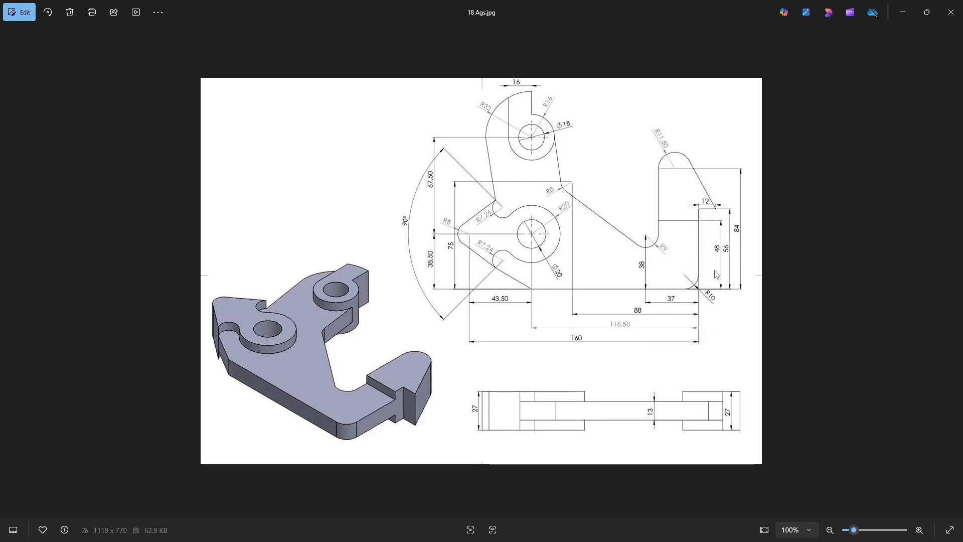
pyautogui.hotkey('alt', 'Tab')
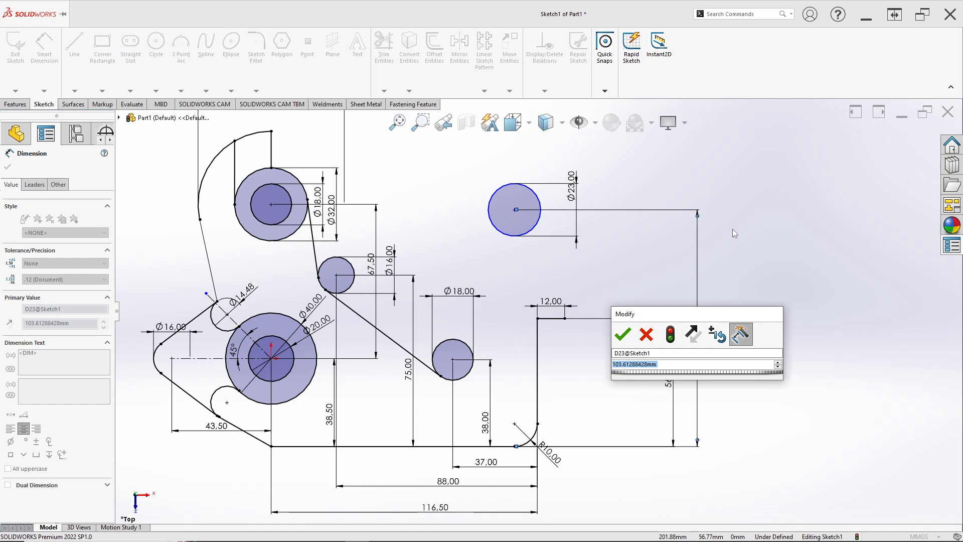
pyautogui.write('84')
pyautogui.press('Return')
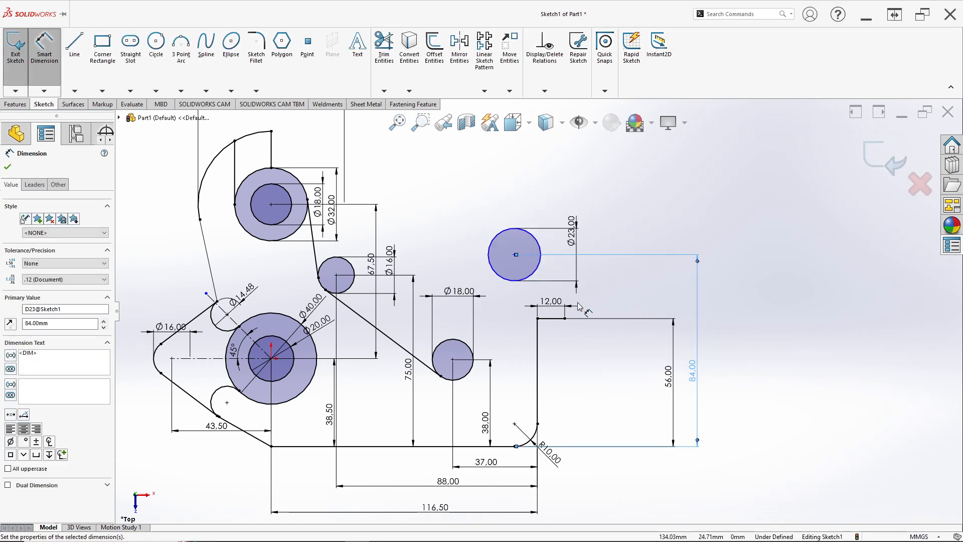
# Step: Draw a 46 mm vertical line up from the right-hand quadrant of the lower 18 mm circle, level with the 23 mm circle's centre
pyautogui.hotkey('alt', 'Tab')
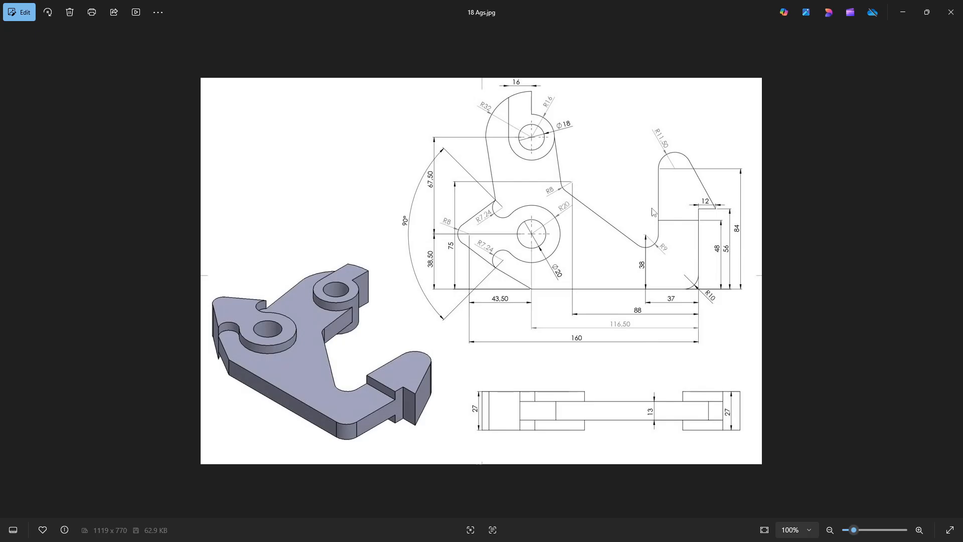
pyautogui.hotkey('alt', 'Tab')
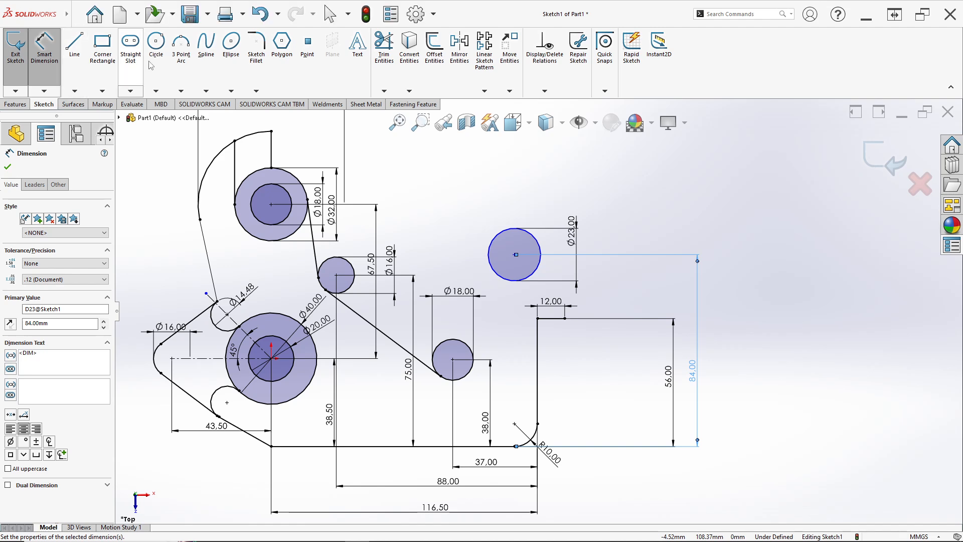
pyautogui.click(81, 49)
pyautogui.scroll(-5, 462, 365)
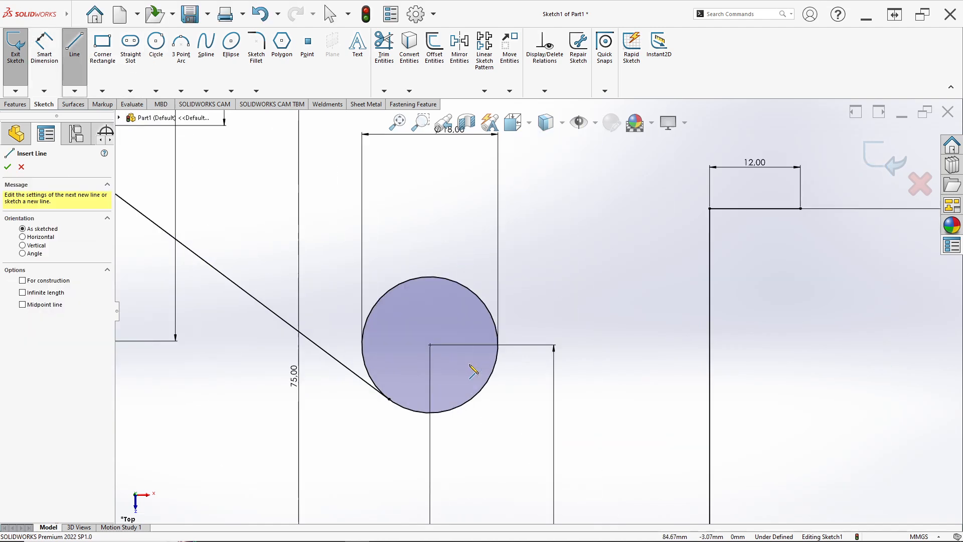
pyautogui.click(498, 345)
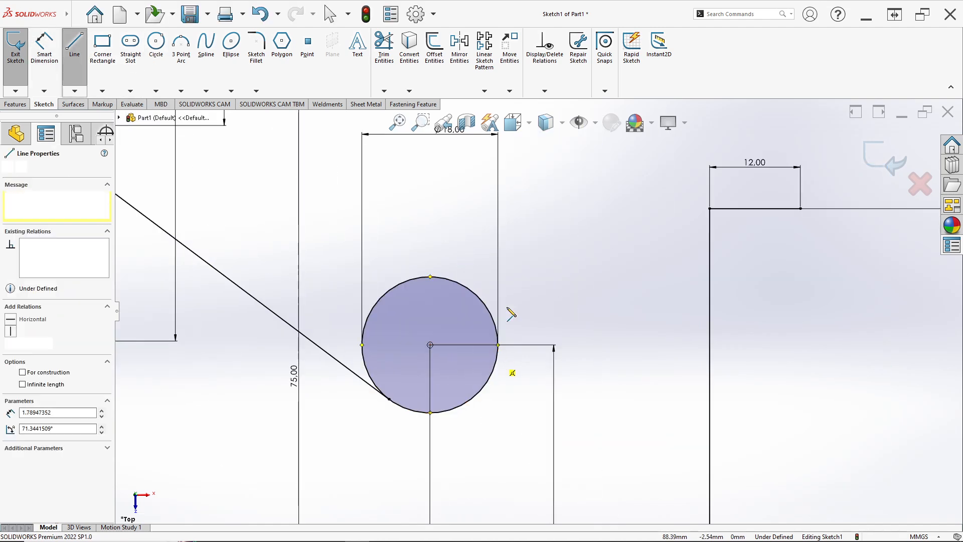
pyautogui.scroll(5, 538, 311)
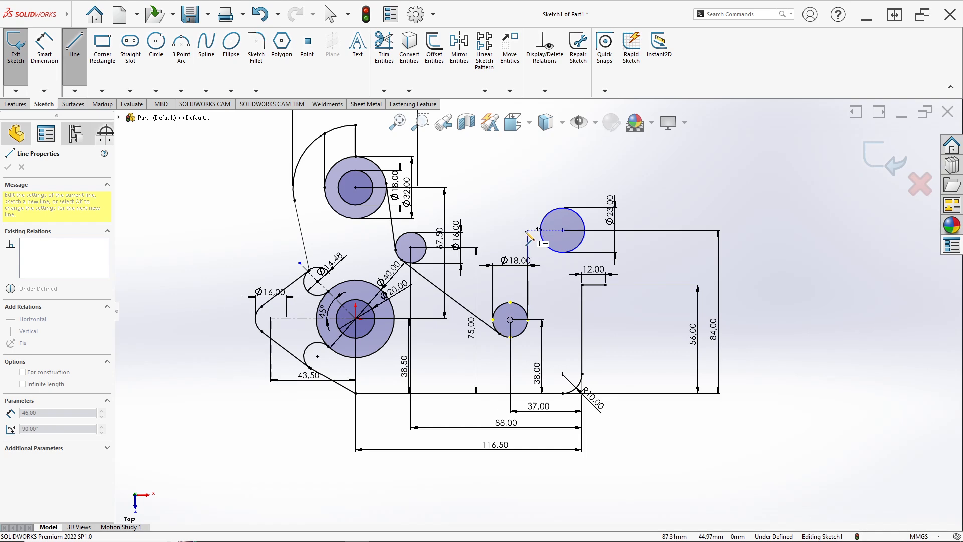
pyautogui.click(528, 231)
pyautogui.press('Escape')
pyautogui.scroll(-5, 528, 295)
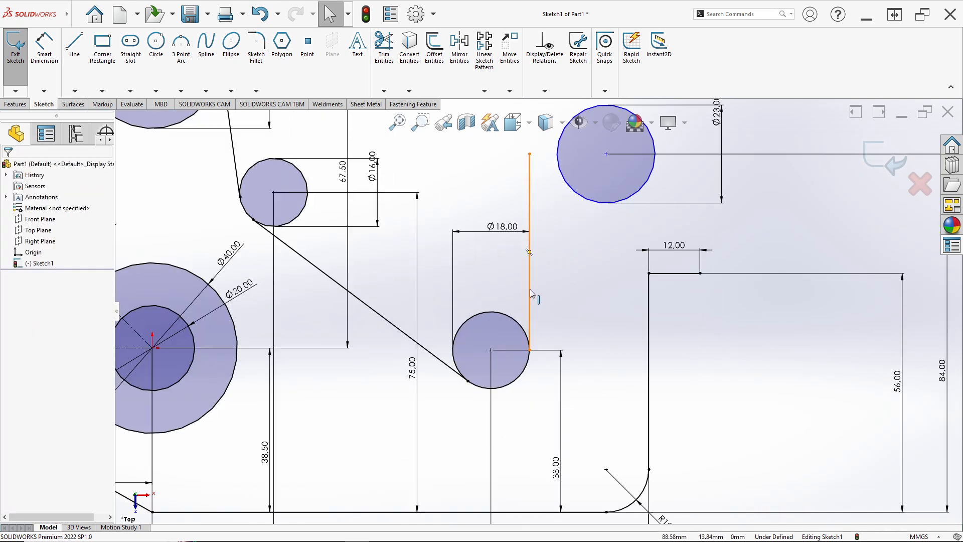
# Step: Check the existing sketch relations of the new vertical line and the 18 mm circle it starts from
pyautogui.rightClick(531, 293)
pyautogui.click(513, 285)
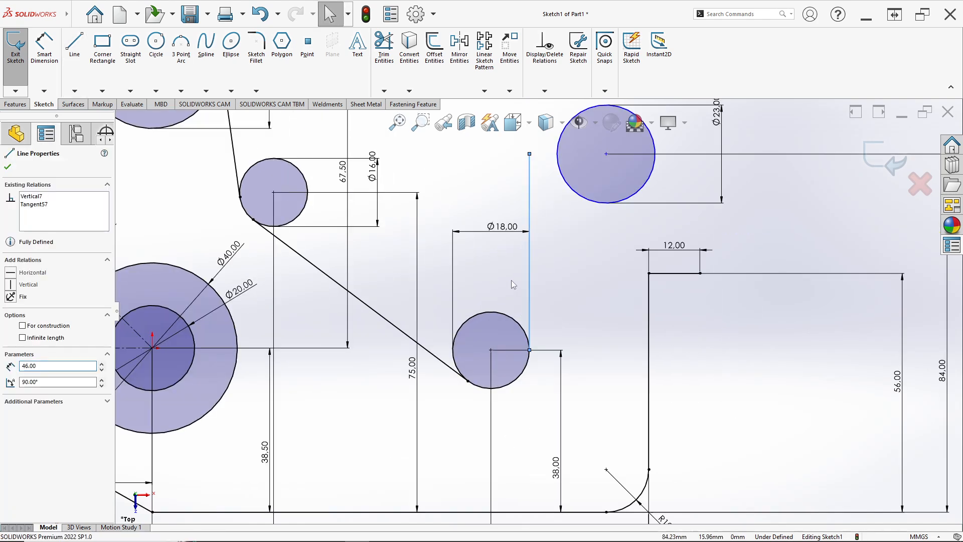
pyautogui.click(511, 281)
pyautogui.click(528, 293)
pyautogui.click(517, 325)
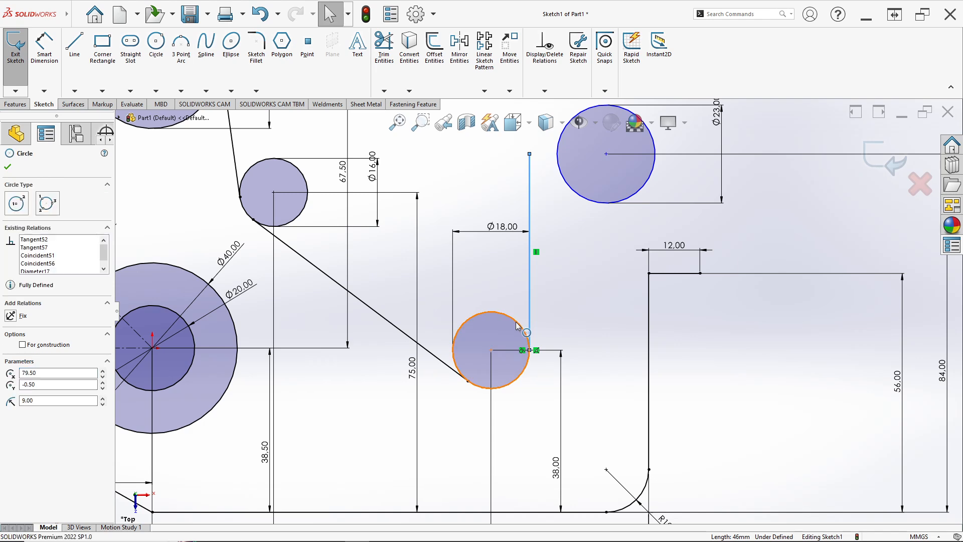
pyautogui.click(545, 277)
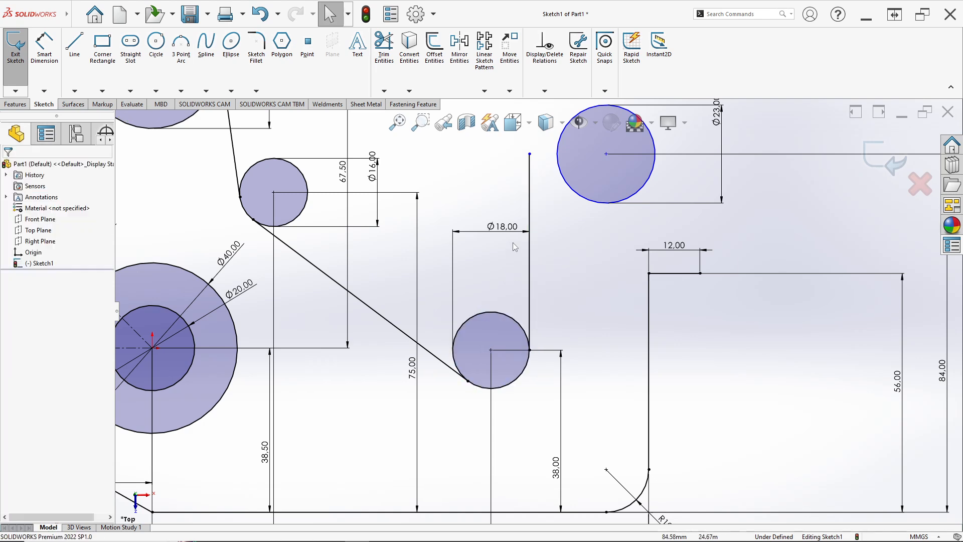
# Step: Stretch the vertical line's upper endpoint about 10 mm further up, past the level of the 23 mm circle's centre
pyautogui.scroll(3, 537, 241)
pyautogui.scroll(-2, 543, 226)
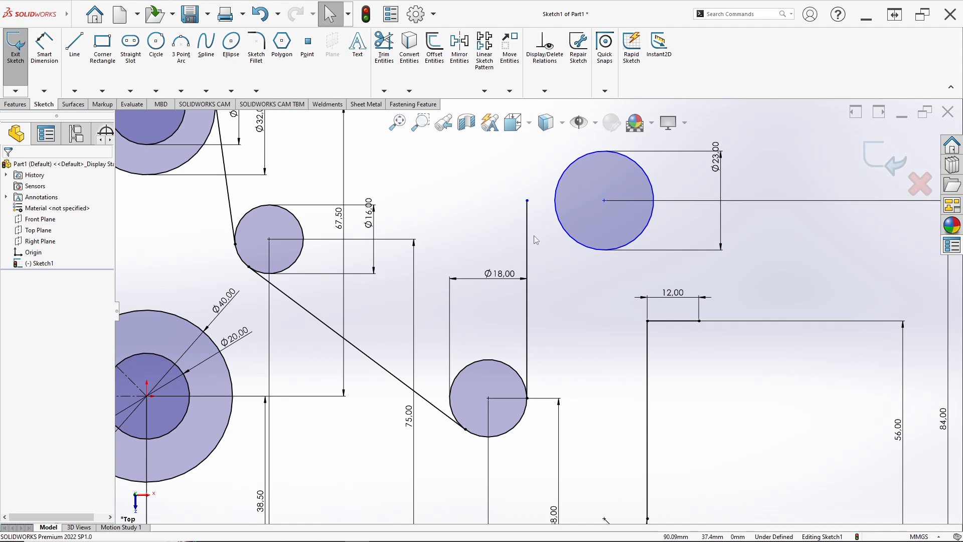
pyautogui.scroll(-1, 534, 236)
pyautogui.click(525, 196)
pyautogui.moveTo(526, 197); pyautogui.dragTo(524, 146)
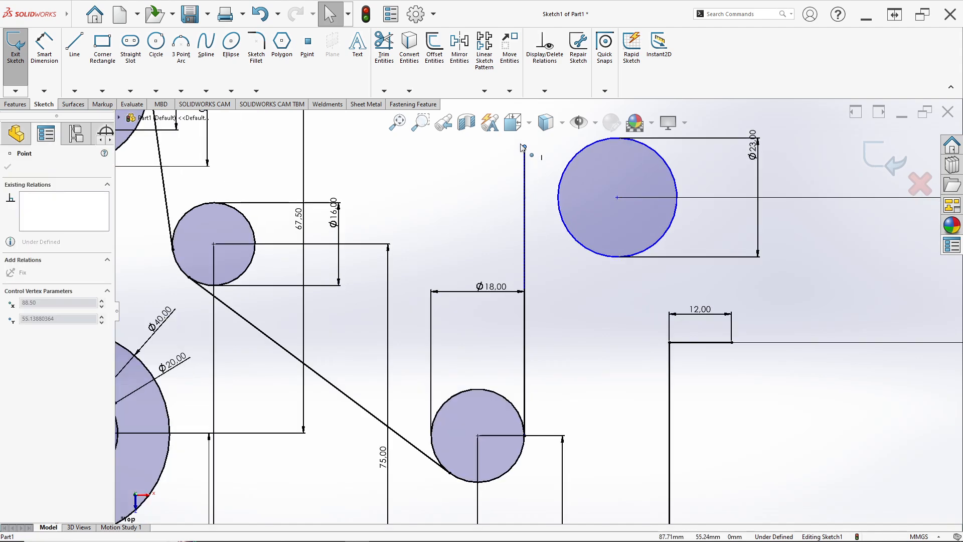
# Step: Make the 23 mm circle tangent to the vertical line rising from the lower 18 mm circle
pyautogui.scroll(2, 533, 217)
pyautogui.click(542, 261)
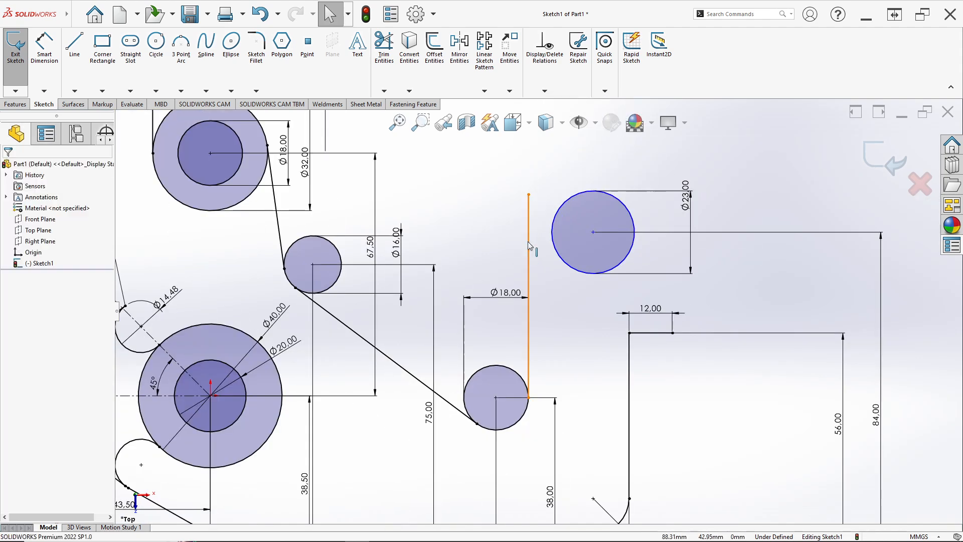
pyautogui.click(528, 241)
pyautogui.keyDown('ctrl'); pyautogui.click(555, 247); pyautogui.keyUp('ctrl')
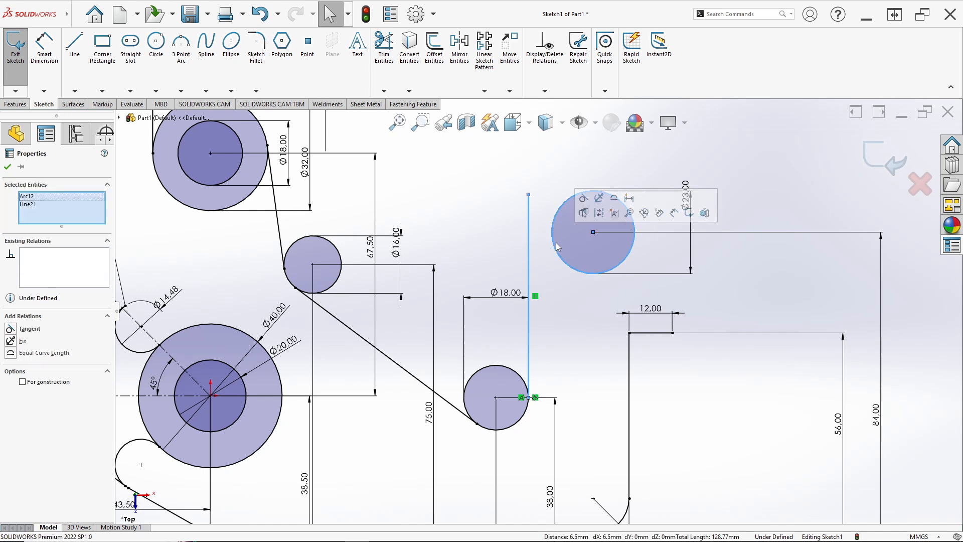
pyautogui.click(584, 200)
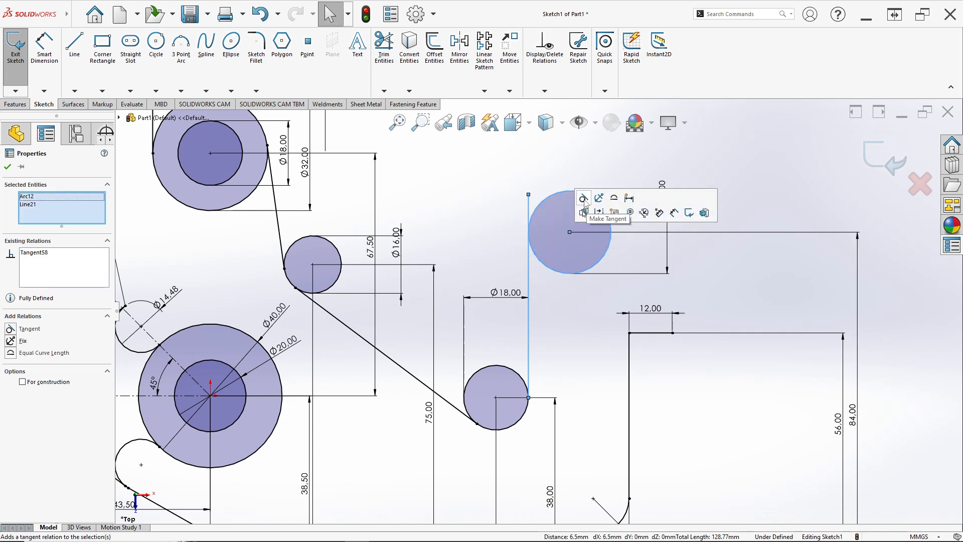
pyautogui.click(570, 301)
# Step: Trim off the end of the vertical line that projects above its tangent point with the 23 mm circle
pyautogui.click(395, 64)
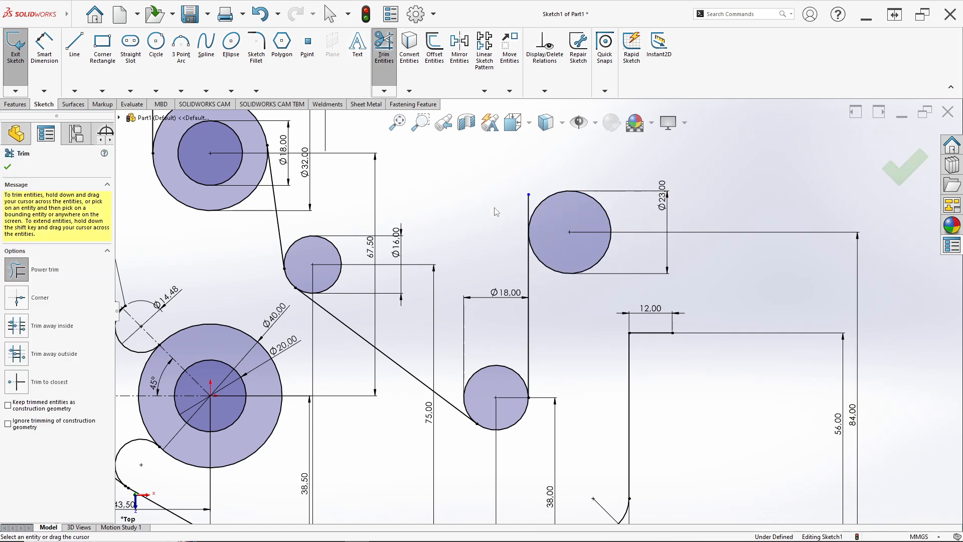
pyautogui.scroll(-5, 492, 198)
pyautogui.moveTo(567, 224); pyautogui.dragTo(609, 189)
pyautogui.press('f')
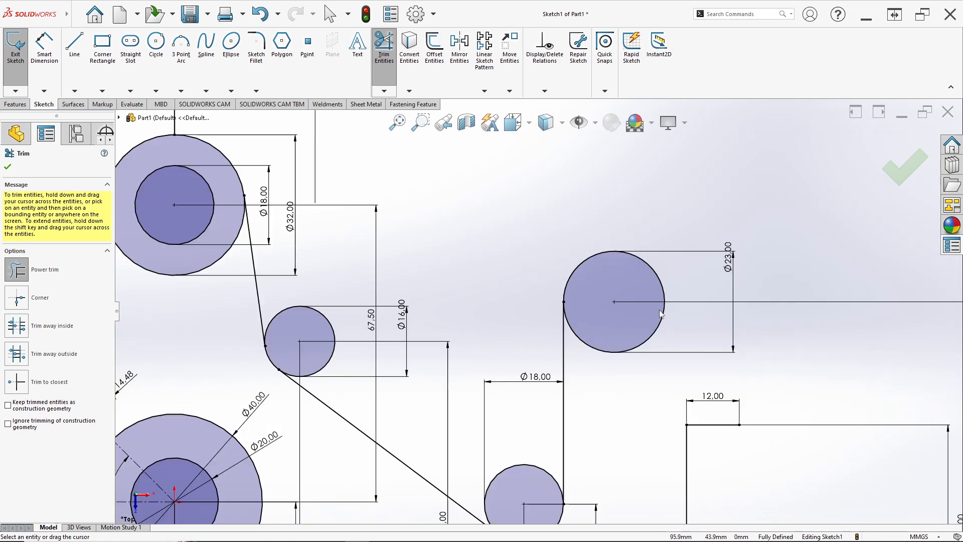
# Step: Draw a slanted line from the outer end of the 12 mm horizontal line up to the right side of the 23 mm circle
pyautogui.click(75, 70)
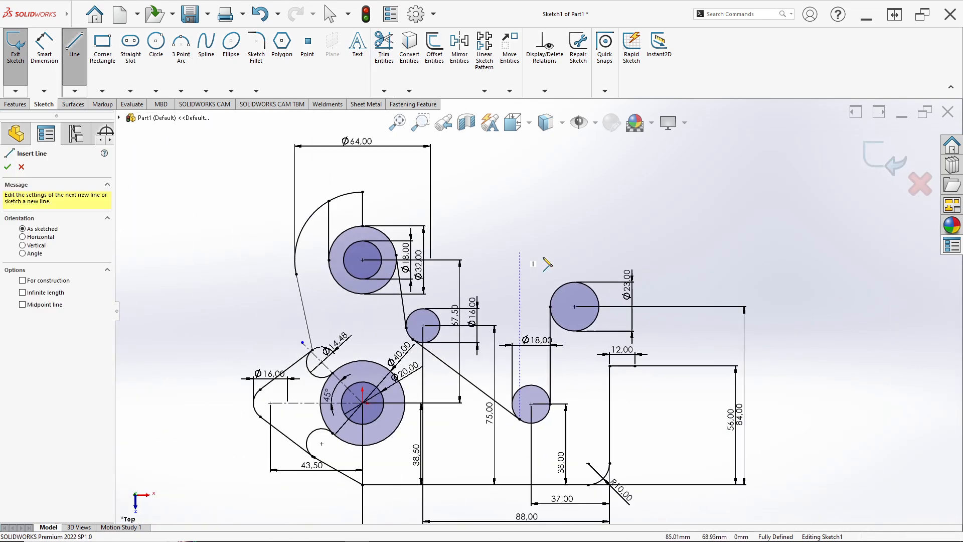
pyautogui.scroll(-5, 647, 364)
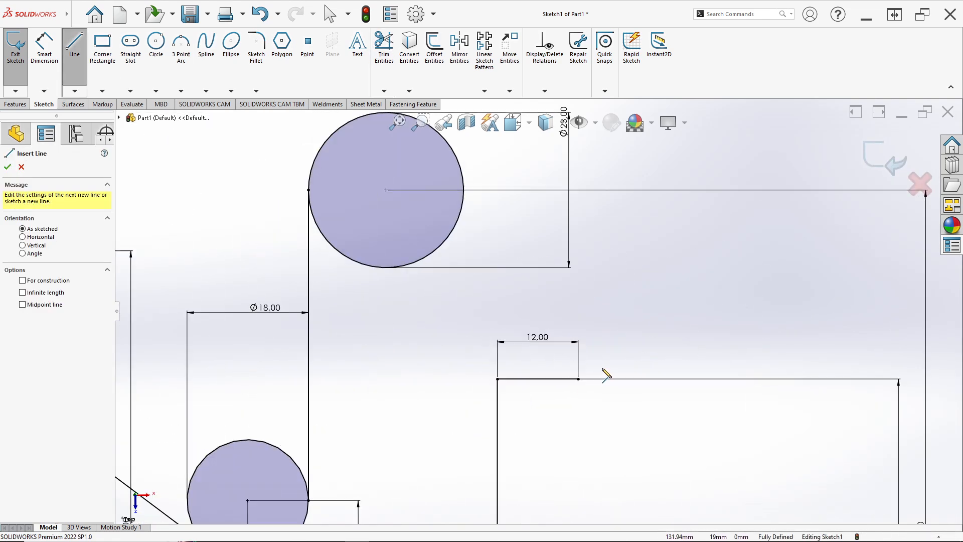
pyautogui.click(579, 379)
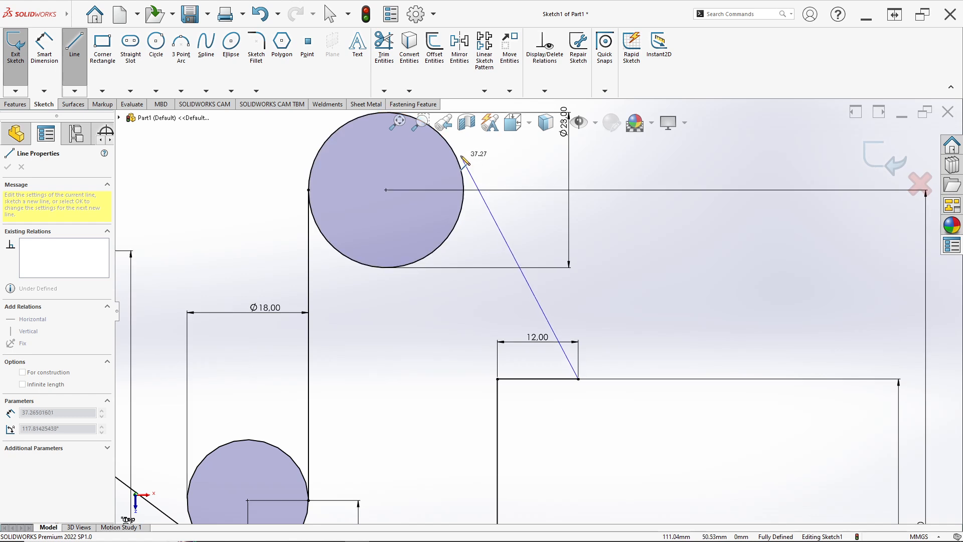
pyautogui.click(453, 150)
pyautogui.press('Escape')
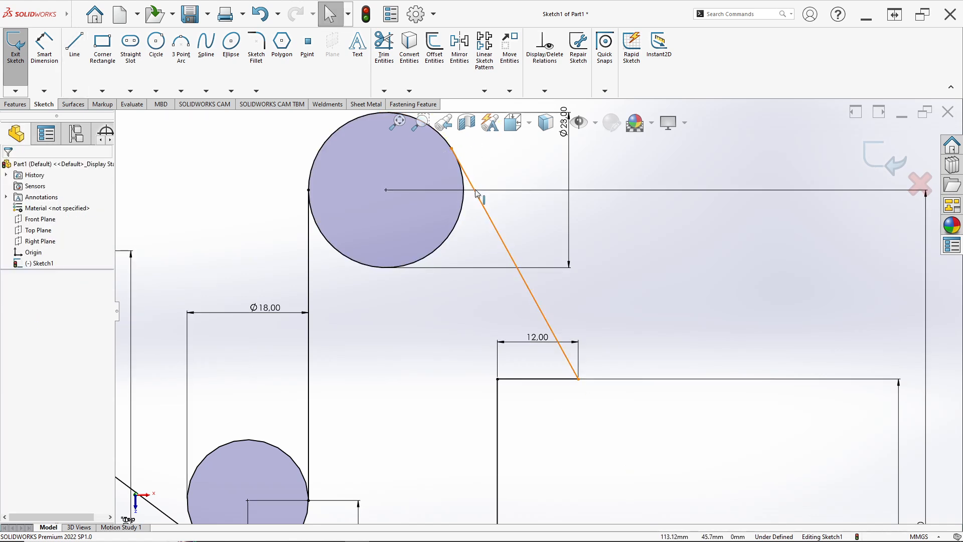
# Step: Make the slanted line tangent to the 23 mm circle
pyautogui.click(477, 193)
pyautogui.keyDown('ctrl'); pyautogui.click(462, 207); pyautogui.keyUp('ctrl')
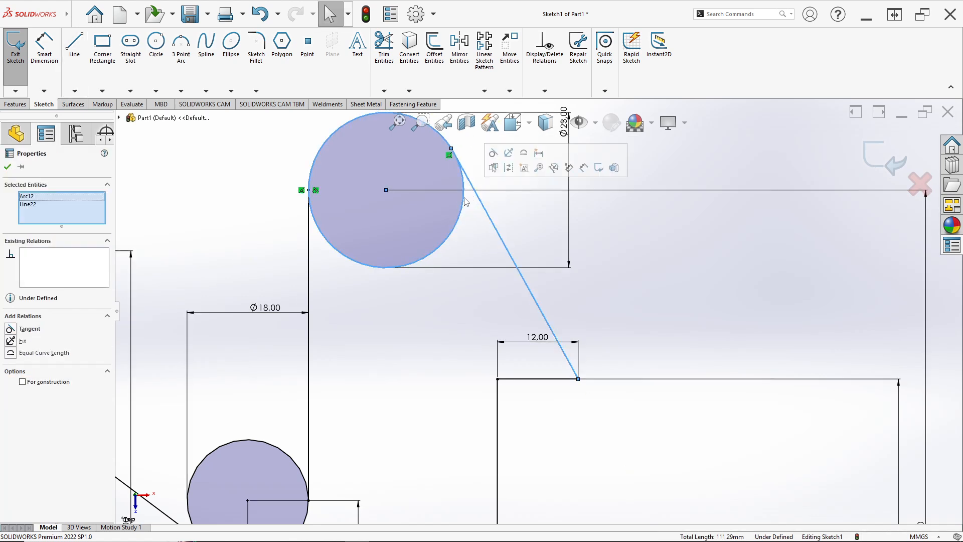
pyautogui.click(493, 154)
pyautogui.press('Escape')
pyautogui.scroll(2, 483, 259)
# Step: Following the reference drawing, draw a horizontal line across the hook between its two vertical edges, about 52 mm above the bottom line
pyautogui.hotkey('alt', 'Tab')
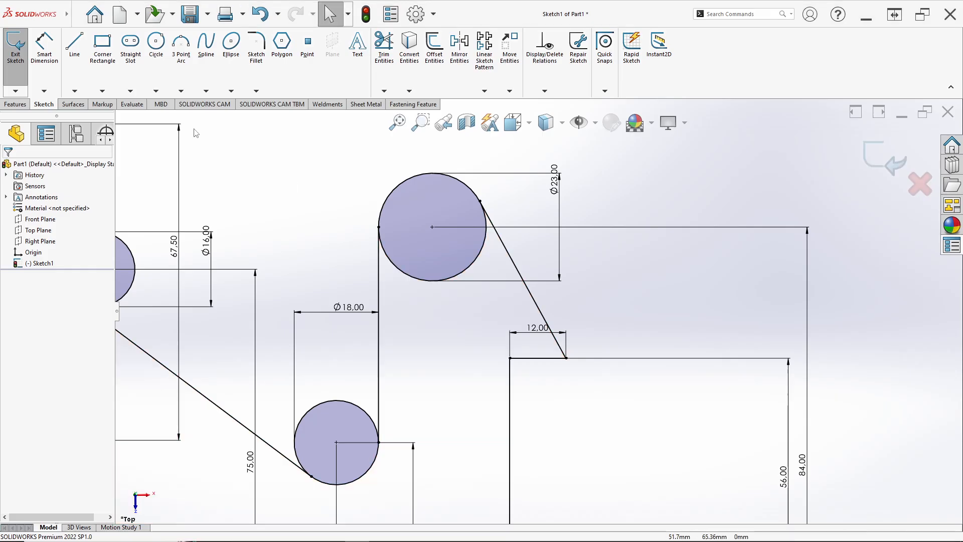
pyautogui.hotkey('alt', 'Tab')
pyautogui.click(75, 48)
pyautogui.scroll(-3, 441, 404)
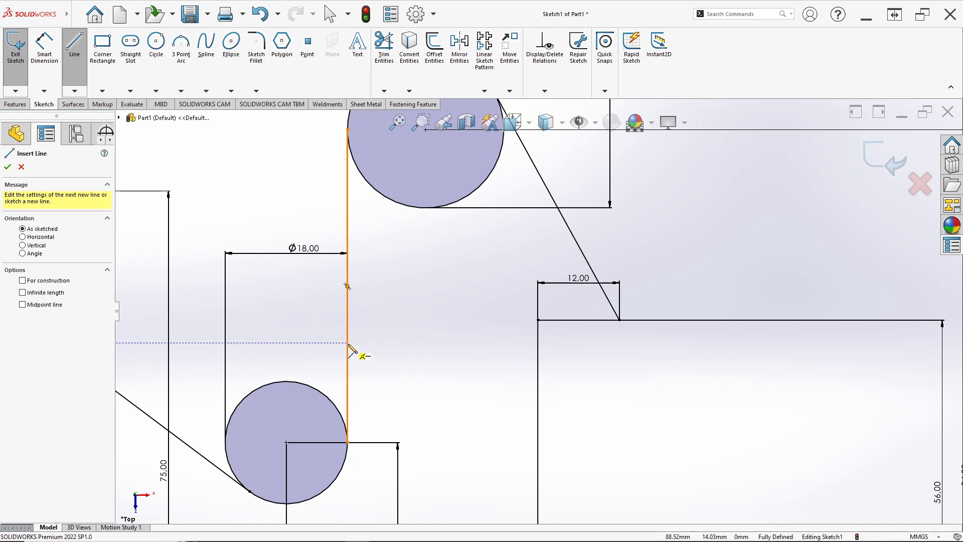
pyautogui.click(349, 350)
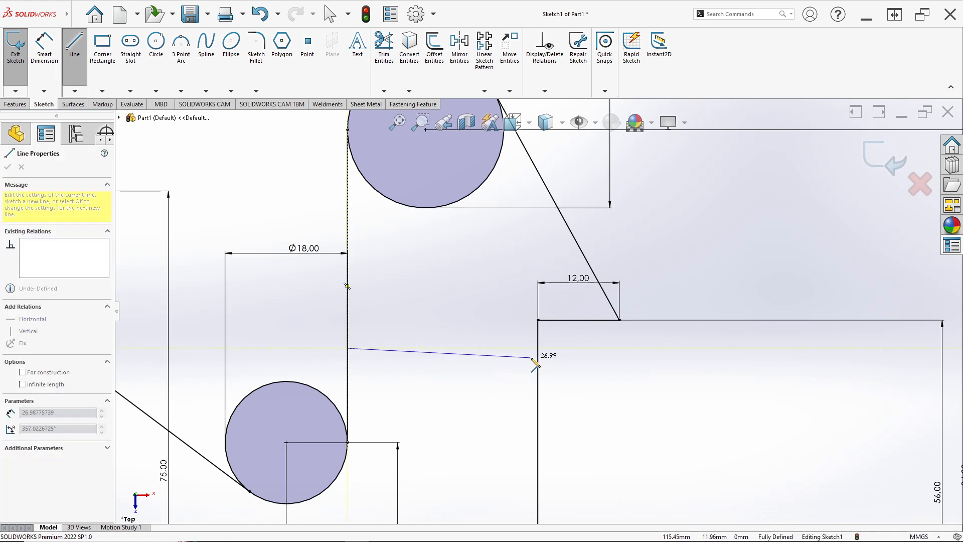
pyautogui.click(538, 349)
pyautogui.press('Escape')
pyautogui.press('Escape')
pyautogui.scroll(1, 492, 374)
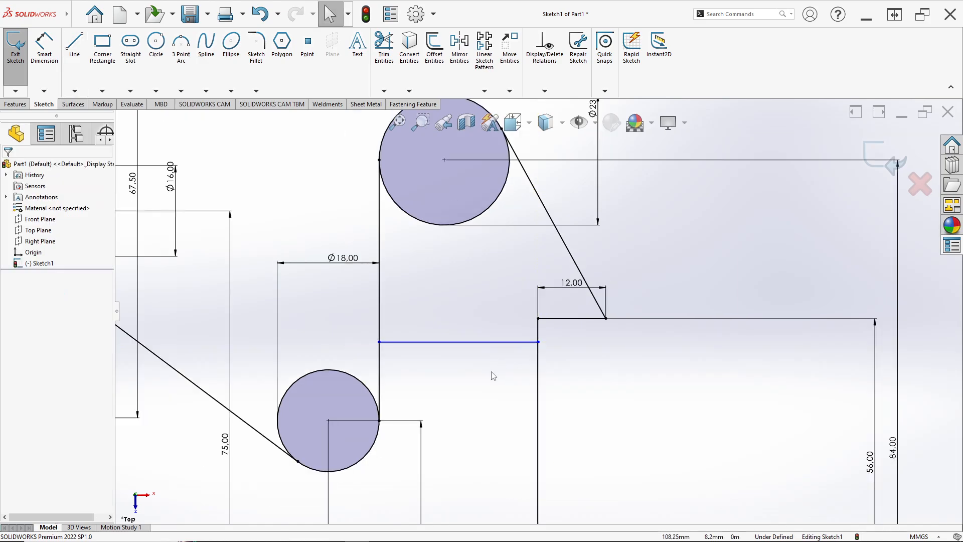
# Step: Dimension the new horizontal line's height above the bottom line as 48 mm, following the reference drawing
pyautogui.hotkey('alt', 'Tab')
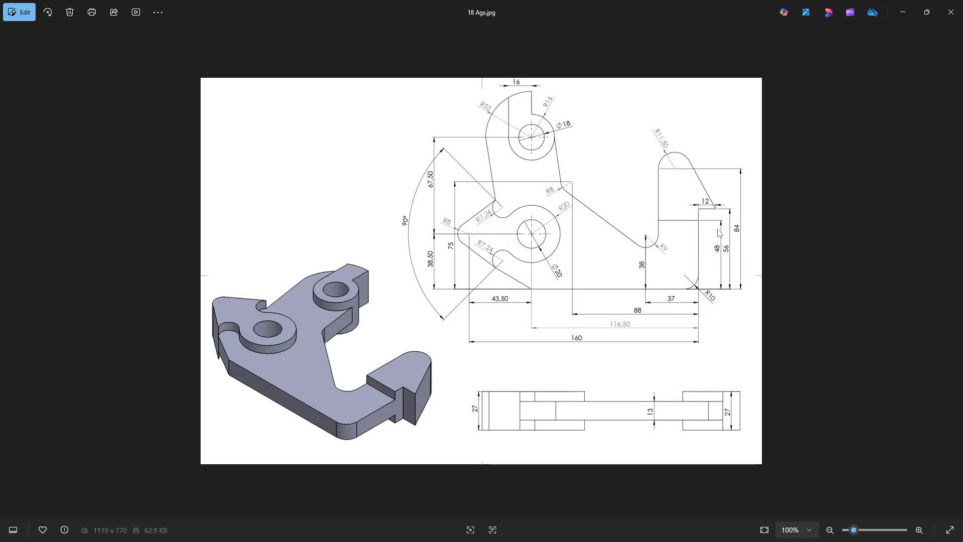
pyautogui.hotkey('alt', 'Tab')
pyautogui.press('d')
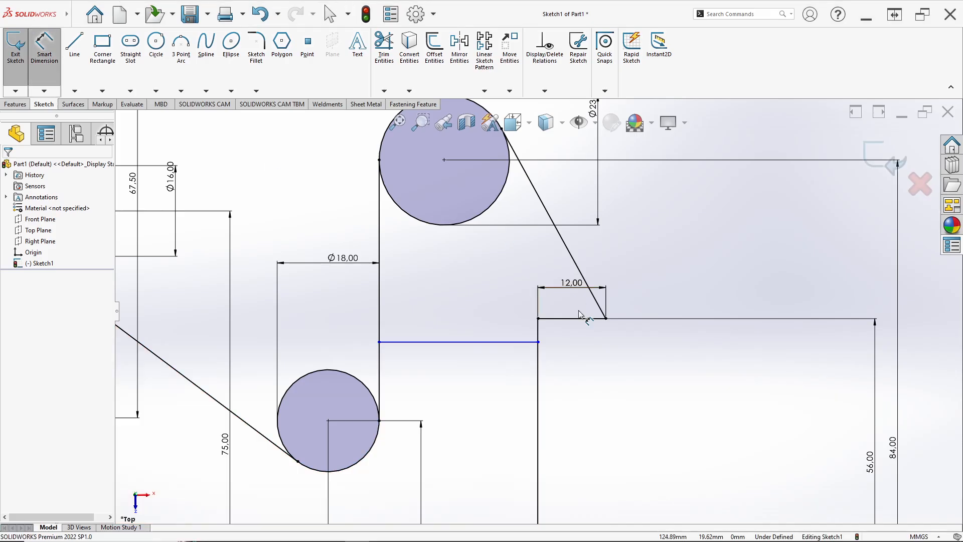
pyautogui.click(494, 342)
pyautogui.scroll(5, 499, 379)
pyautogui.scroll(-3, 522, 389)
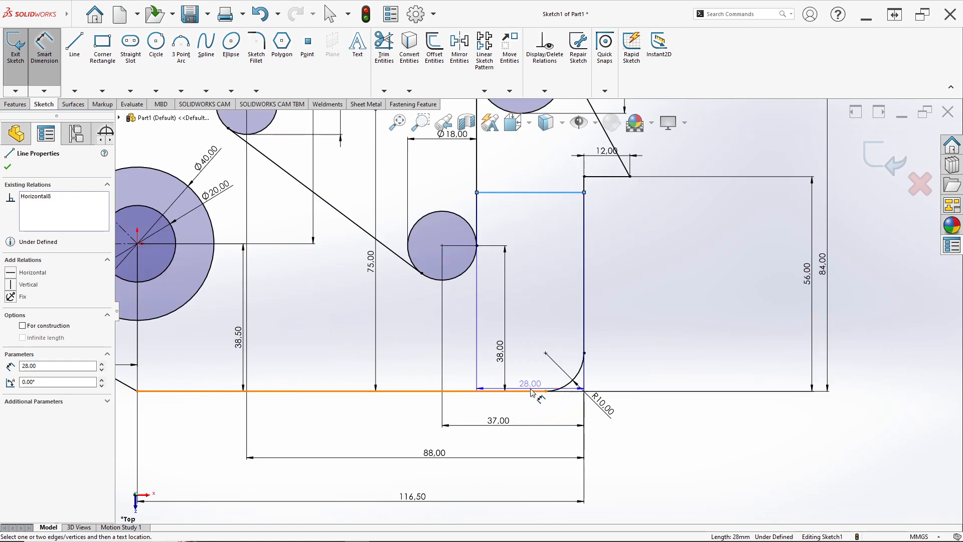
pyautogui.click(705, 329)
pyautogui.hotkey('alt', 'Tab')
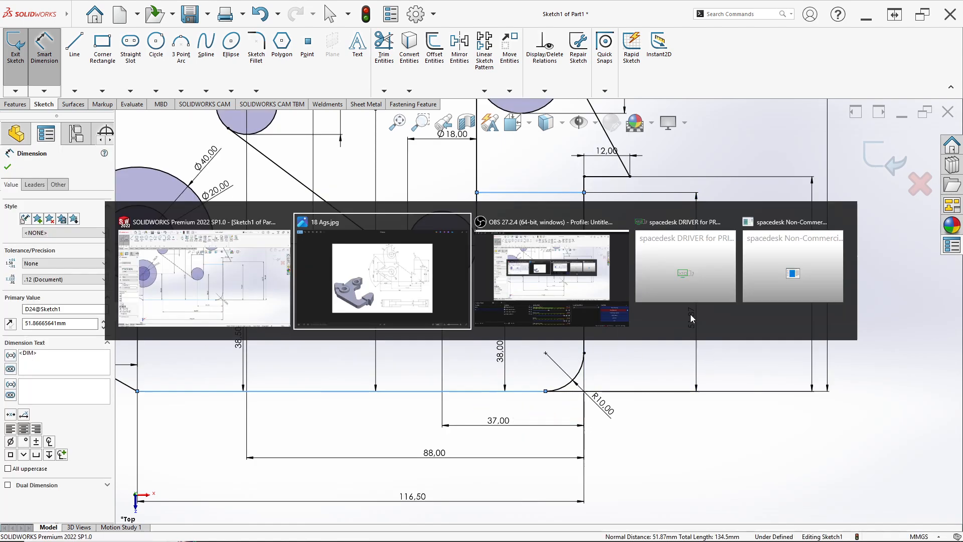
pyautogui.hotkey('alt', 'Tab')
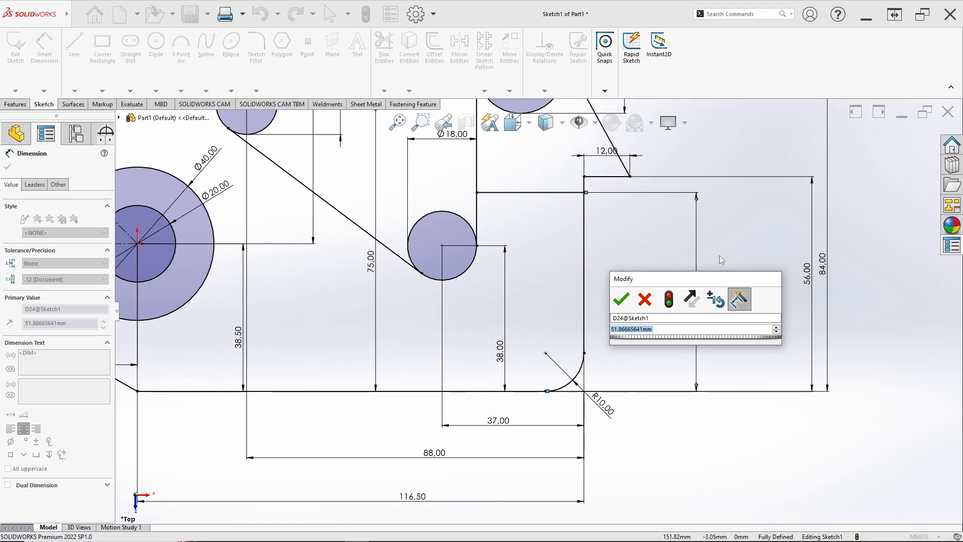
pyautogui.write('48')
pyautogui.press('Return')
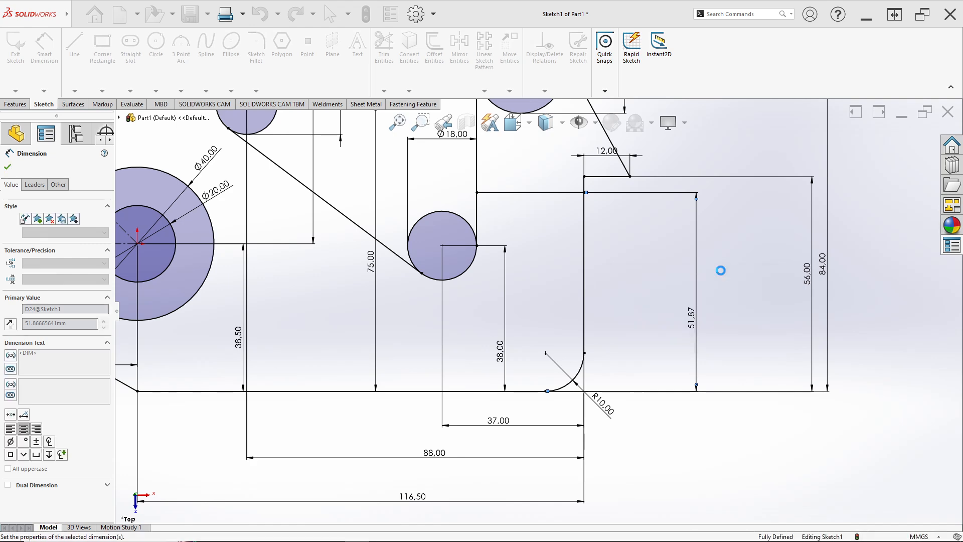
pyautogui.scroll(3, 695, 249)
pyautogui.scroll(-5, 509, 232)
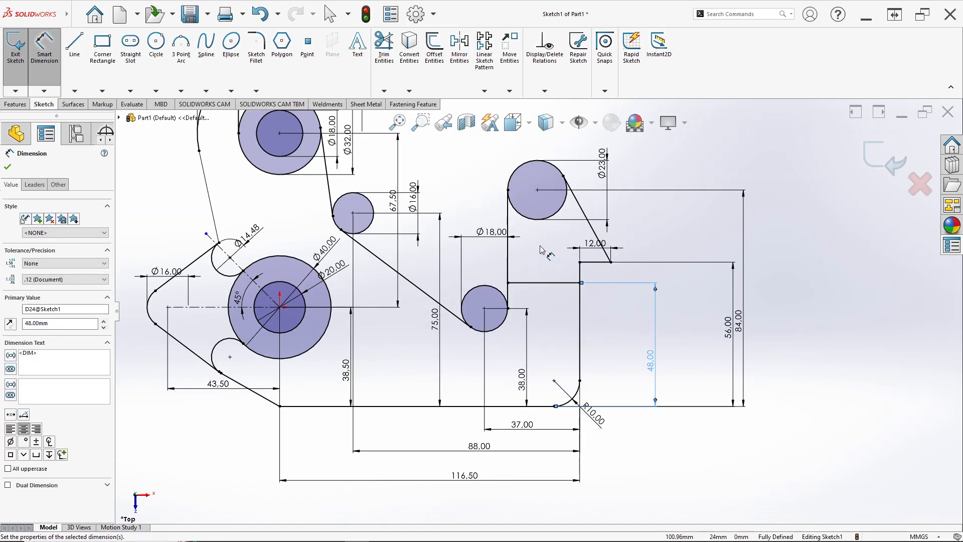
# Step: Trim the lower 18 mm circle and the 23 mm circle down to the arcs that form the hook outline
pyautogui.click(384, 46)
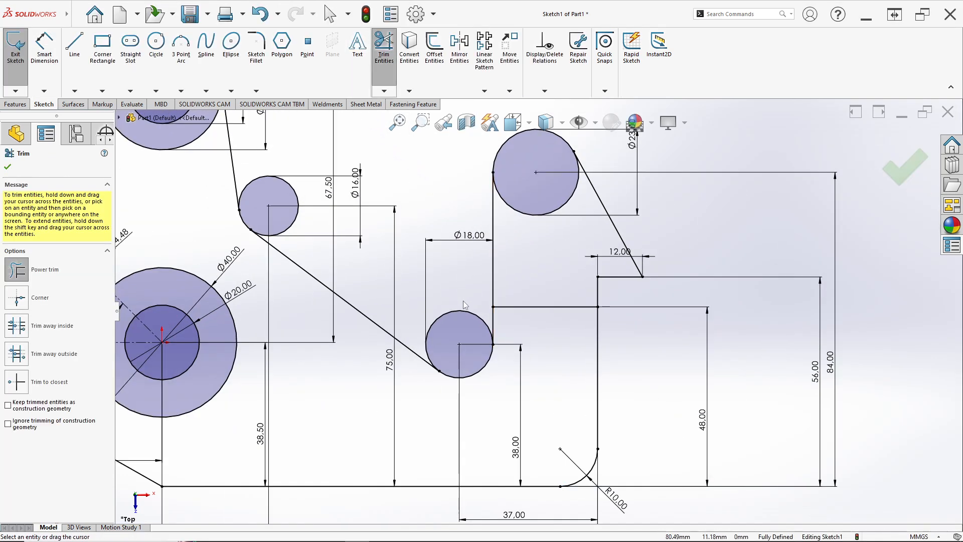
pyautogui.moveTo(455, 310); pyautogui.dragTo(453, 307)
pyautogui.hotkey('alt', 'Tab')
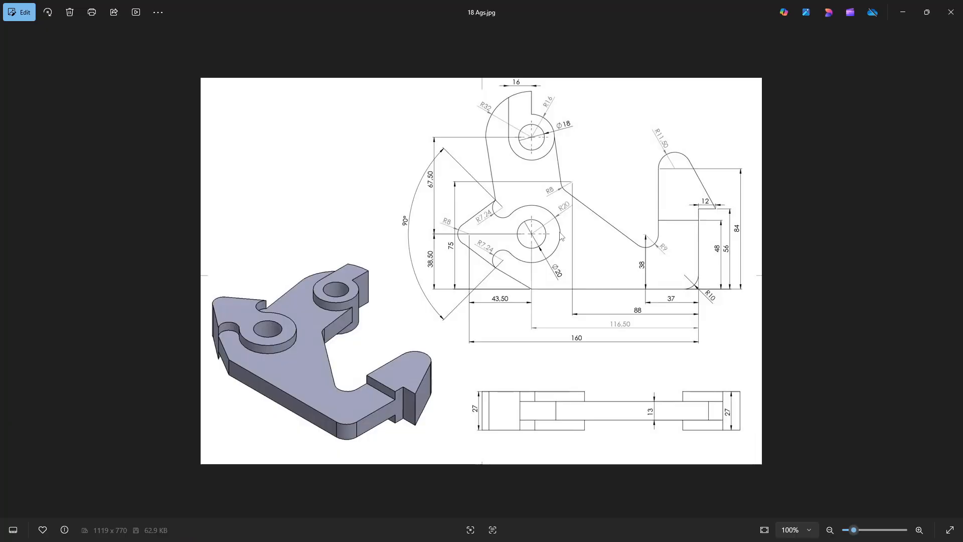
pyautogui.hotkey('alt', 'Tab')
pyautogui.moveTo(546, 236); pyautogui.dragTo(538, 212)
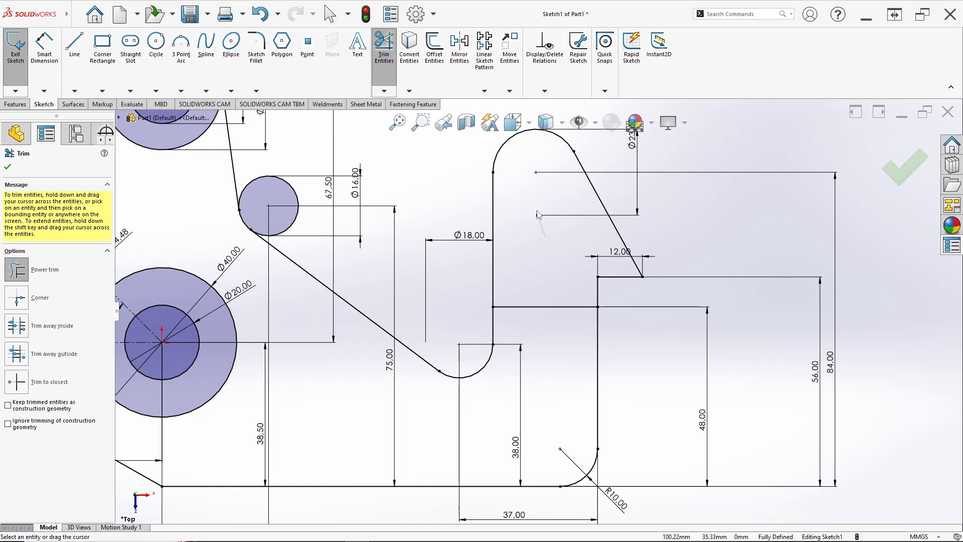
# Step: Trim the 16 mm circle down to the small arc joining the two slanted lines
pyautogui.scroll(5, 547, 270)
pyautogui.scroll(-5, 411, 237)
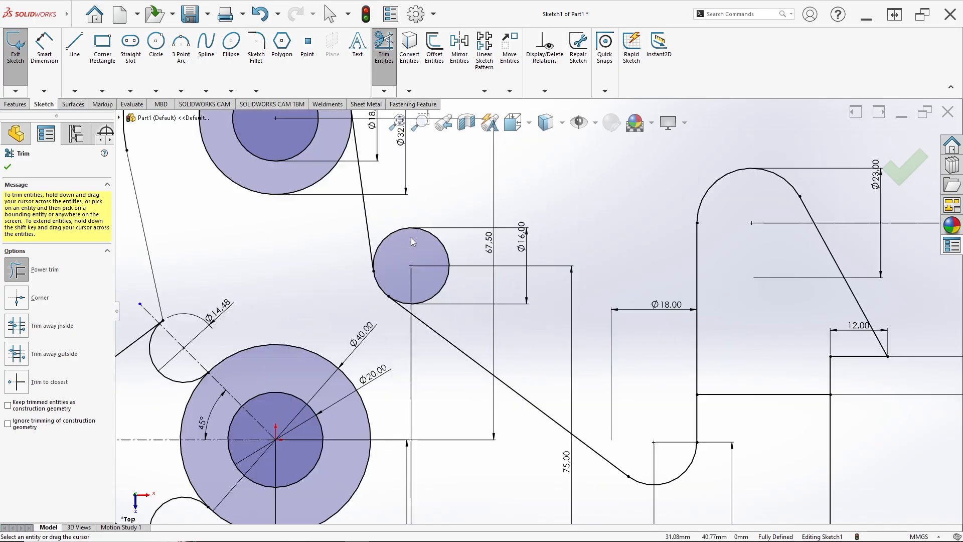
pyautogui.moveTo(465, 243); pyautogui.dragTo(440, 261)
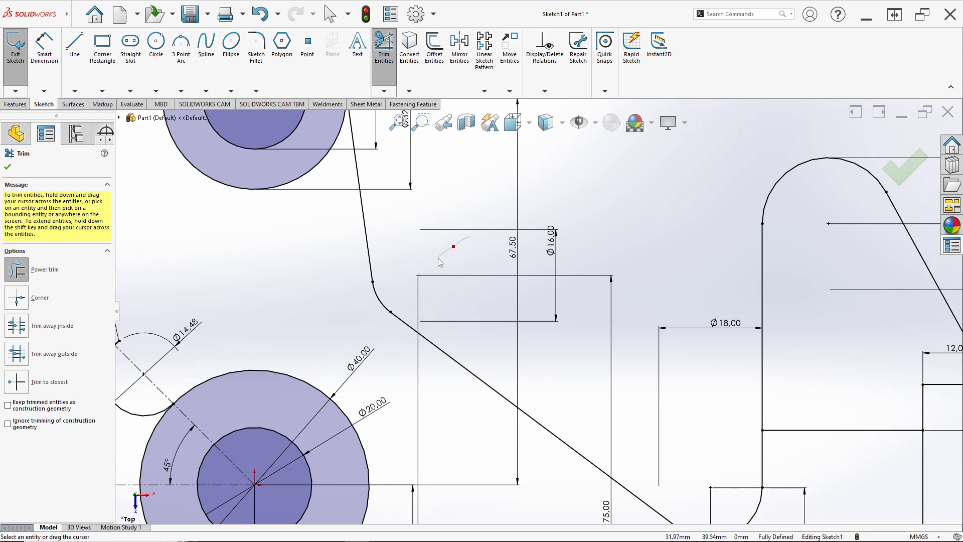
pyautogui.scroll(7, 427, 283)
pyautogui.scroll(-2, 489, 291)
# Step: Following the reference drawing, trim away the upper-left quarter of the 32 mm circle between the two vertical lines
pyautogui.hotkey('alt', 'Tab')
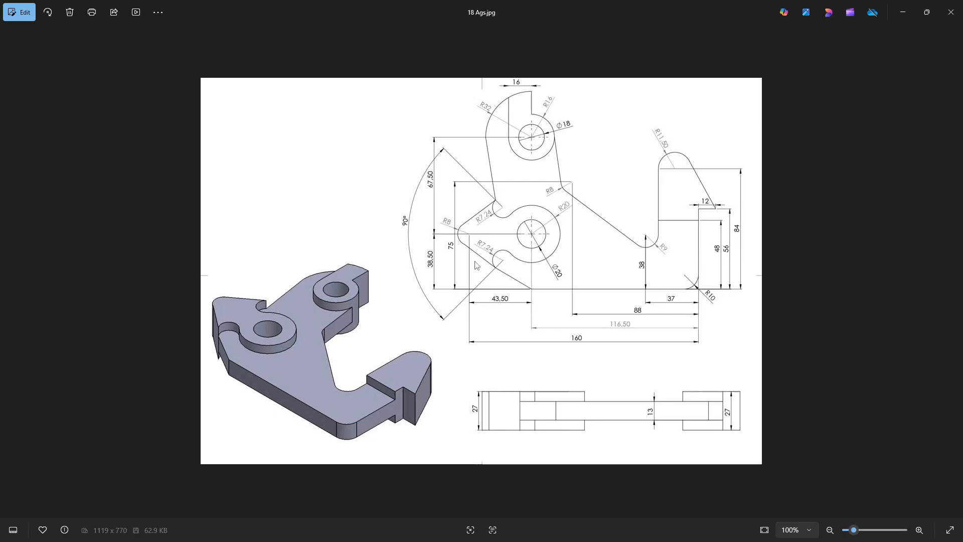
pyautogui.hotkey('alt', 'Tab')
pyautogui.hotkey('alt', 'Tab')
pyautogui.hotkey('alt', 'Tab')
pyautogui.scroll(-5, 452, 213)
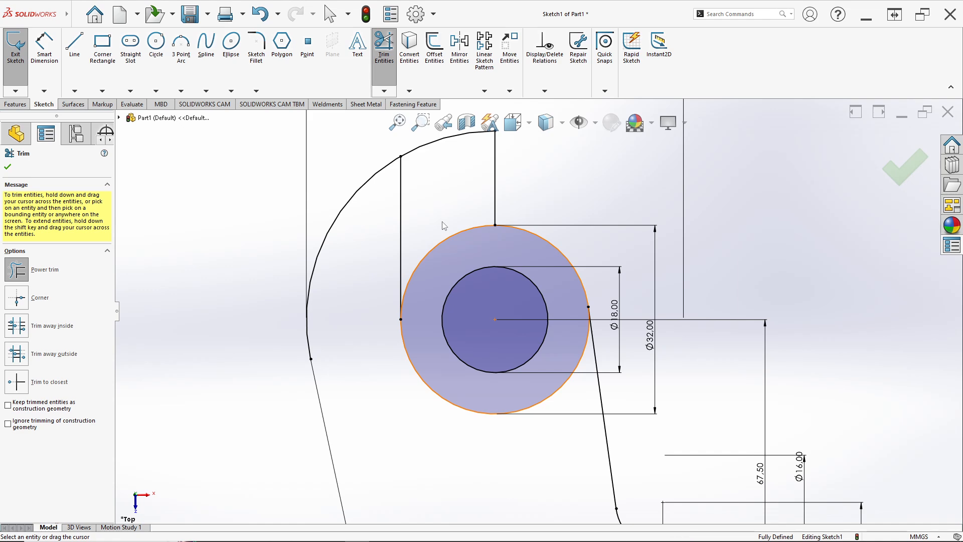
pyautogui.moveTo(444, 226); pyautogui.dragTo(450, 246)
pyautogui.scroll(8, 481, 272)
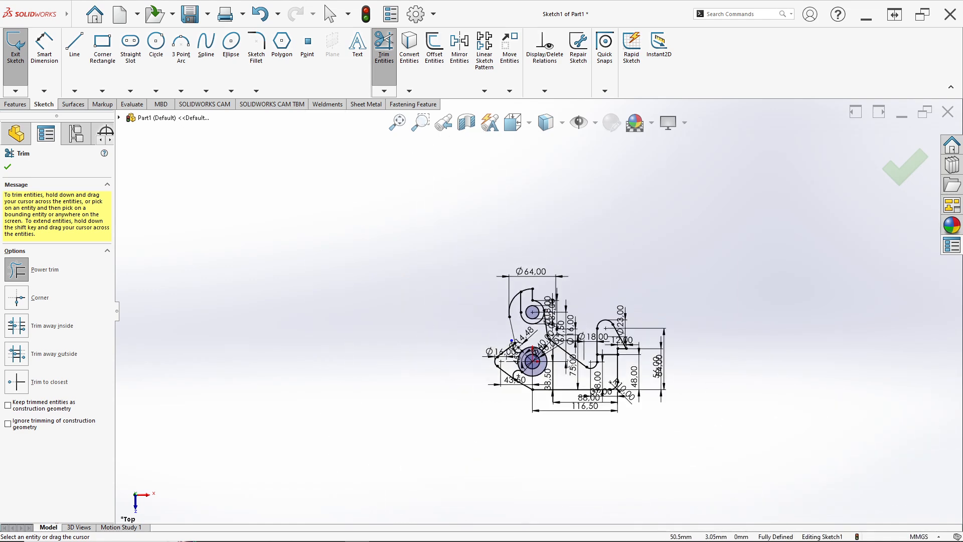
pyautogui.scroll(-4, 481, 272)
# Step: Trim away the 40 mm circle's left portion between the two small arcs and check the finished profile against the reference drawing
pyautogui.hotkey('alt', 'Tab')
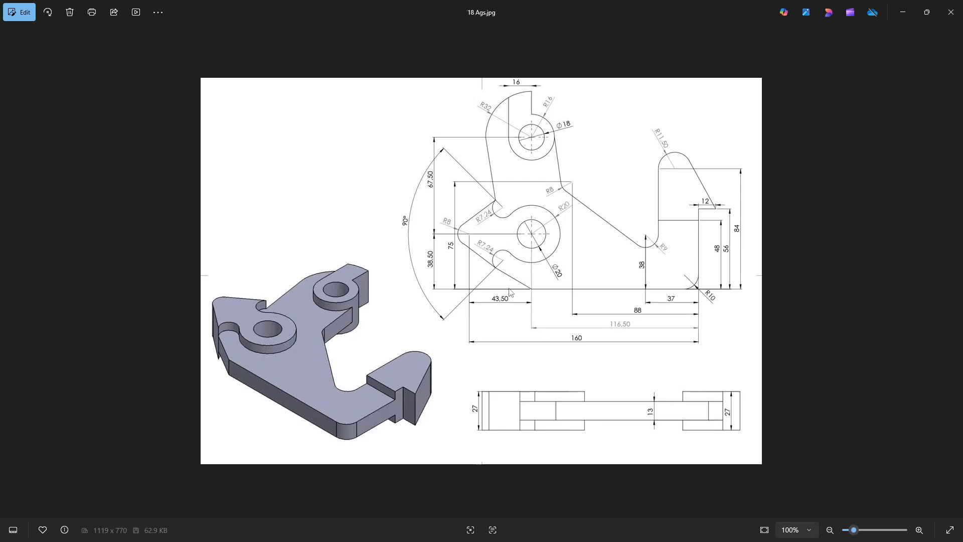
pyautogui.hotkey('alt', 'Tab')
pyautogui.scroll(-4, 444, 354)
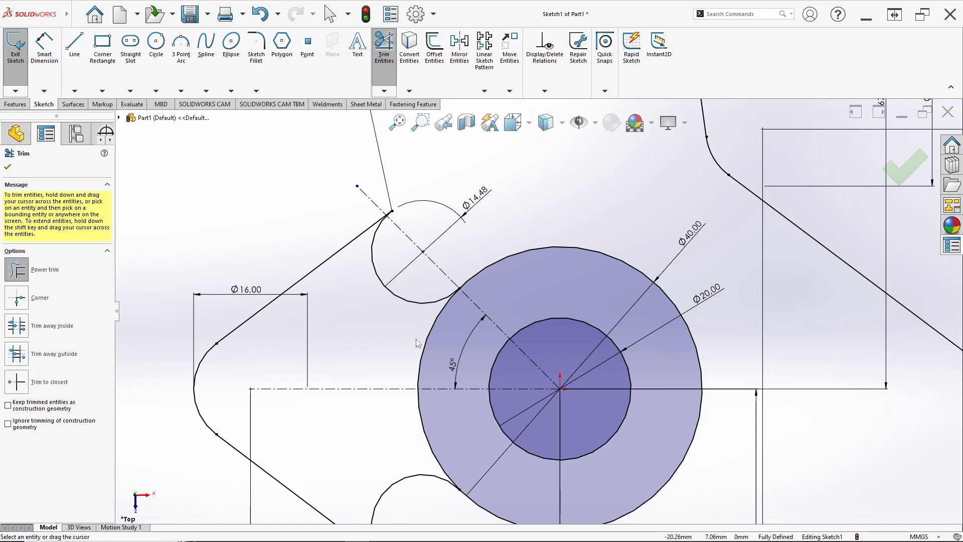
pyautogui.hotkey('alt', 'Tab')
pyautogui.hotkey('alt', 'Tab')
pyautogui.moveTo(406, 335); pyautogui.dragTo(430, 344)
pyautogui.moveTo(398, 434); pyautogui.dragTo(438, 433)
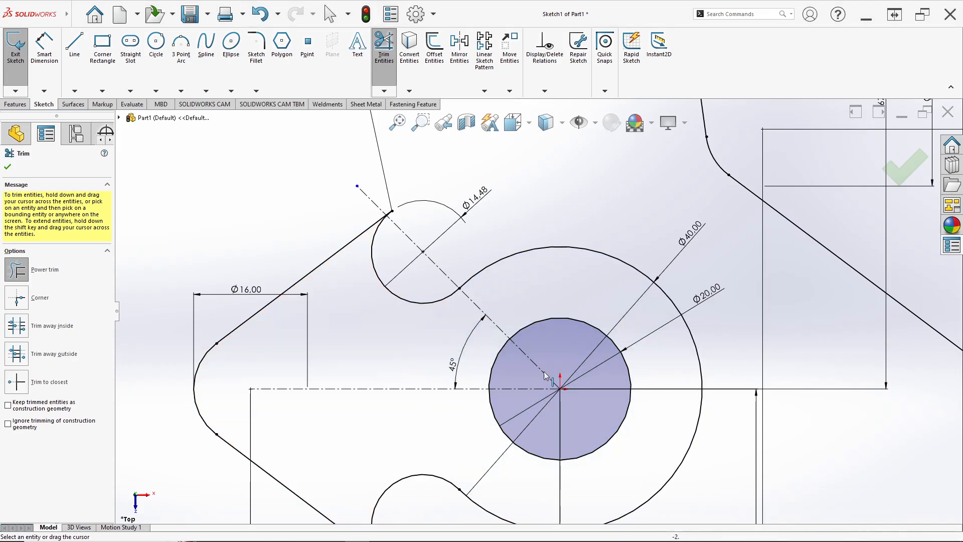
pyautogui.scroll(3, 547, 382)
pyautogui.click(7, 167)
pyautogui.scroll(5, 534, 319)
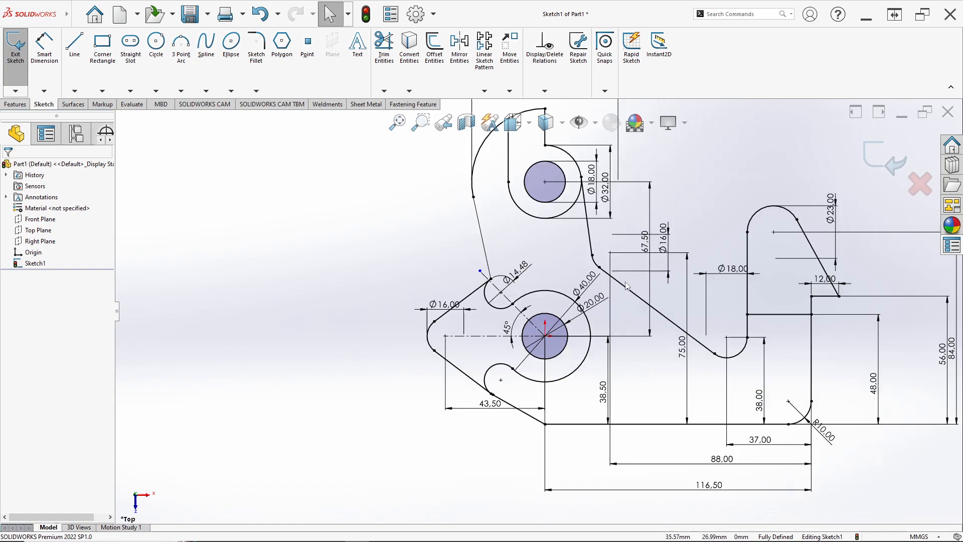
pyautogui.scroll(-3, 525, 333)
pyautogui.hotkey('alt', 'Tab')
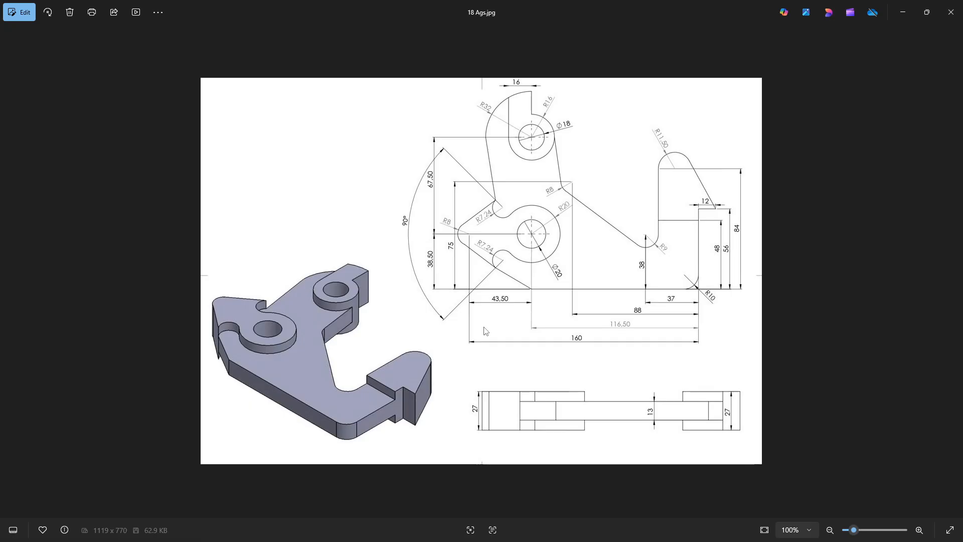
pyautogui.hotkey('alt', 'Tab')
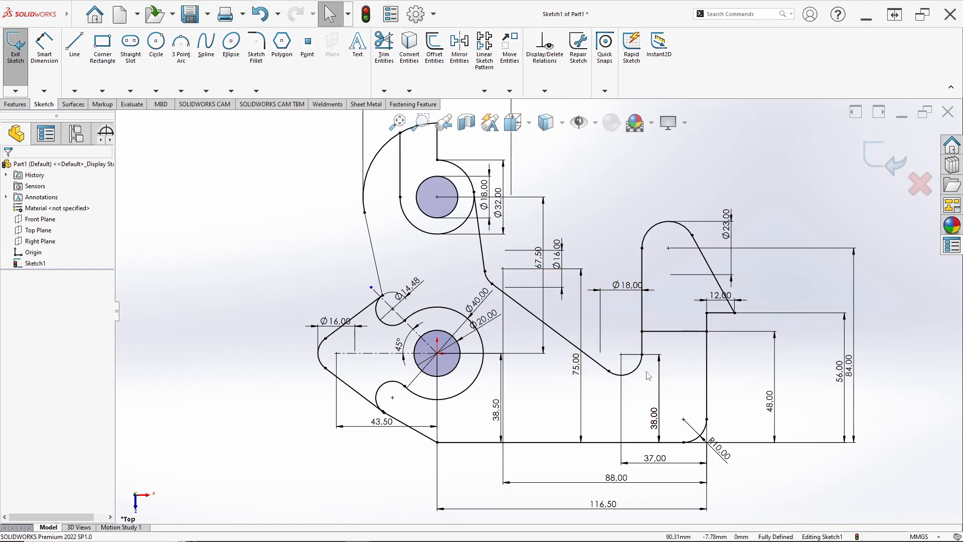
# Step: Start a boss extrude of the profile's large main body region with the Mid Plane end condition
pyautogui.hotkey('alt', 'Tab')
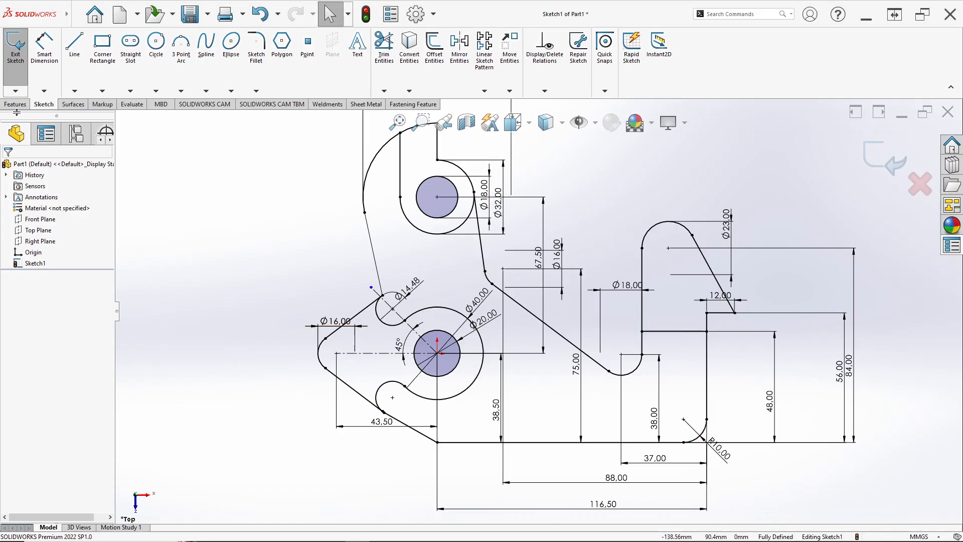
pyautogui.click(16, 104)
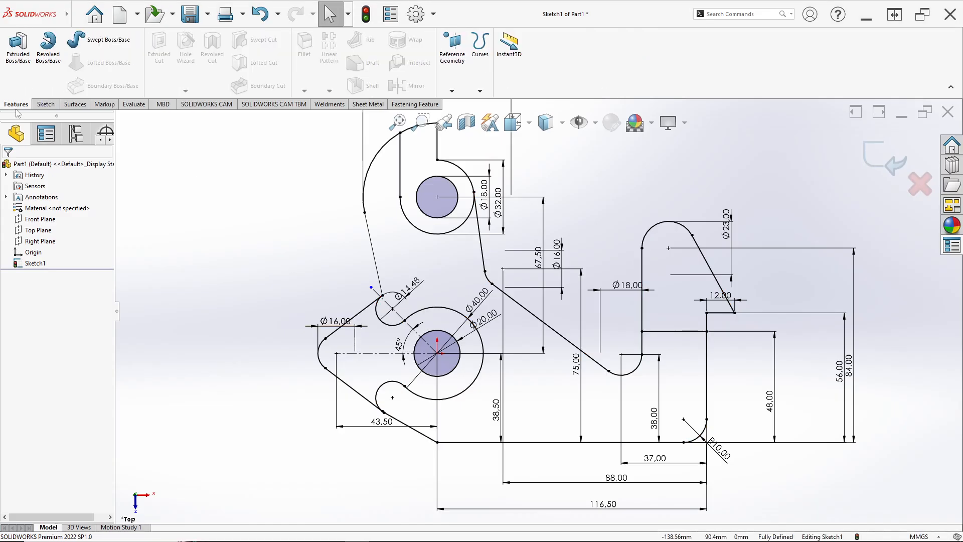
pyautogui.click(23, 84)
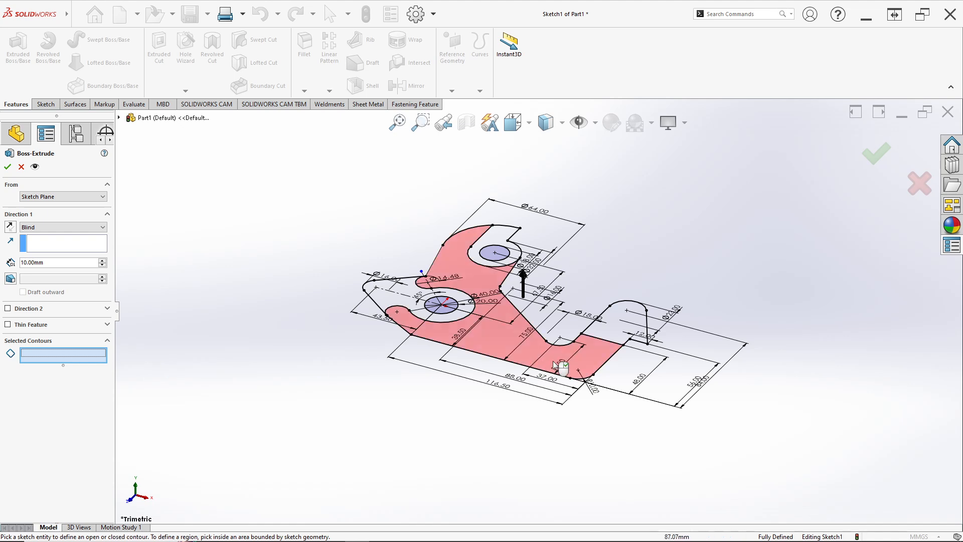
pyautogui.scroll(-3, 497, 336)
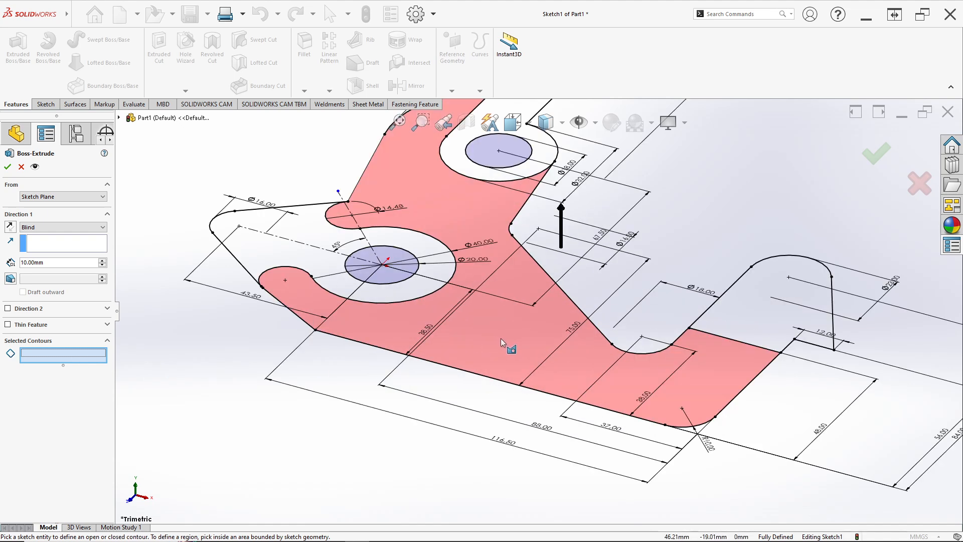
pyautogui.click(500, 338)
pyautogui.click(42, 227)
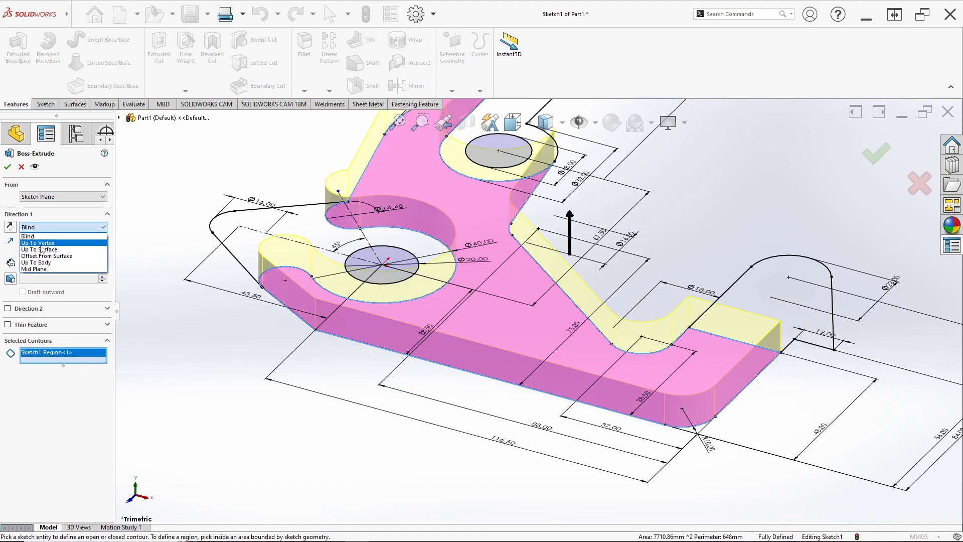
pyautogui.click(34, 269)
pyautogui.moveTo(552, 325); pyautogui.dragTo(537, 307, button='middle')
# Step: Set the main body's extrusion depth to 13 mm, following the reference drawing, and complete the extrude
pyautogui.hotkey('alt', 'Tab')
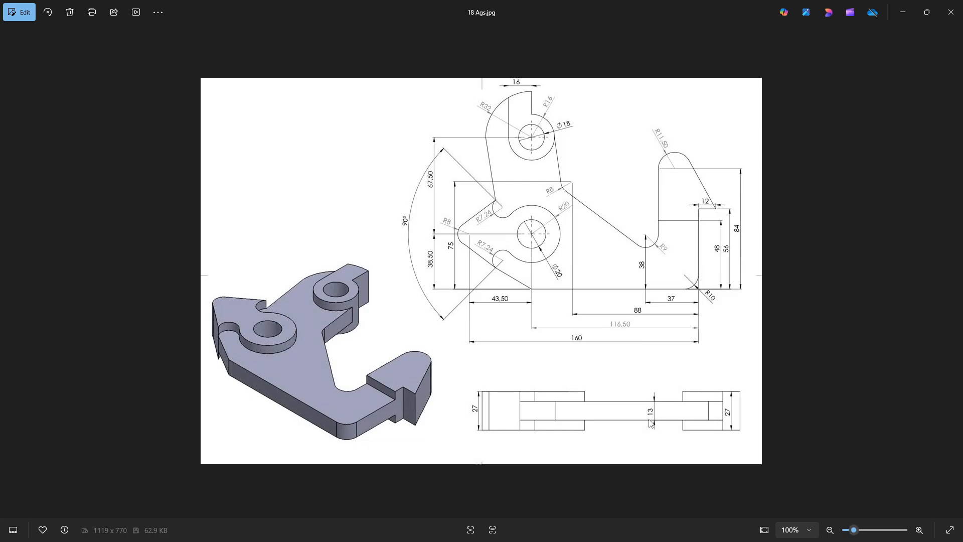
pyautogui.hotkey('alt', 'Tab')
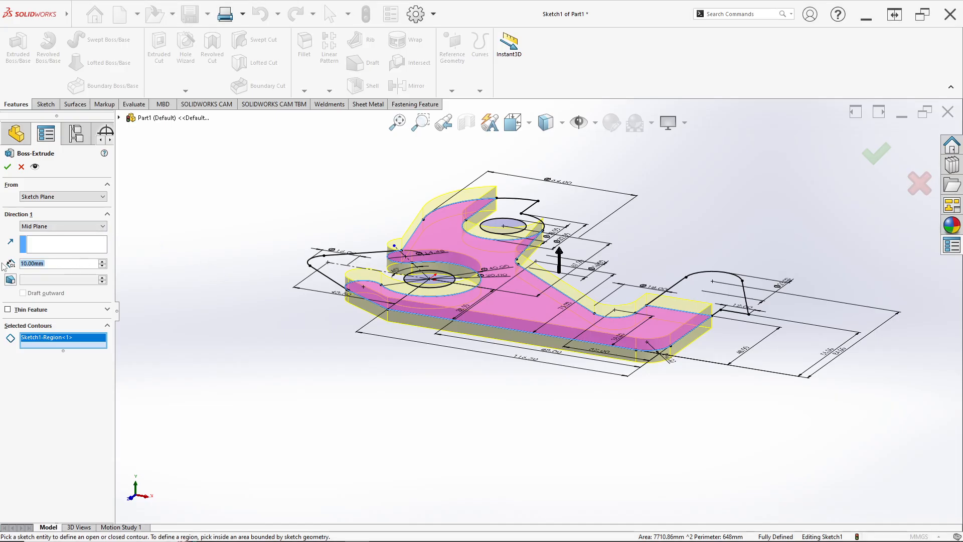
pyautogui.write('1')
pyautogui.write('3')
pyautogui.press('Return')
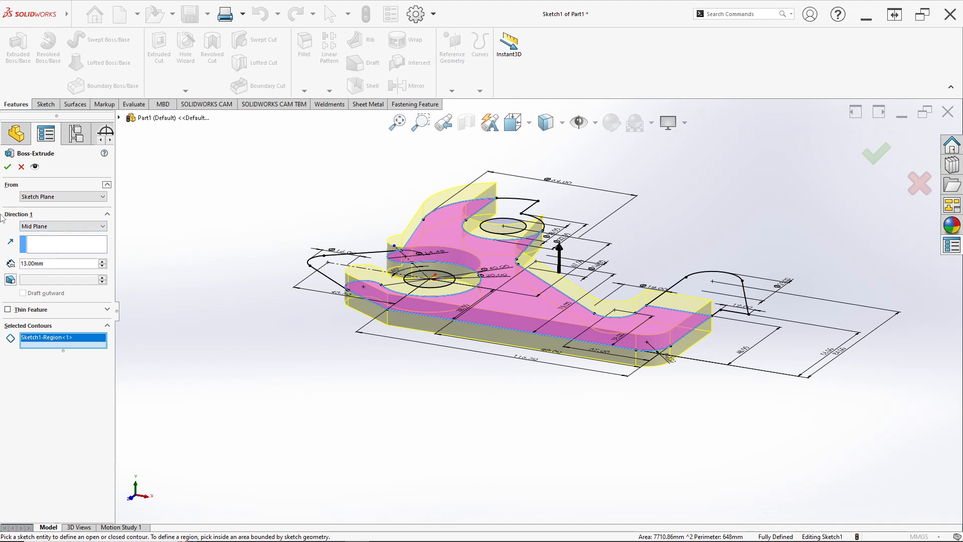
pyautogui.click(7, 167)
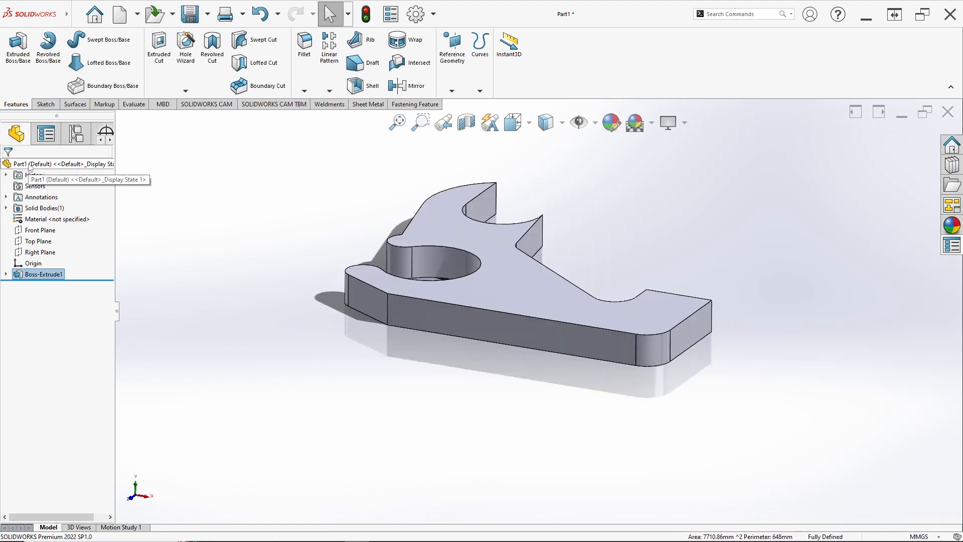
# Step: Reuse the profile sketch for a second boss extrude of the pointed end with its ring, the upper boss and the hook tip
pyautogui.click(6, 274)
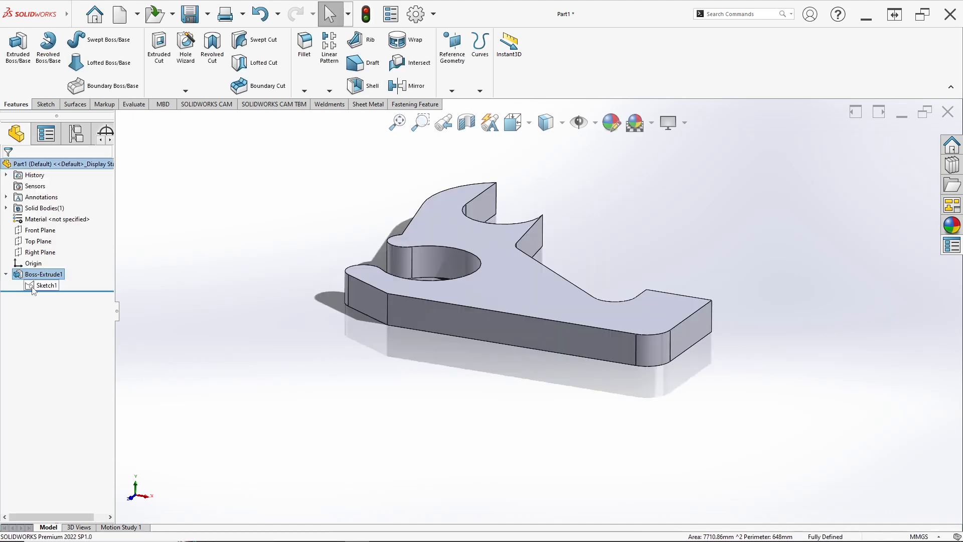
pyautogui.click(46, 285)
pyautogui.click(18, 45)
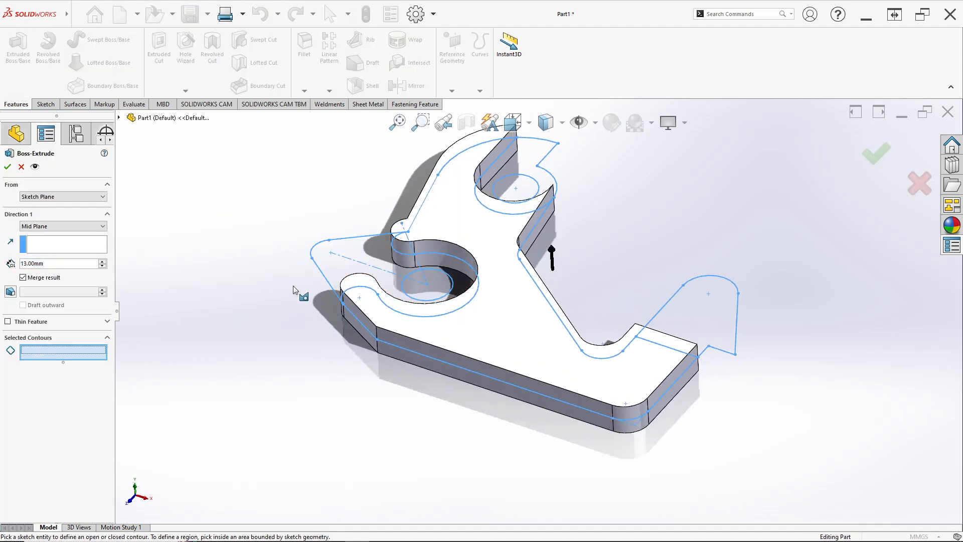
pyautogui.click(374, 252)
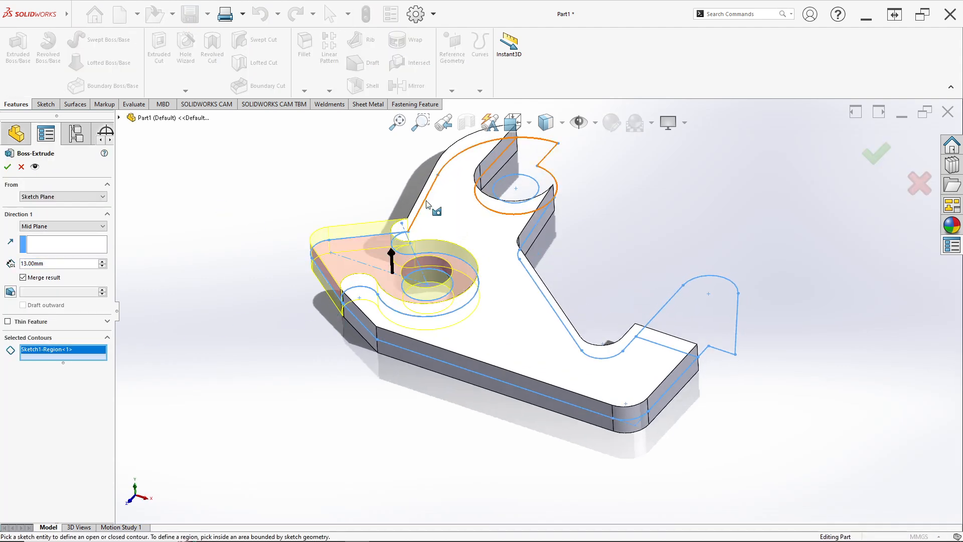
pyautogui.click(519, 158)
pyautogui.click(712, 306)
# Step: Following the reference drawing, set the three regions' mid-plane extrusion depth to 27 mm and complete the extrude
pyautogui.hotkey('alt', 'Tab')
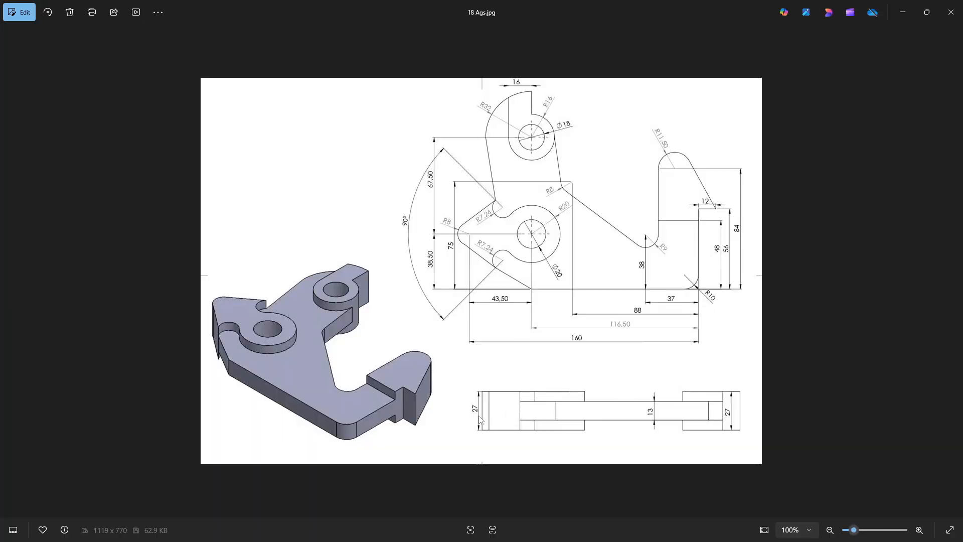
pyautogui.hotkey('alt', 'Tab')
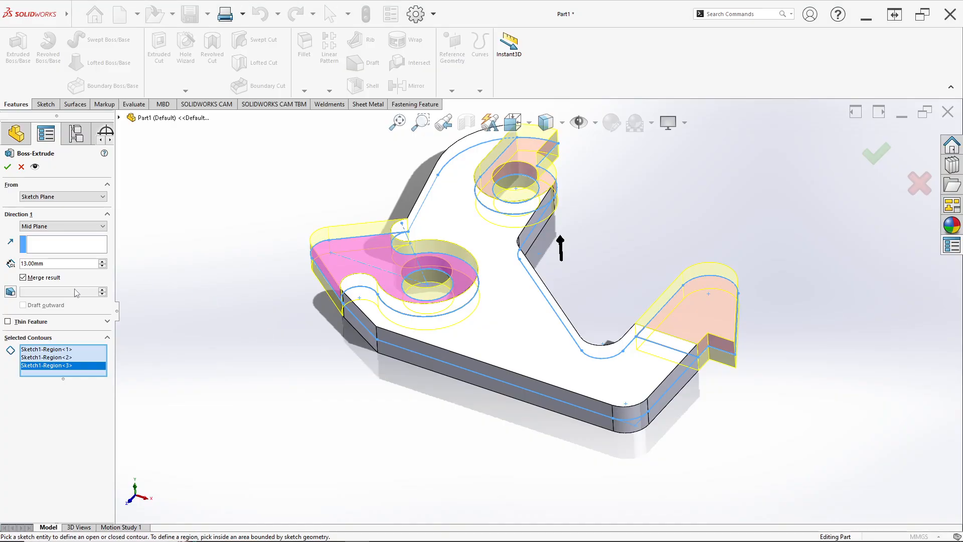
pyautogui.write('27')
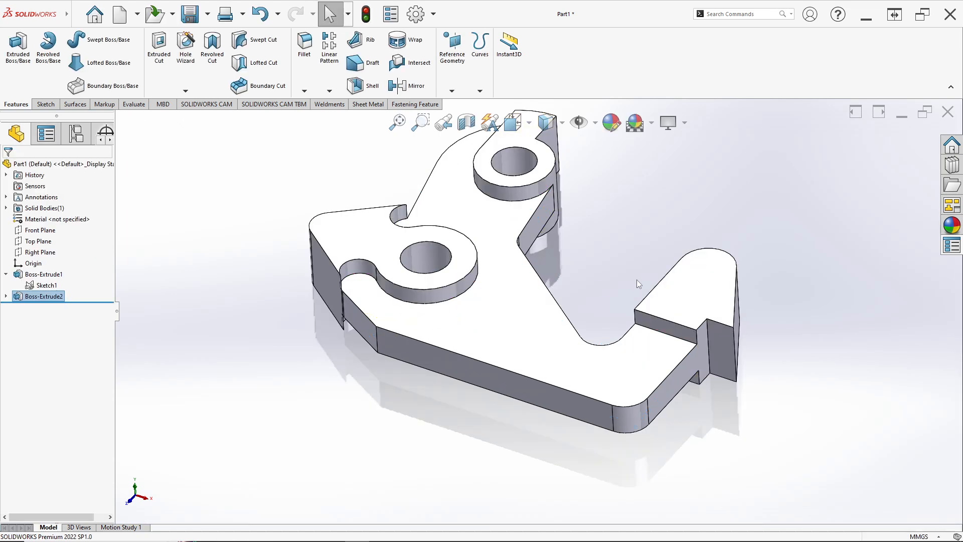
# Step: Examine the extruded bracket from several angles and in a fitted isometric view
pyautogui.moveTo(637, 279); pyautogui.dragTo(637, 250, button='middle')
pyautogui.press('space')
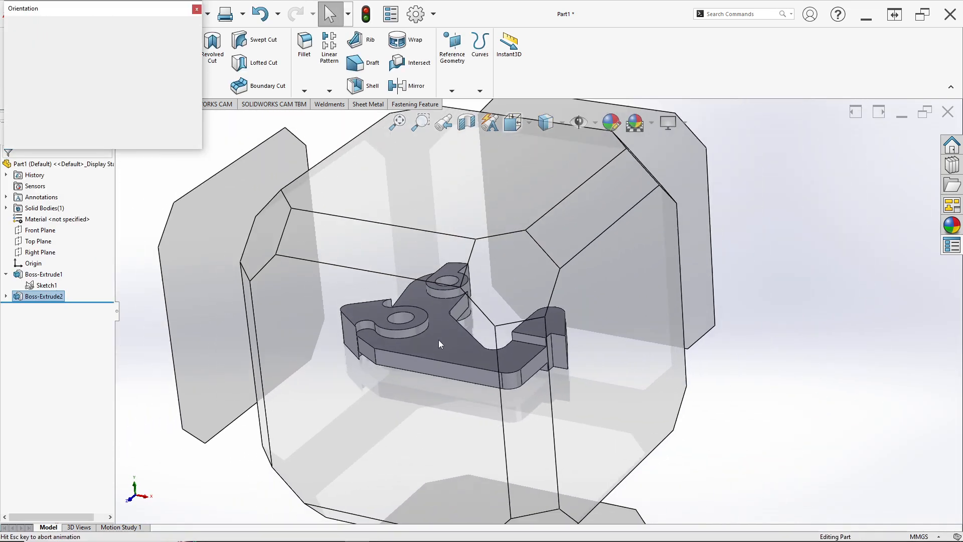
pyautogui.click(435, 340)
pyautogui.keyDown('ctrl'); pyautogui.moveTo(459, 351); pyautogui.dragTo(467, 342, button='middle'); pyautogui.keyUp('ctrl')
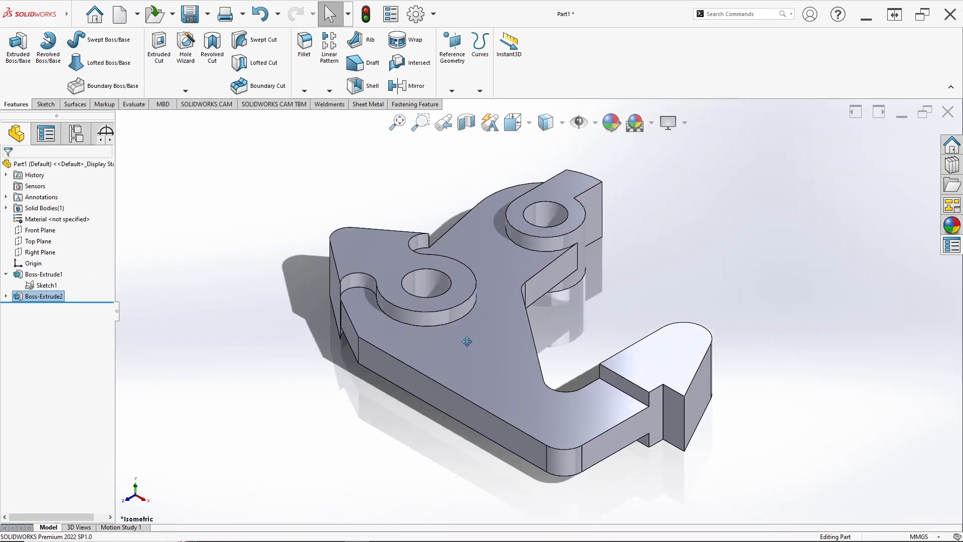
pyautogui.scroll(1, 509, 338)
pyautogui.keyDown('ctrl'); pyautogui.moveTo(456, 309); pyautogui.dragTo(523, 295, button='middle'); pyautogui.keyUp('ctrl')
pyautogui.press('f')
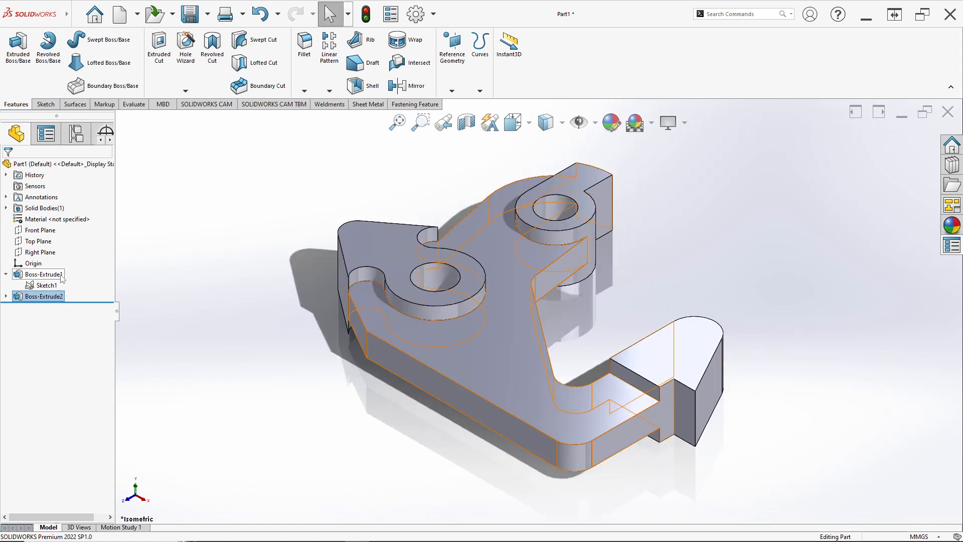
# Step: Give both extrusions a bright green appearance (RGB 0, 255, 0)
pyautogui.keyDown('ctrl'); pyautogui.click(44, 274); pyautogui.keyUp('ctrl')
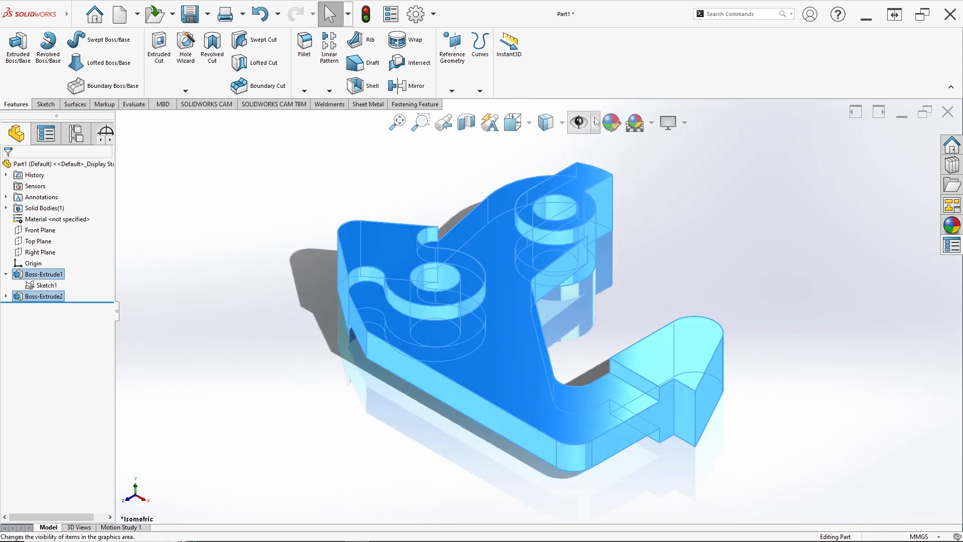
pyautogui.click(611, 122)
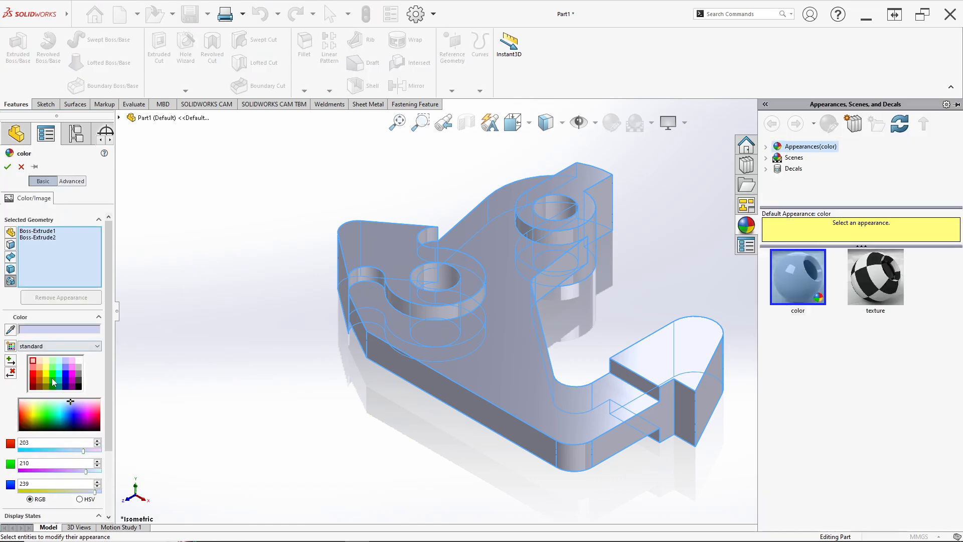
pyautogui.click(51, 376)
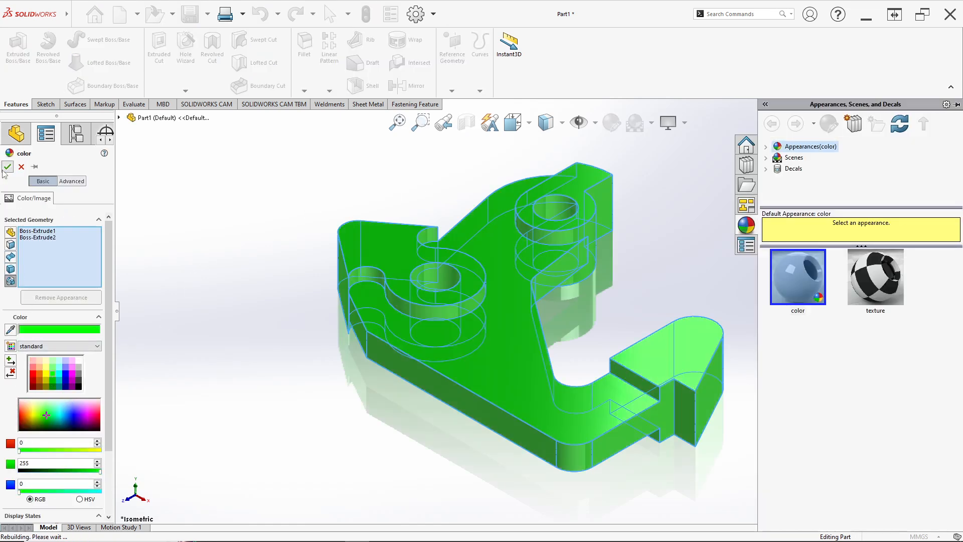
# Step: Colour the inner cylindrical faces of both holes white (RGB 255, 255, 255)
pyautogui.click(615, 125)
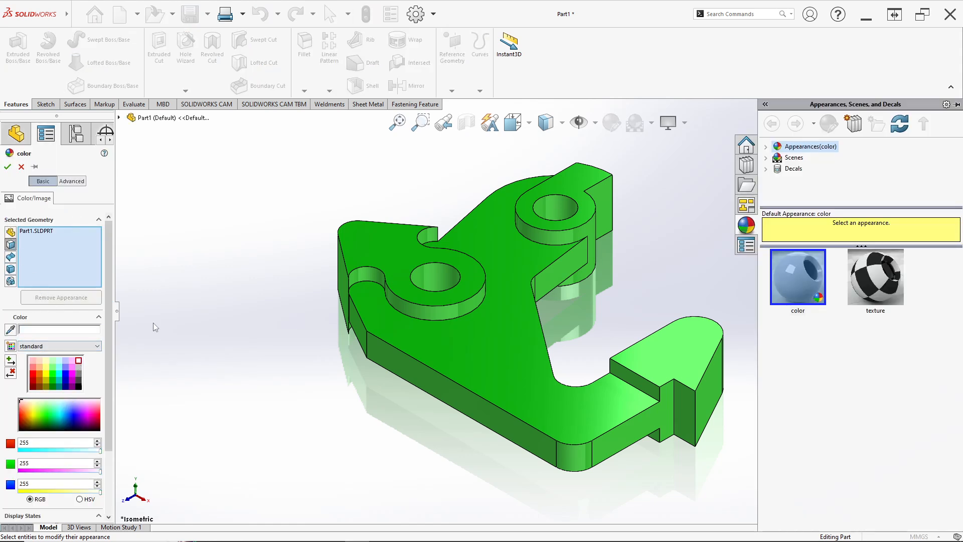
pyautogui.click(447, 285)
pyautogui.click(556, 208)
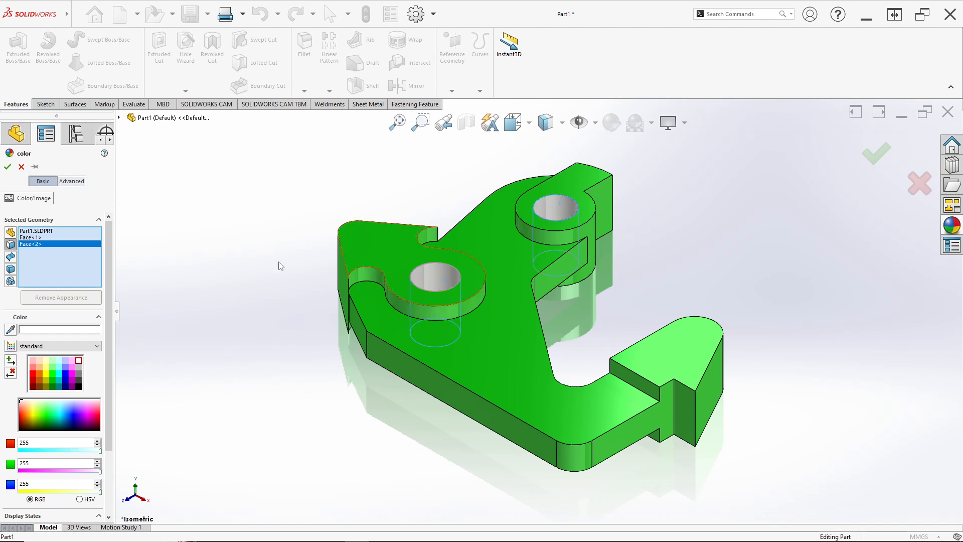
pyautogui.click(8, 167)
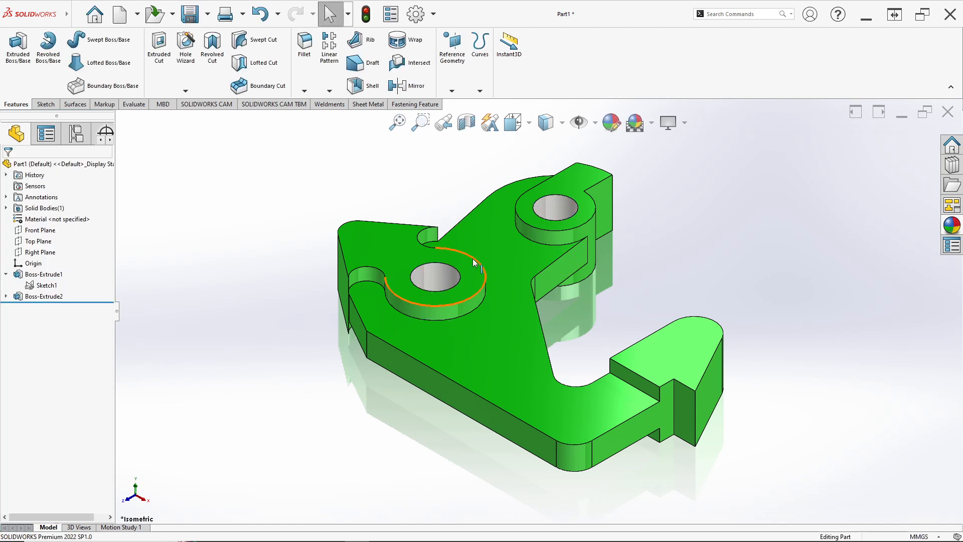
# Step: Compare the coloured bracket with the reference drawing and inspect it from several sides
pyautogui.hotkey('alt', 'Tab')
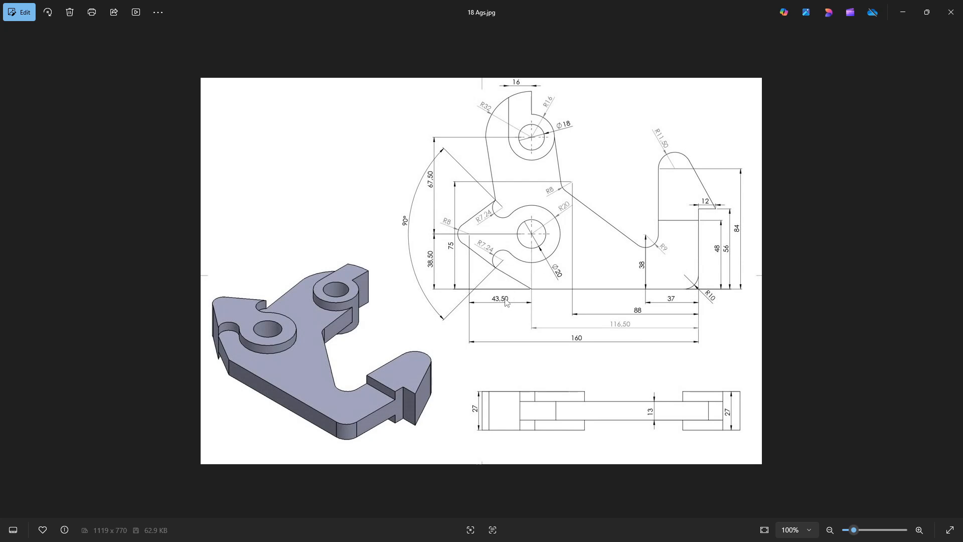
pyautogui.hotkey('alt', 'Tab')
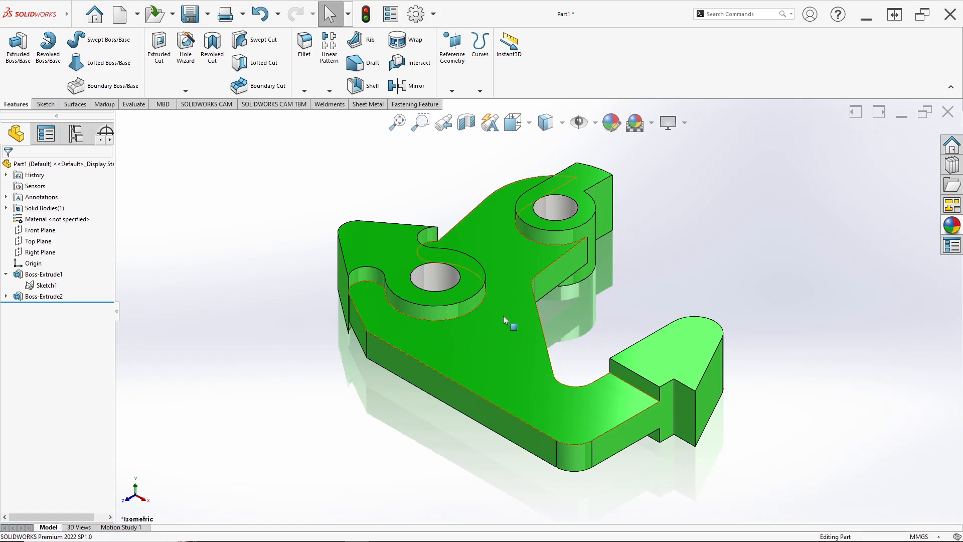
pyautogui.moveTo(504, 315); pyautogui.dragTo(426, 372, button='middle')
pyautogui.press('space')
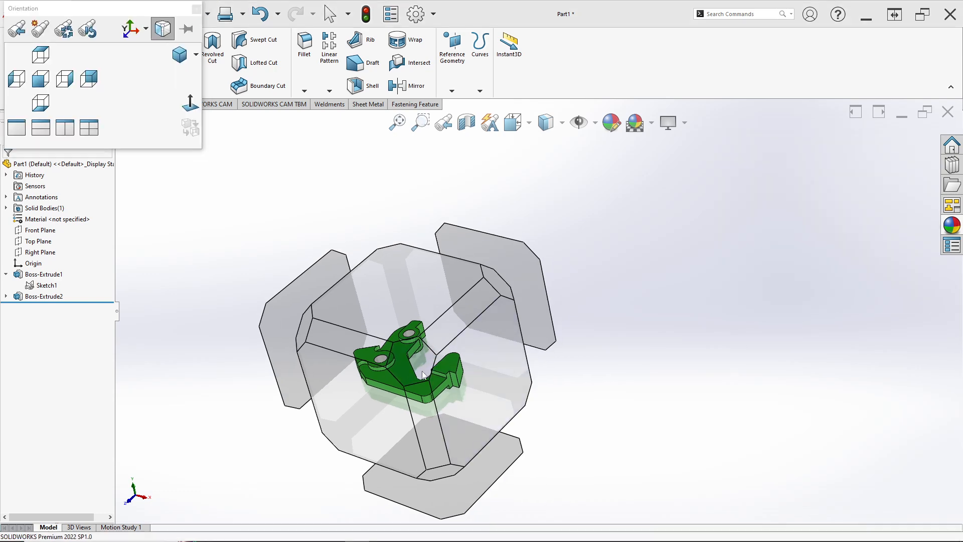
pyautogui.click(422, 372)
pyautogui.moveTo(546, 311); pyautogui.dragTo(465, 254, button='middle')
pyautogui.press('space')
pyautogui.click(467, 337)
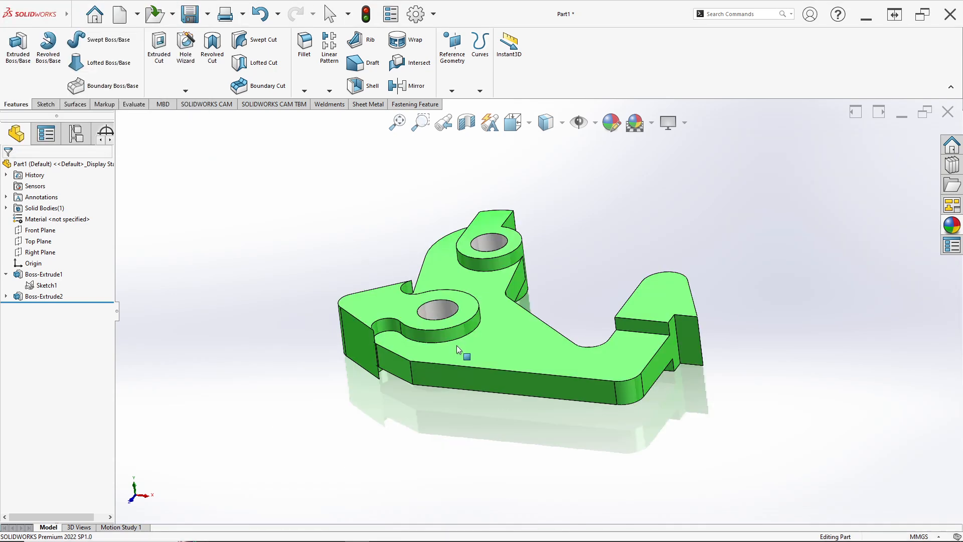